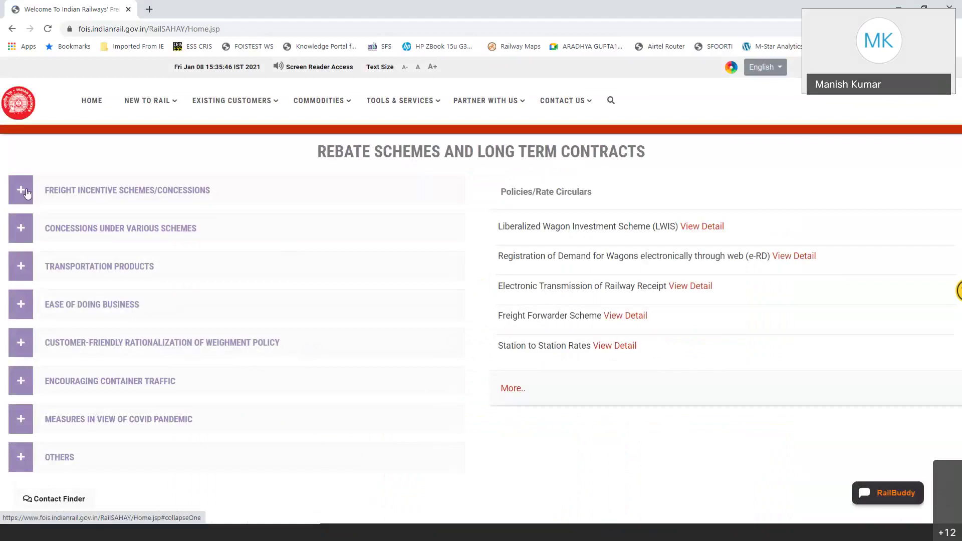
Step: Review the Freight Incentive Schemes/Concessions and Ease of Doing Business sections of the rebate schemes page, collapsing each one after viewing
left_click(27, 194)
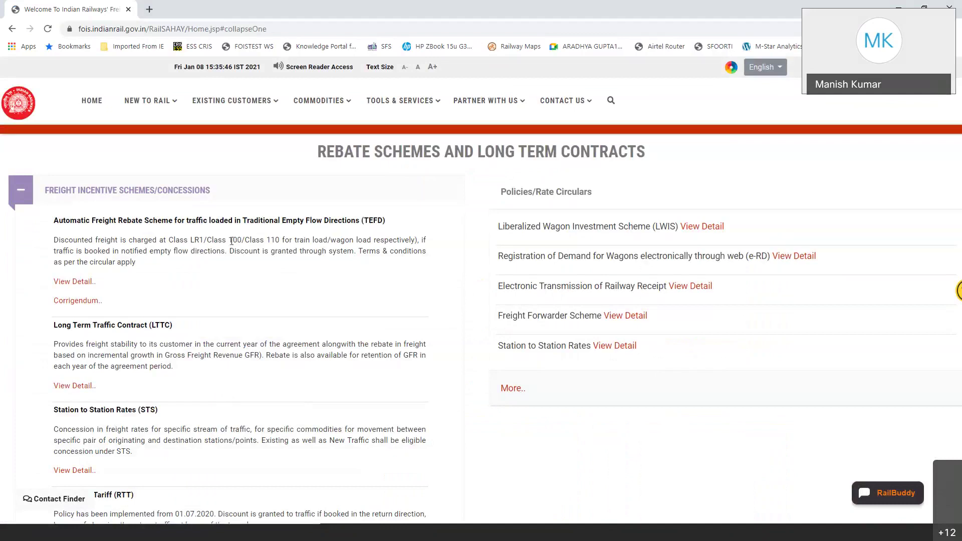
left_click(21, 190)
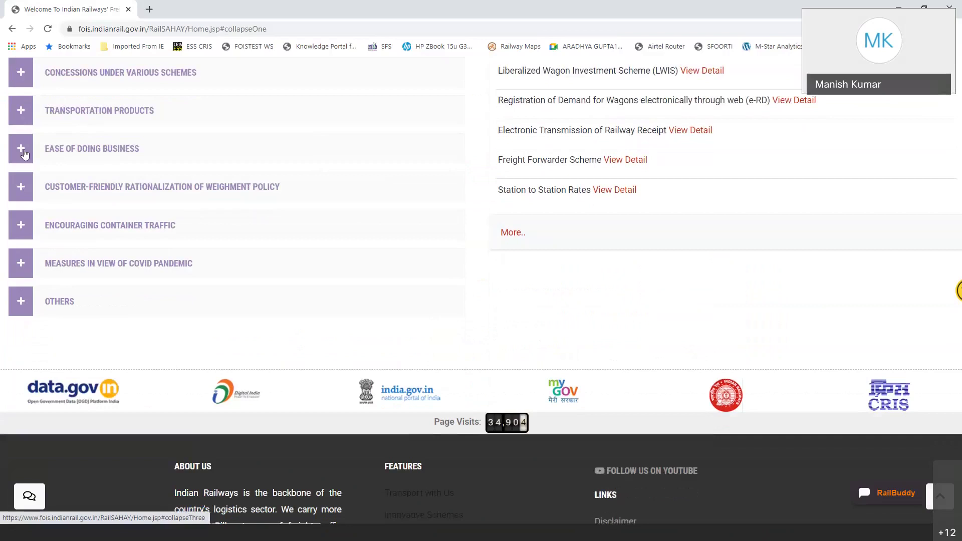
left_click(21, 149)
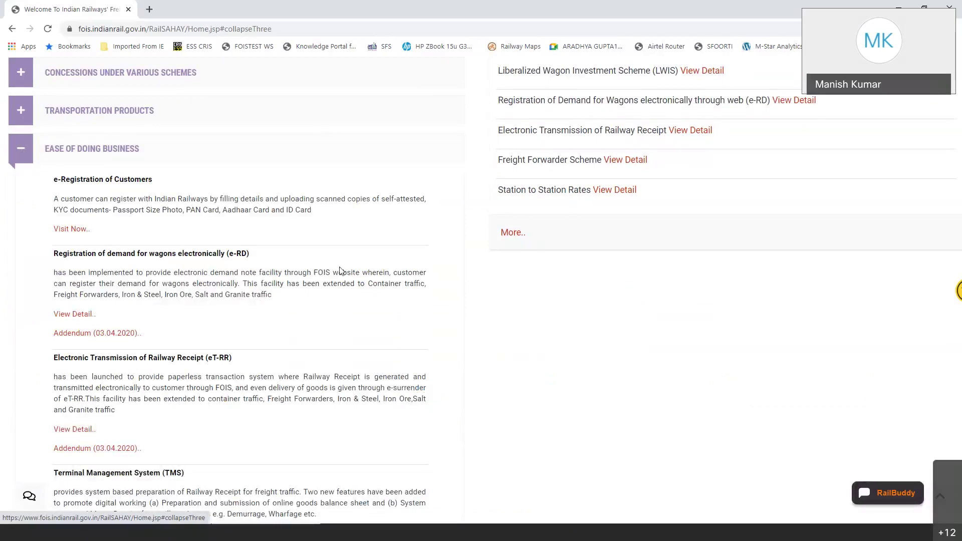
scroll(79, 248, "down", 15)
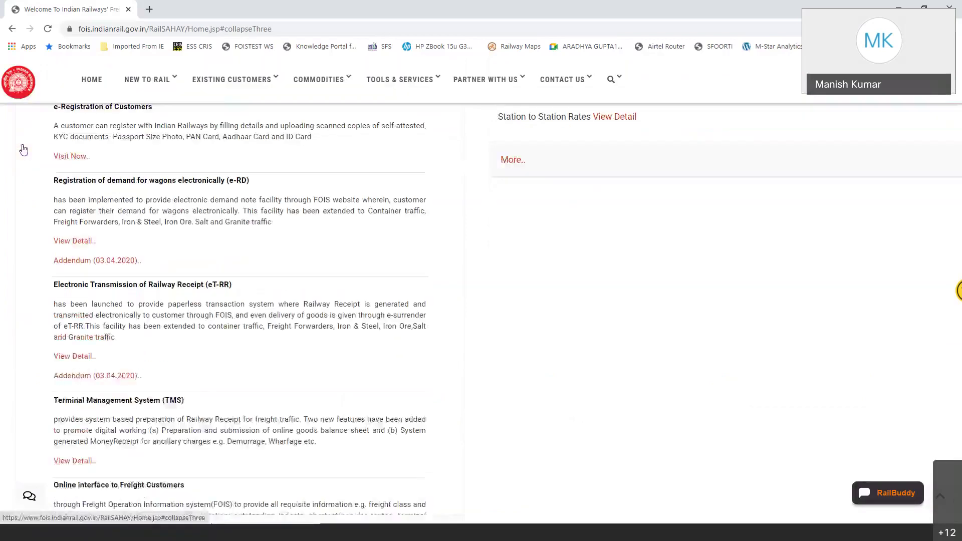
scroll(79, 248, "up", 4)
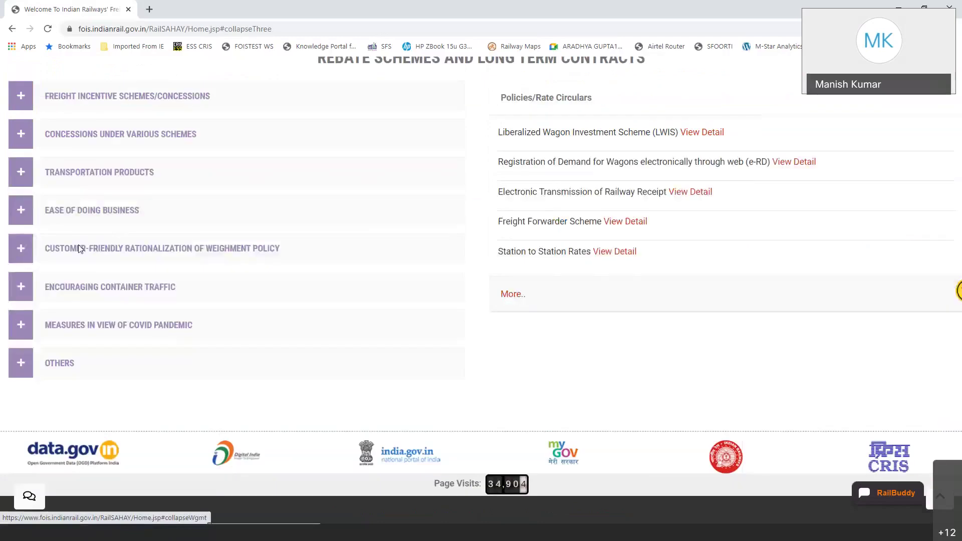
scroll(79, 248, "up", 2)
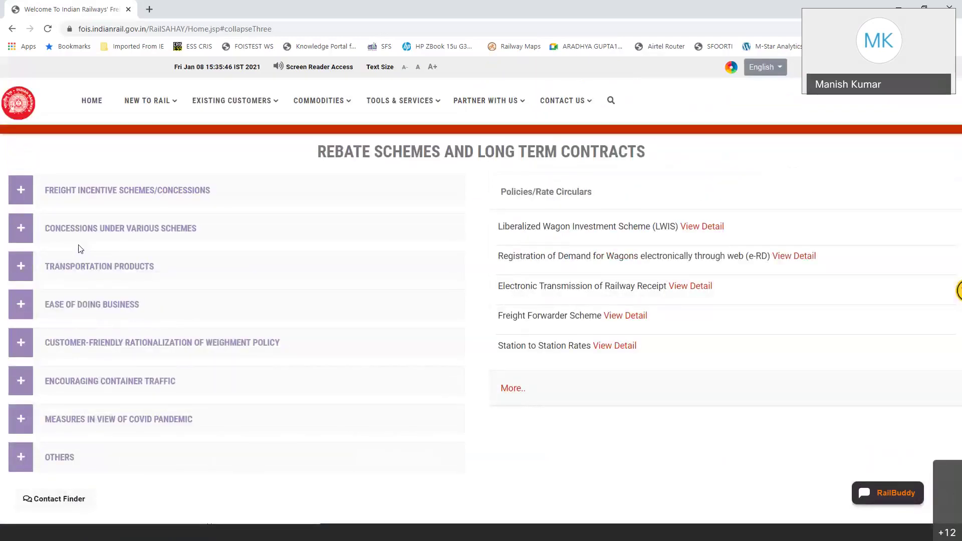
Step: View the Concessions Under Various Schemes section and collapse it again
left_click(22, 229)
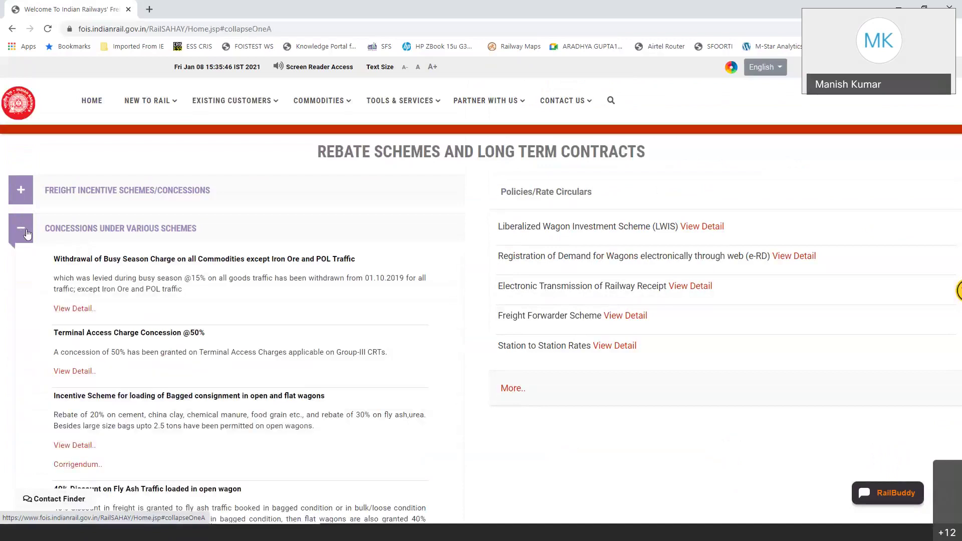
left_click(27, 235)
scroll(361, 233, "down", 3)
scroll(88, 154, "up", 5)
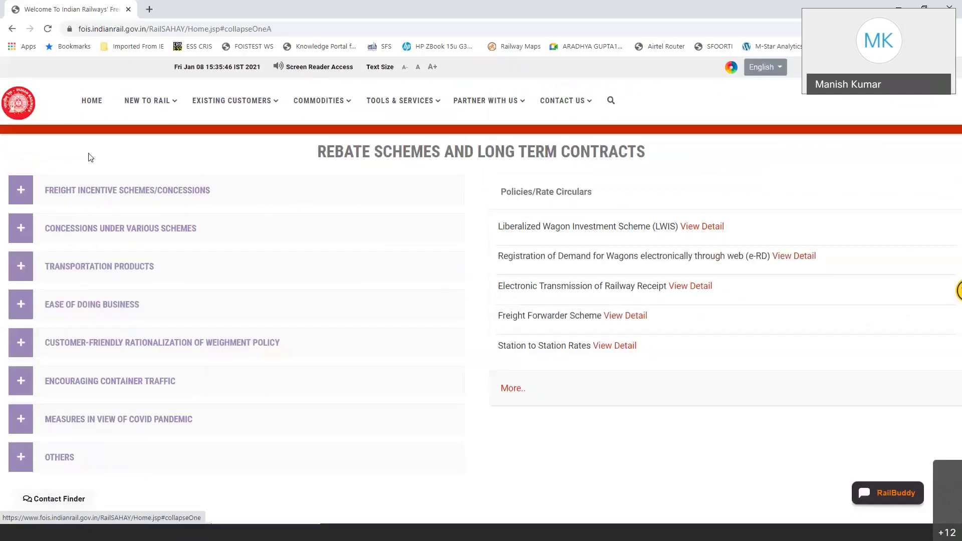
Step: Return to the freight services home page and open Professional Support from the offerings to view the RailMadad inquiry page
left_click(152, 149)
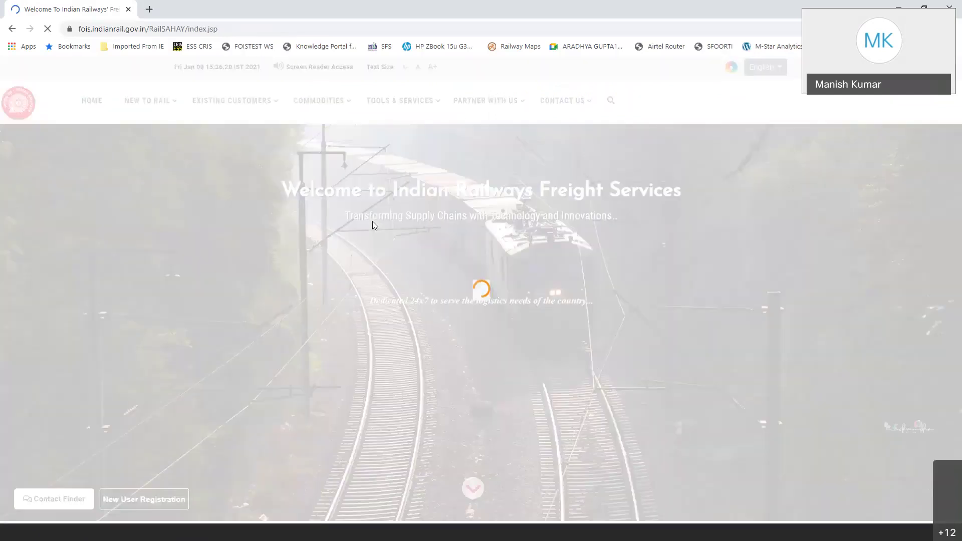
scroll(372, 226, "down", 8)
scroll(560, 206, "down", 6)
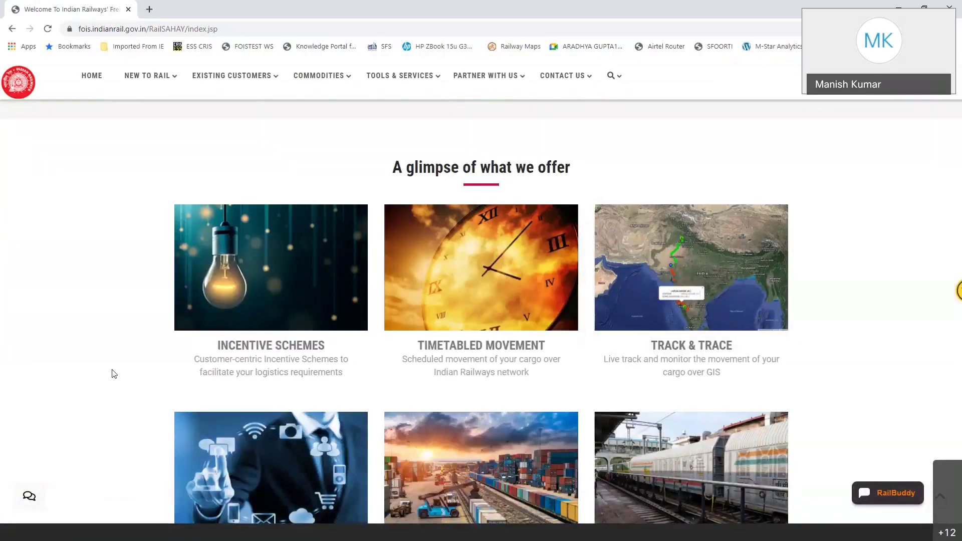
scroll(199, 357, "down", 3)
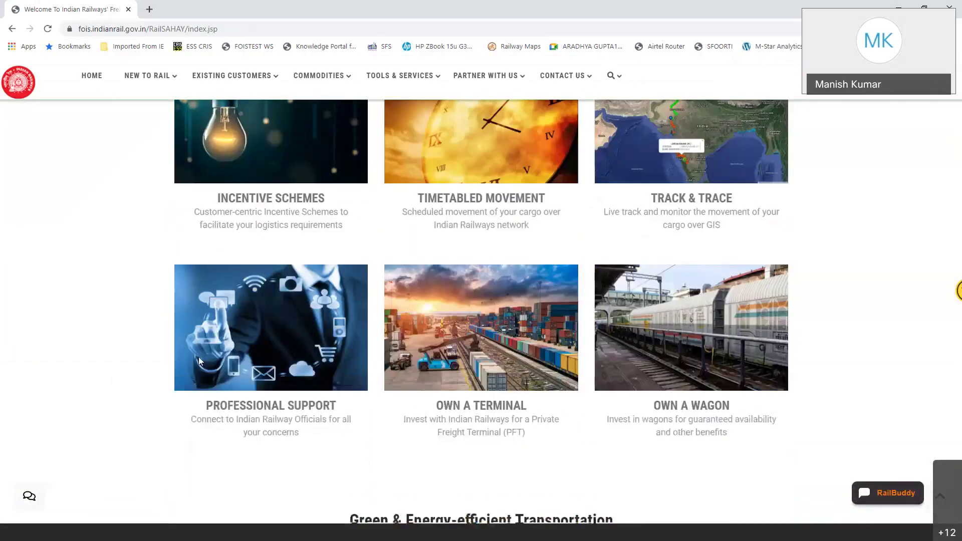
left_click(225, 357)
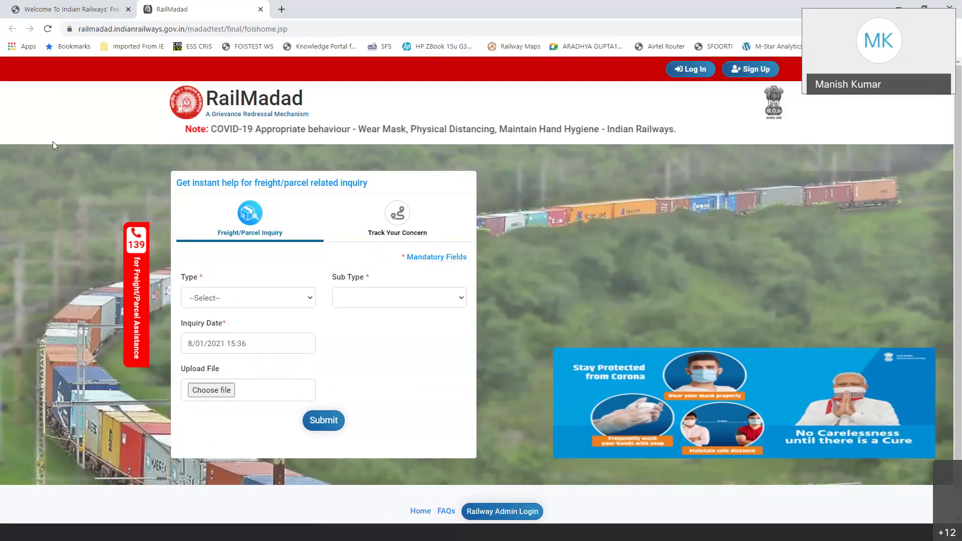
Step: Switch back to the freight services site and open the Own a Terminal offering to read the terminal types and application process
key("ctrl+shift+Tab")
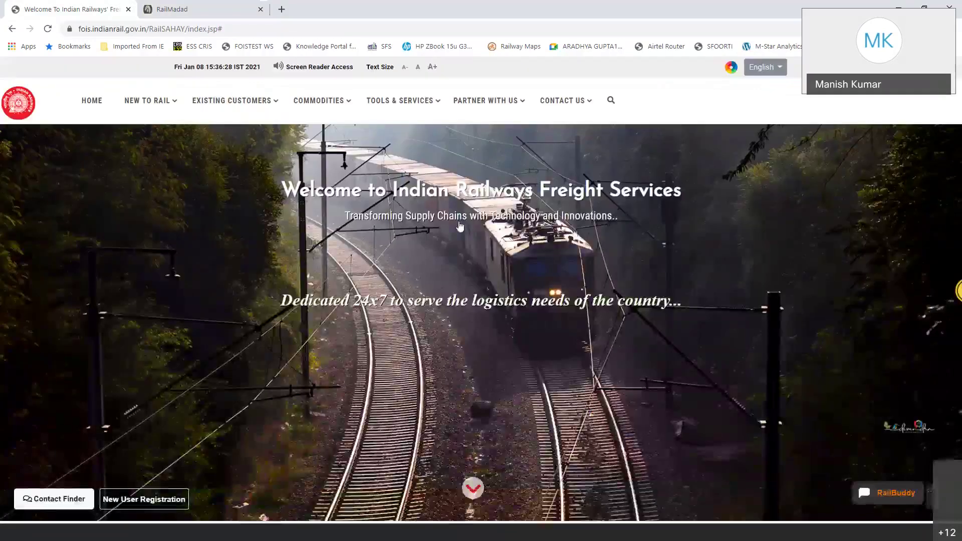
scroll(499, 296, "down", 20)
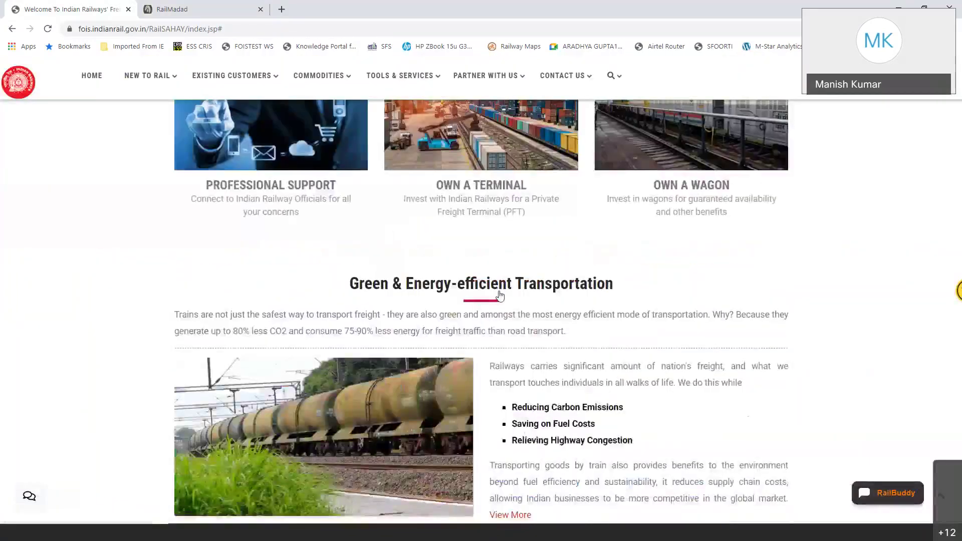
scroll(499, 296, "up", 3)
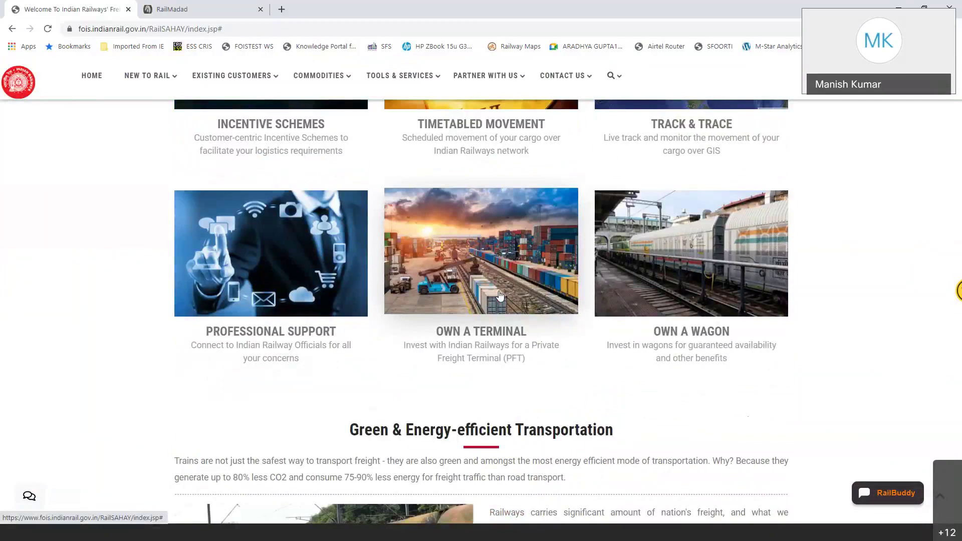
left_click(500, 296)
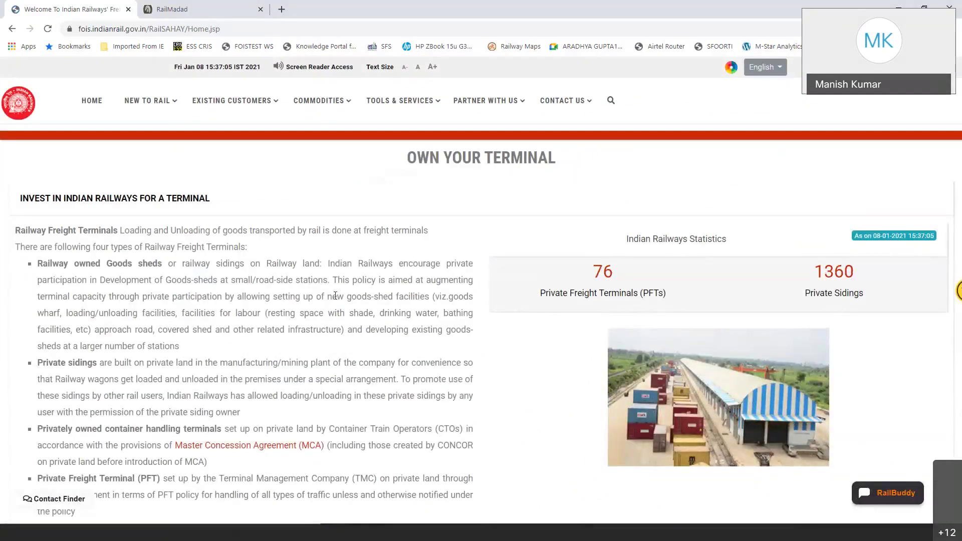
scroll(336, 295, "down", 3)
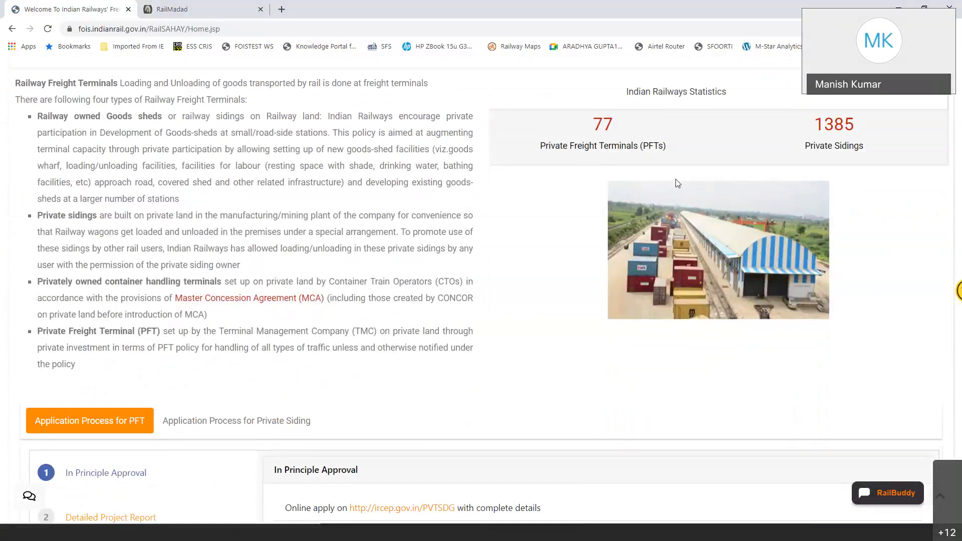
scroll(298, 264, "down", 4)
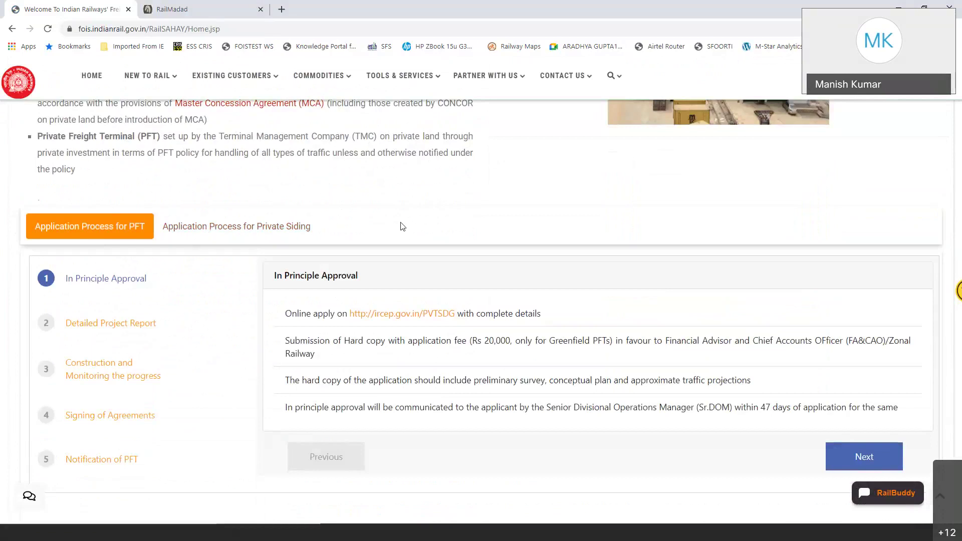
Step: Go through the Application Process for Private Siding, viewing each stage from In Principle Approval to Notification of Siding
left_click(282, 227)
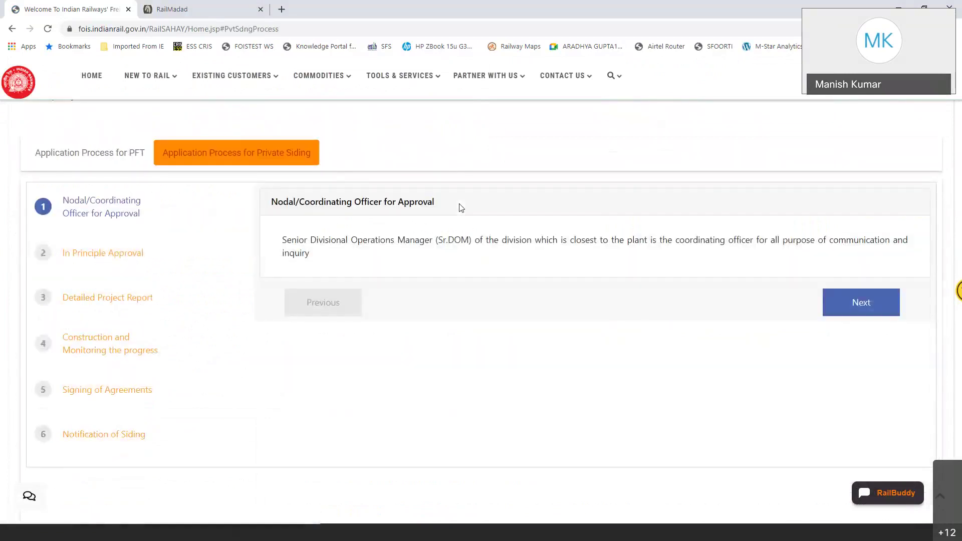
left_click(111, 255)
left_click(118, 300)
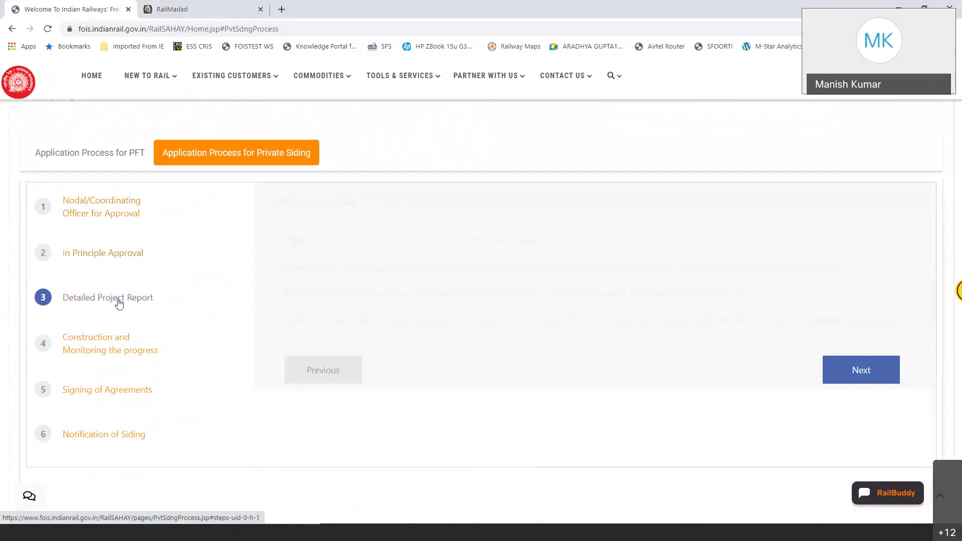
left_click(121, 347)
left_click(121, 389)
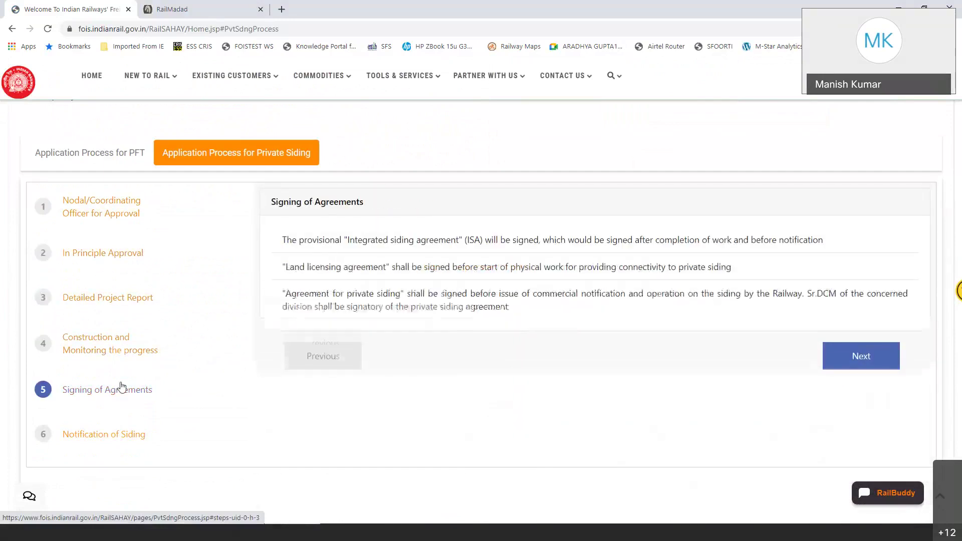
left_click(120, 436)
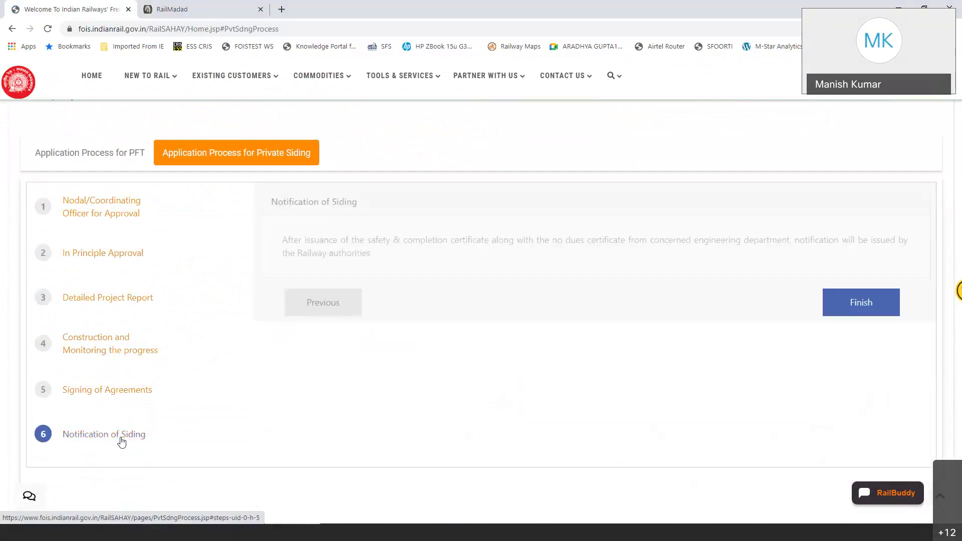
Step: Go through the Application Process for PFT, viewing each stage from In Principle Approval to Notification of PFT
left_click(78, 146)
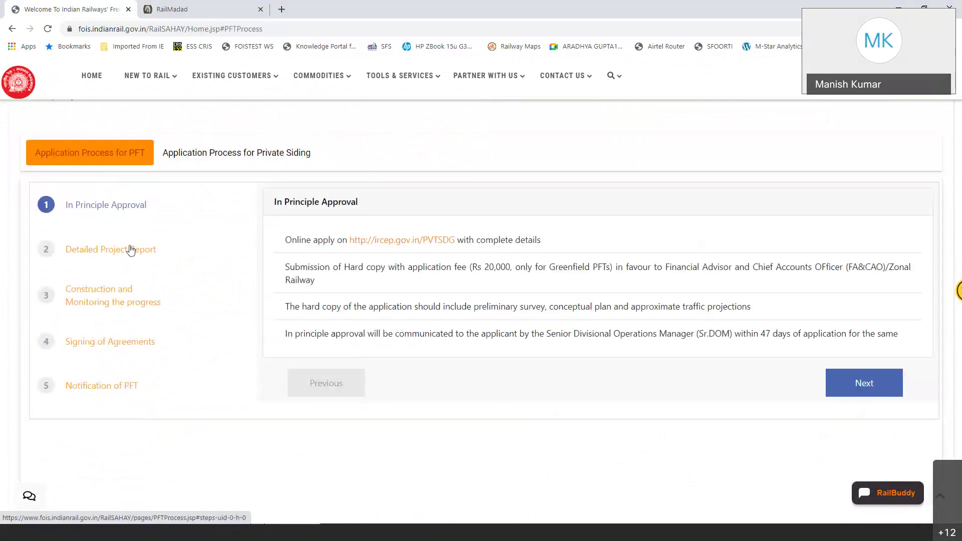
left_click(131, 250)
left_click(128, 295)
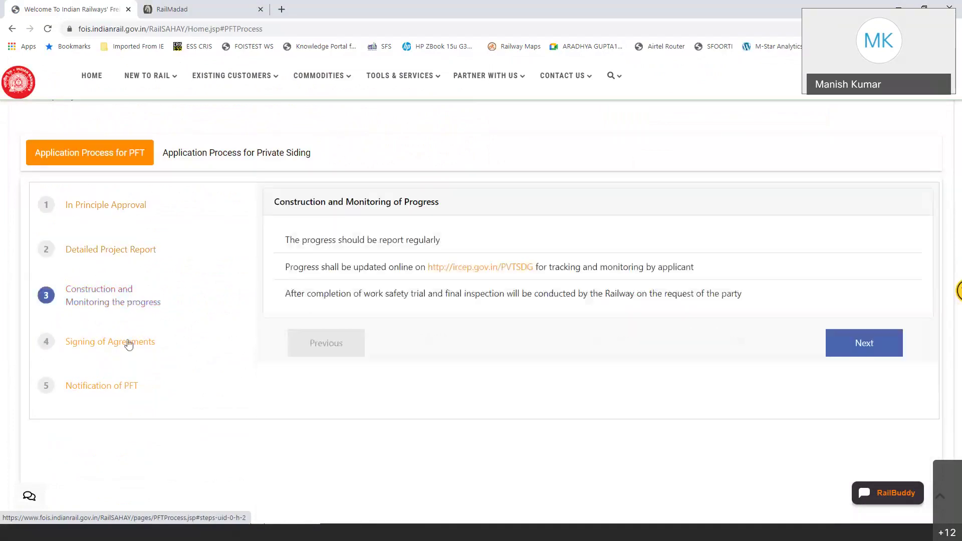
left_click(129, 343)
left_click(129, 385)
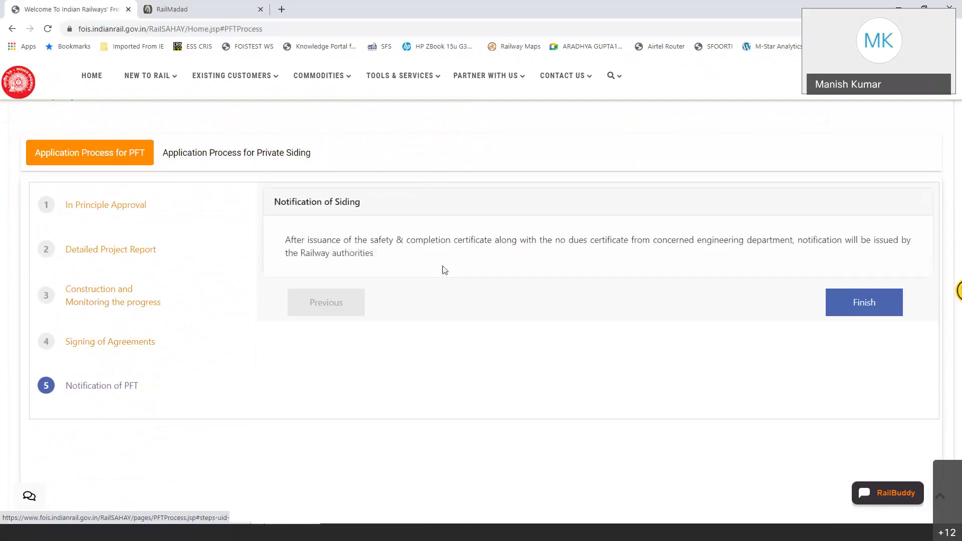
scroll(446, 270, "up", 3)
scroll(447, 270, "up", 5)
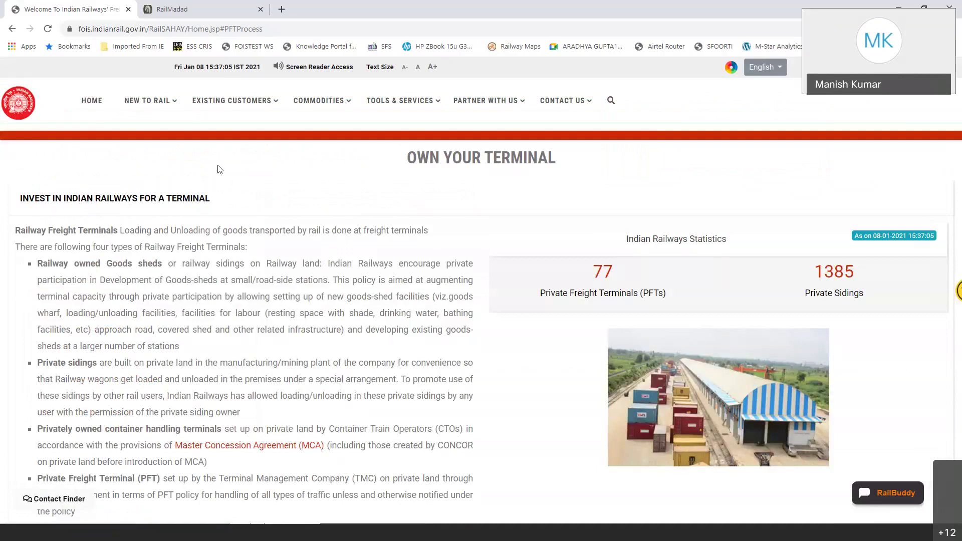
Step: Return to the home page and read through its Frequently Asked Questions section
left_click(100, 104)
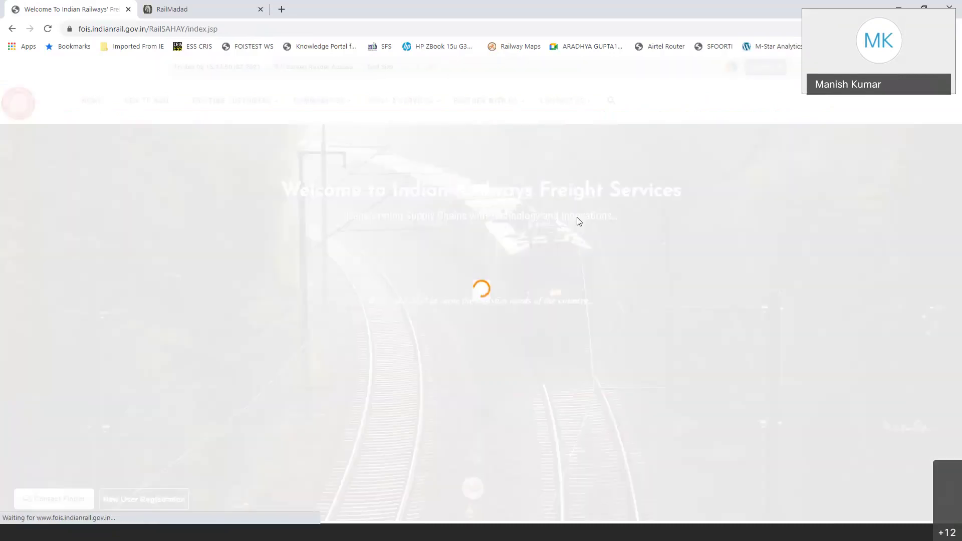
scroll(581, 226, "down", 15)
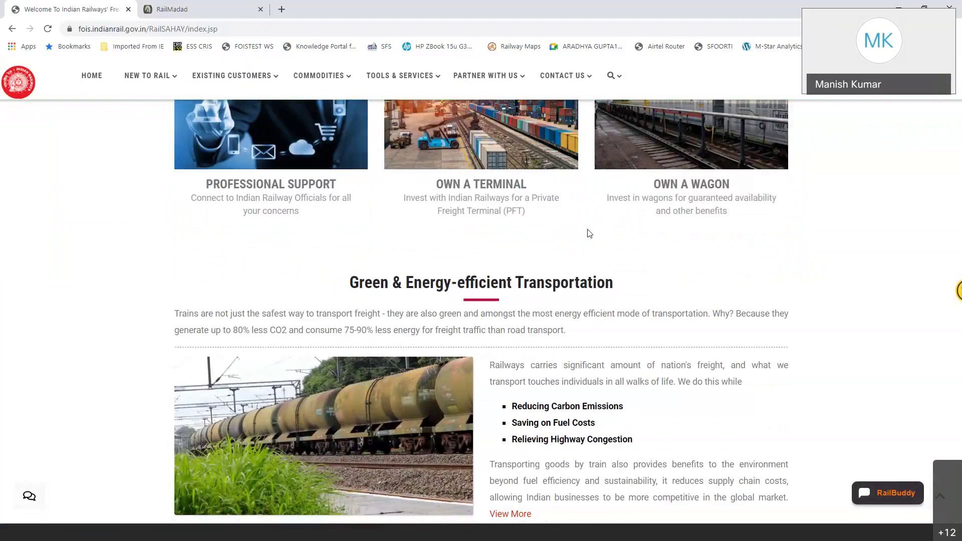
scroll(590, 234, "down", 5)
scroll(589, 231, "down", 2)
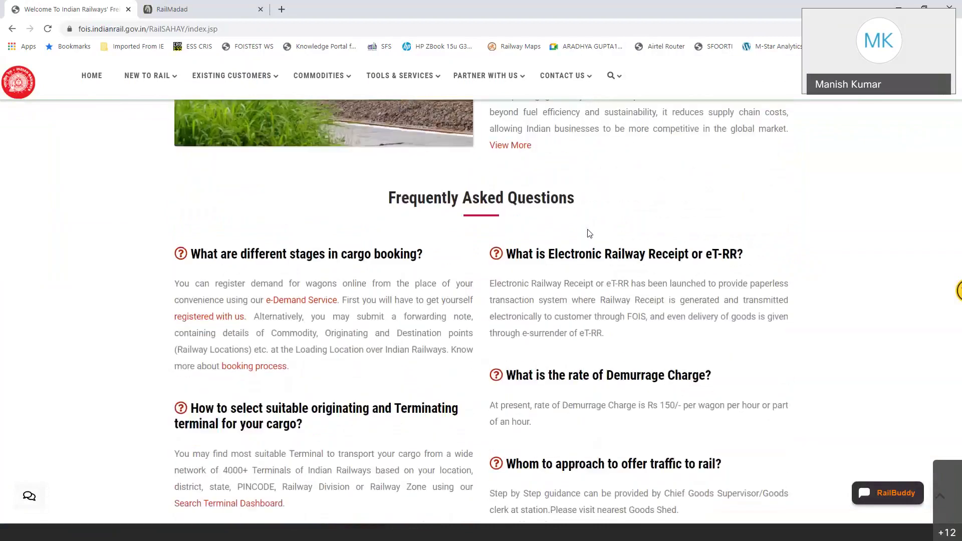
scroll(589, 230, "down", 1)
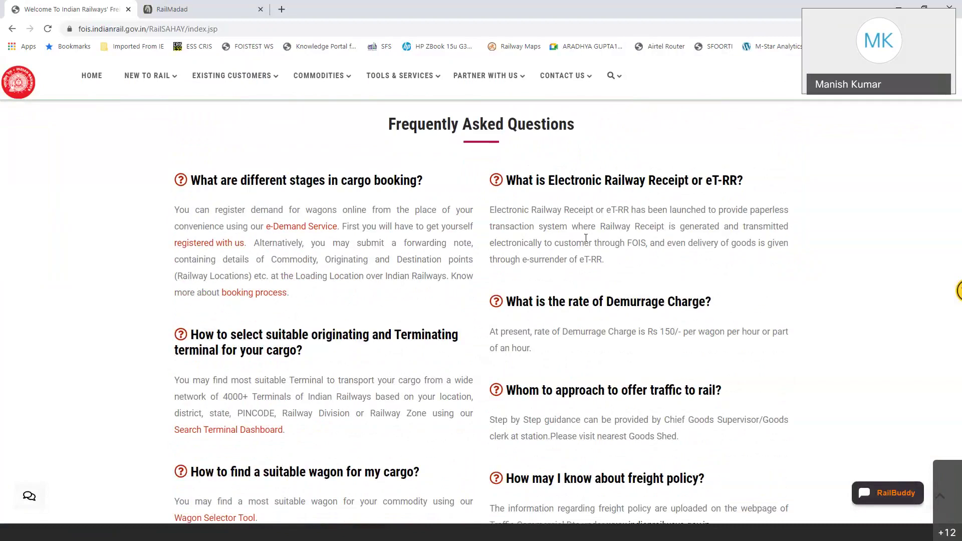
scroll(650, 317, "down", 7)
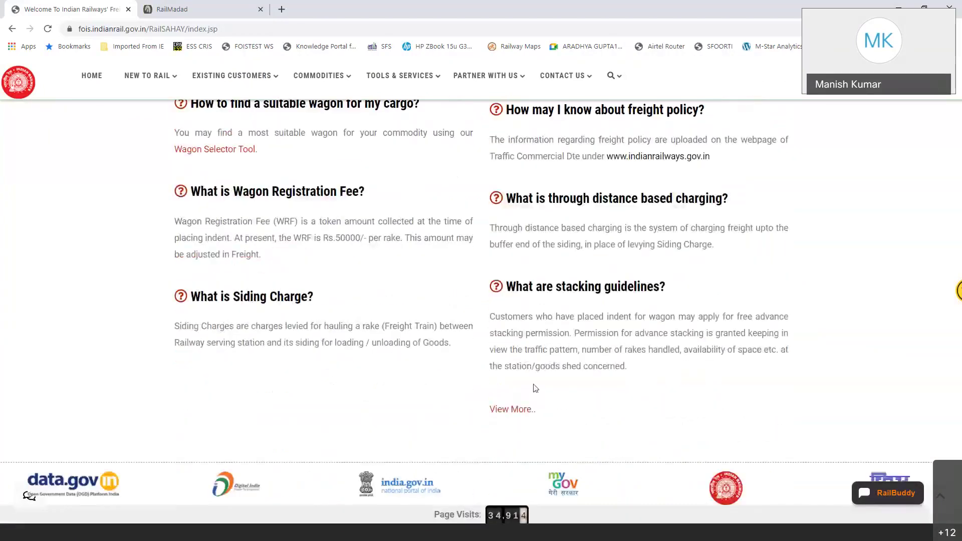
Step: Open the full FAQ page and browse its question categories, including payments, freight charges, policies and how to reach the railways
left_click(519, 412)
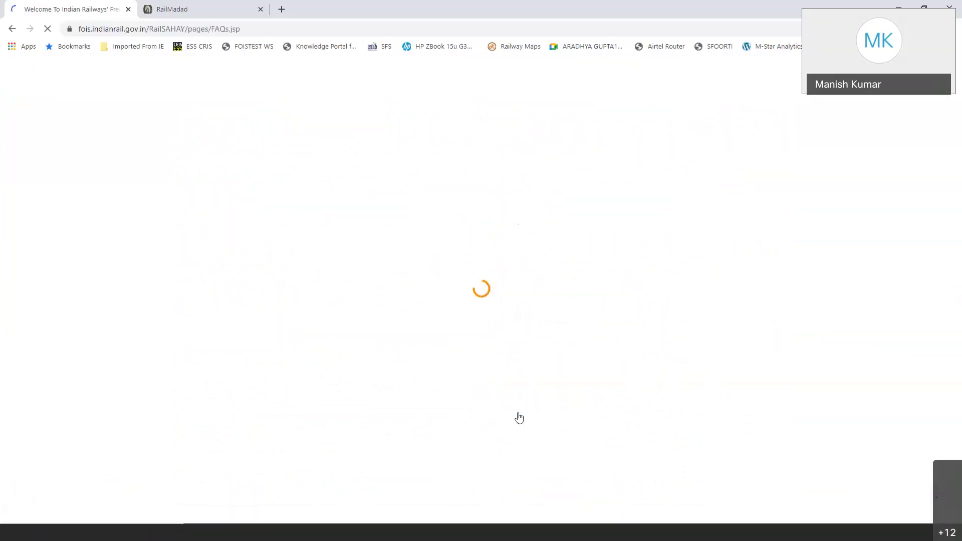
scroll(587, 263, "down", 6)
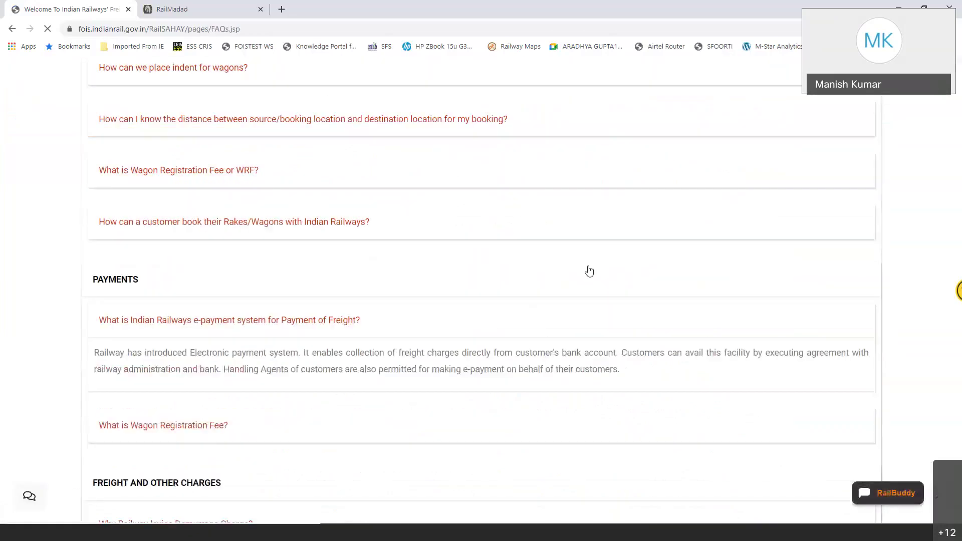
scroll(589, 274, "down", 20)
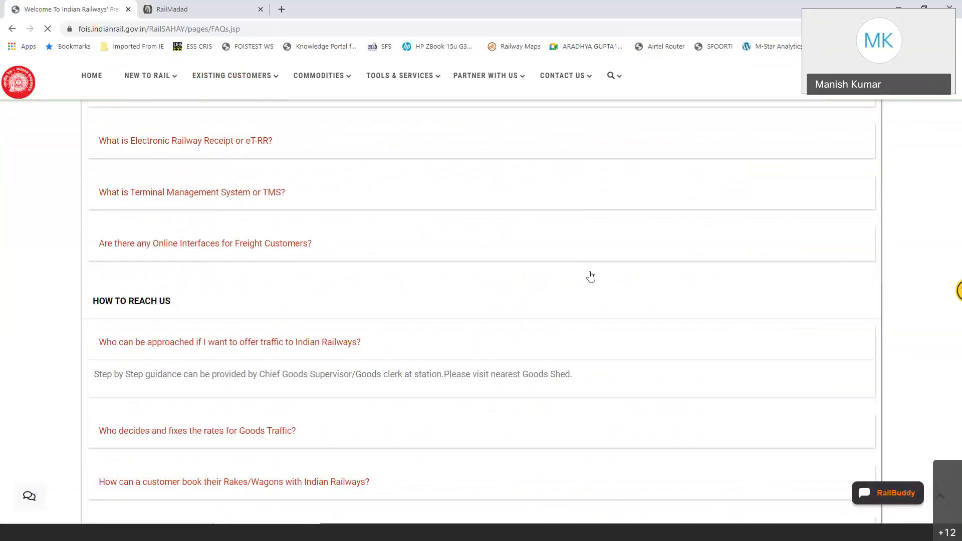
scroll(591, 278, "up", 15)
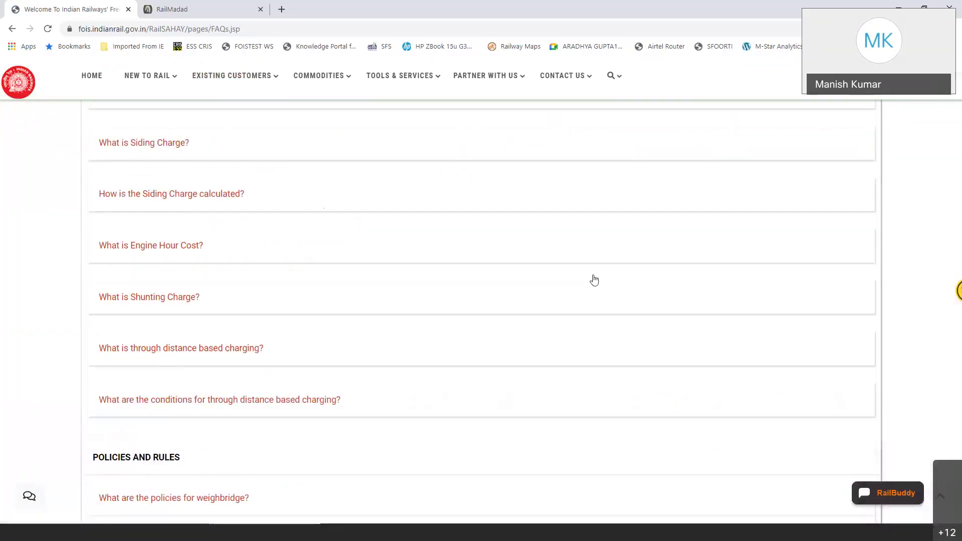
Step: Return to the home page and open the Booking Process page for customers new to rail
scroll(593, 278, "up", 15)
left_click(85, 102)
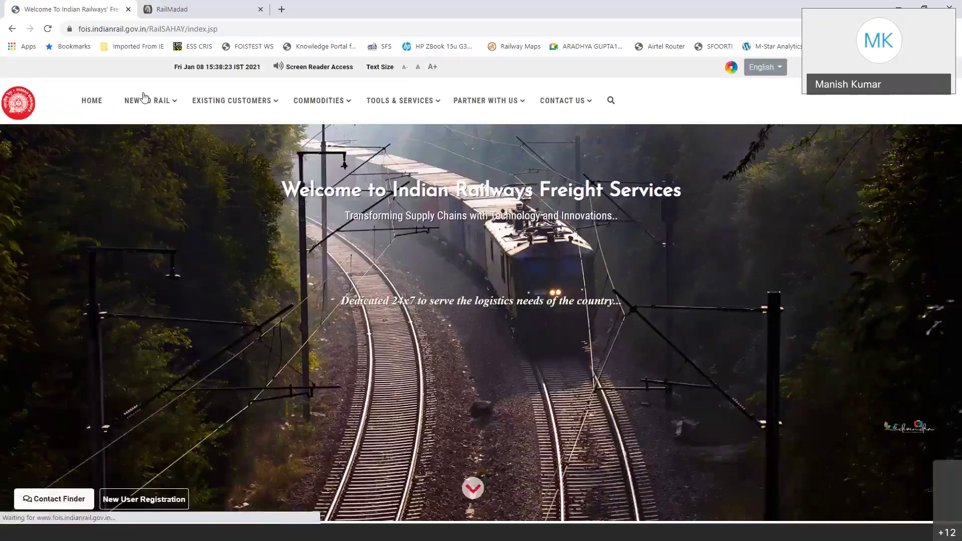
mouse_move(161, 104)
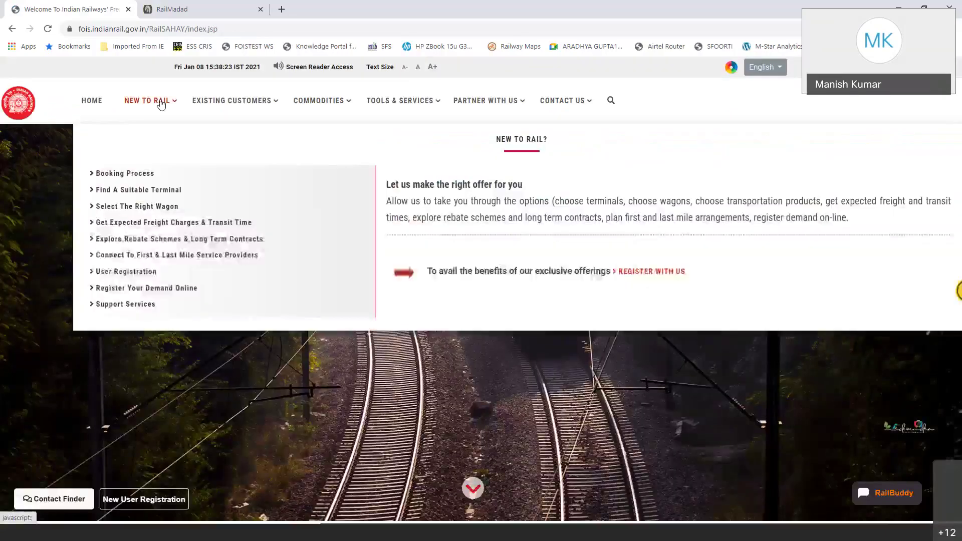
mouse_move(143, 176)
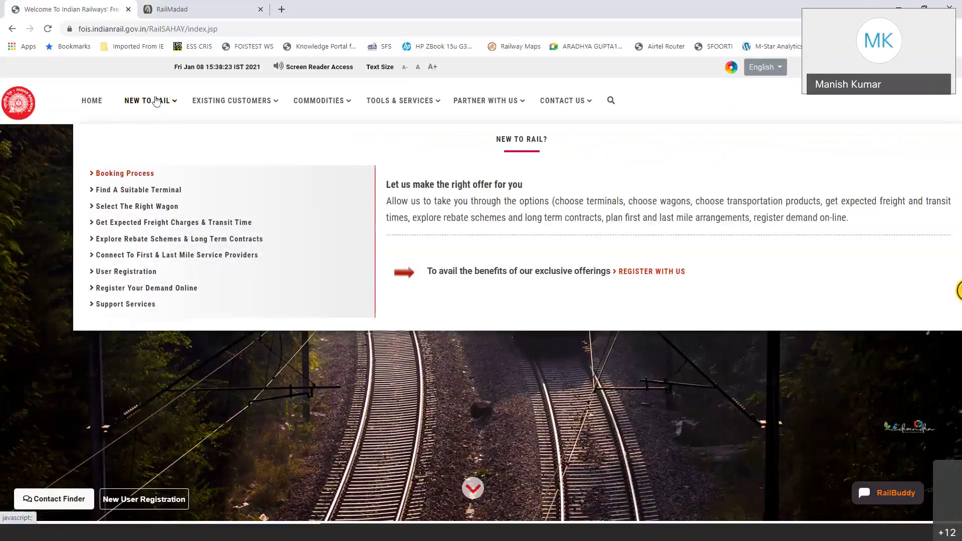
left_click(145, 178)
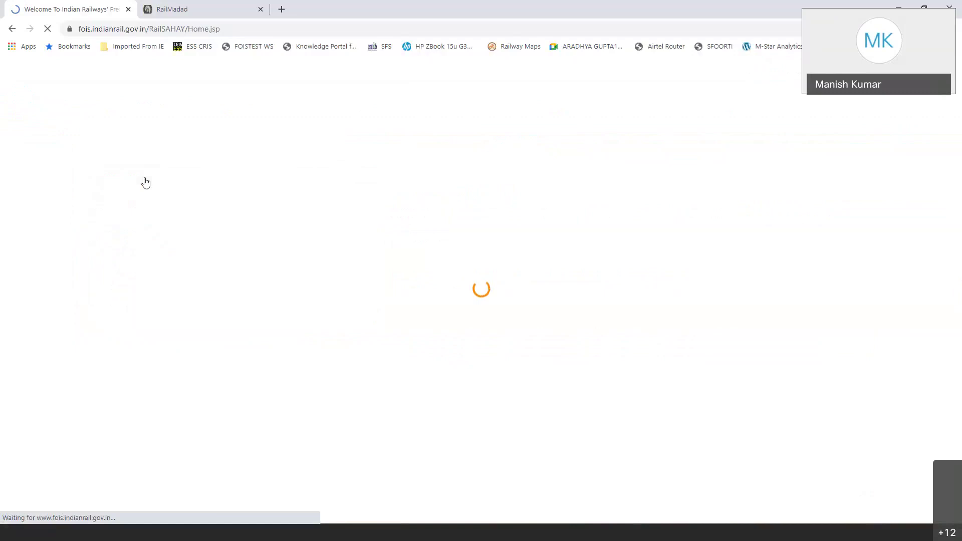
Step: View the 3-step registration process and its New User Registration form, and return to the Booking and Registration page
left_click(319, 198)
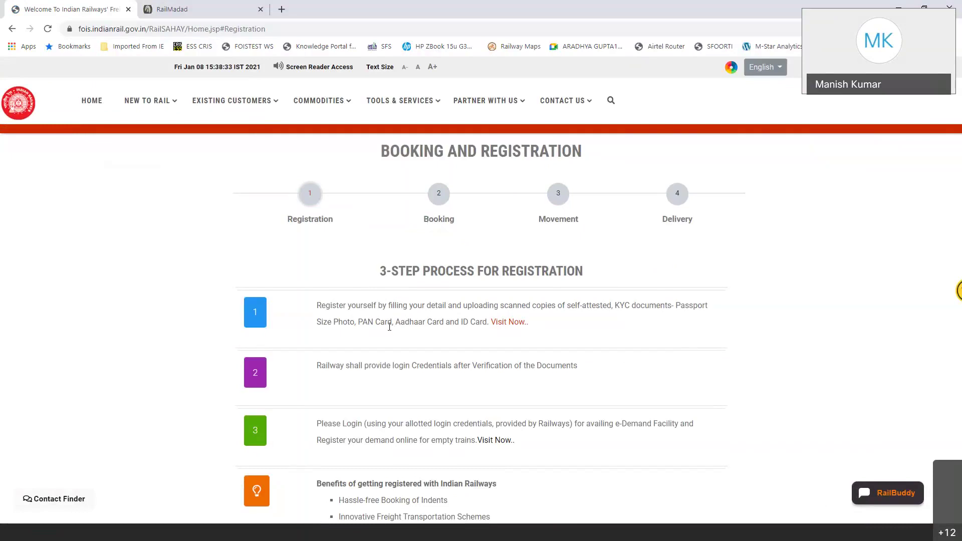
left_click(504, 323)
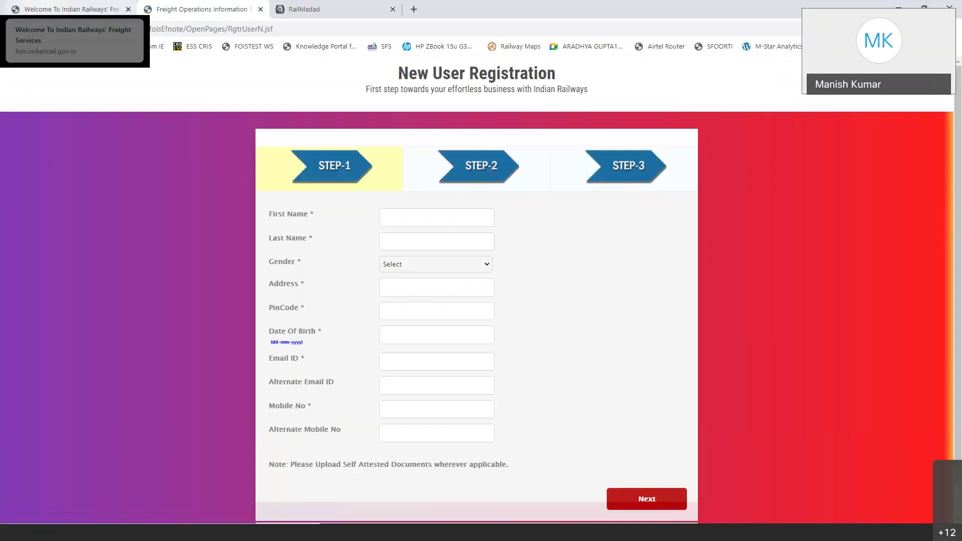
left_click(70, 9)
Step: Go through the Booking, Movement and Delivery stages of the Booking and Registration process
scroll(710, 301, "down", 2)
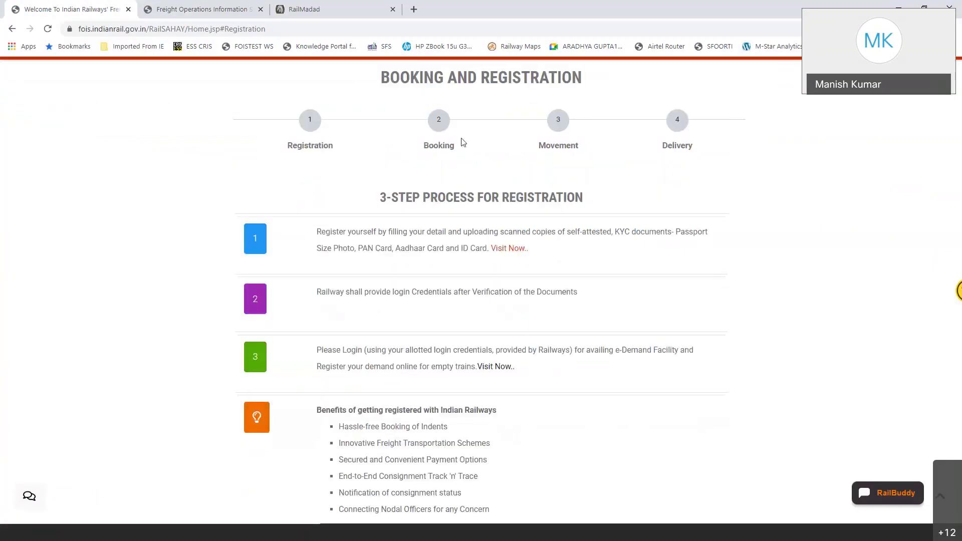
left_click(446, 131)
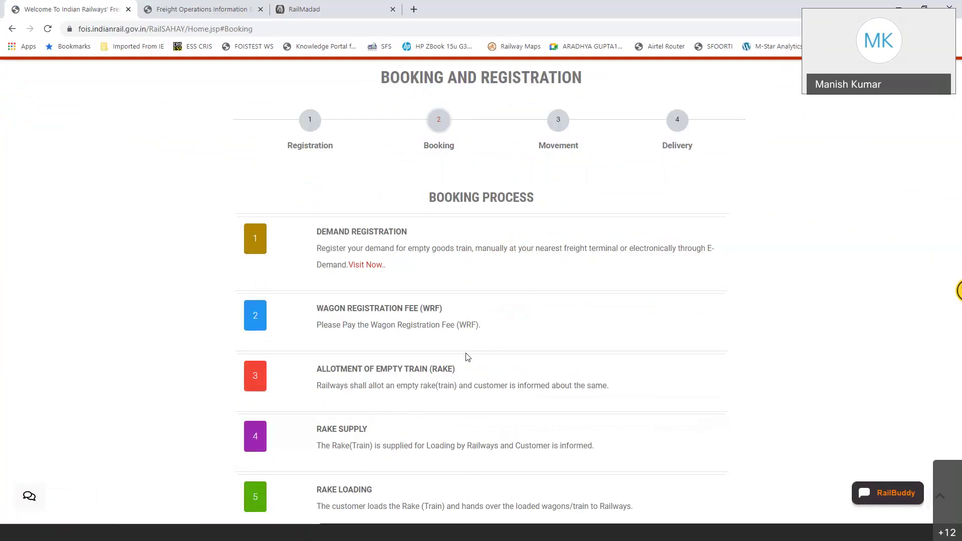
left_click(561, 125)
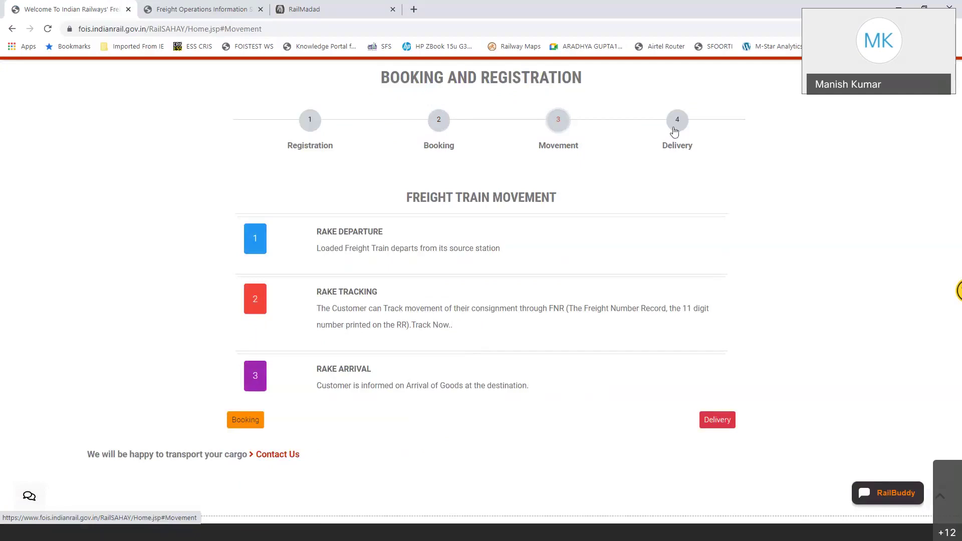
left_click(676, 123)
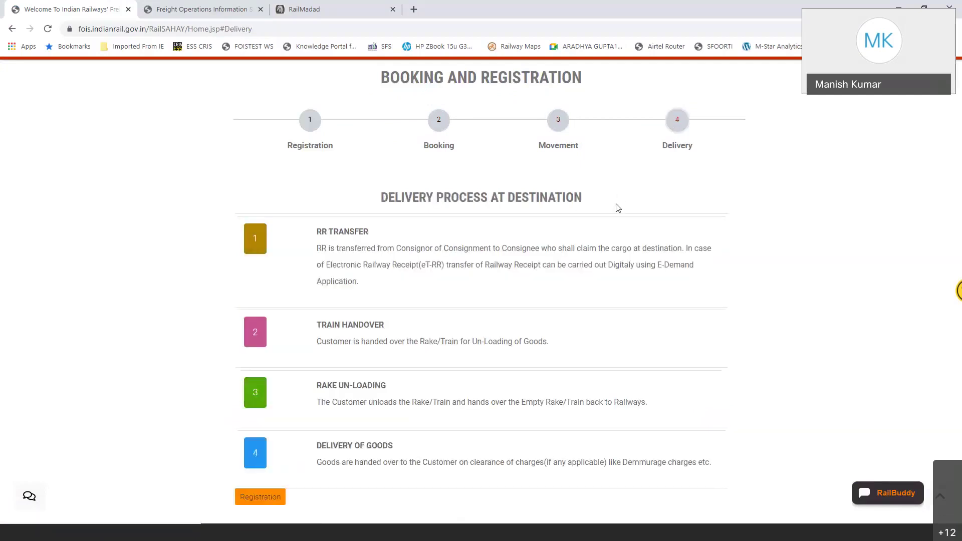
scroll(619, 208, "down", 5)
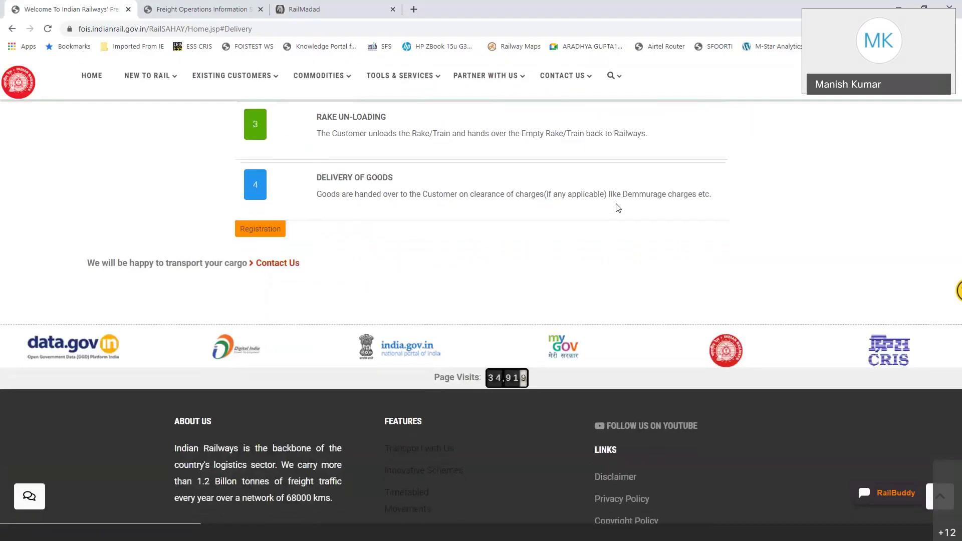
scroll(619, 208, "up", 1)
scroll(617, 206, "up", 4)
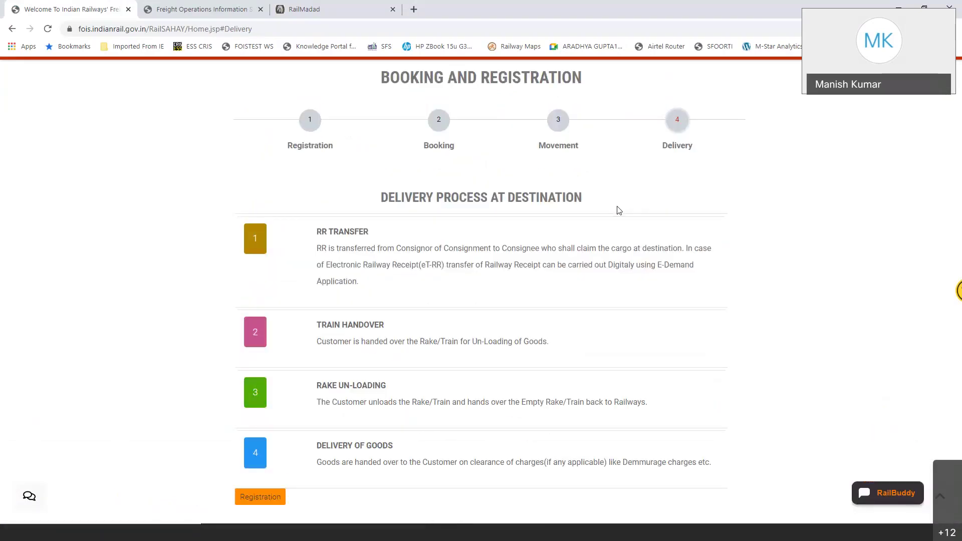
scroll(620, 210, "up", 2)
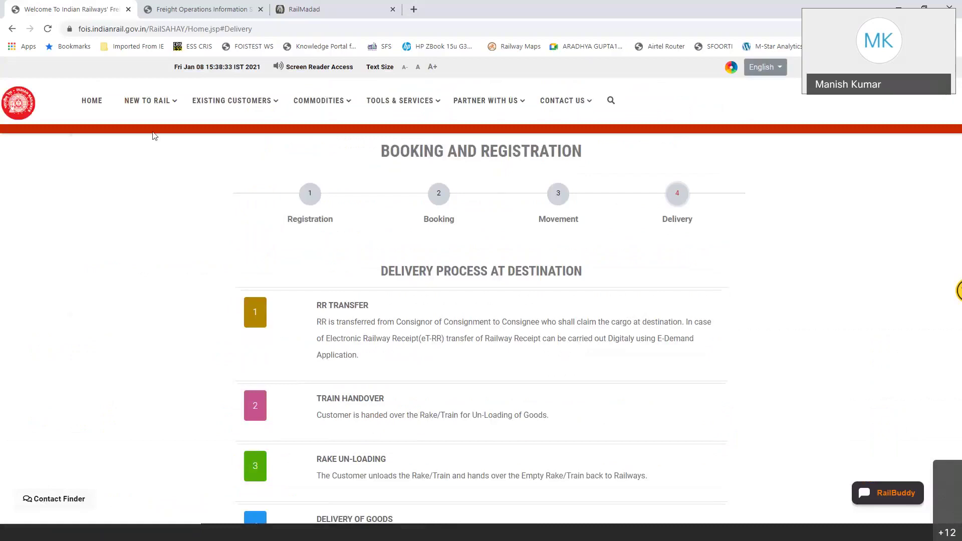
Step: Preview the terminal and freight charge options for new customers and open the Rebate Schemes & Long Term Contracts page
mouse_move(162, 101)
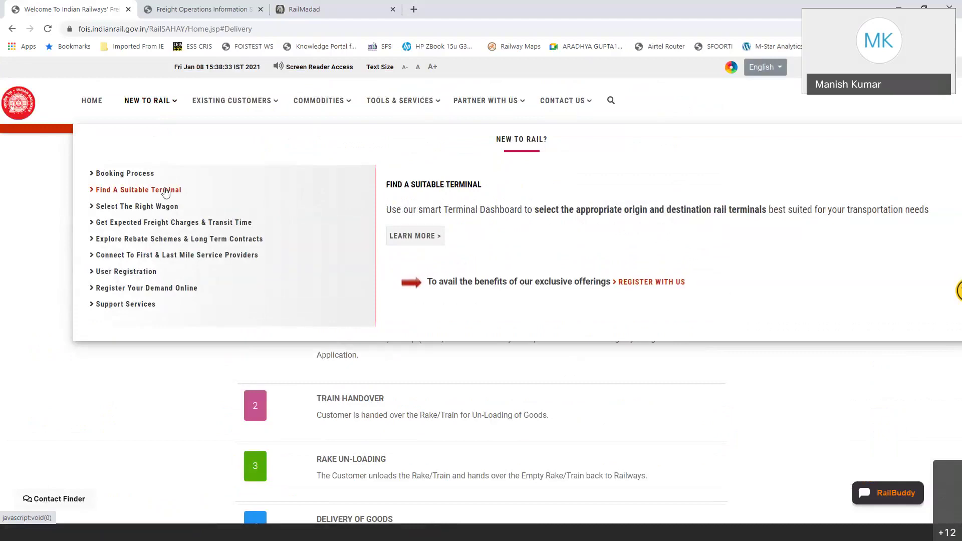
mouse_move(165, 210)
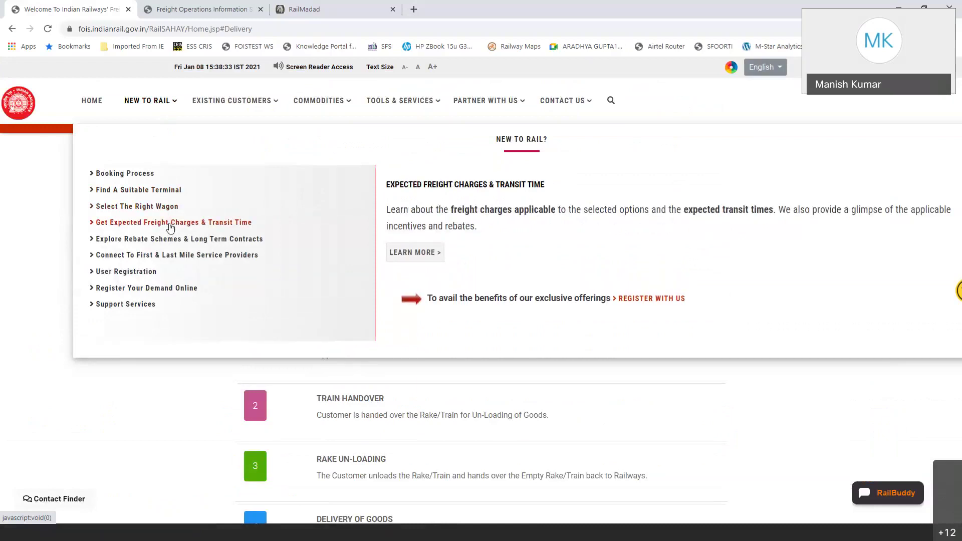
mouse_move(172, 241)
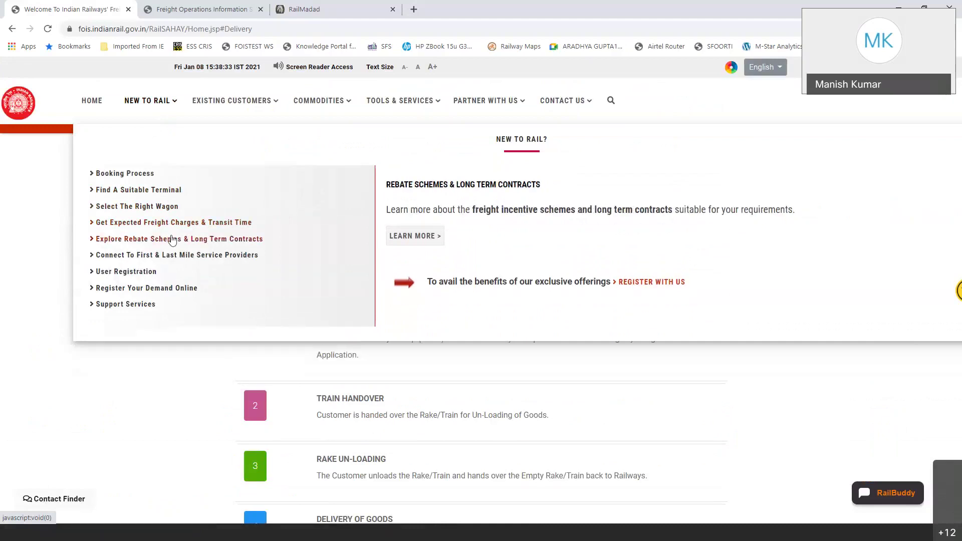
left_click(172, 240)
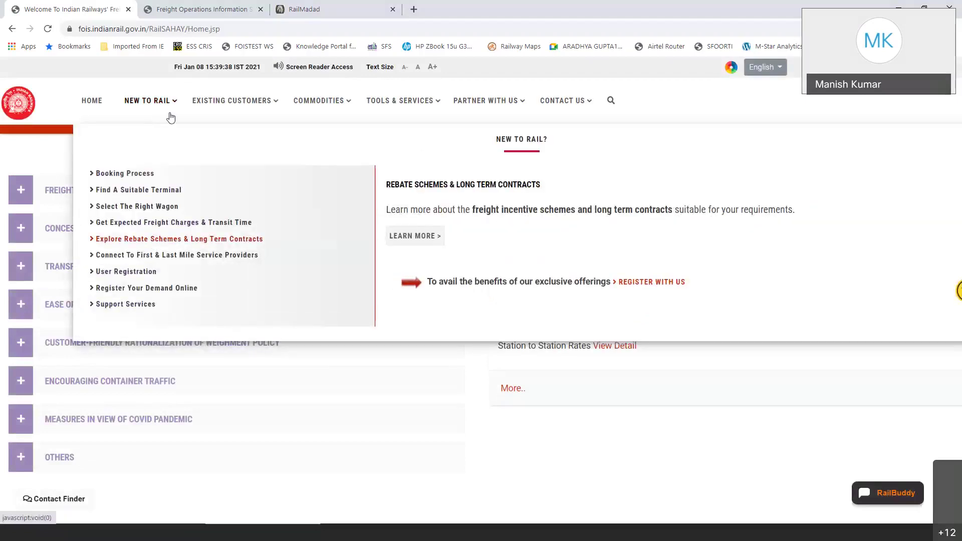
Step: Open the first and last mile service providers page and search for the station ROZA JN.- ROZA (NR)
left_click(194, 261)
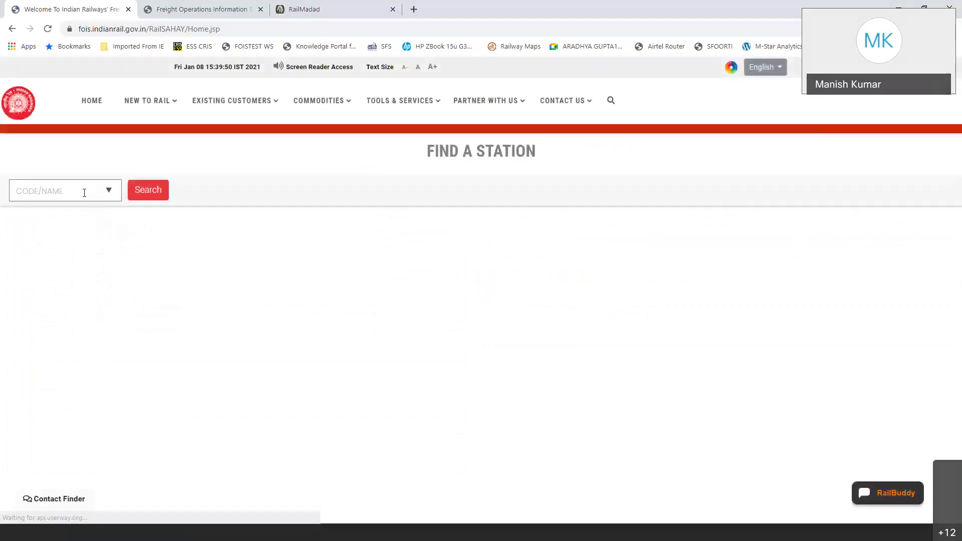
left_click(84, 193)
type("ROZA")
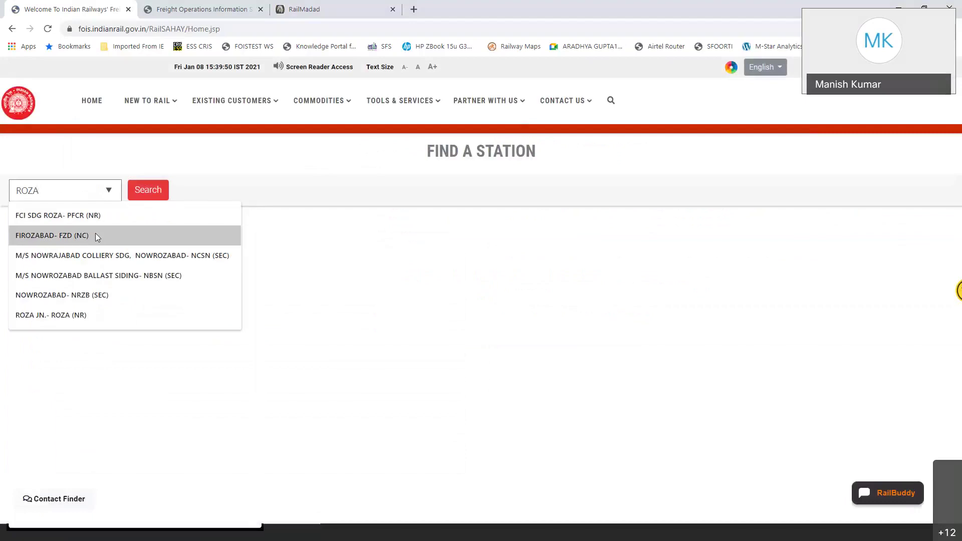
left_click(94, 313)
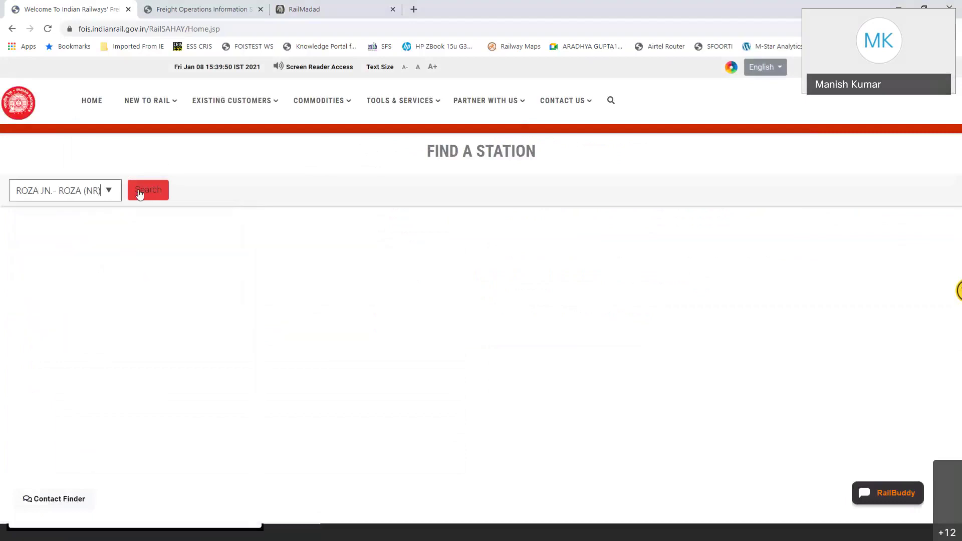
left_click(144, 191)
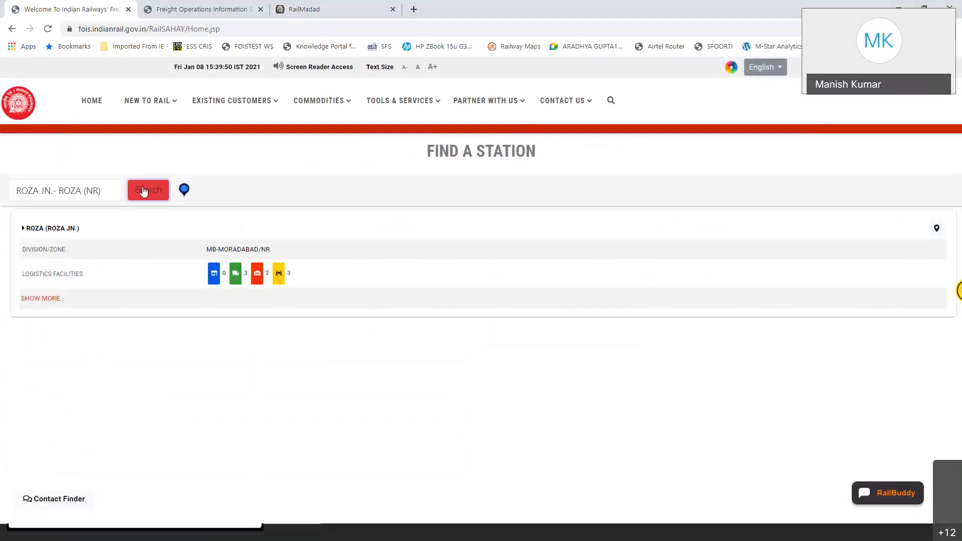
Step: Expand the Roza station details and examine its warehouse providers' capacity and update date, closing the logistics facilities list when done
left_click(44, 300)
left_click(276, 273)
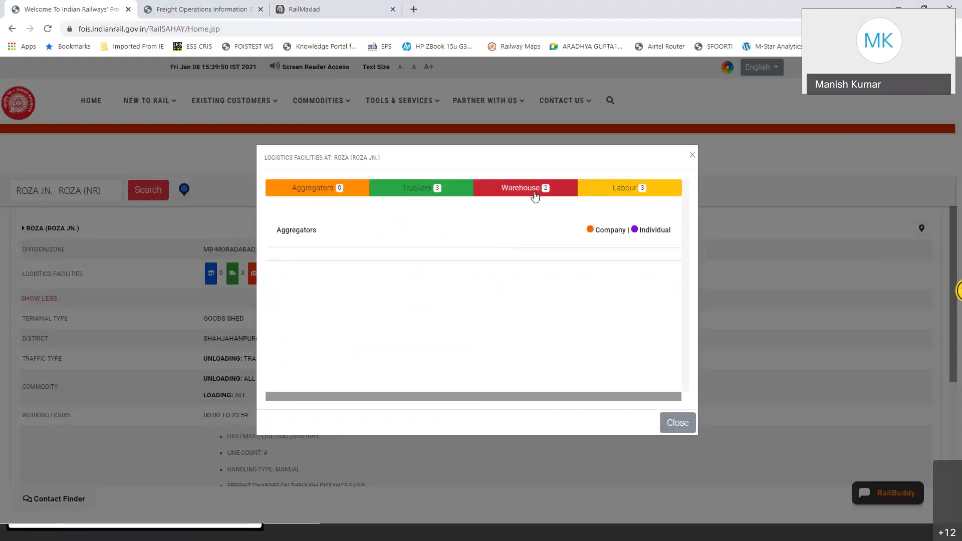
left_click(535, 196)
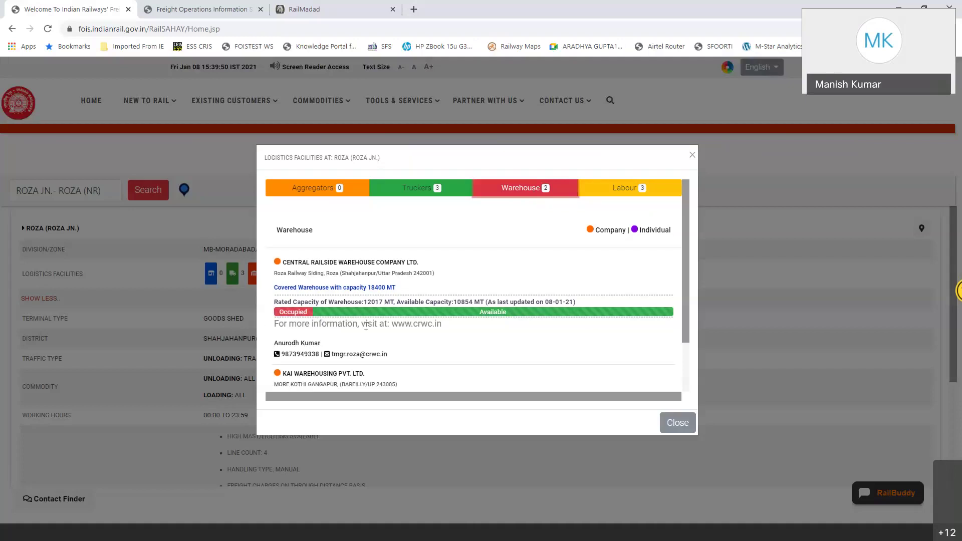
left_click_drag(545, 302, 584, 299)
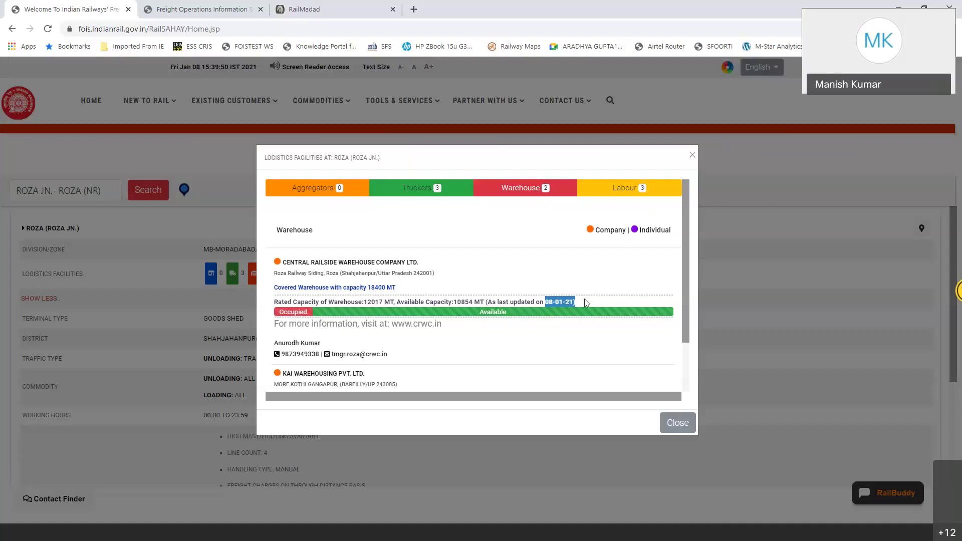
left_click(560, 345)
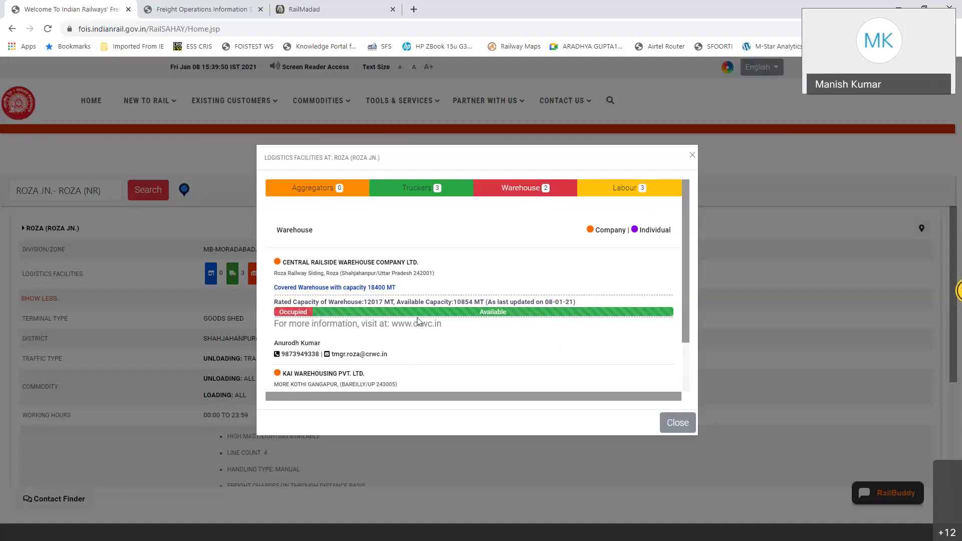
double_click(459, 302)
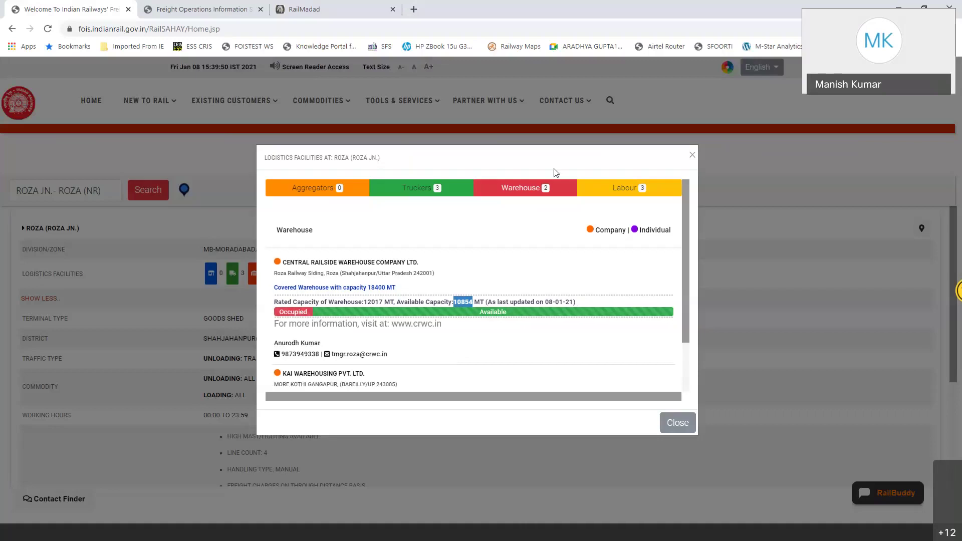
left_click(693, 156)
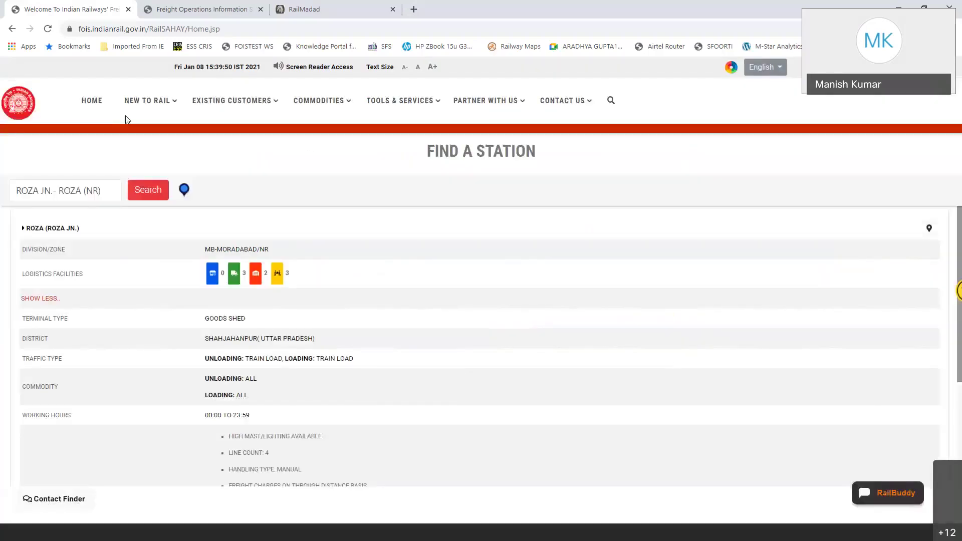
Step: Open the customer log-in page for registering demand online, and return to the main freight site without signing in
mouse_move(158, 107)
left_click(172, 273)
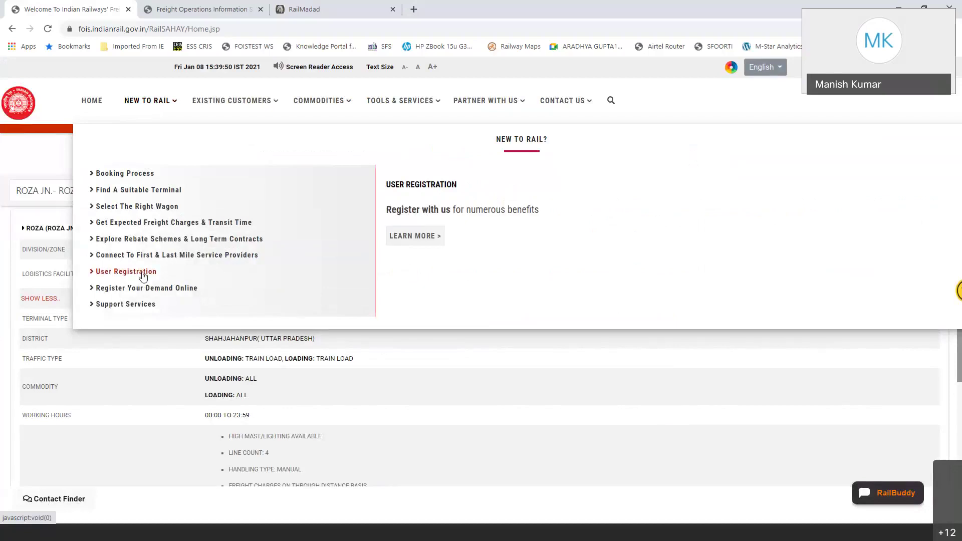
left_click(147, 288)
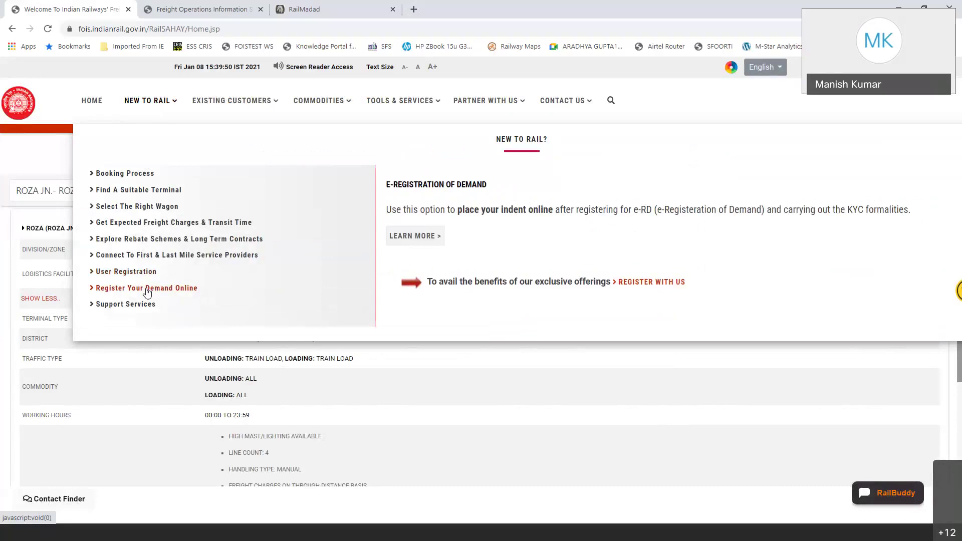
left_click(147, 290)
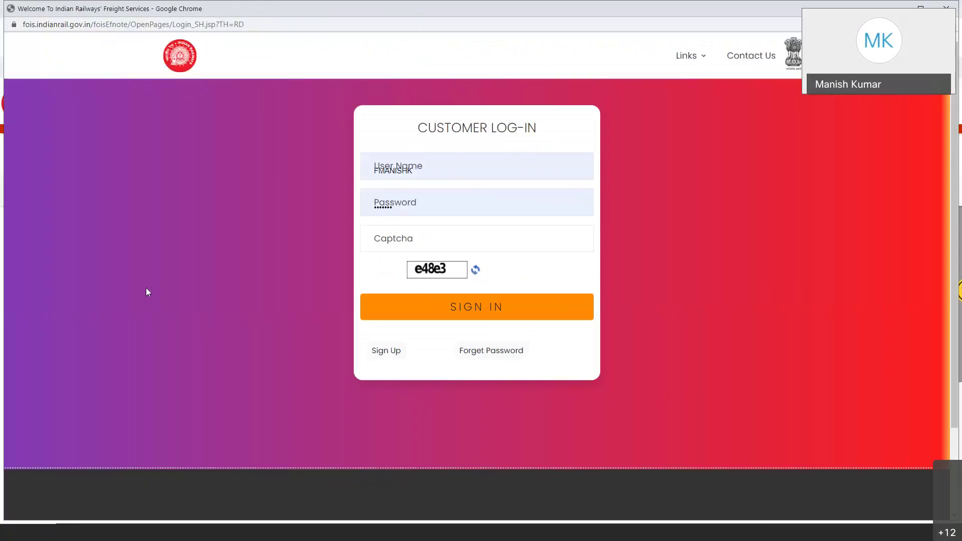
left_click(440, 203)
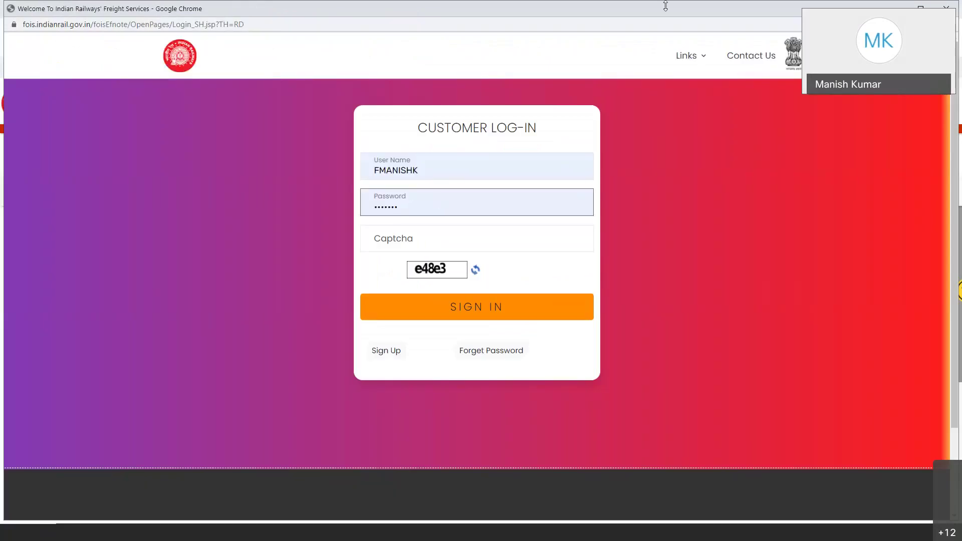
key("alt+Tab")
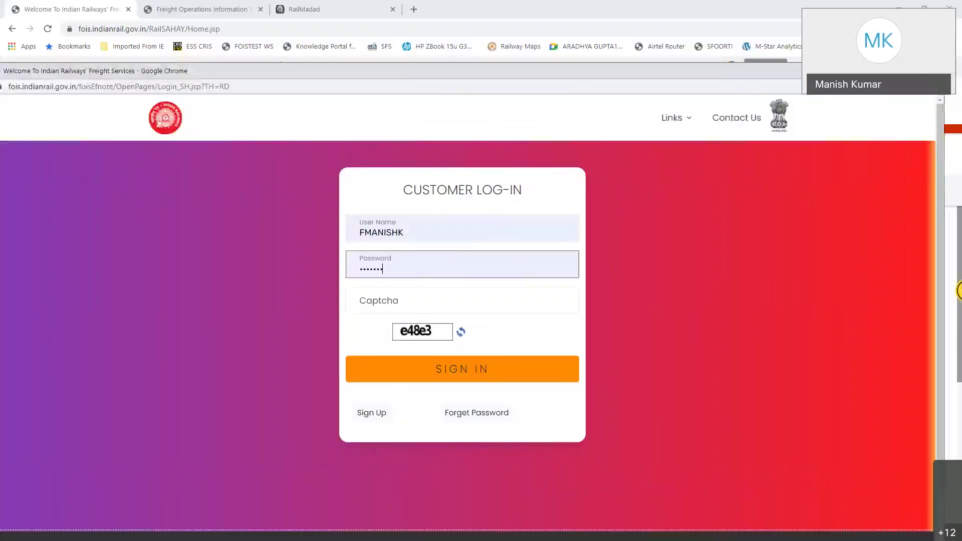
Step: Review the services offered to existing customers and read the Corporate Login description
mouse_move(190, 111)
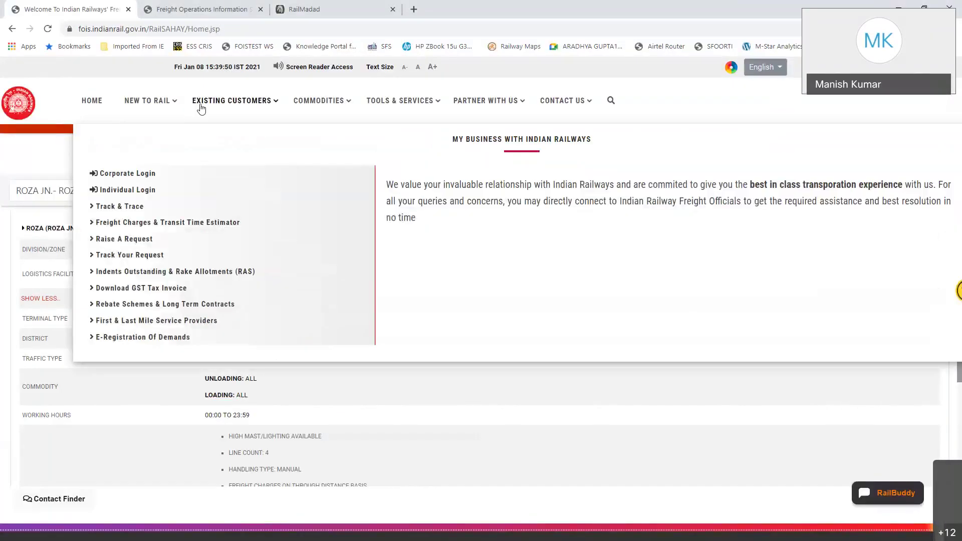
left_click(232, 104)
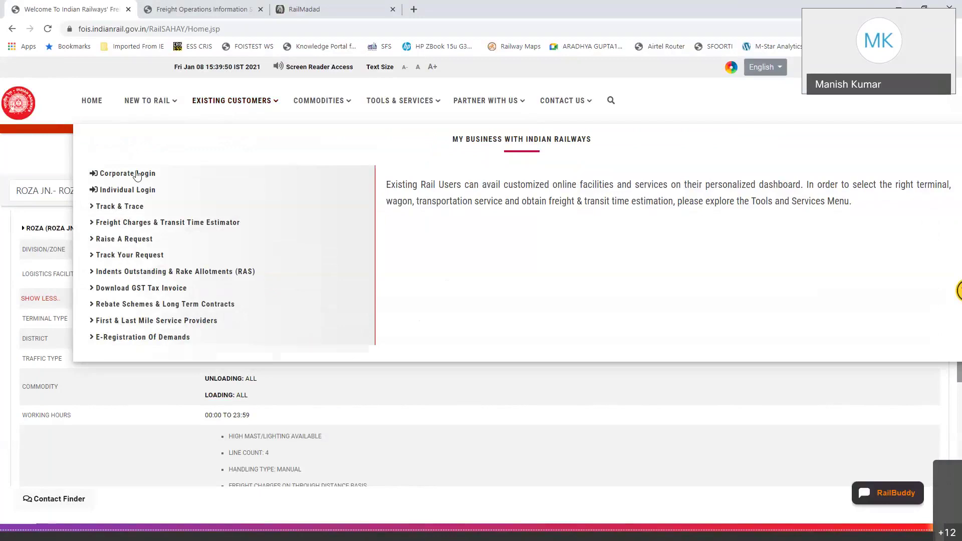
mouse_move(138, 175)
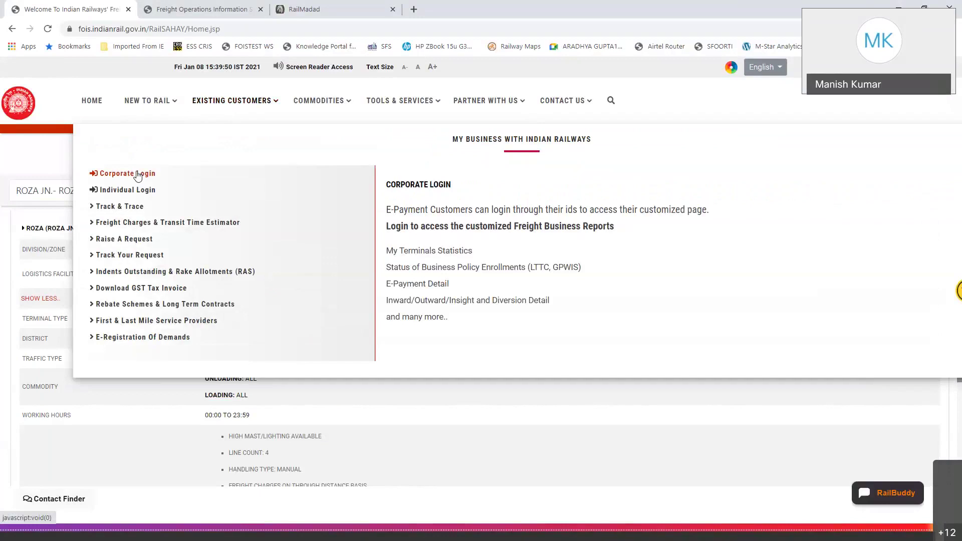
Step: Open the Corporate Login and sign in to the eCustomer application with the user name, account password and captcha
left_click(138, 174)
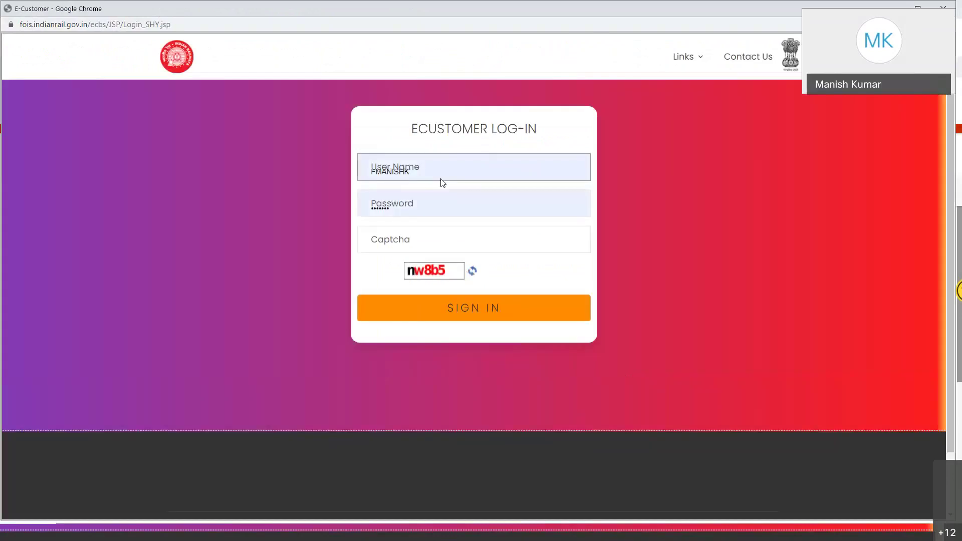
left_click(443, 173)
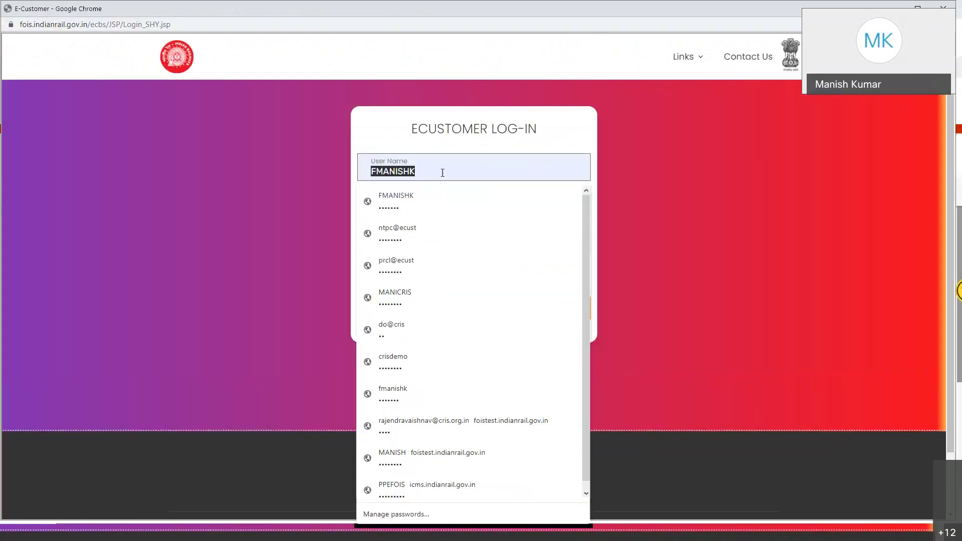
type("acc")
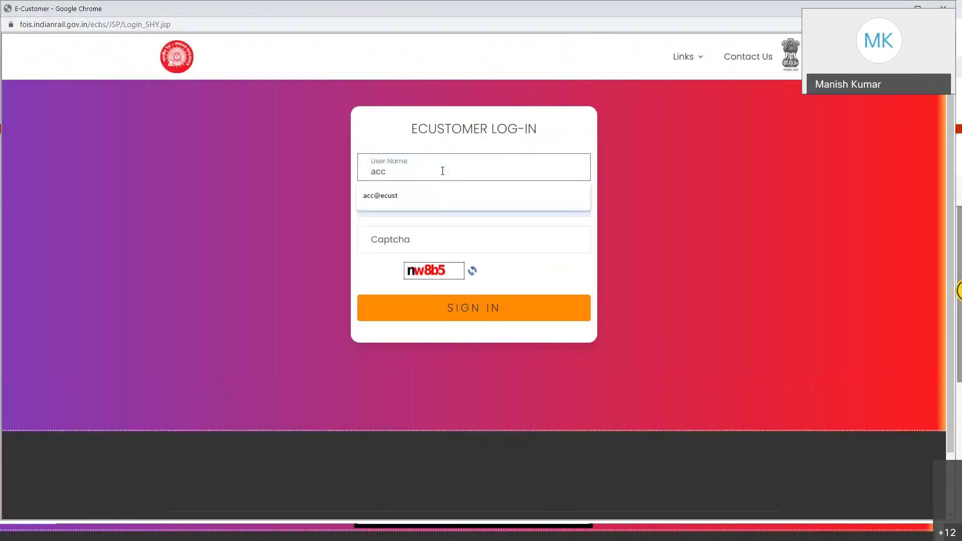
key("Down")
key("Return")
key("Tab")
key("BackSpace")
type("********")
key("Tab")
type("nw")
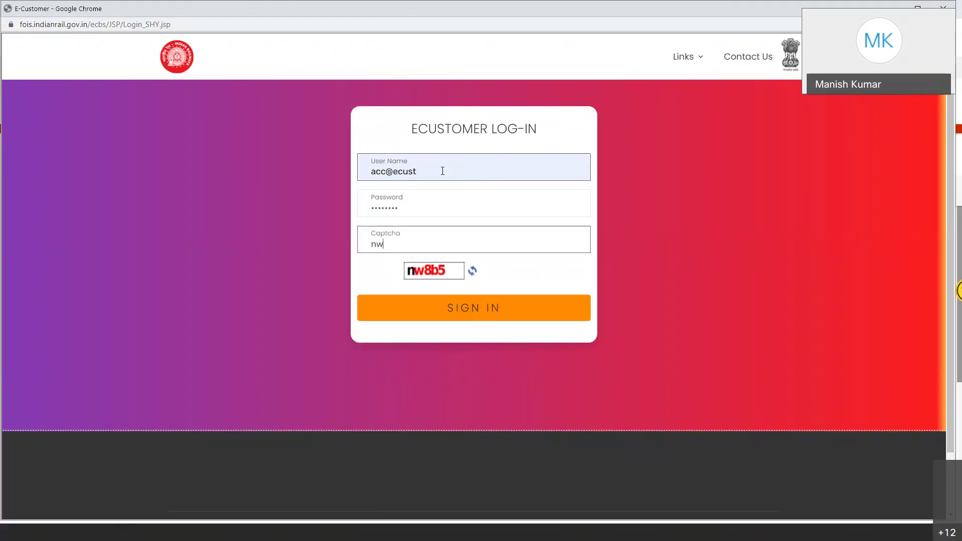
type("8b5")
key("Return")
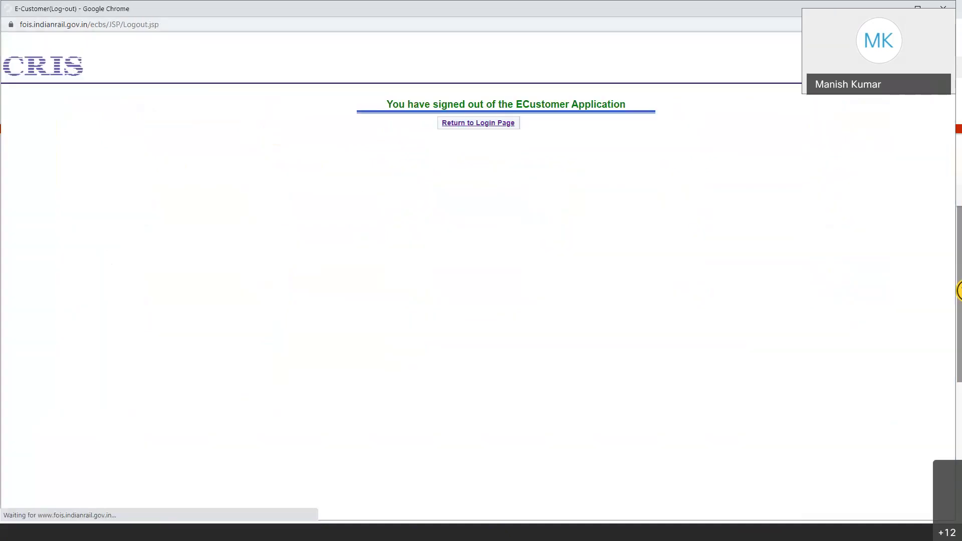
Step: Return from the signed-out eCustomer window to the freight services site and view its Individual Login page without signing in
left_click_drag(720, 9, 720, 48)
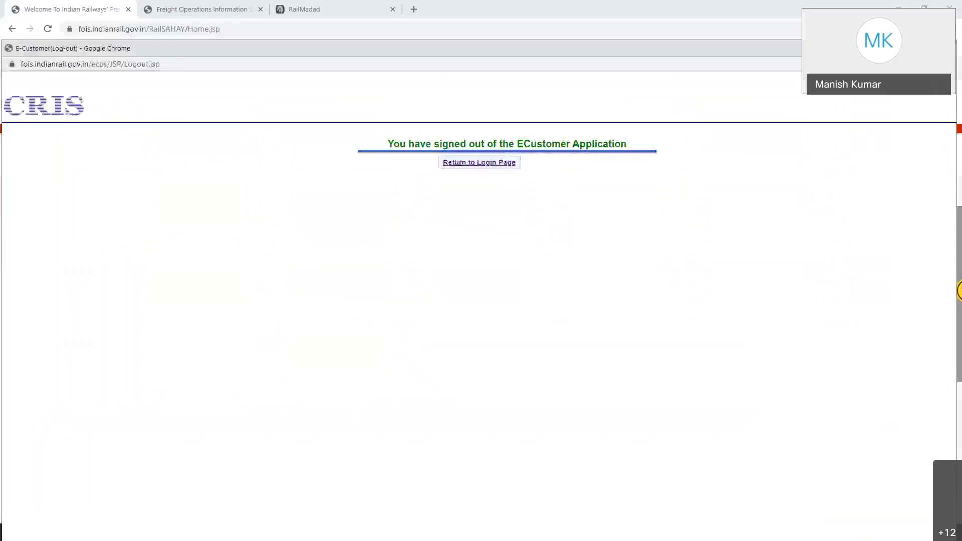
left_click(85, 10)
mouse_move(242, 105)
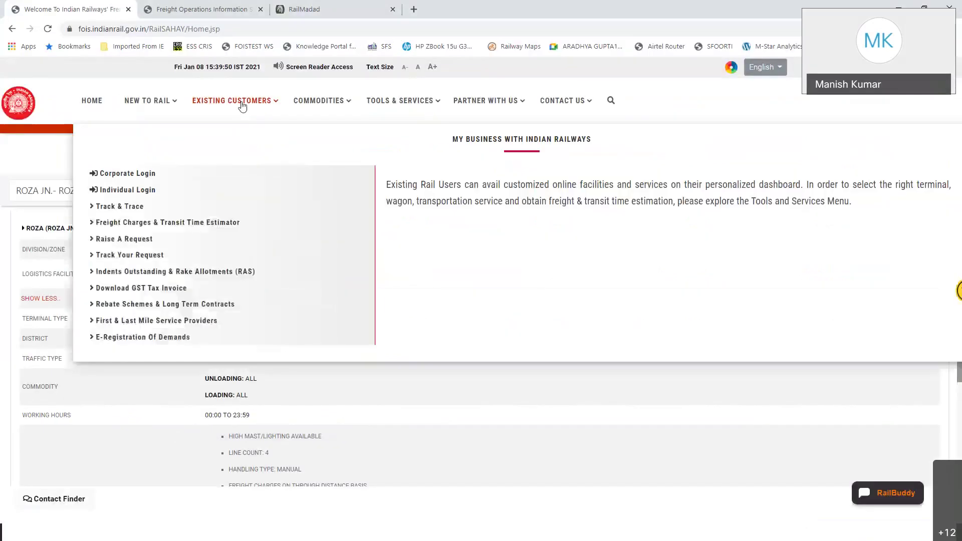
left_click(146, 191)
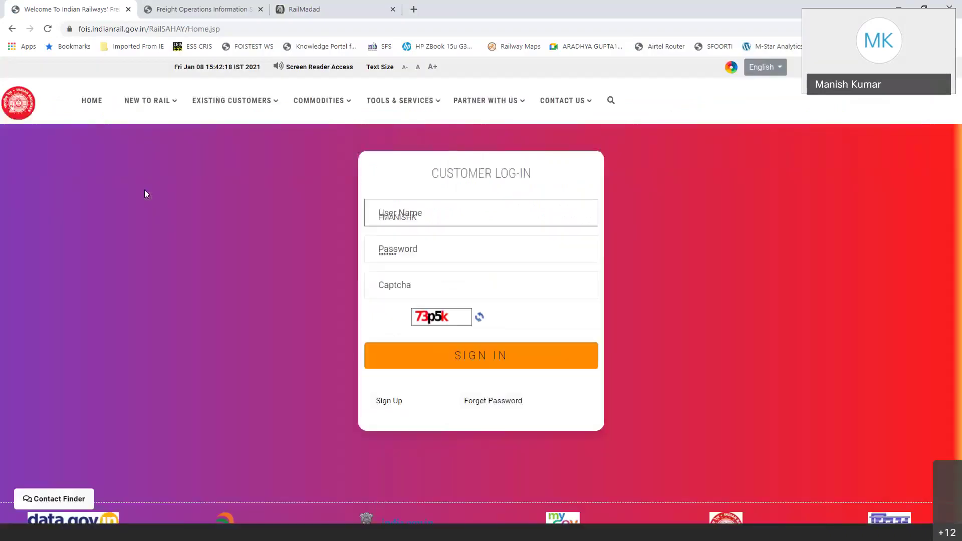
left_click(464, 222)
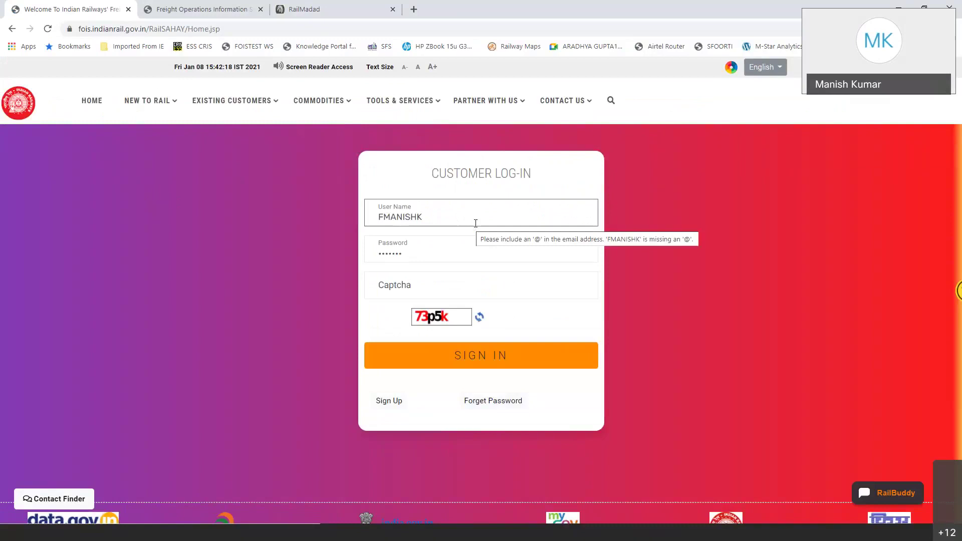
mouse_move(486, 101)
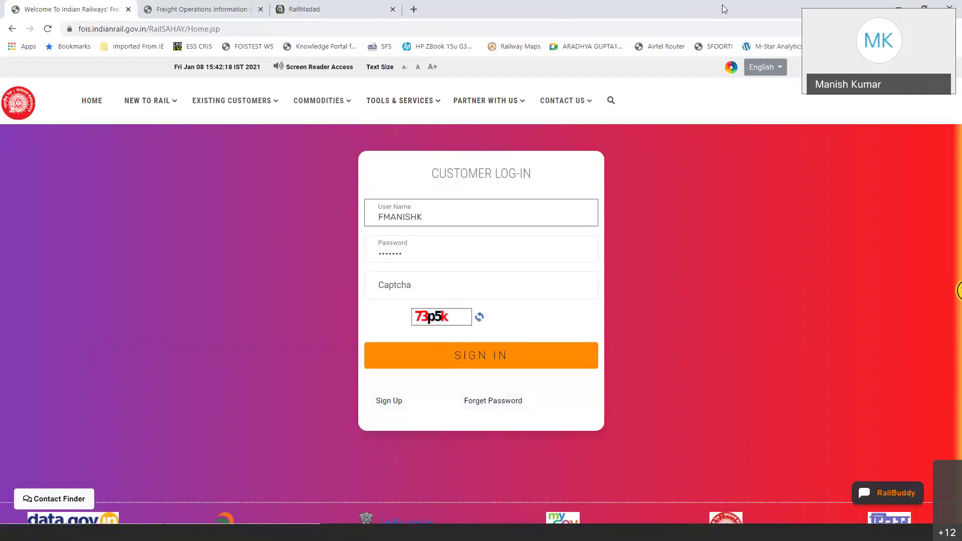
left_click(149, 253)
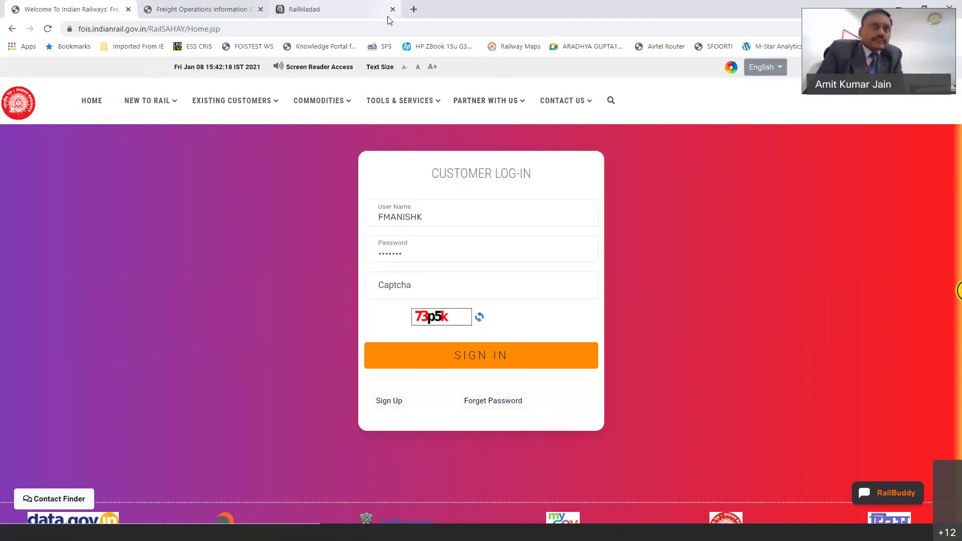
Step: Close the RailMadad page and open foistest.indianrail.gov.in/RailSAHAY in a new browser tab
left_click(392, 10)
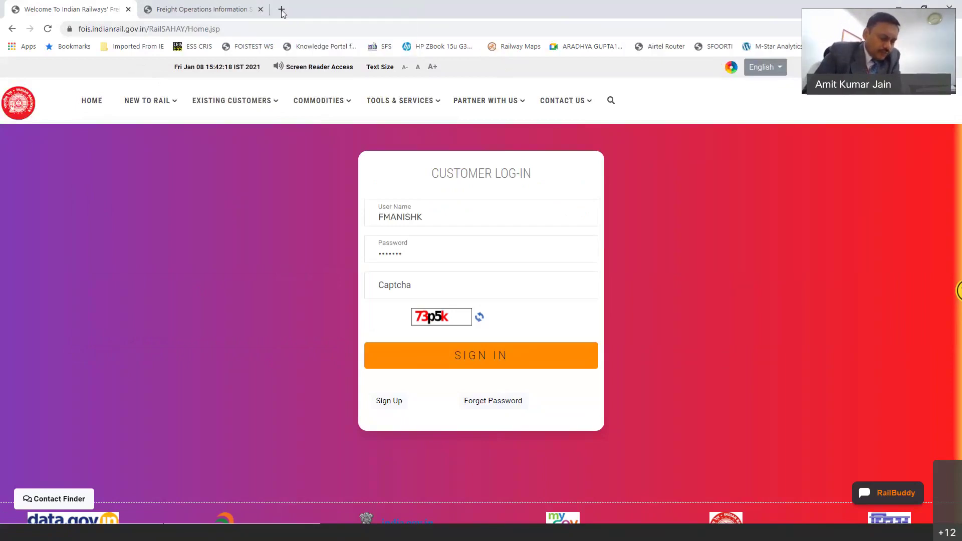
left_click(283, 10)
type("fois")
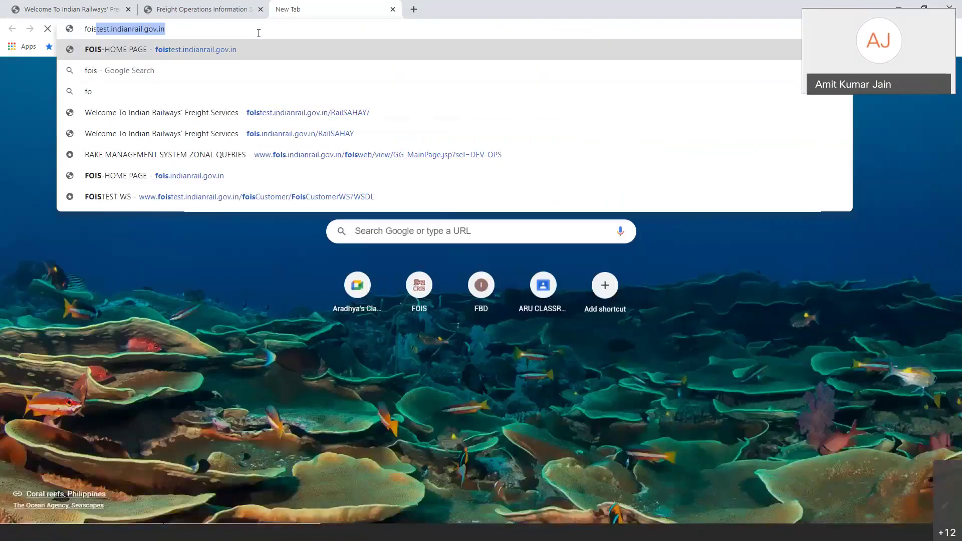
key("Right")
type("/R")
key("Return")
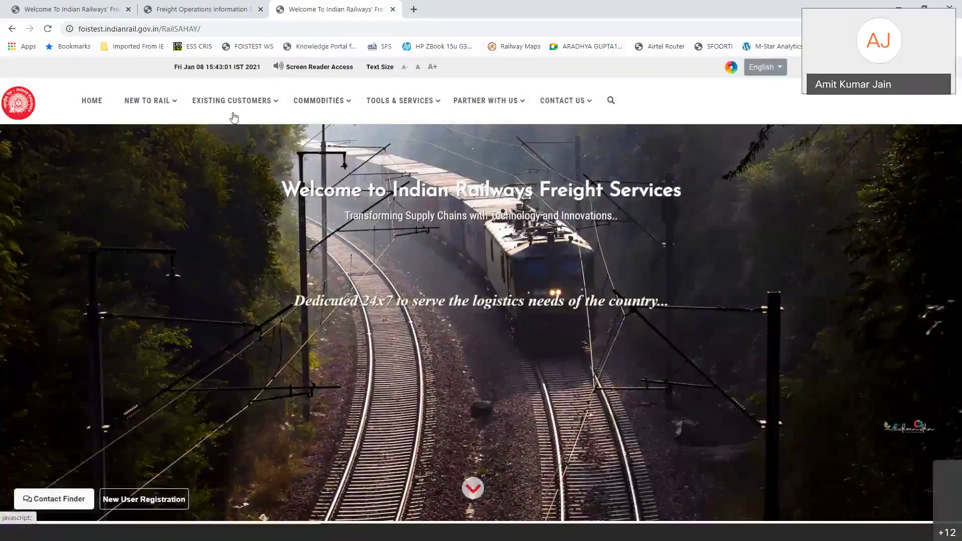
Step: Open the Individual Login on the test site and sign in with the saved user name, password and captcha
mouse_move(232, 116)
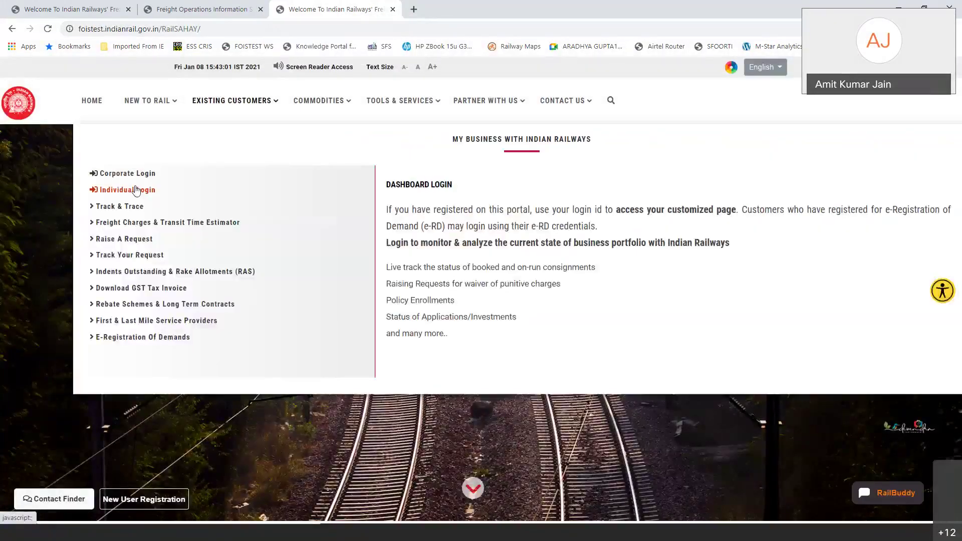
left_click(135, 191)
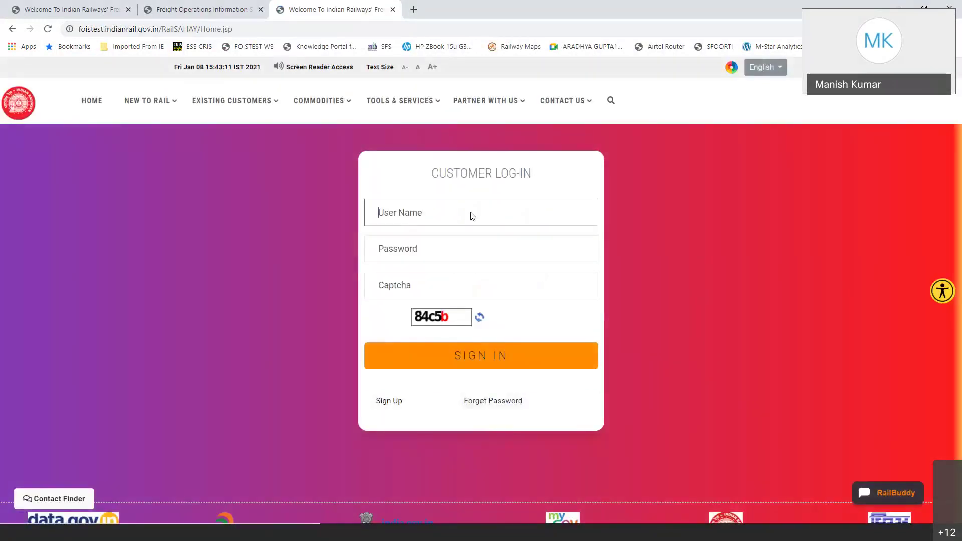
left_click(466, 216)
left_click(465, 244)
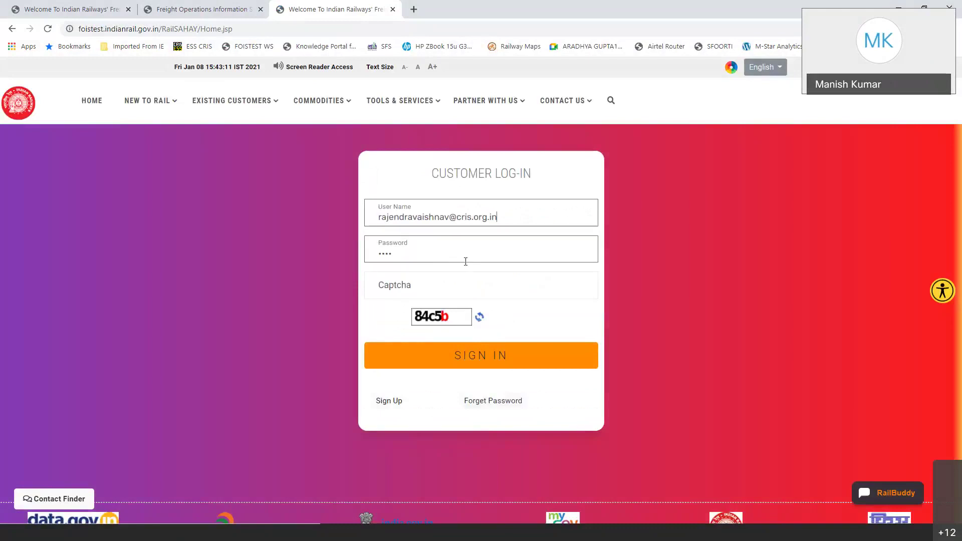
left_click(459, 297)
type("84c5b")
left_click(466, 365)
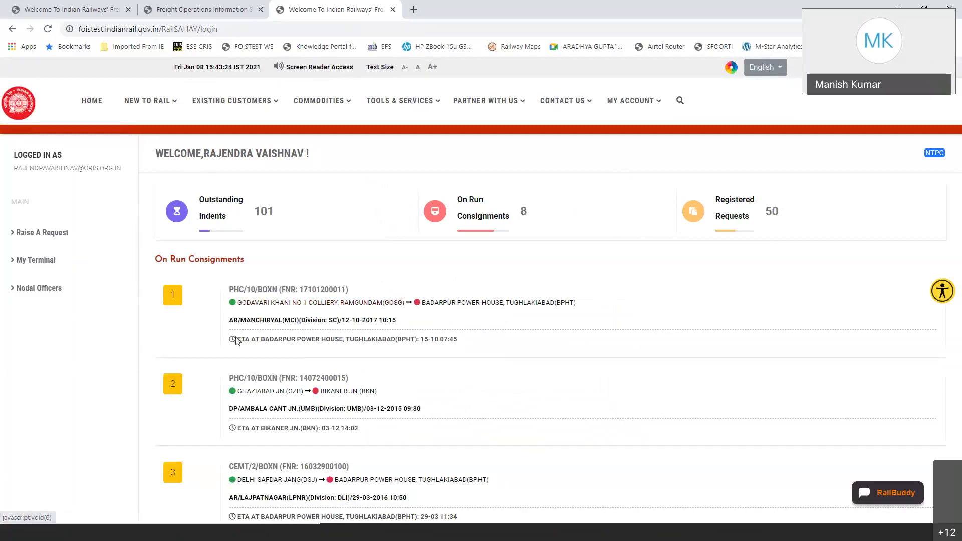
Step: Review the on run consignments on the customer dashboard, highlighting the first consignment's estimated arrival
left_click_drag(237, 340, 515, 339)
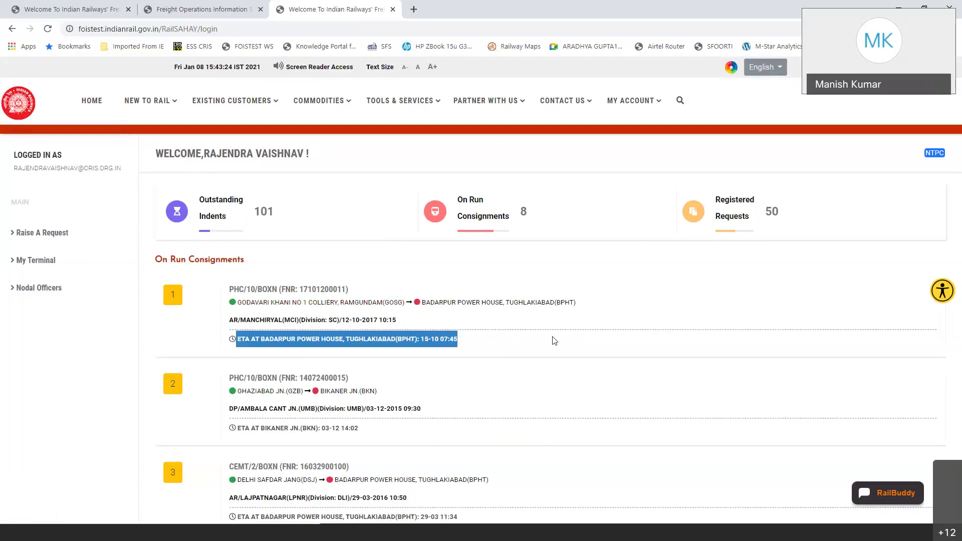
scroll(555, 340, "down", 6)
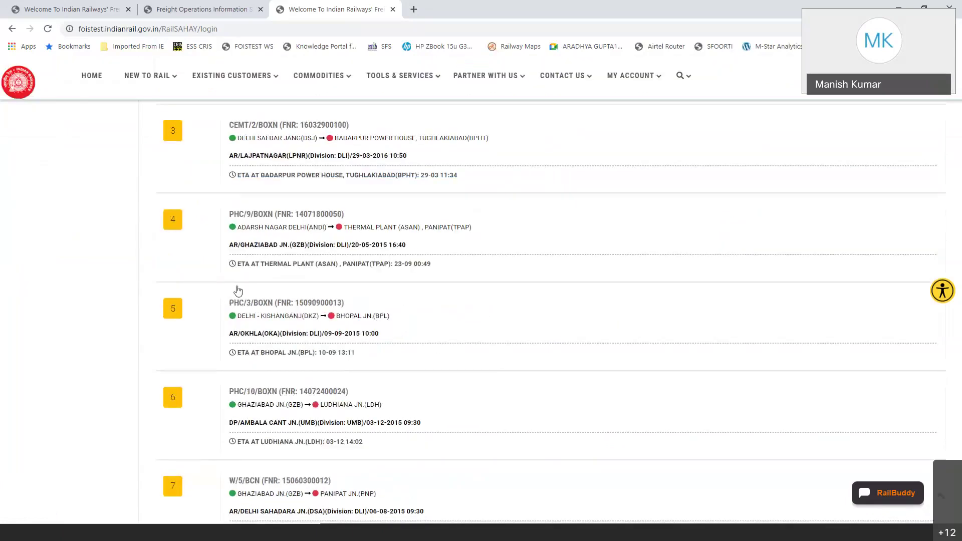
scroll(236, 290, "down", 4)
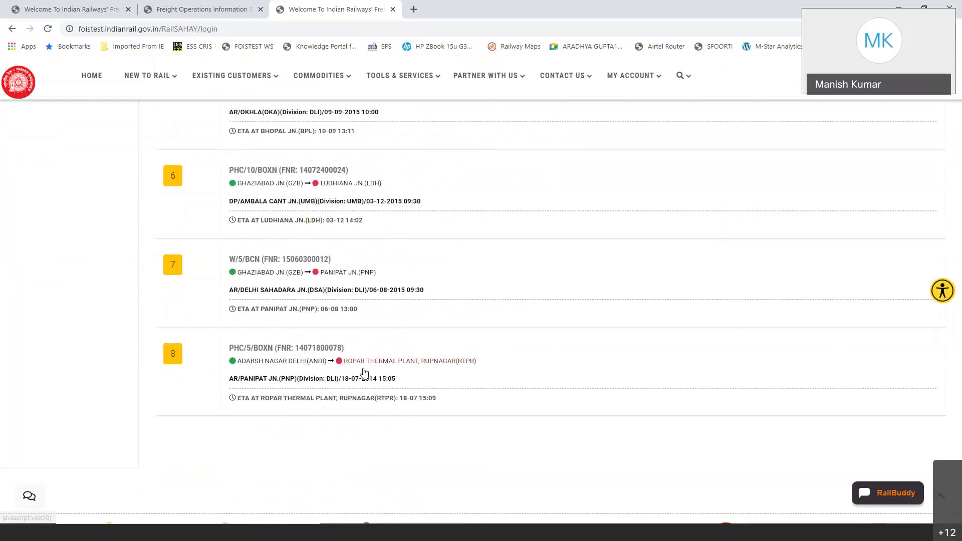
scroll(363, 371, "up", 10)
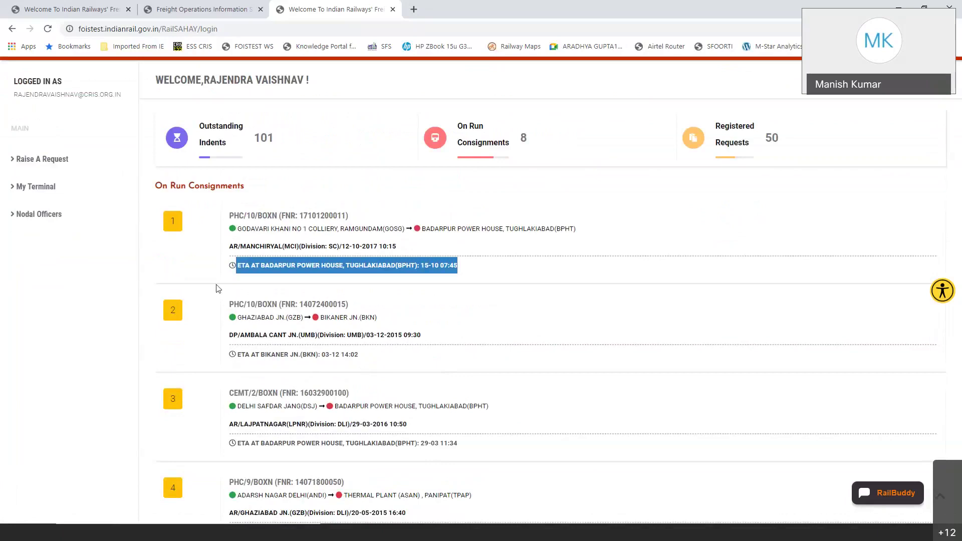
Step: View the outstanding indents, highlighting the first one's commodity details, and check the on run consignments and registered requests
left_click(216, 147)
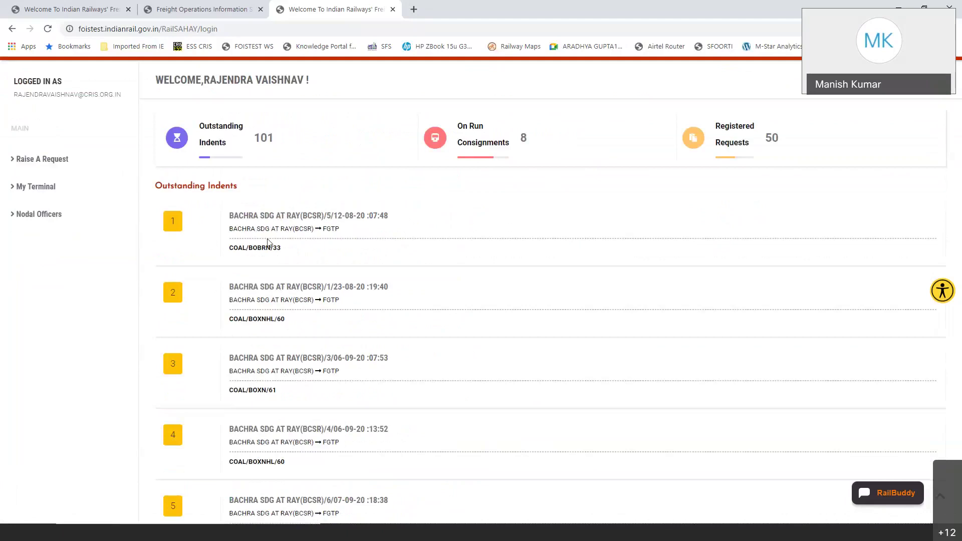
left_click_drag(230, 247, 295, 245)
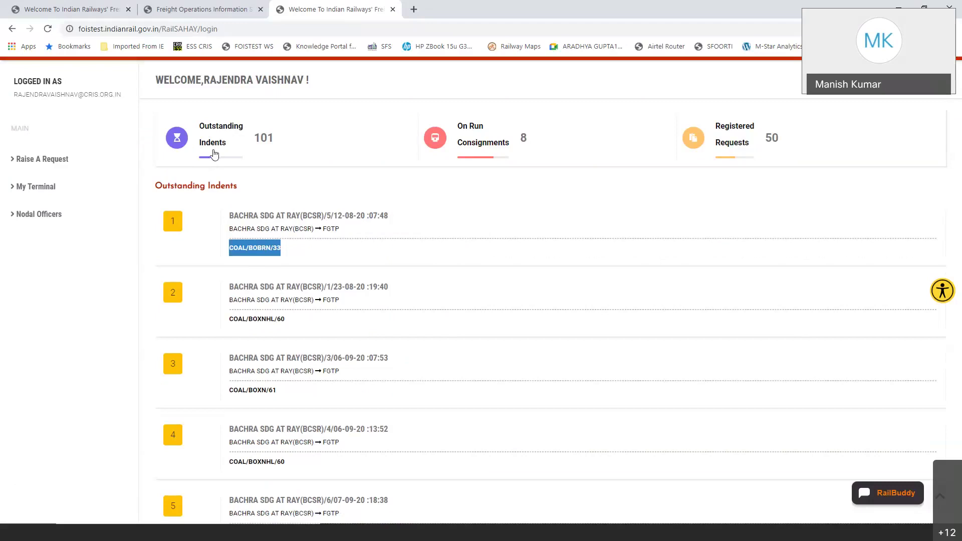
left_click(505, 136)
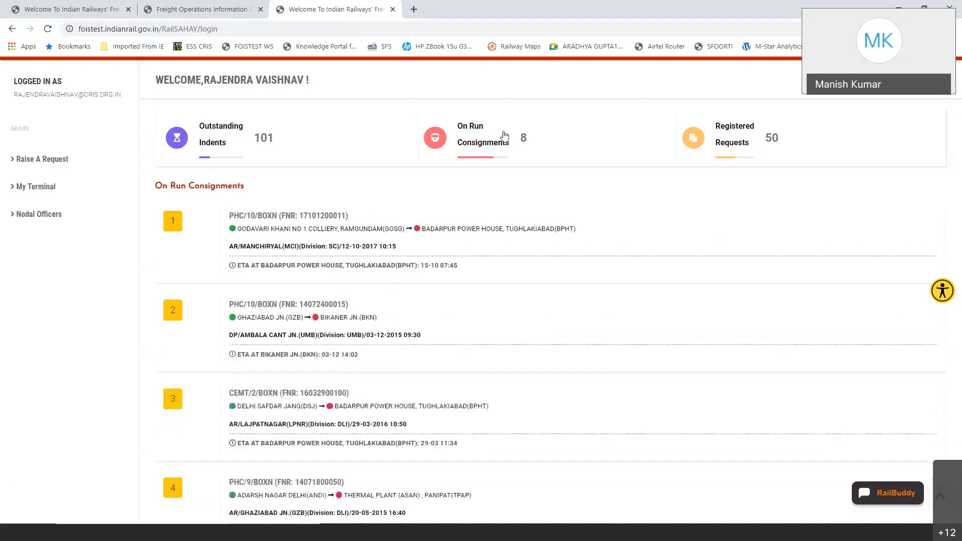
left_click(750, 139)
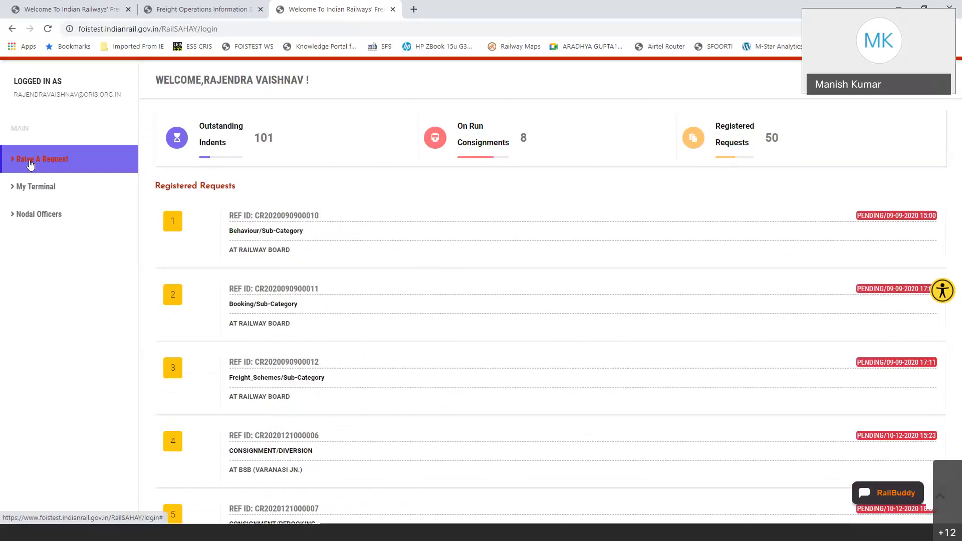
Step: Open the Raise A Request form, set its category to Application for Diversion/Demmurage etc. and view the sub-categories
left_click(30, 160)
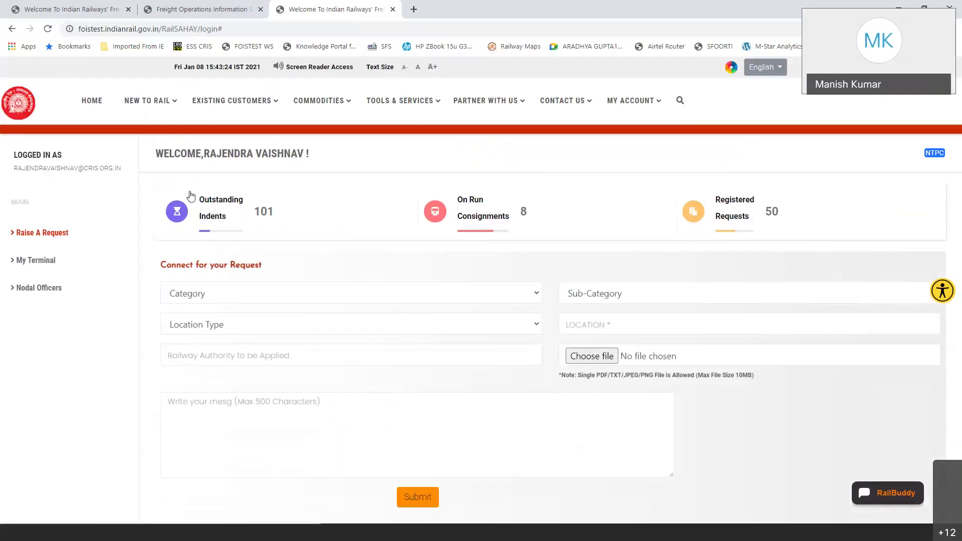
left_click(352, 297)
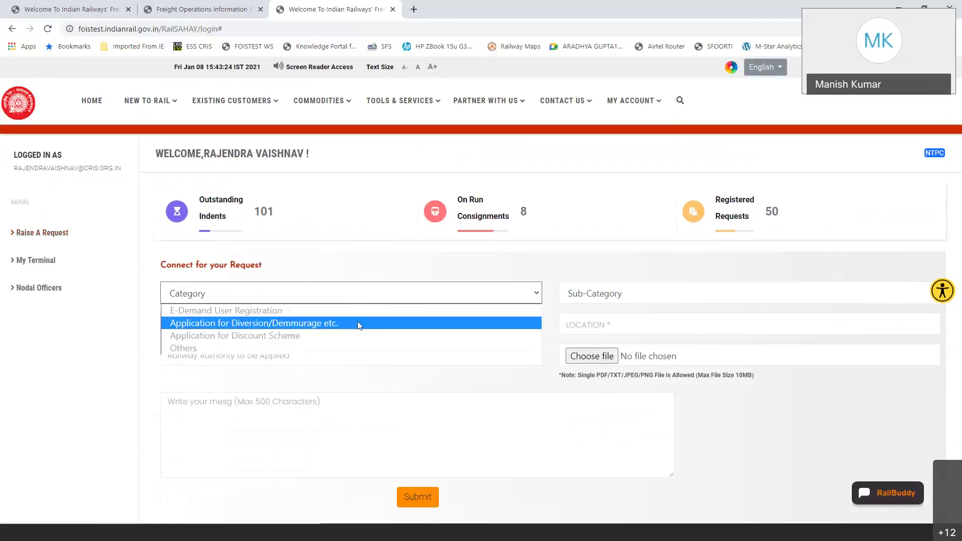
left_click(359, 323)
left_click(649, 296)
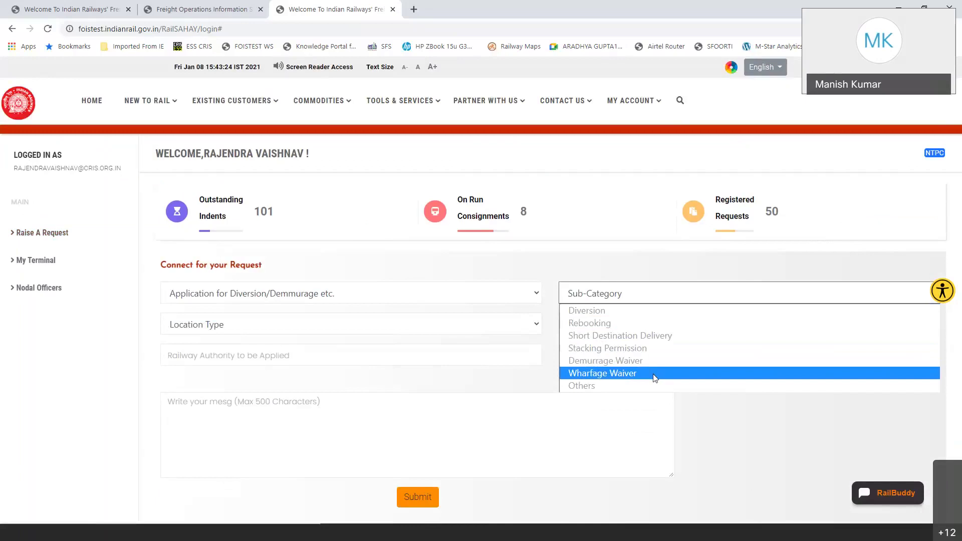
Step: Set the request category to Application for Discount Scheme and the sub-category to Round Trip Traffic (RTT)
left_click(470, 300)
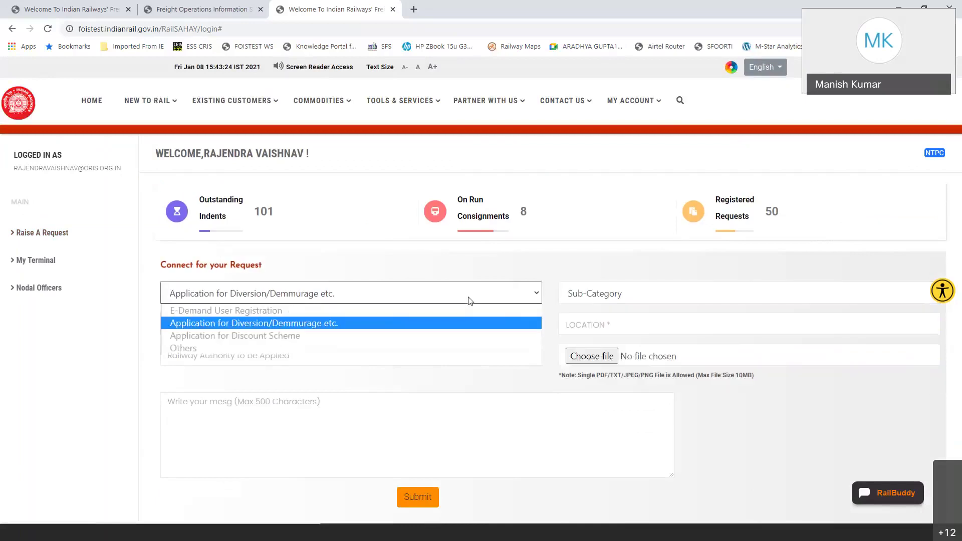
left_click(344, 339)
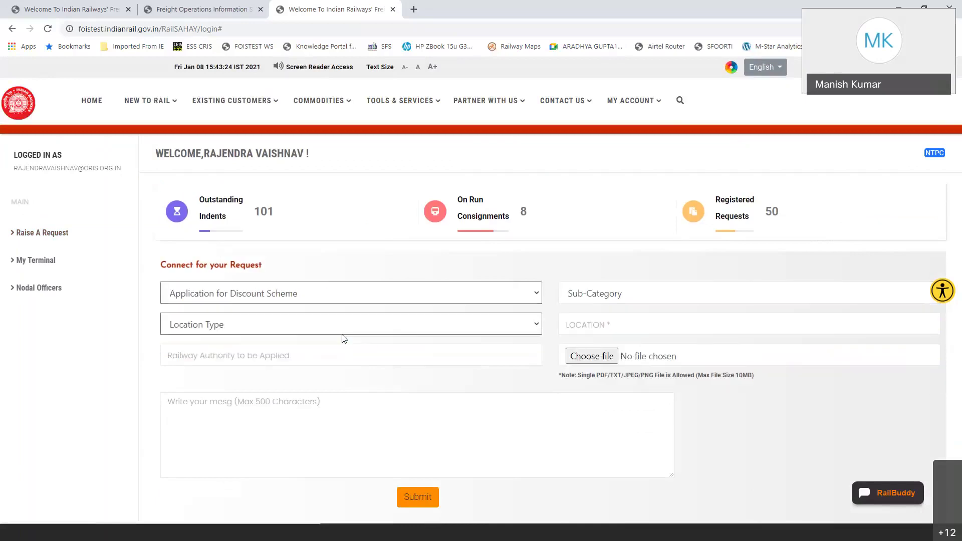
left_click(603, 304)
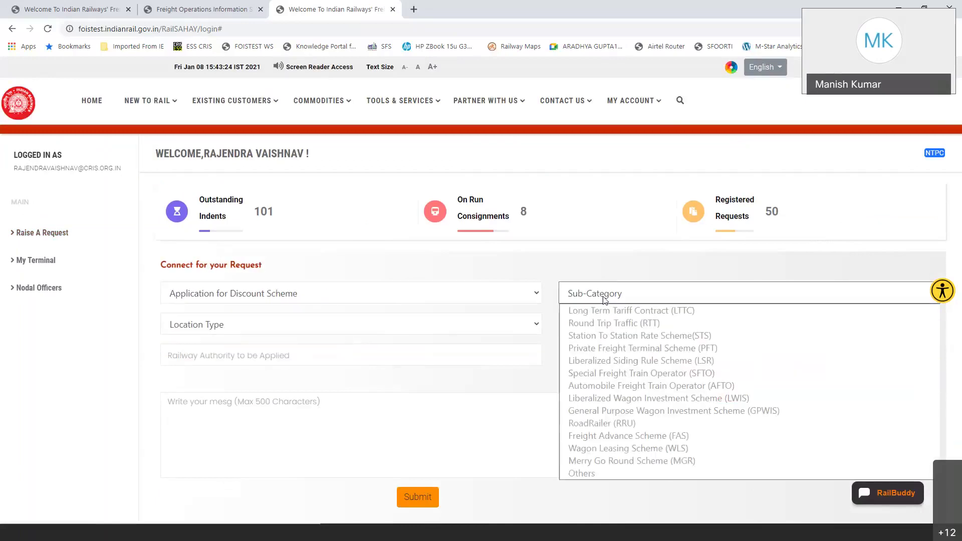
left_click(595, 323)
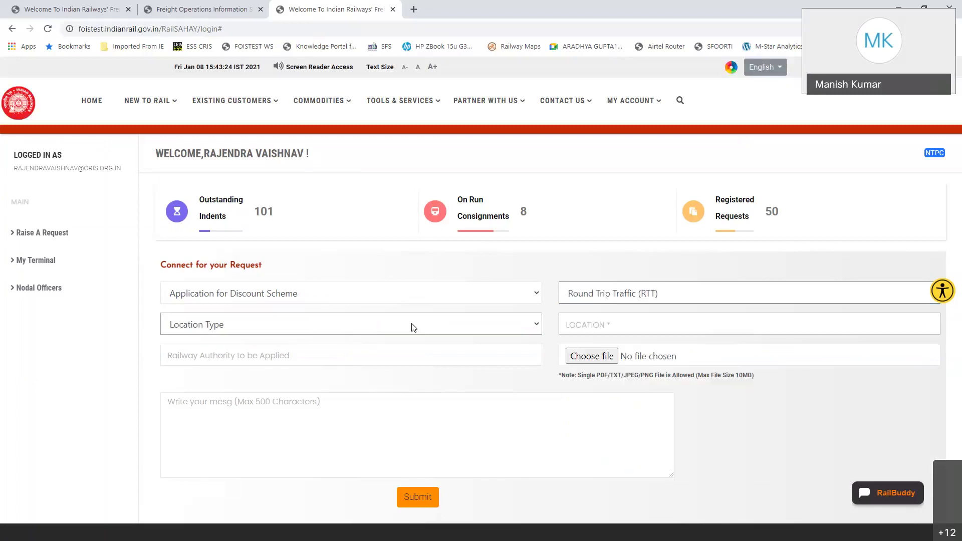
Step: Try the Railway Board, Zone, Division and Station location types and view the locations offered for the last three
left_click(344, 326)
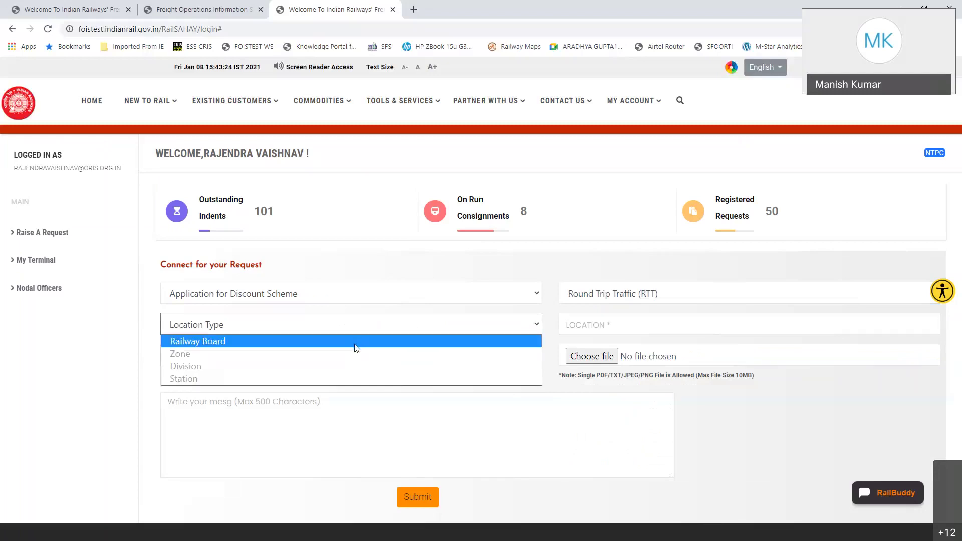
left_click(355, 345)
left_click(369, 326)
left_click(369, 354)
left_click(569, 326)
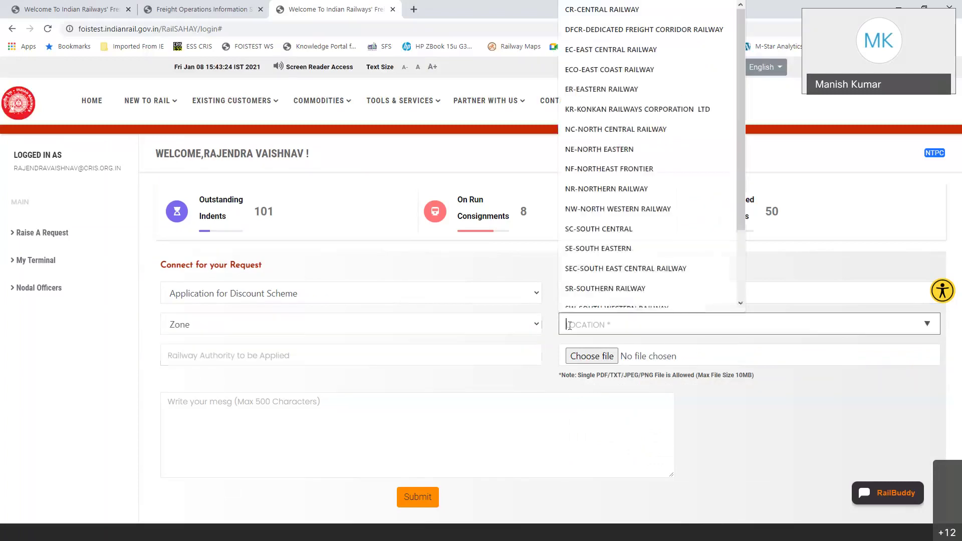
left_click(441, 331)
left_click(414, 366)
left_click(609, 332)
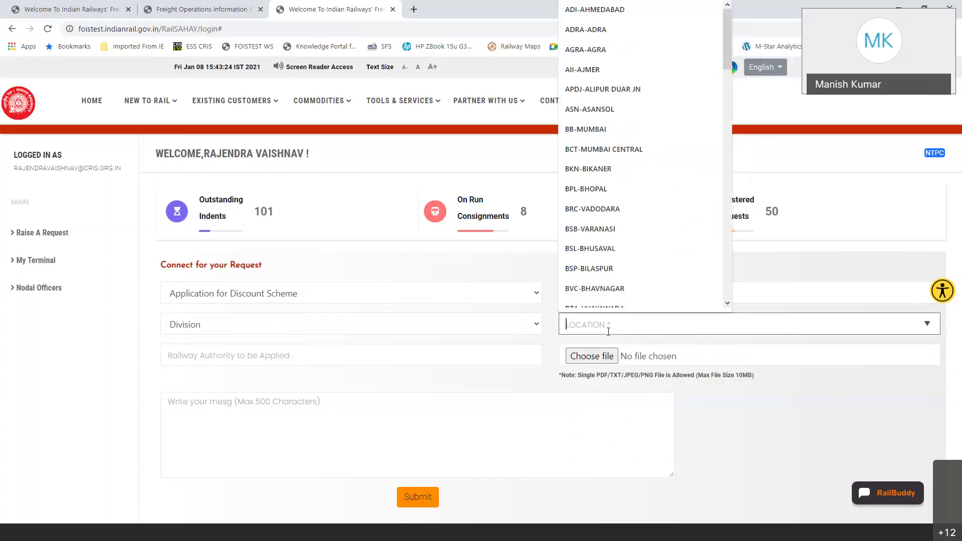
left_click(415, 333)
left_click(412, 374)
left_click(581, 333)
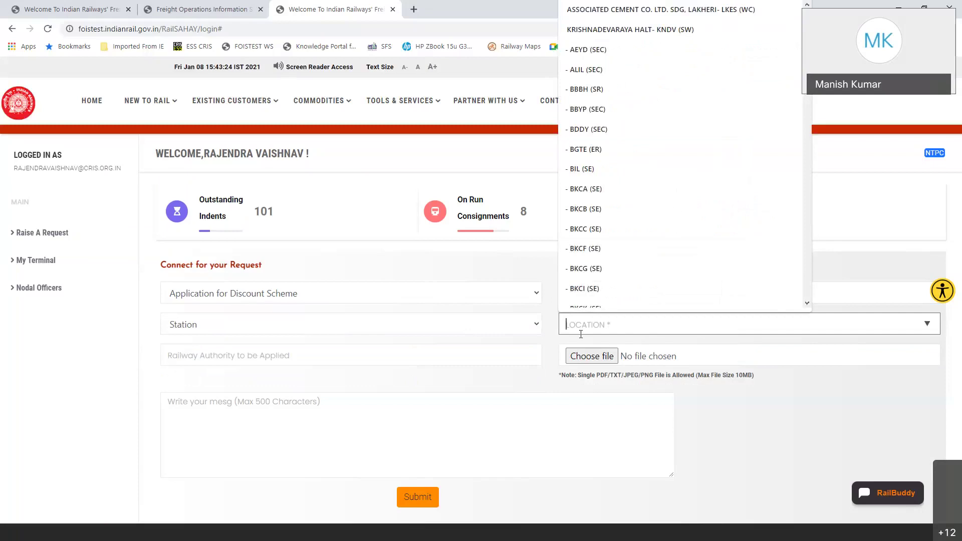
Step: Set the request category to Application for Diversion/Demmurage etc., the sub-category to Rebooking and the location type to Zone
left_click(481, 295)
left_click(481, 324)
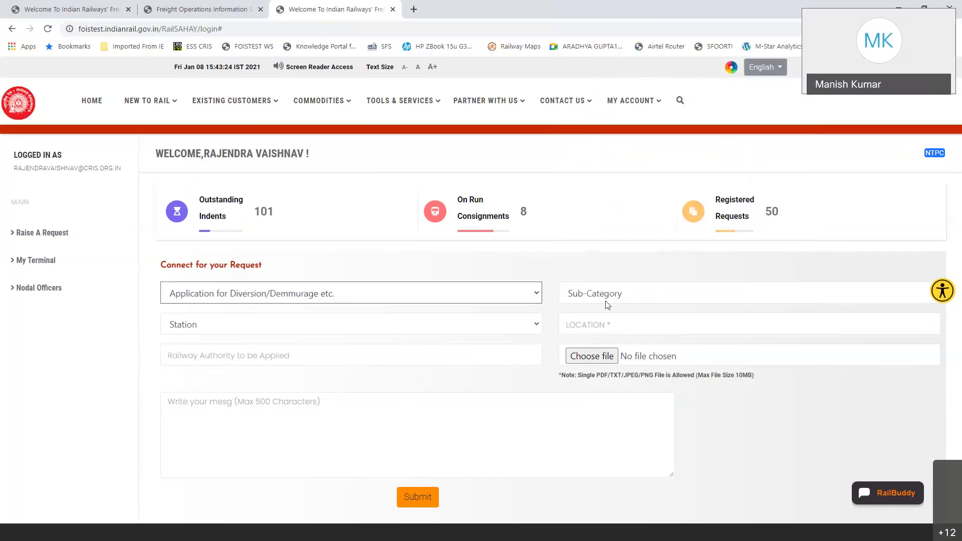
left_click(606, 299)
left_click(610, 324)
left_click(449, 325)
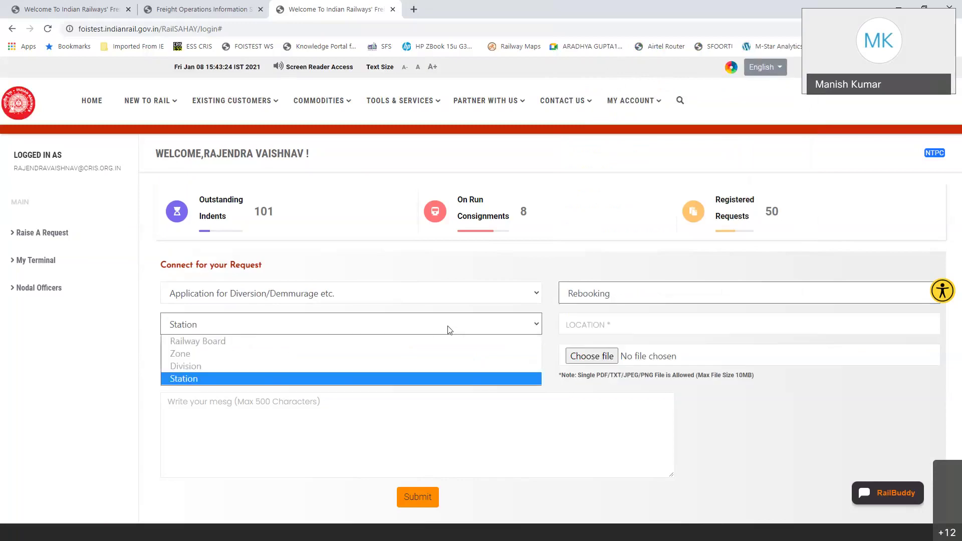
left_click(461, 353)
left_click(488, 349)
Step: Enter SR DCM as the railway authority to be applied and "test message" as the request message
left_click(262, 380)
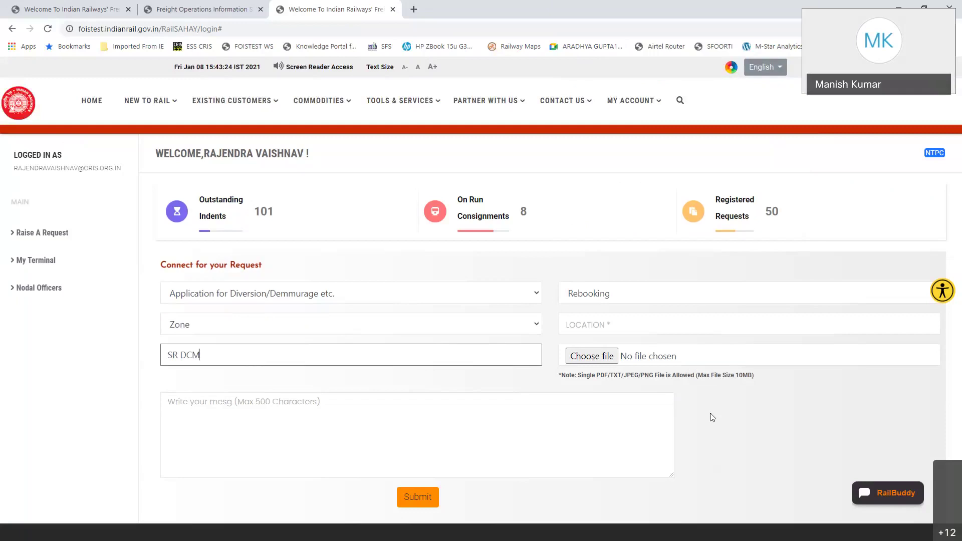
left_click(454, 410)
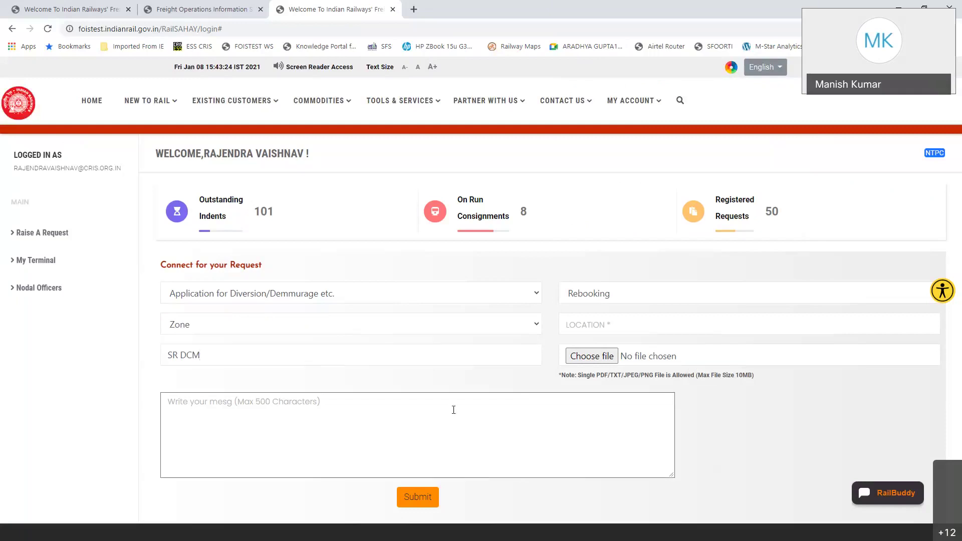
type("test message")
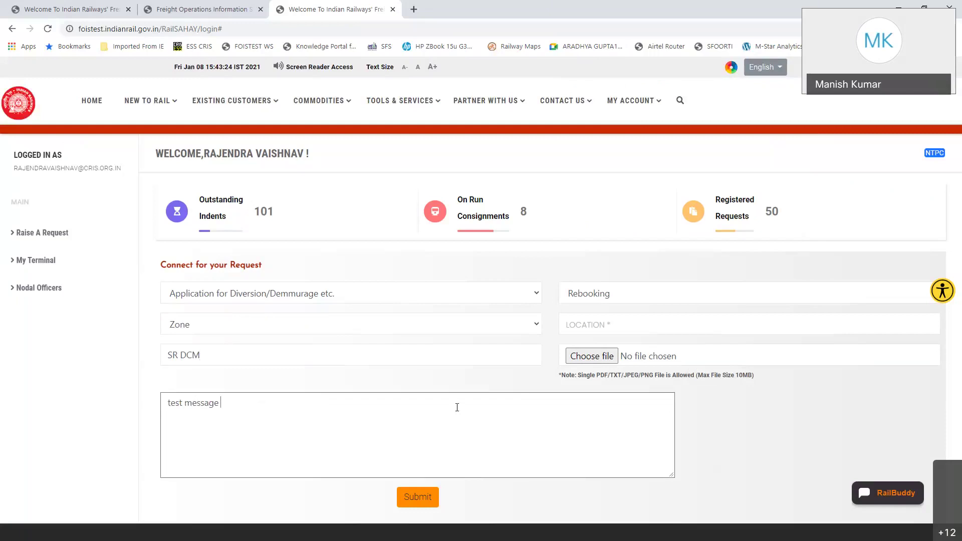
Step: Set the request's location to ER-EASTERN RAILWAY and submit the request
left_click(675, 324)
left_click(602, 88)
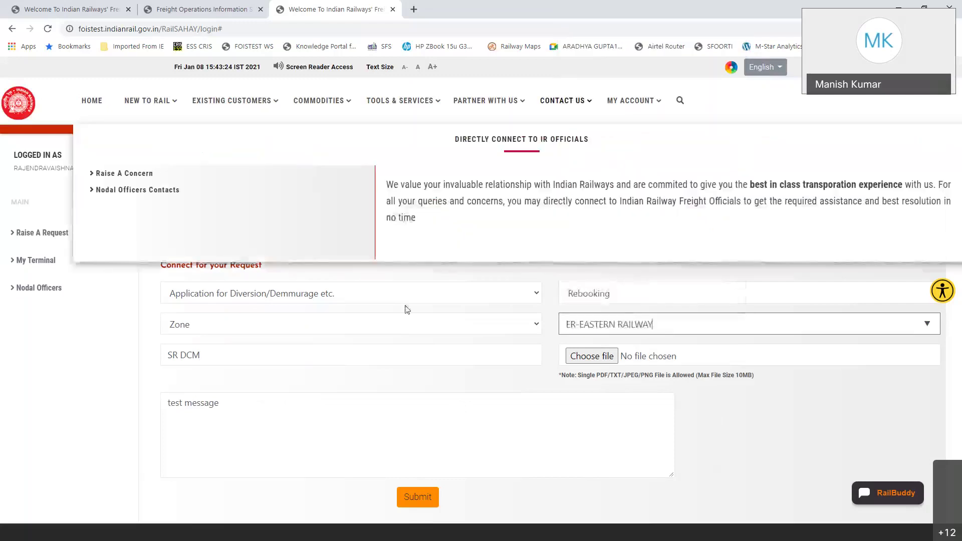
scroll(526, 441, "down", 2)
left_click(435, 426)
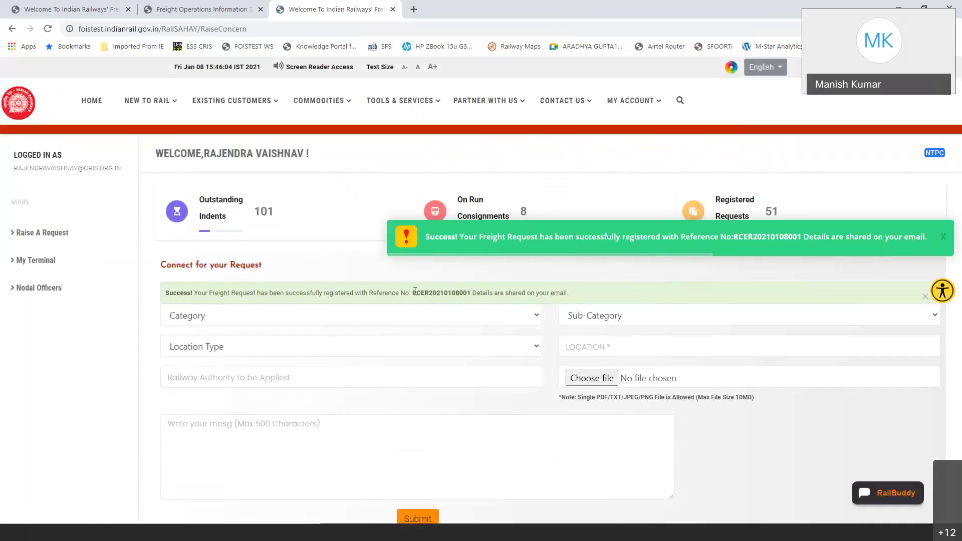
Step: Highlight the new request's reference number, find the request at the end of the registered requests and check its status
left_click_drag(415, 291, 470, 298)
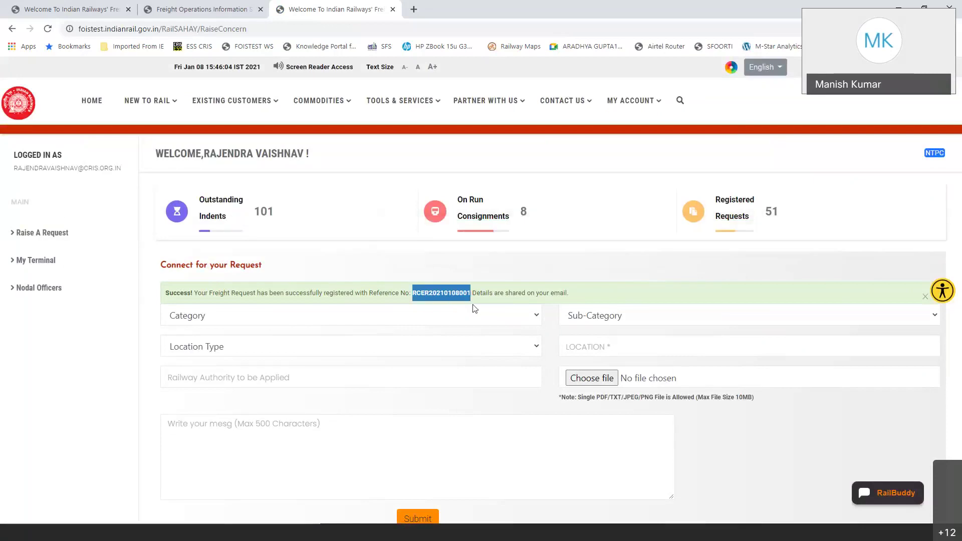
left_click(729, 232)
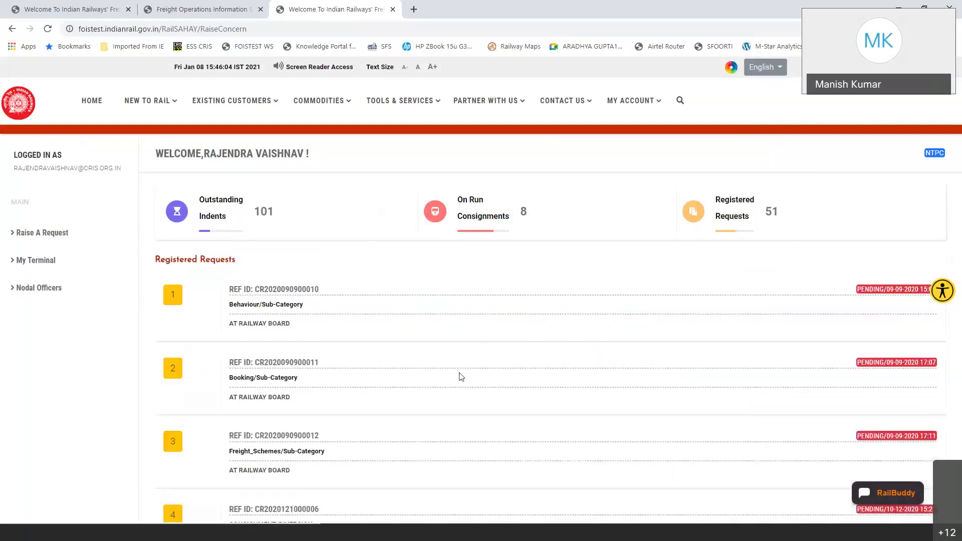
scroll(471, 389, "down", 15)
scroll(472, 389, "down", 20)
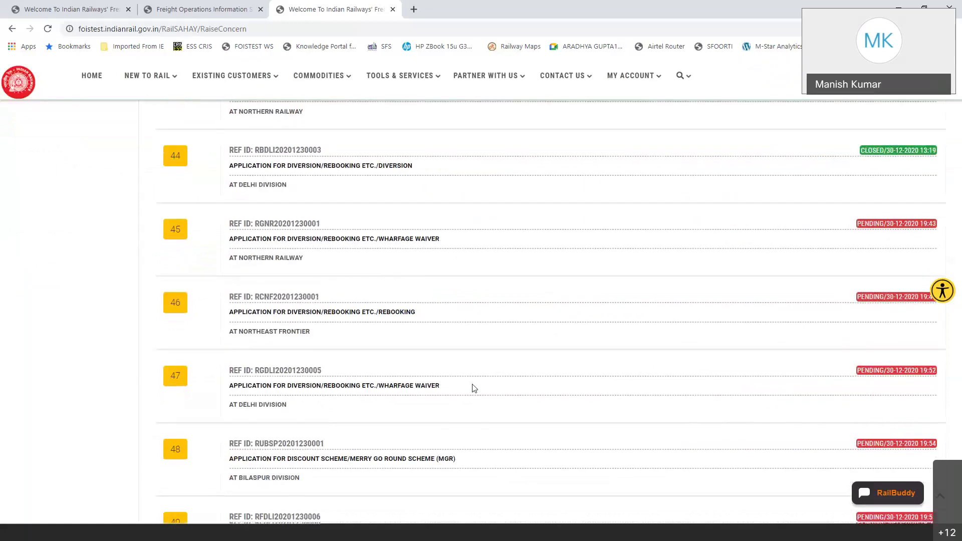
scroll(474, 389, "up", 7)
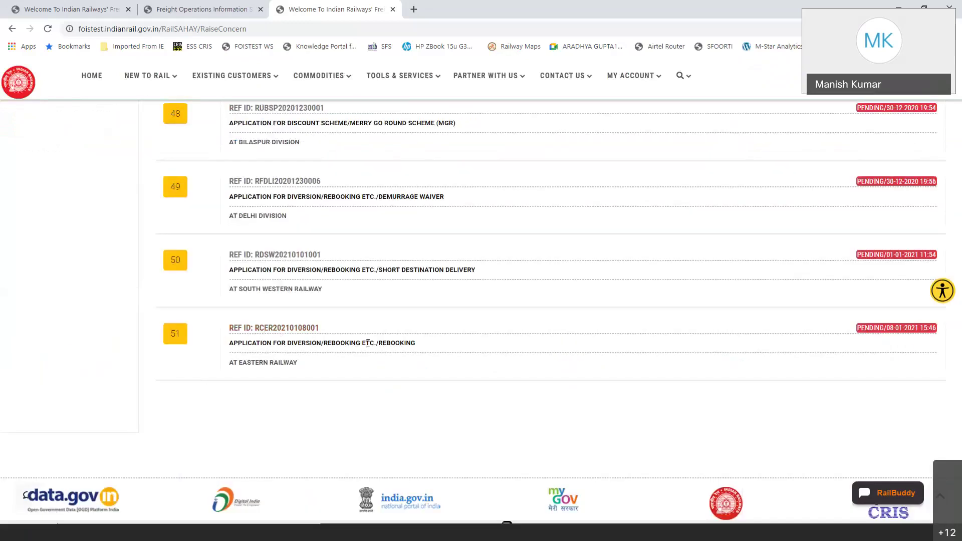
left_click_drag(891, 328, 939, 341)
Step: View the details of the newly registered rebooking request, close them and return to the start of the list
left_click(281, 328)
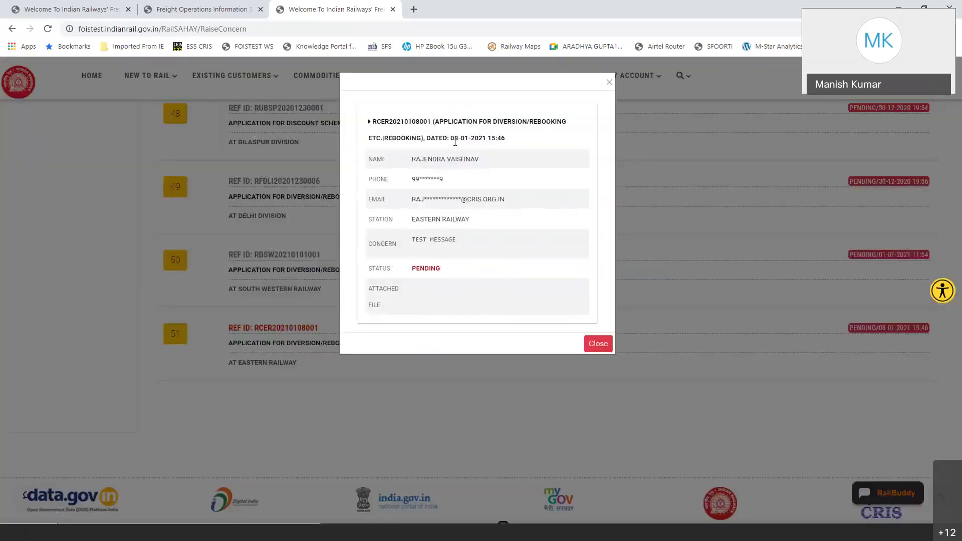
left_click(610, 83)
scroll(504, 343, "up", 20)
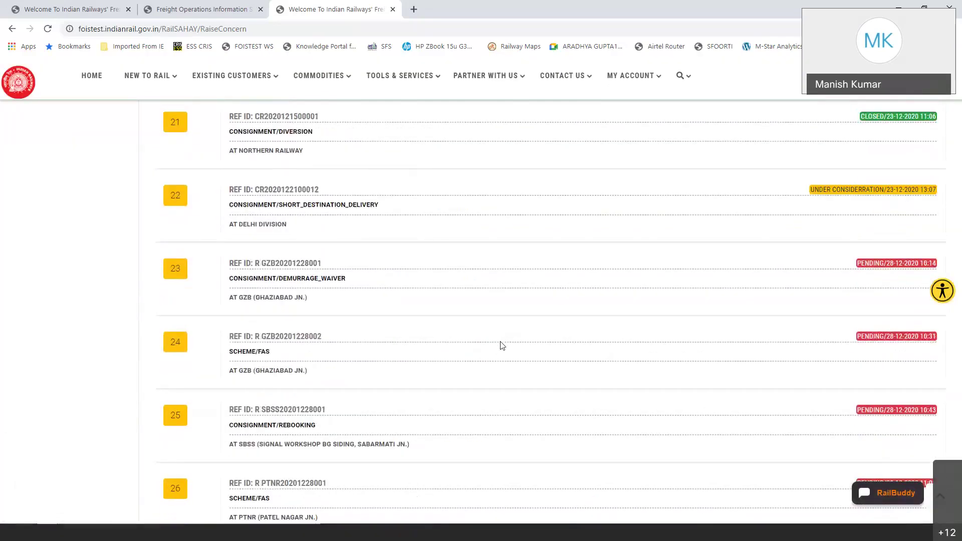
scroll(499, 343, "up", 20)
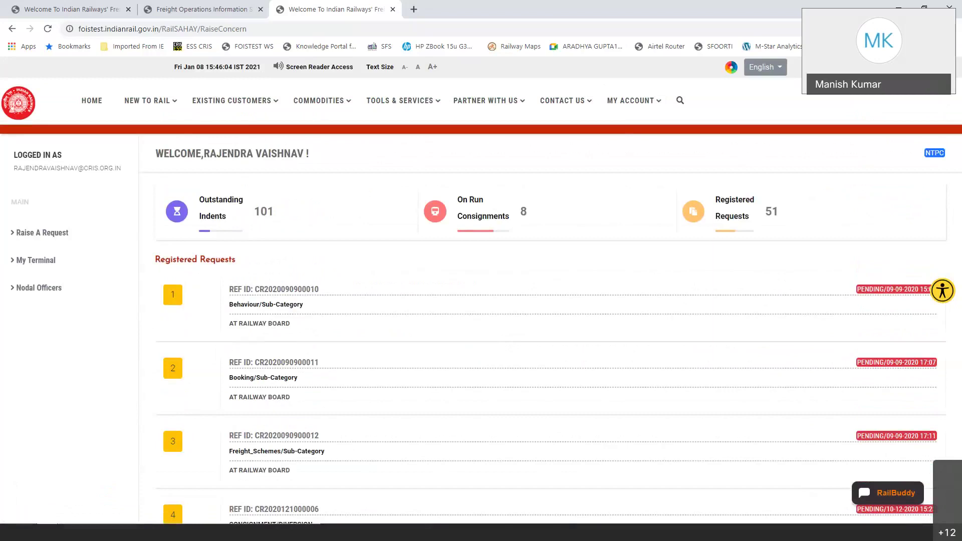
Step: Open the on run consignments and view the terminal details for the first consignment's stations
left_click(476, 204)
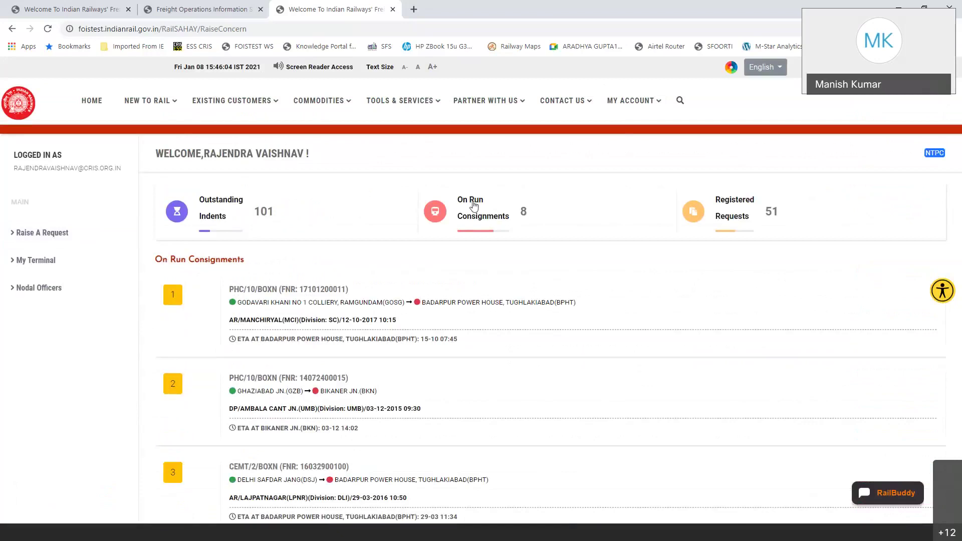
left_click(452, 305)
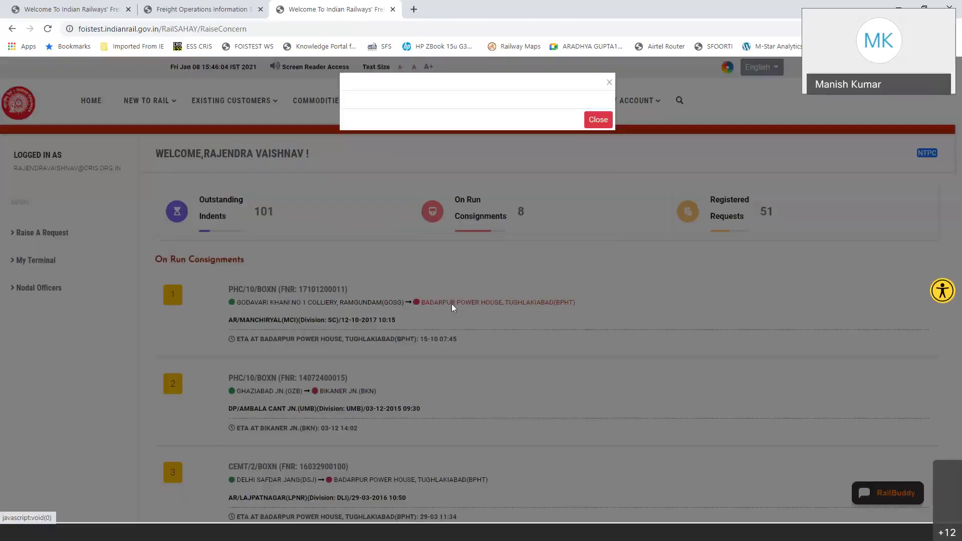
left_click(610, 82)
left_click(357, 302)
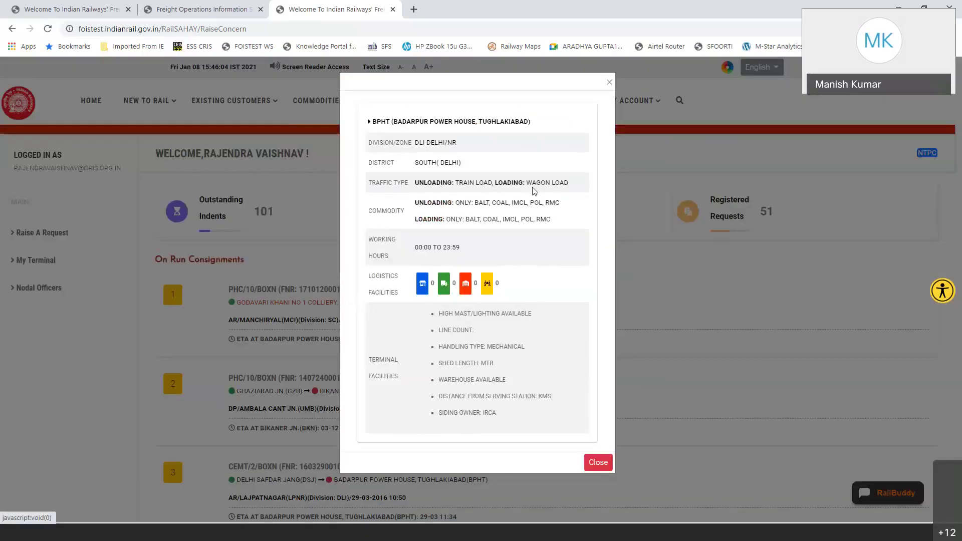
key("Escape")
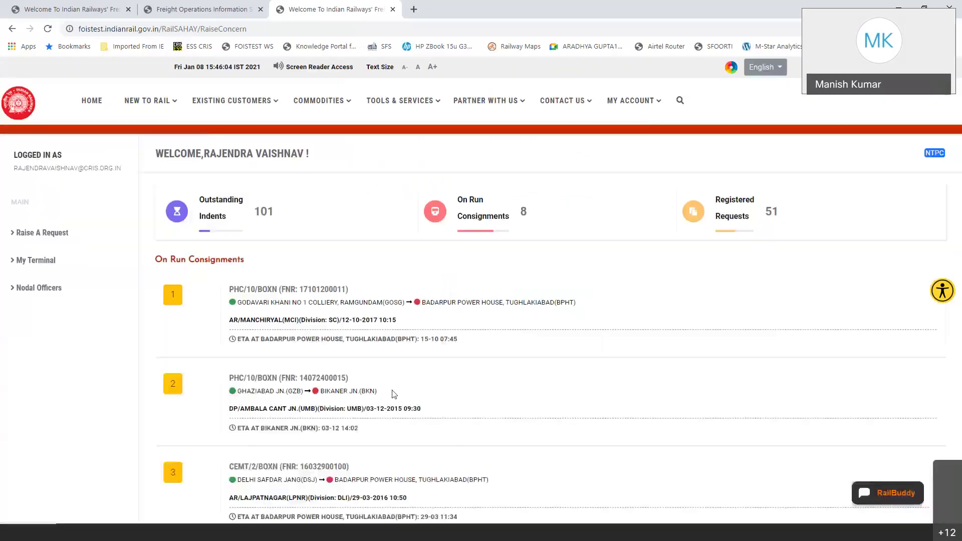
Step: Check the tracking status of the first and the last on run consignments
scroll(393, 394, "down", 1)
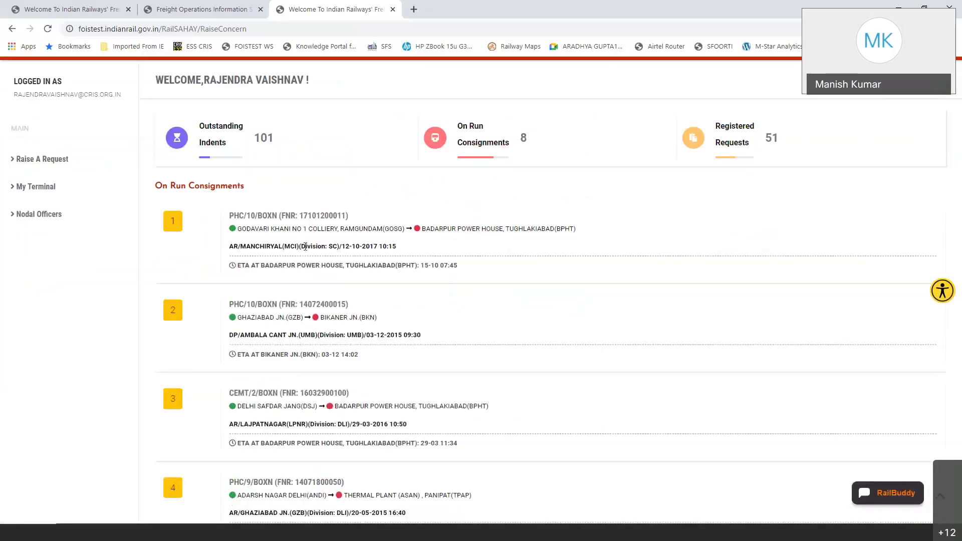
left_click(306, 221)
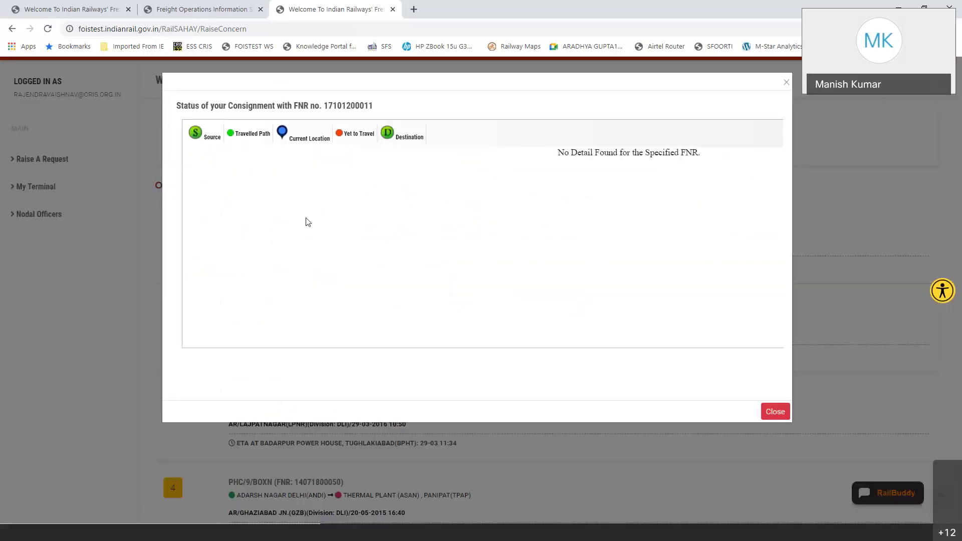
left_click(787, 87)
scroll(507, 416, "down", 15)
scroll(359, 388, "up", 6)
scroll(359, 389, "down", 4)
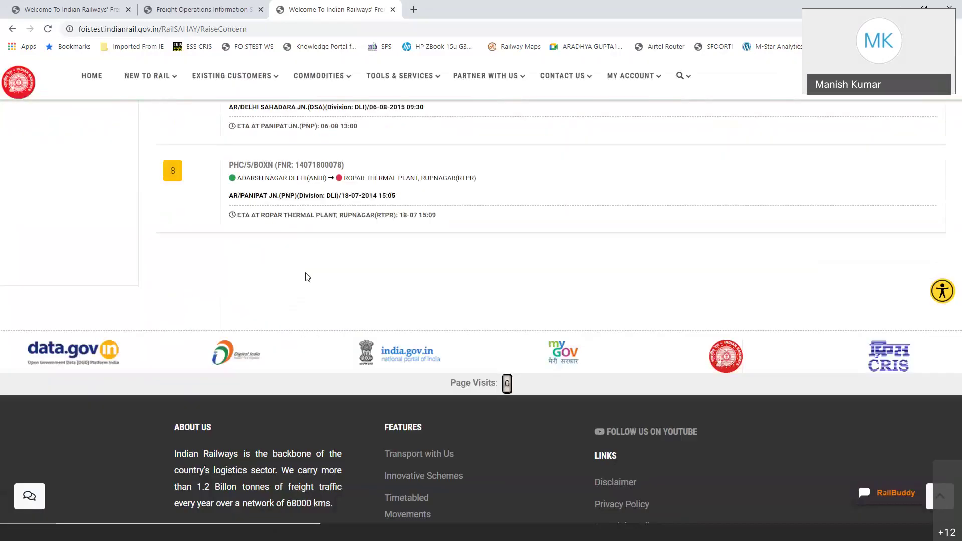
left_click(295, 166)
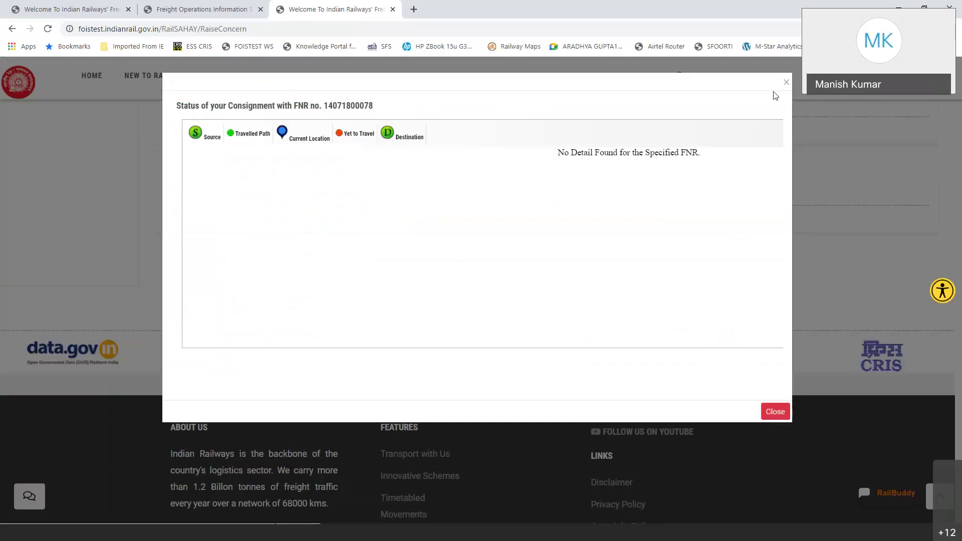
left_click(787, 83)
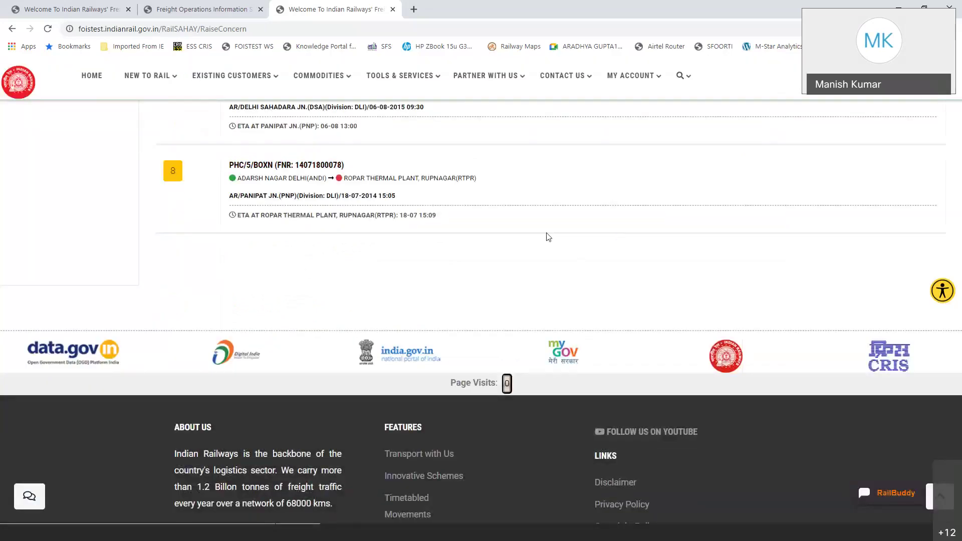
scroll(549, 240, "up", 6)
scroll(549, 242, "up", 9)
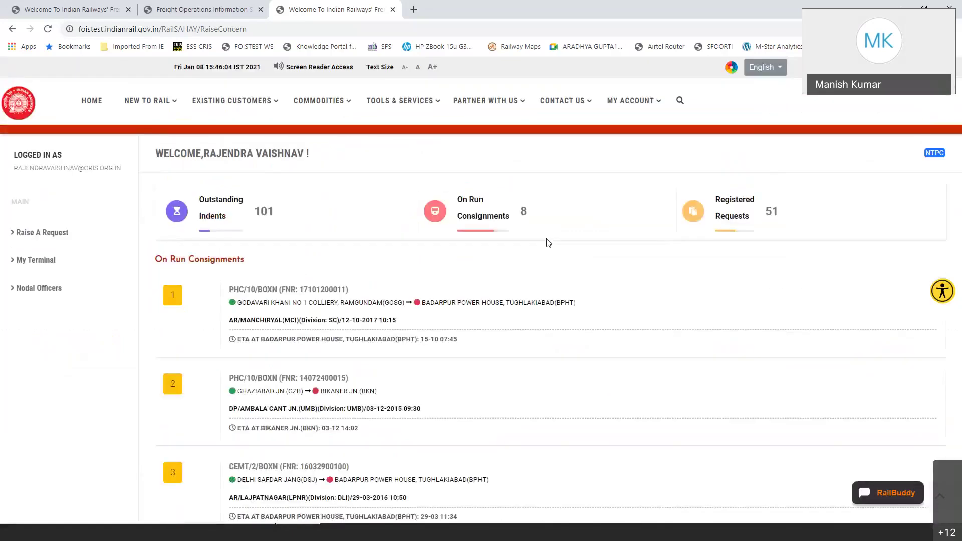
Step: Look through the My Account, New To Rail and Existing Customers options and open the public Raise A Request form
mouse_move(647, 99)
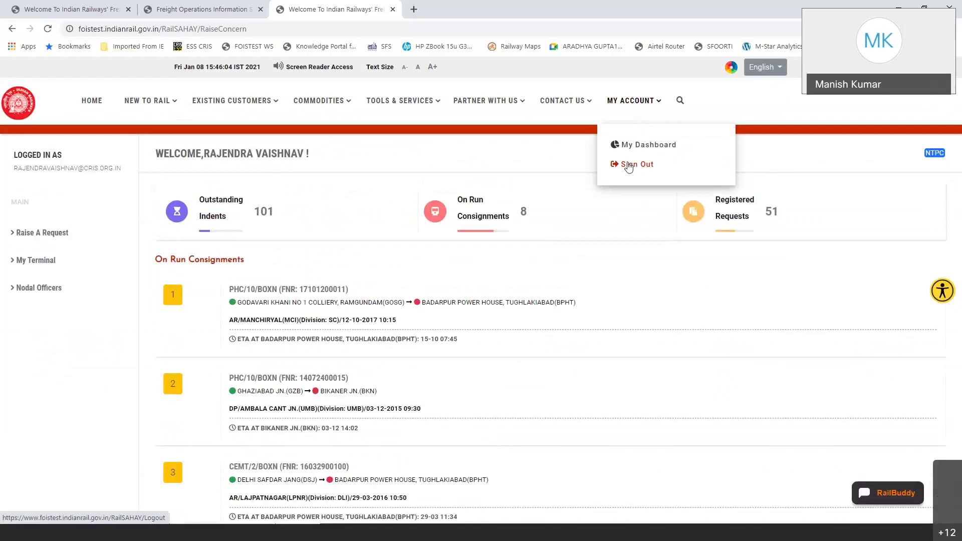
mouse_move(248, 95)
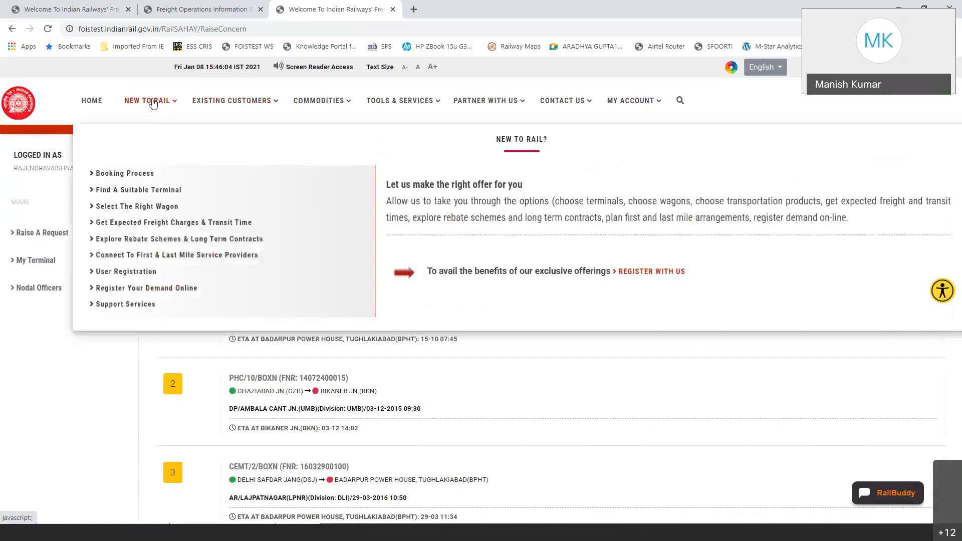
mouse_move(157, 107)
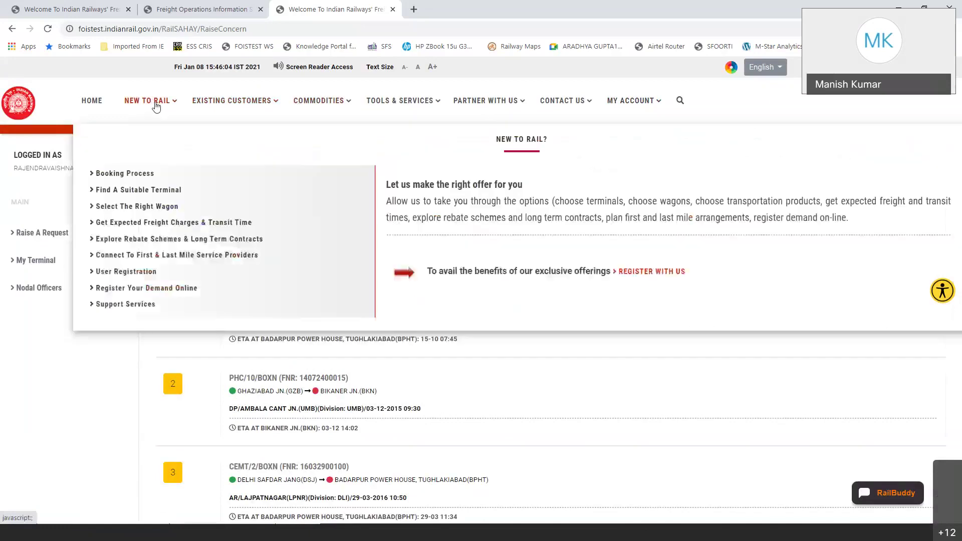
mouse_move(207, 104)
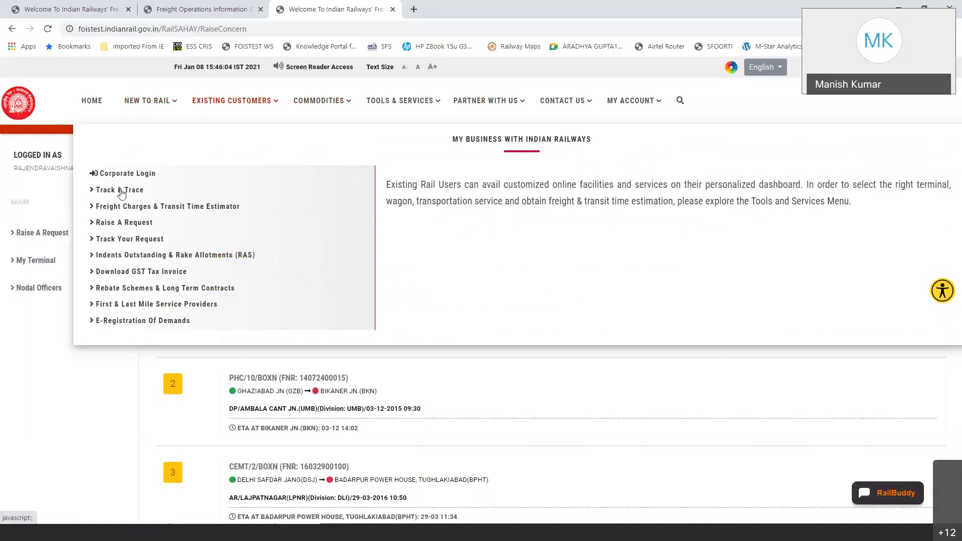
left_click(116, 226)
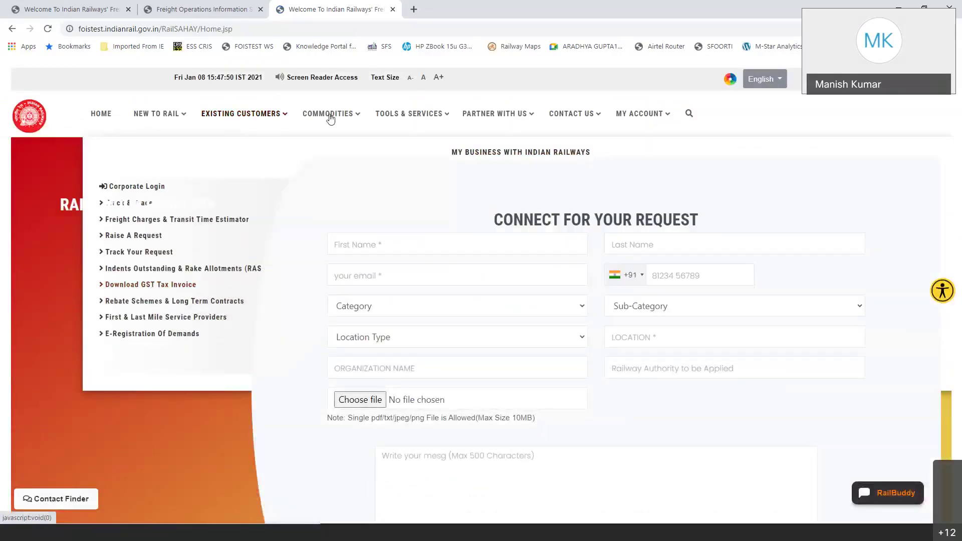
Step: Return to the customer dashboard through Corporate Login and sign out of the account
mouse_move(330, 119)
left_click(131, 189)
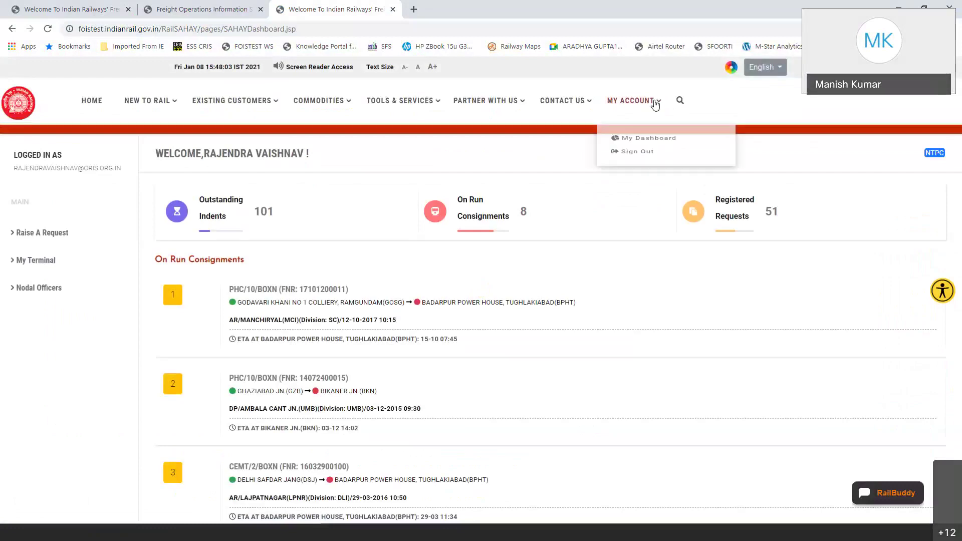
left_click(638, 165)
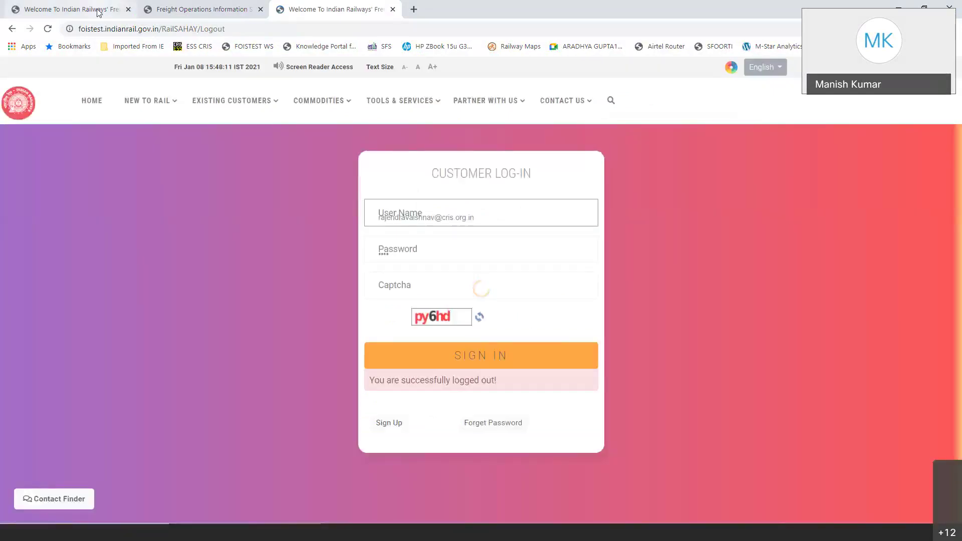
Step: Return to the freight services home page and close the other two browser tabs
left_click(98, 12)
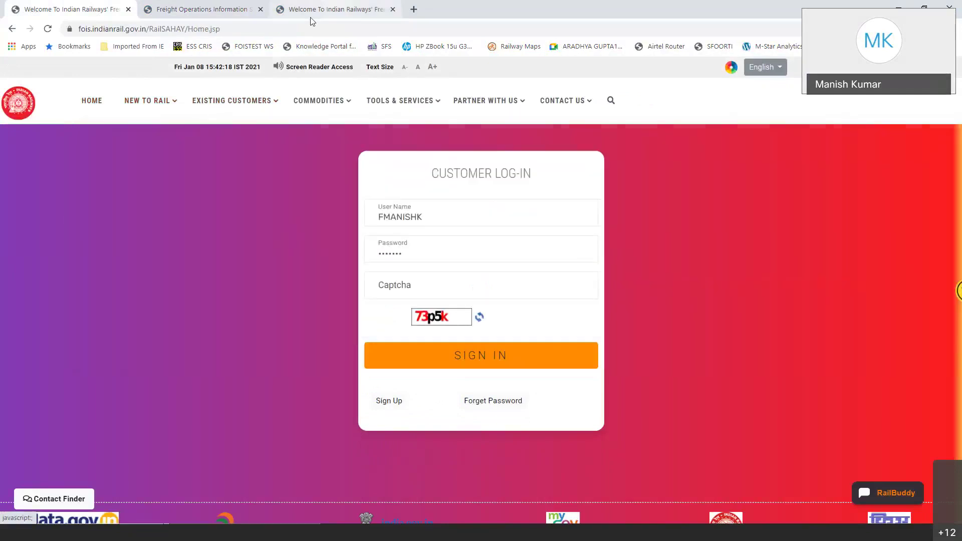
left_click(98, 101)
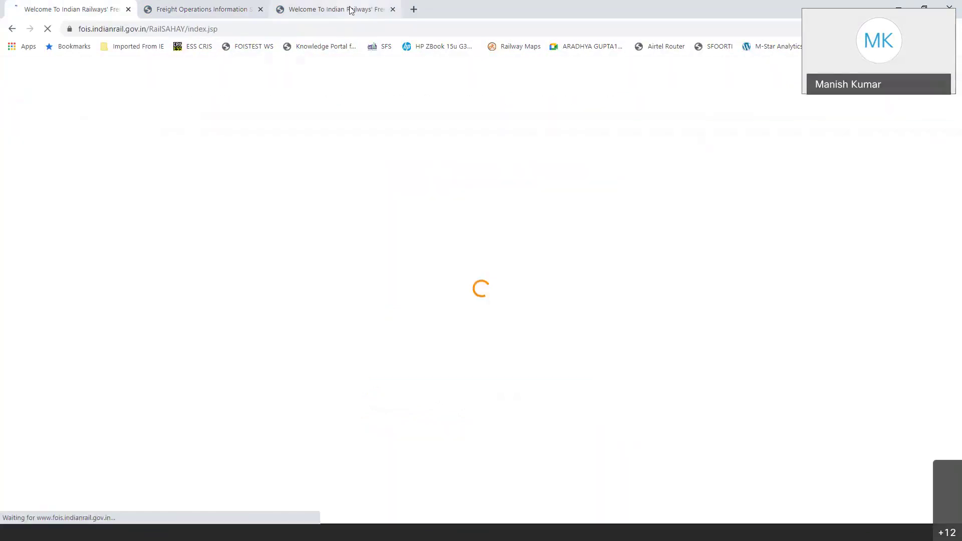
middle_click(351, 10)
left_click(265, 11)
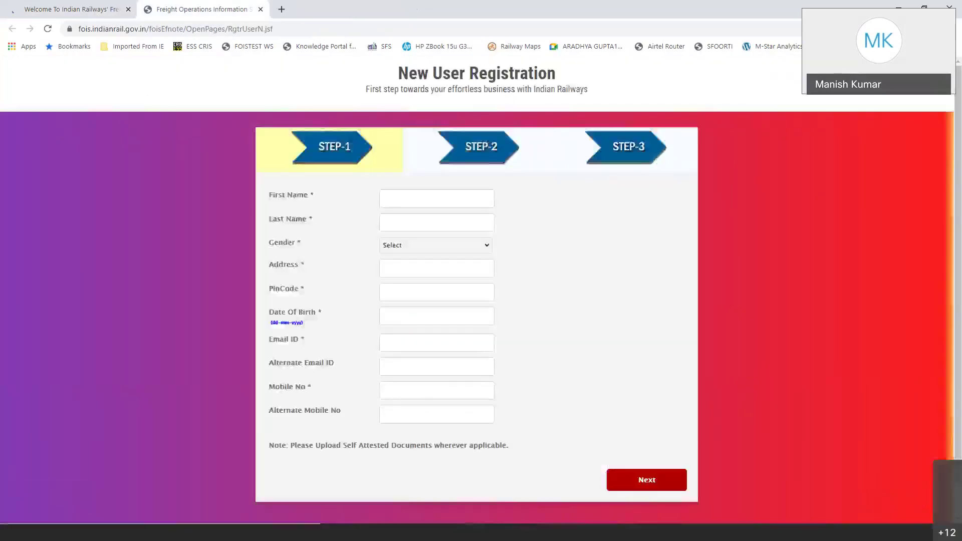
left_click(262, 9)
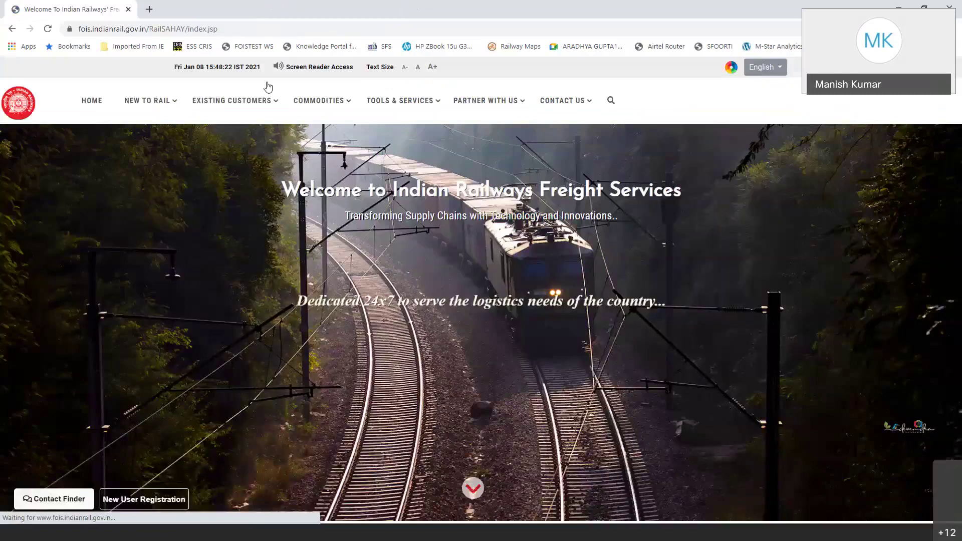
Step: Open the Track & Trace page for existing customers
mouse_move(232, 100)
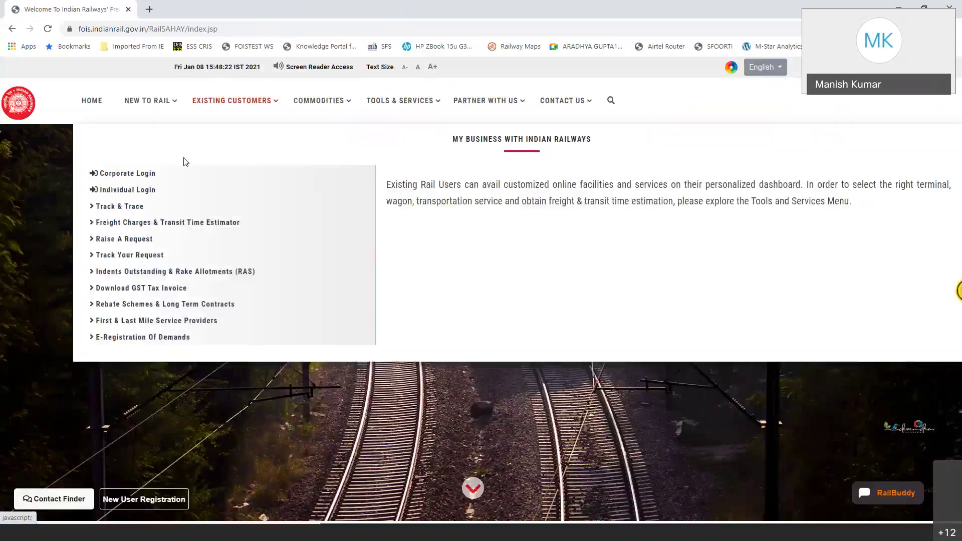
left_click(172, 193)
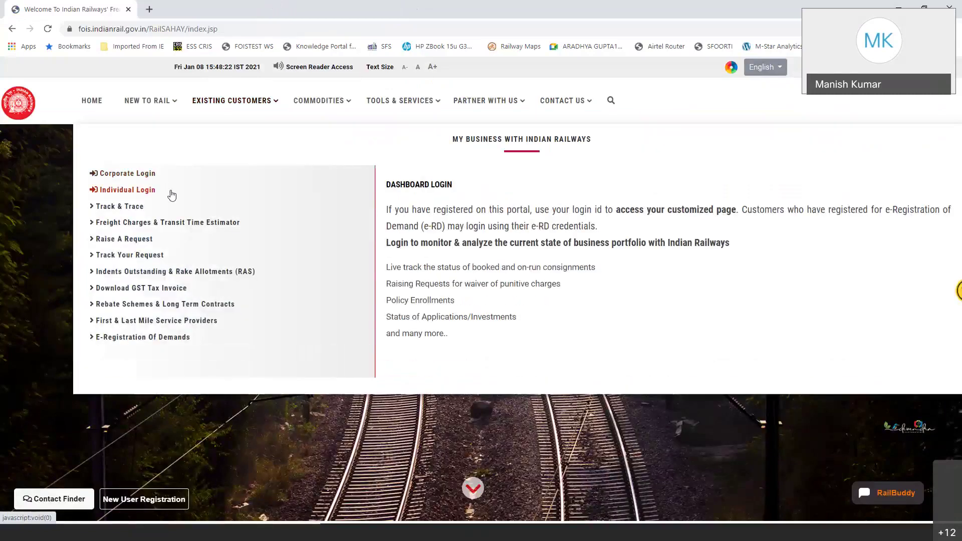
left_click(134, 210)
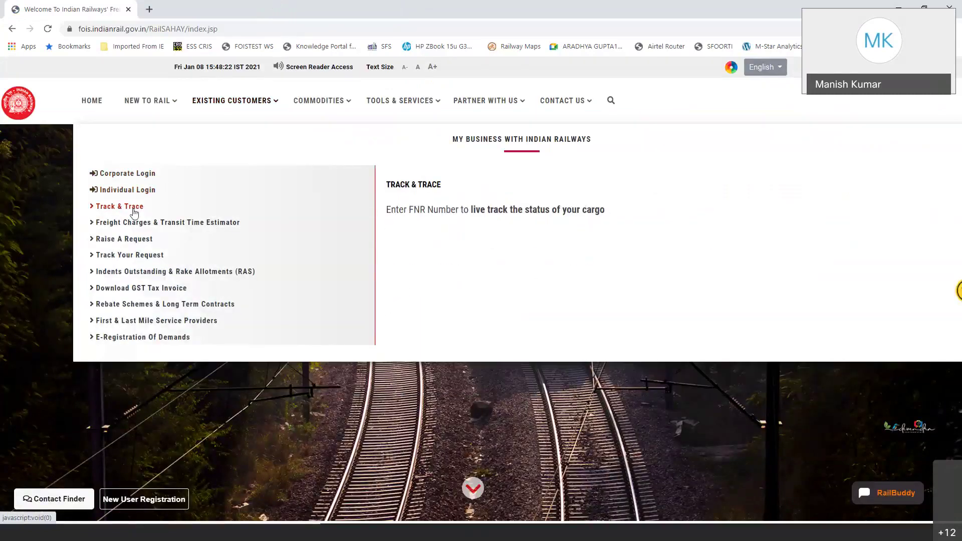
left_click(134, 211)
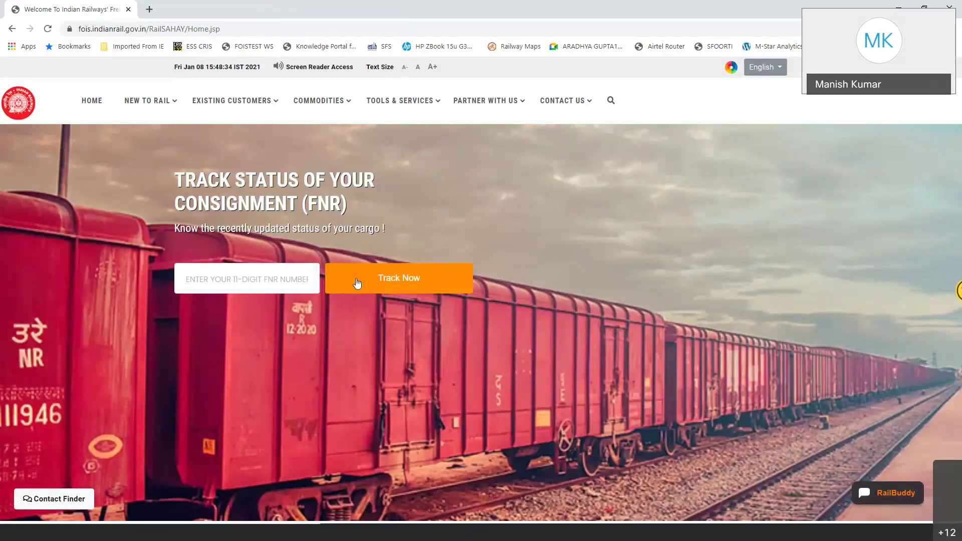
Step: Enter the consignment's 11-digit FNR number and track its status
left_click(260, 280)
type("211")
key("BackSpace")
type("01")
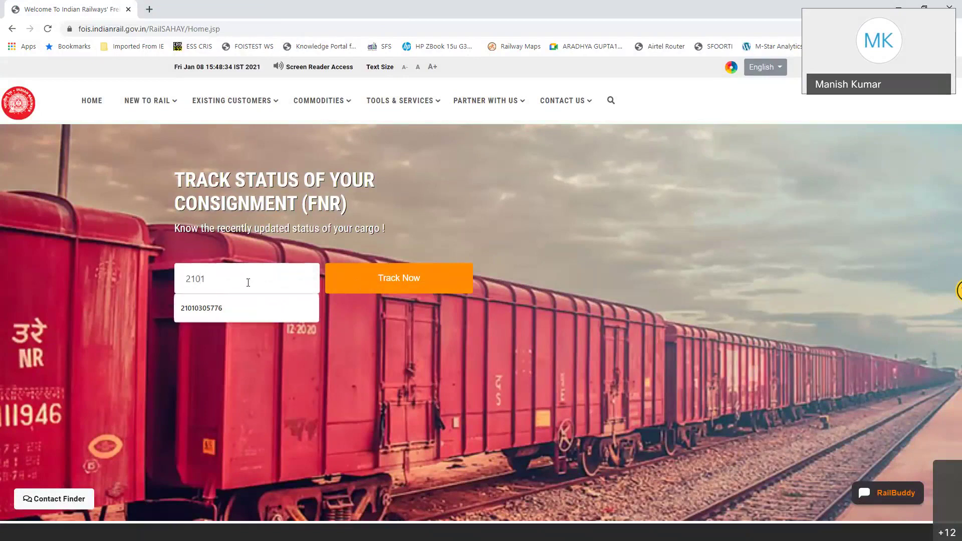
type("0700731")
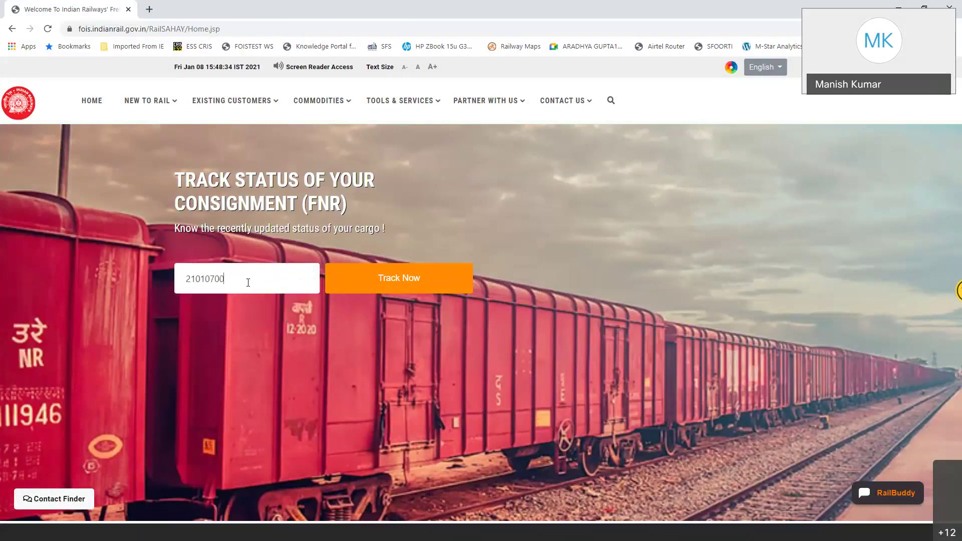
left_click(407, 278)
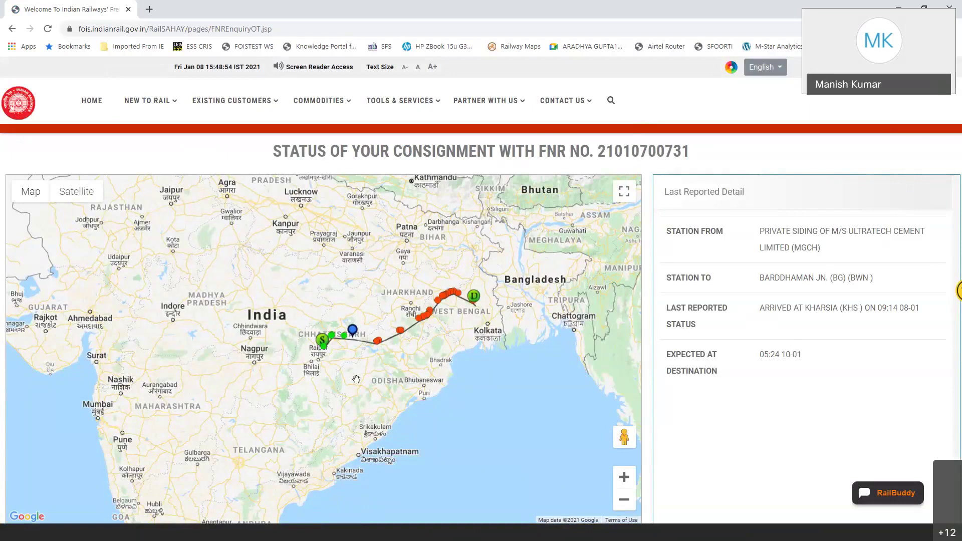
Step: View the details of the consignment's current location and its destination station on the route map, closing each pop-up
scroll(324, 379, "up", 1)
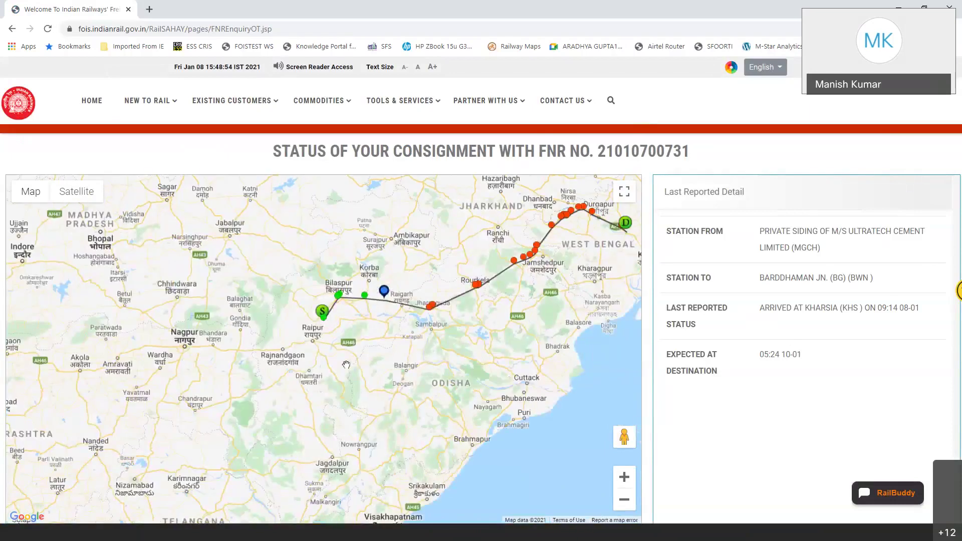
left_click_drag(389, 302, 303, 341)
left_click(301, 337)
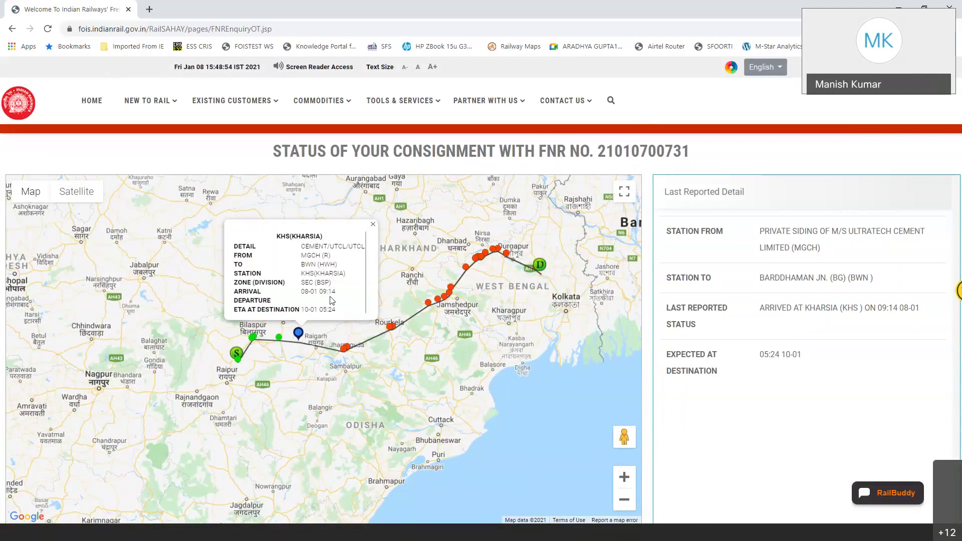
left_click(373, 224)
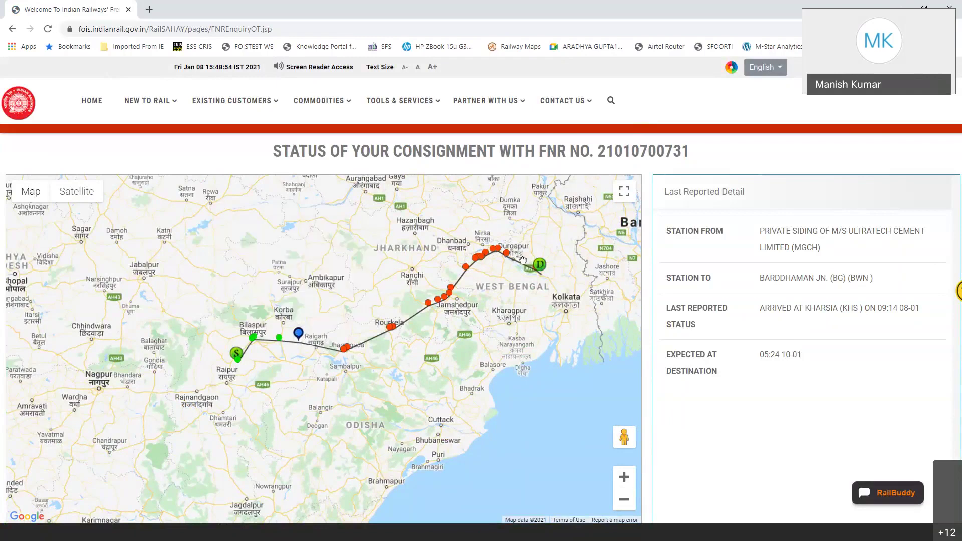
left_click(545, 269)
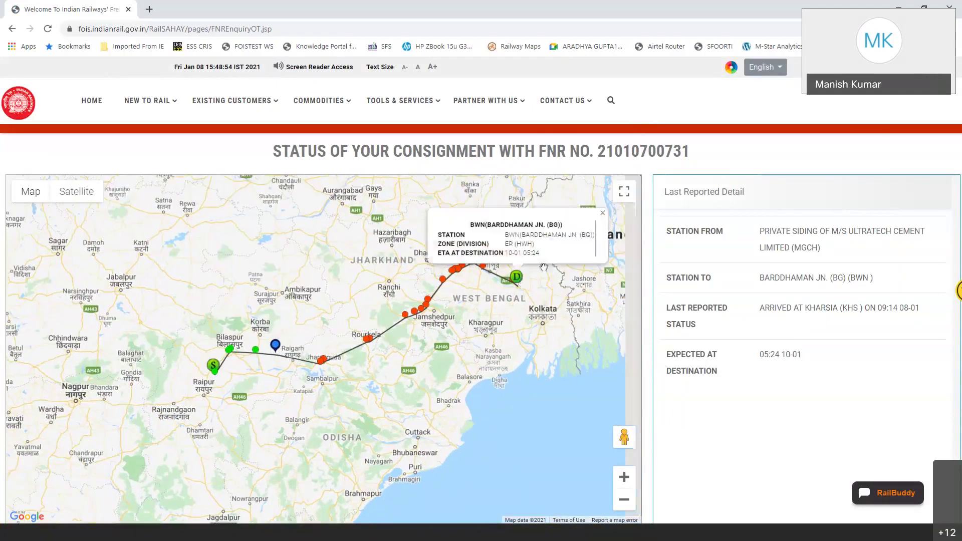
left_click(603, 214)
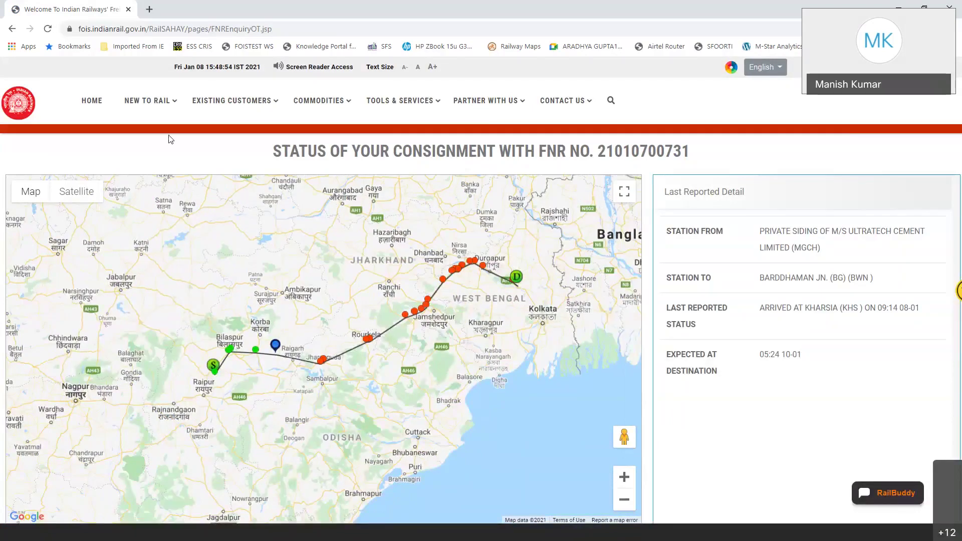
Step: Open the public Raise A Request form and fill in the customer's first and last name
left_click(219, 105)
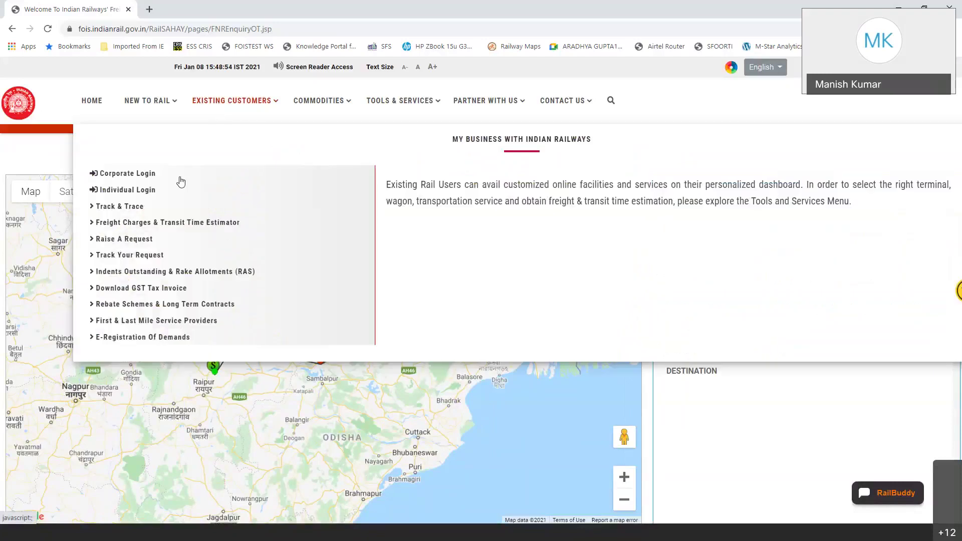
mouse_move(176, 223)
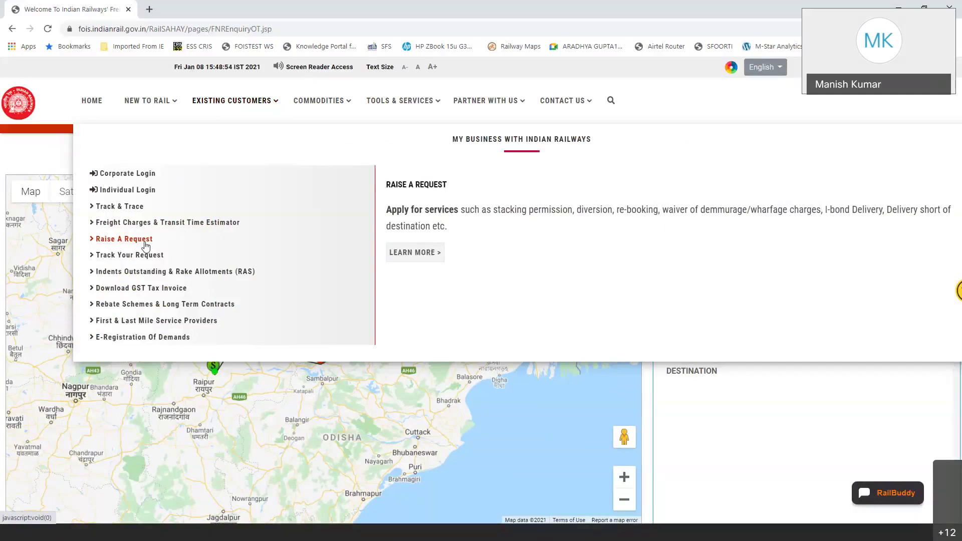
left_click(145, 240)
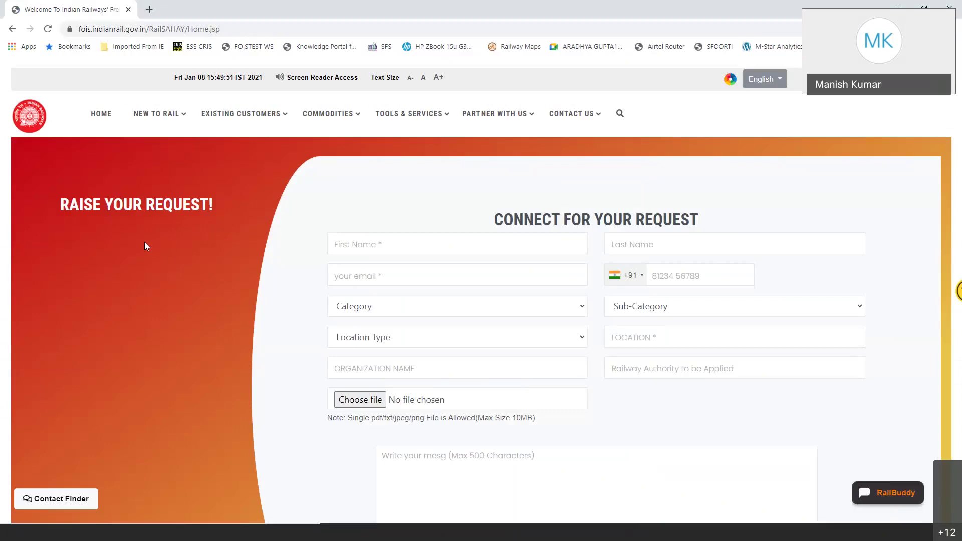
left_click(483, 250)
left_click(486, 273)
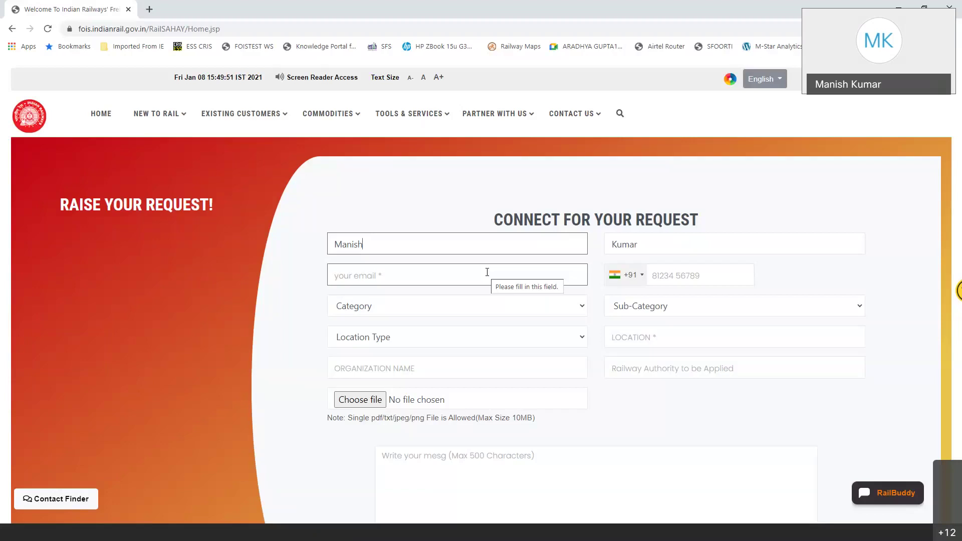
Step: Open the Track Your Request page for existing customers and activate the request ID field
left_click(270, 123)
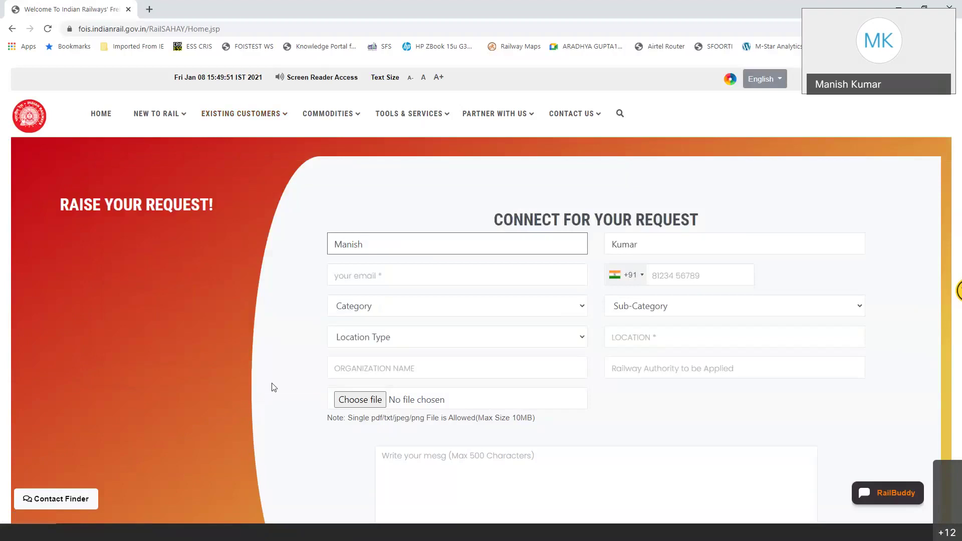
mouse_move(260, 122)
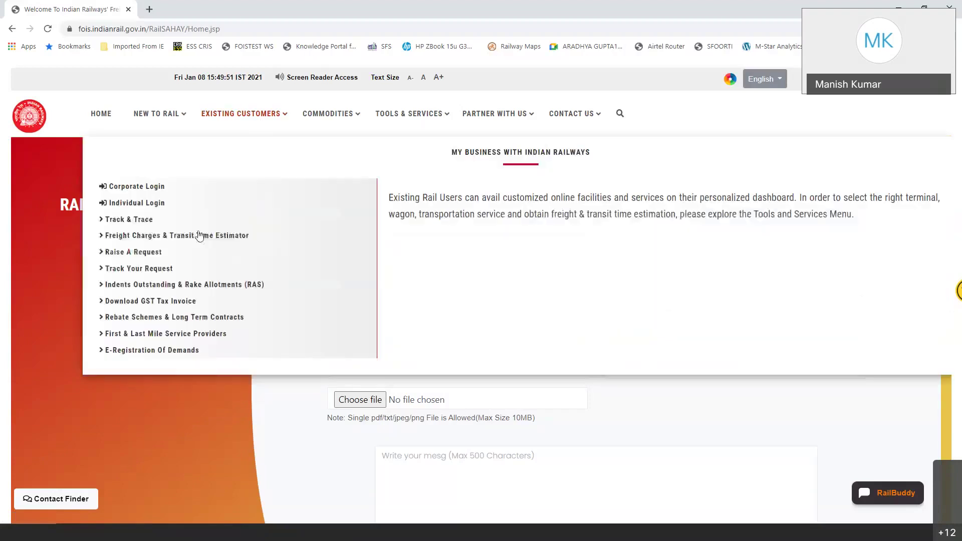
left_click(179, 269)
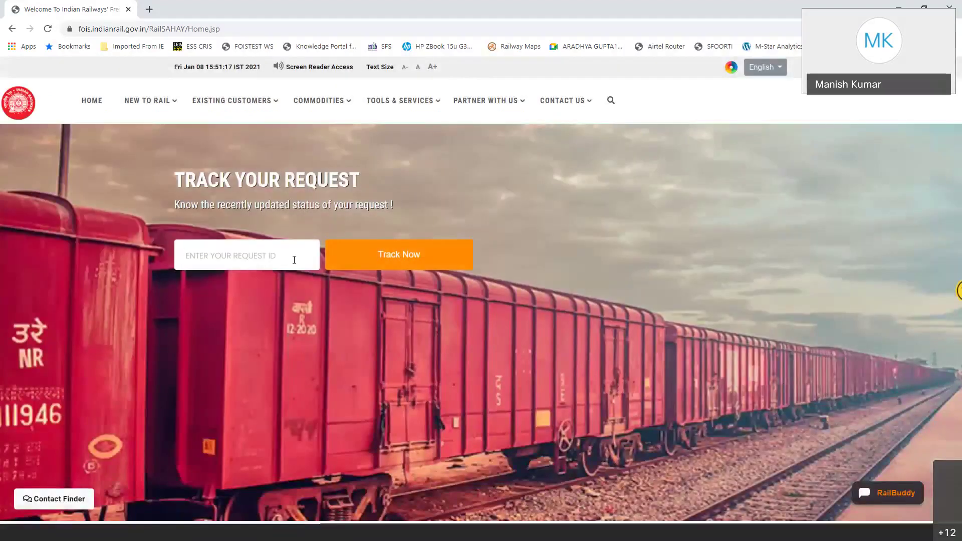
left_click(294, 259)
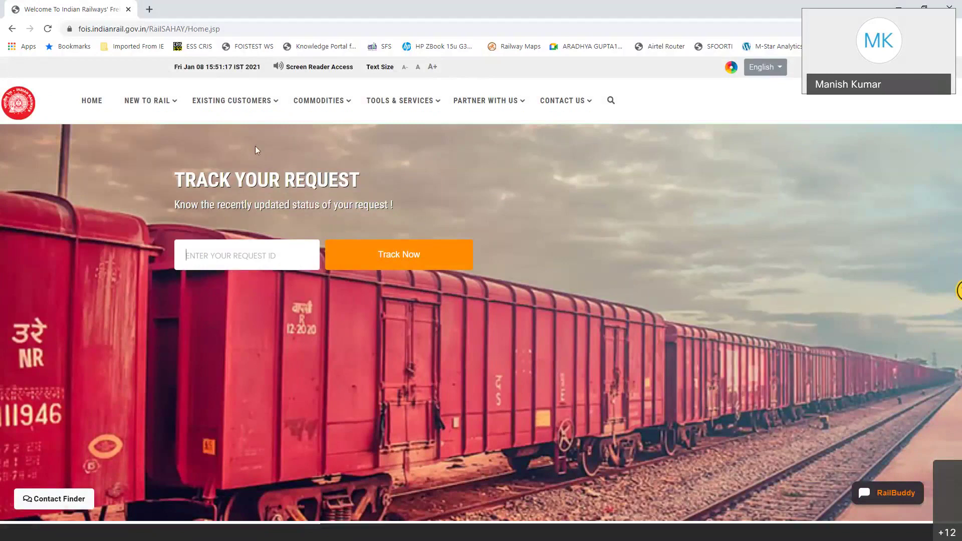
Step: Open Indents Outstanding & Rake Allotments (RAS) and look through the coal and iron ore queries
mouse_move(249, 107)
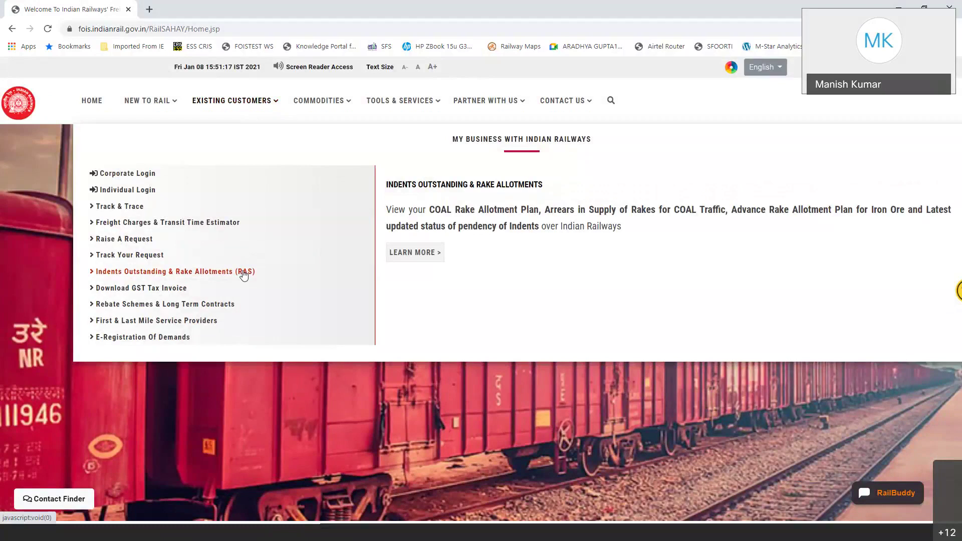
left_click(243, 273)
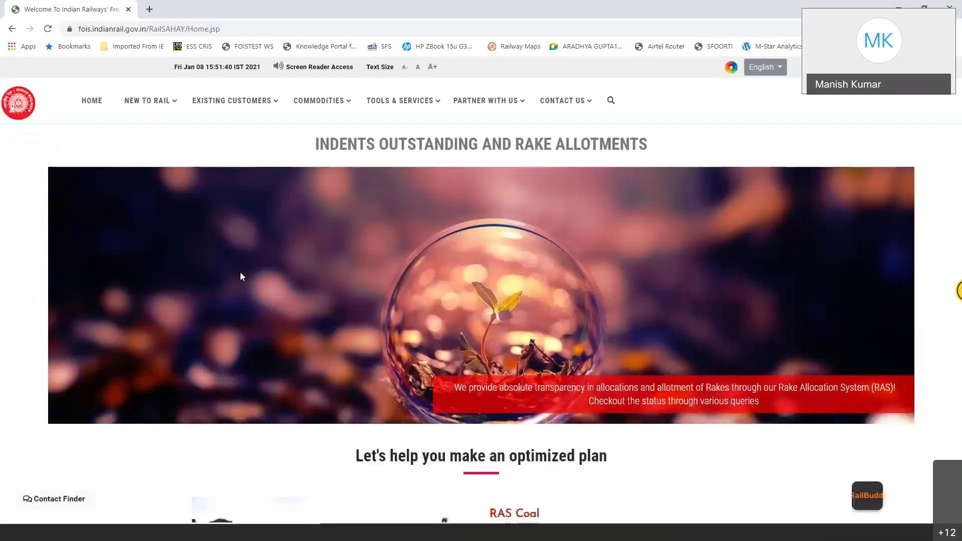
scroll(338, 252, "down", 1)
scroll(339, 256, "down", 3)
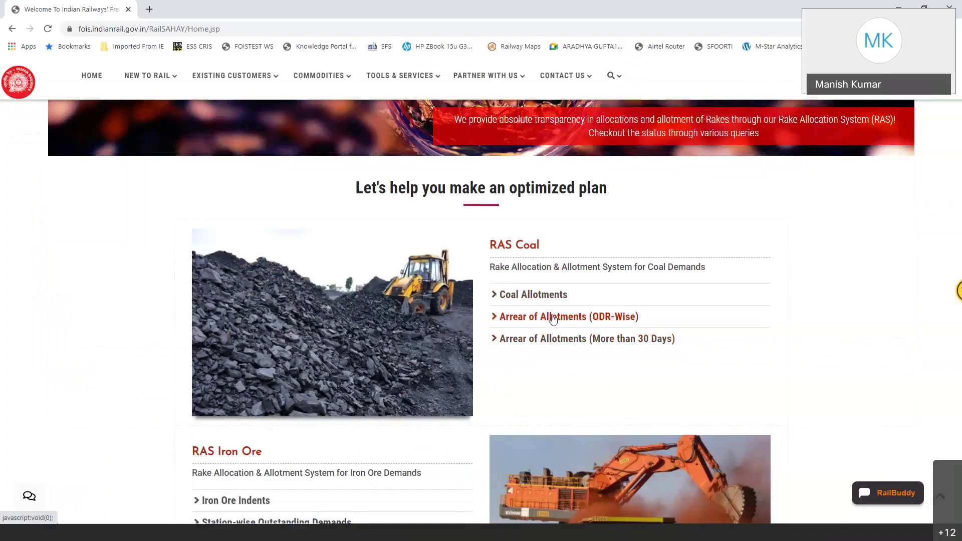
scroll(553, 319, "down", 4)
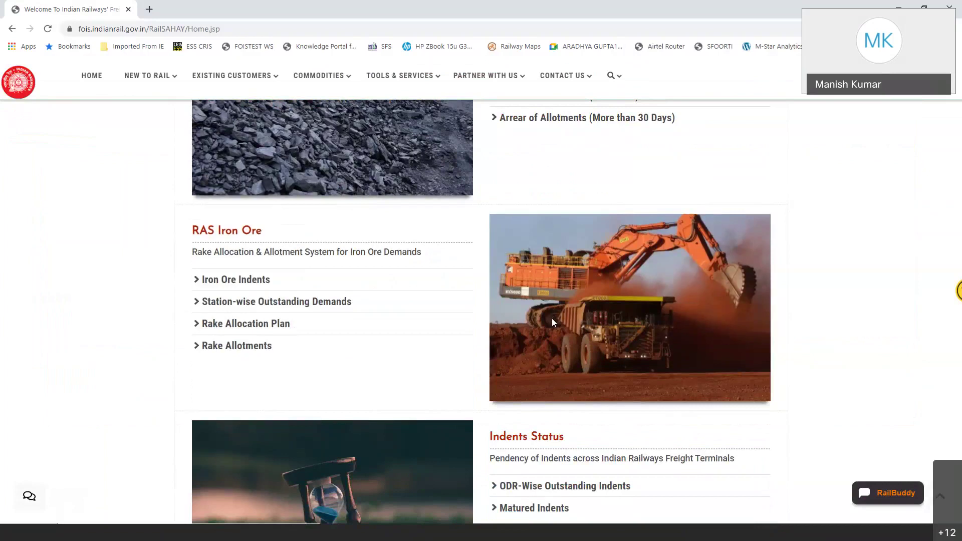
Step: Open ODR-Wise Outstanding Indents and list the outstanding ODRs for CR - Central Railway
scroll(552, 318, "down", 3)
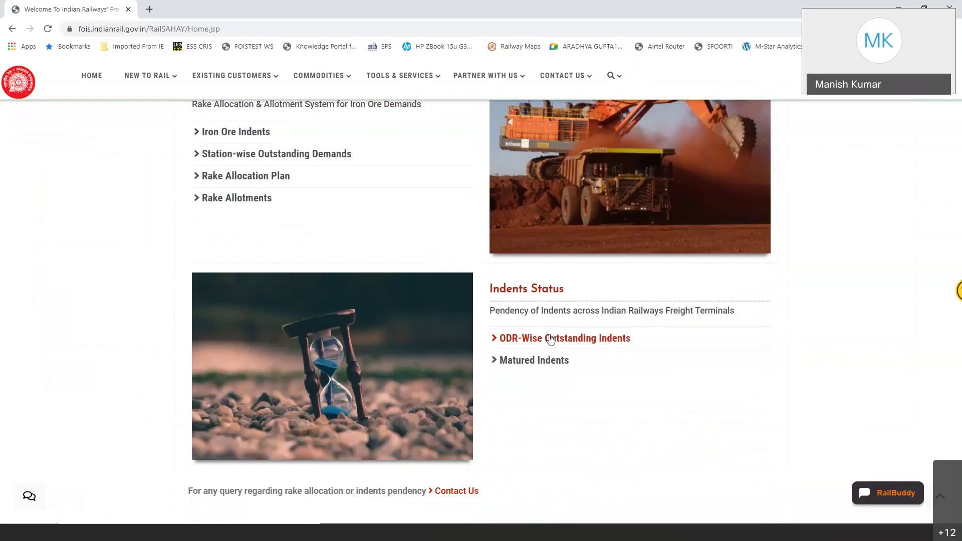
left_click(551, 340)
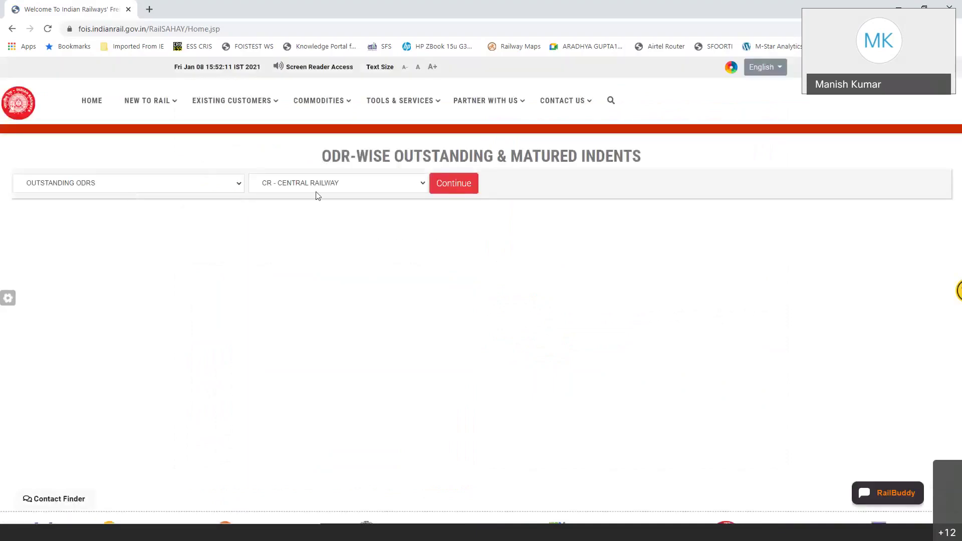
left_click(464, 189)
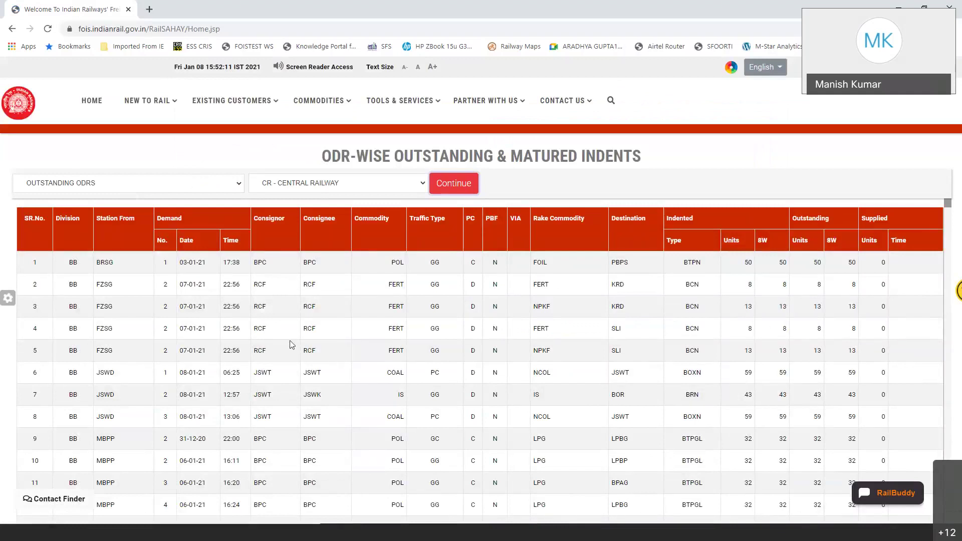
Step: Open the RAS Coal Arrear of Allotments (ODR-Wise) query and list the results for KUR - Khurda Road
left_click(8, 300)
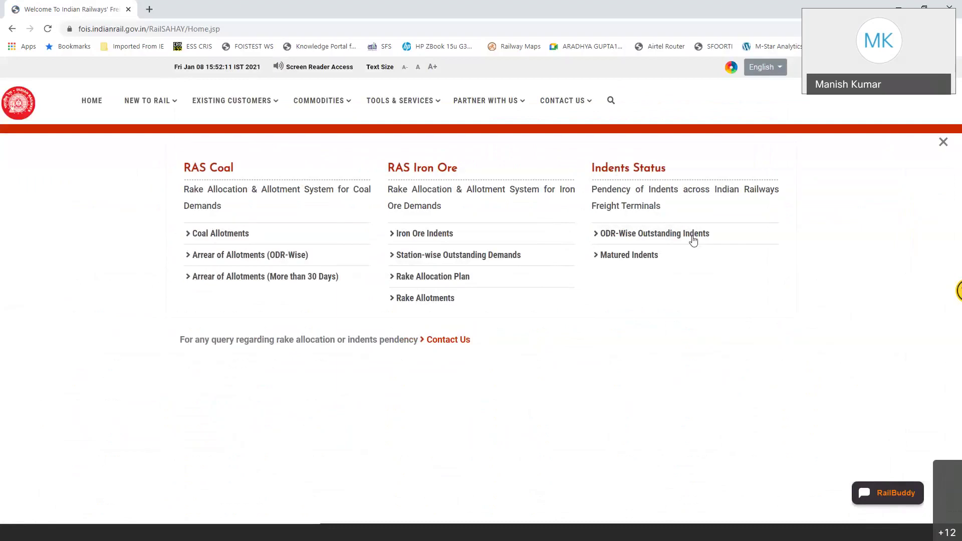
left_click(237, 257)
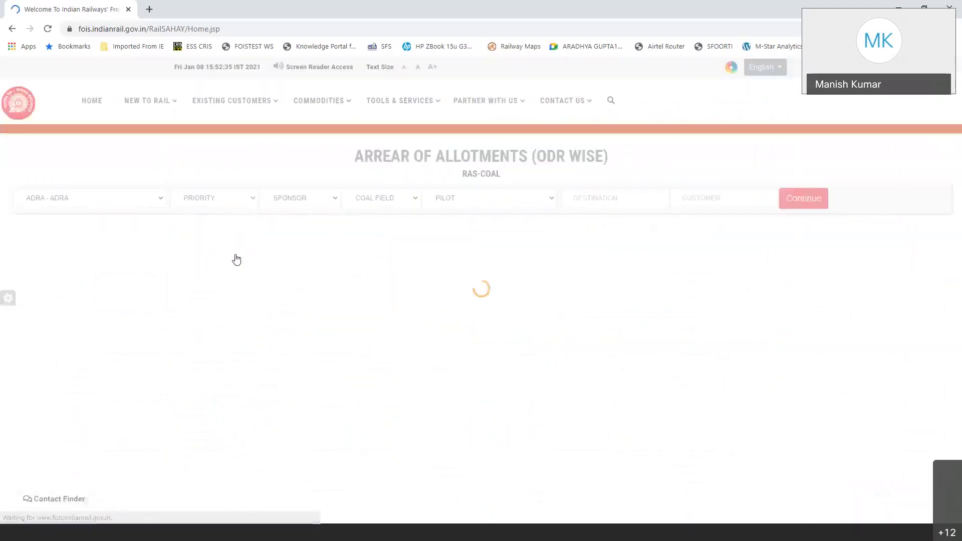
left_click(158, 200)
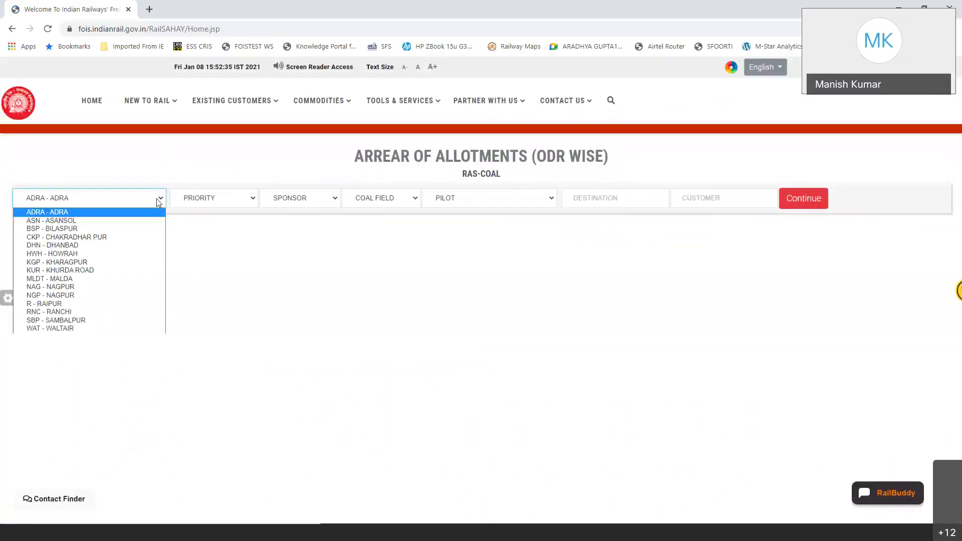
left_click(135, 271)
left_click(806, 200)
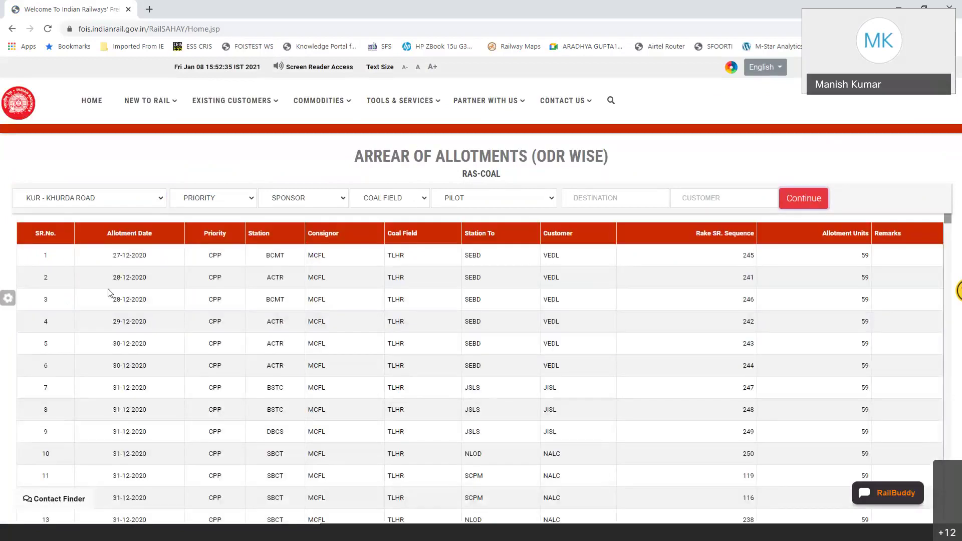
Step: Leave the coal arrears results and open the Download GST Tax Invoice page for existing customers
left_click(8, 300)
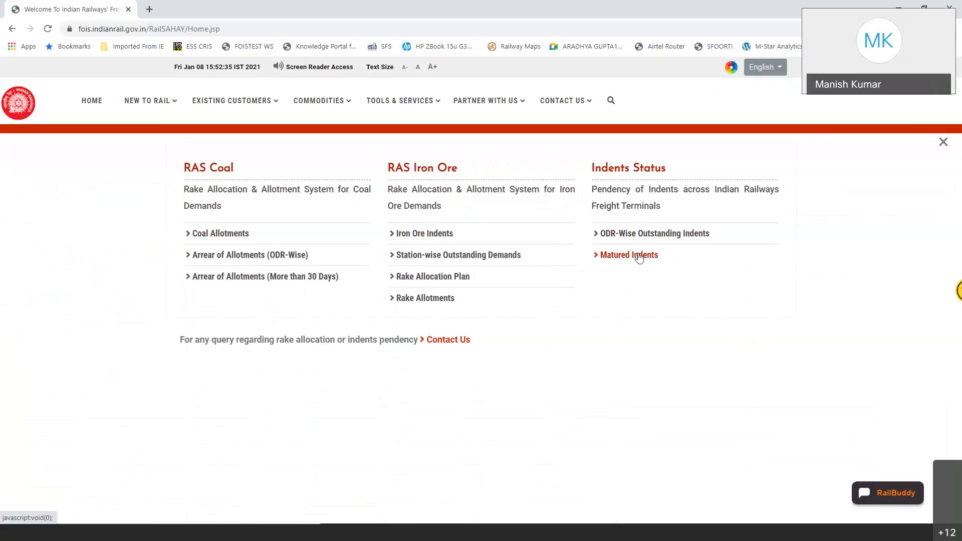
mouse_move(236, 105)
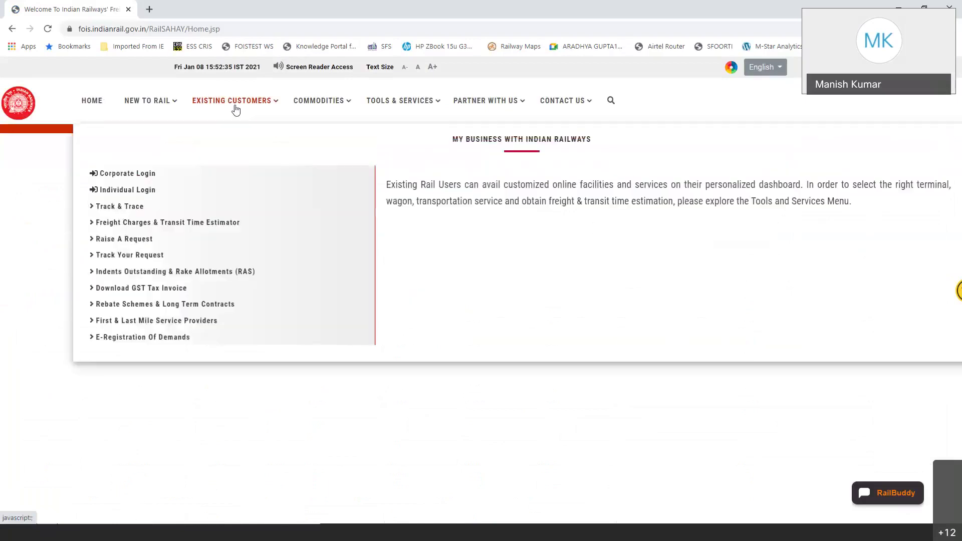
left_click(174, 289)
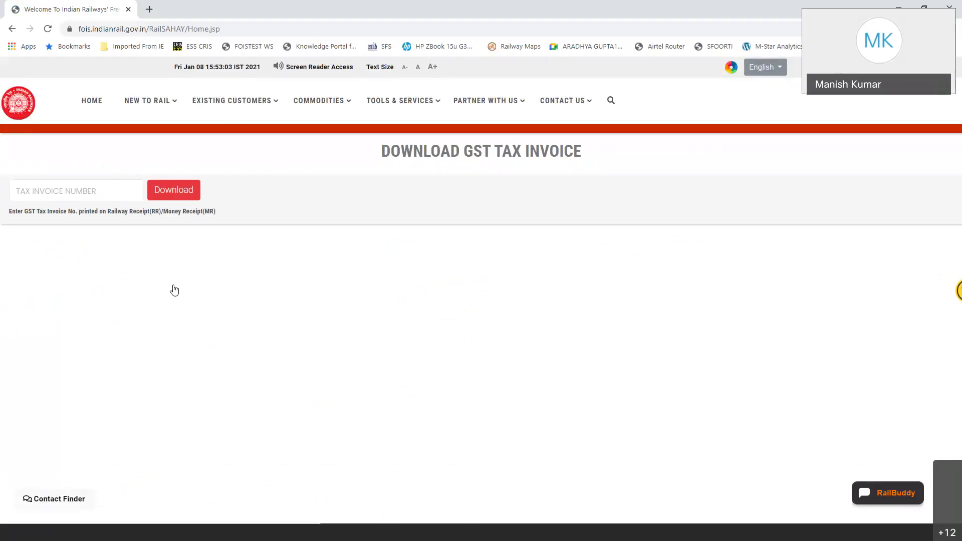
Step: Open the Rebate Schemes & Long Term Contracts page for existing customers
left_click(240, 105)
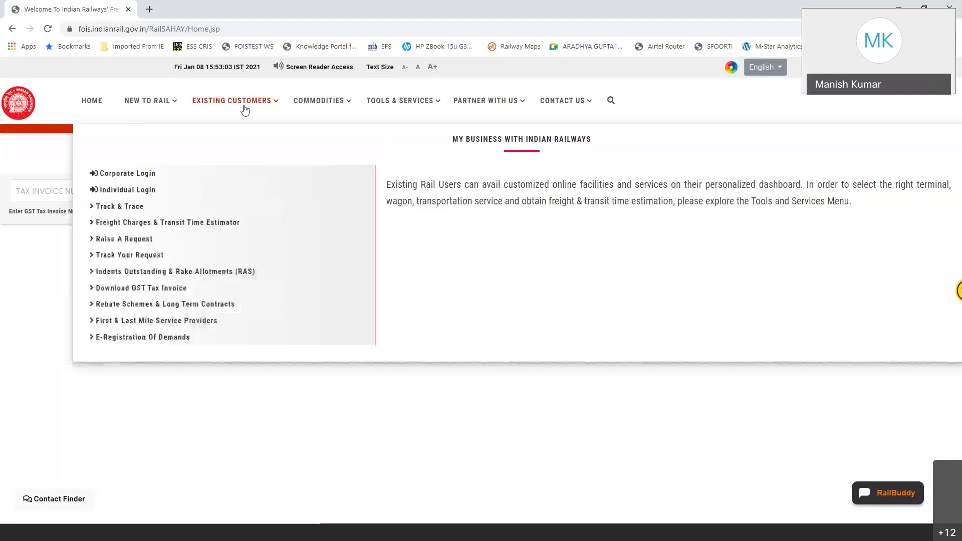
left_click(206, 305)
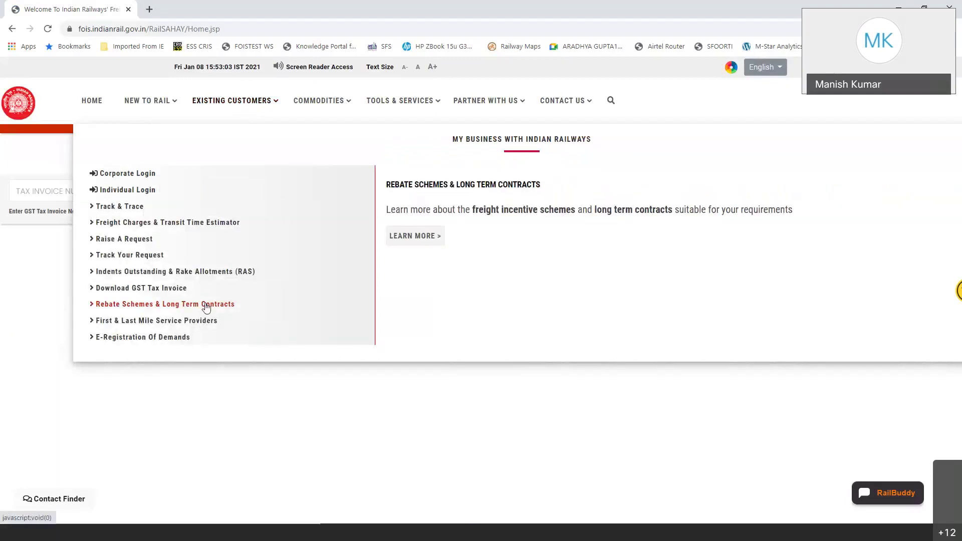
left_click(206, 306)
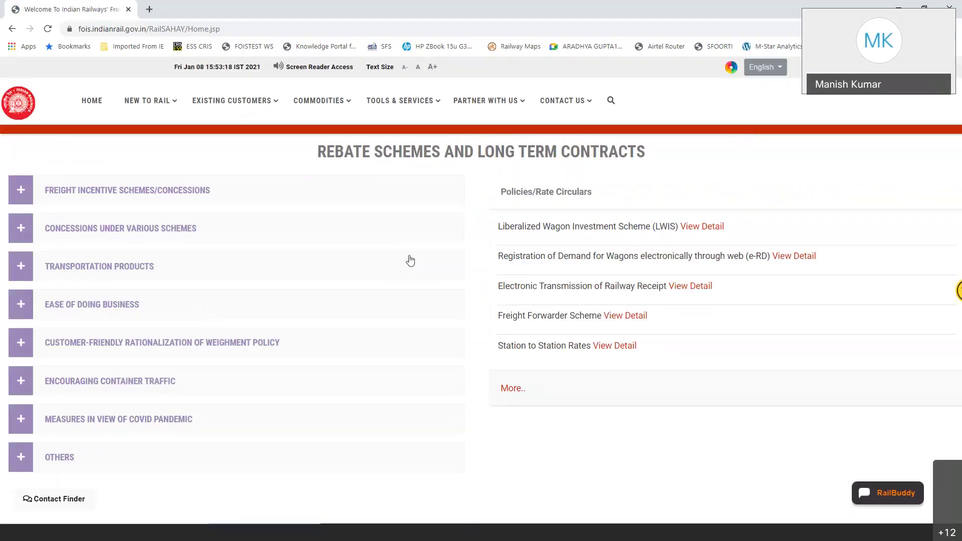
Step: Preview the First & Last Mile Service Providers and E-Registration of Demands descriptions for existing customers
mouse_move(279, 109)
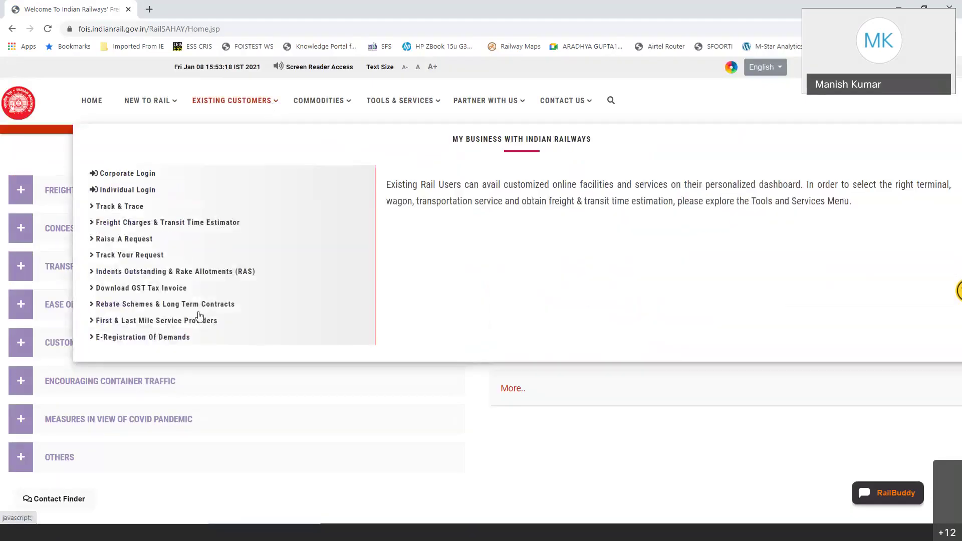
mouse_move(198, 320)
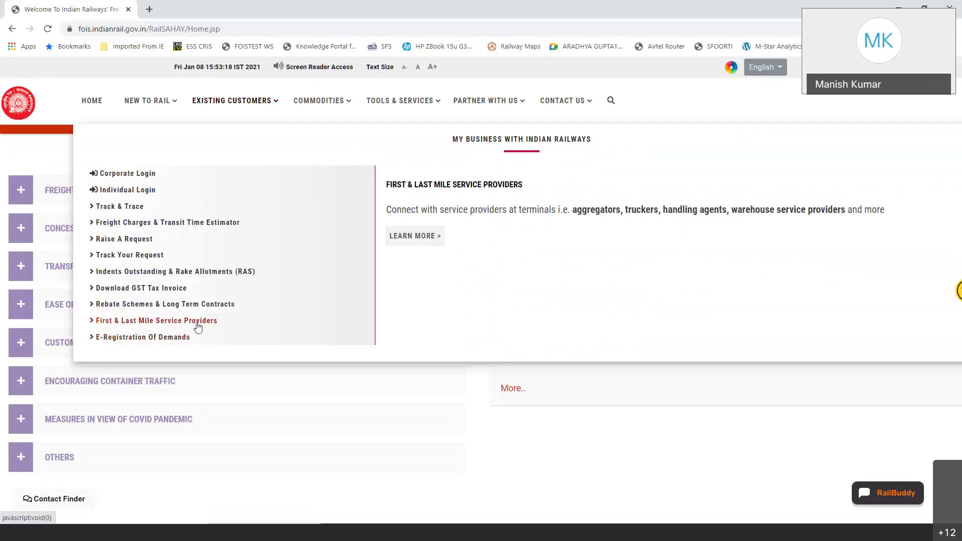
mouse_move(186, 342)
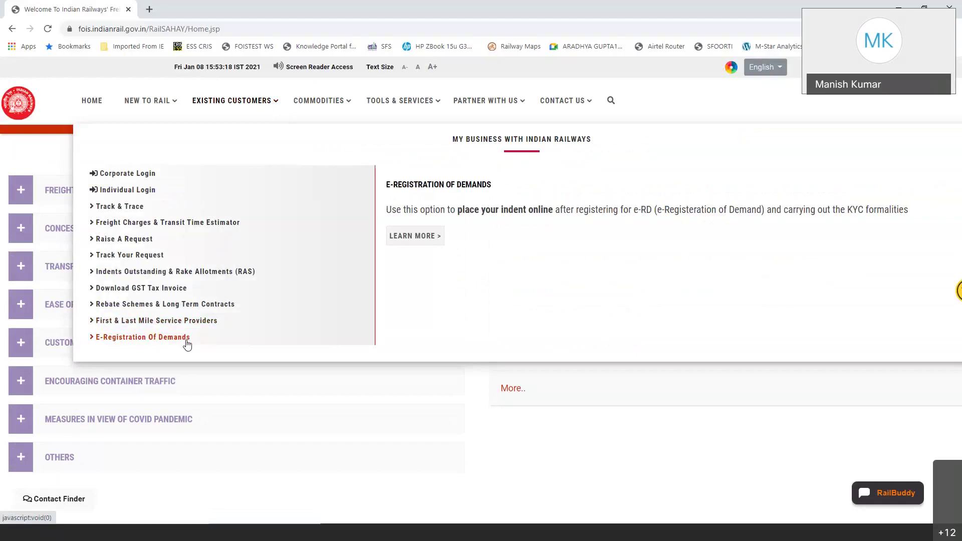
Step: Open the Coal & Coke commodity page and view its loading figures and customer advantages
mouse_move(338, 106)
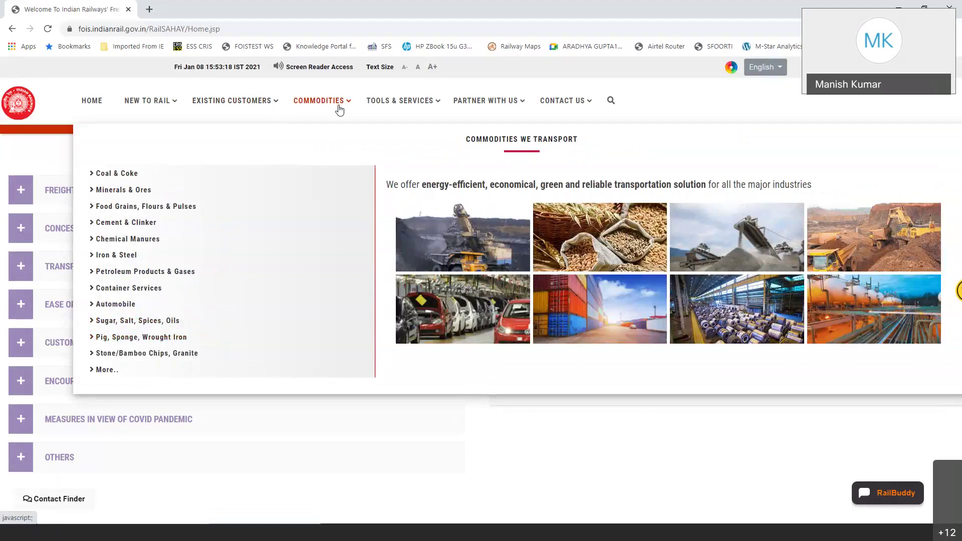
mouse_move(129, 175)
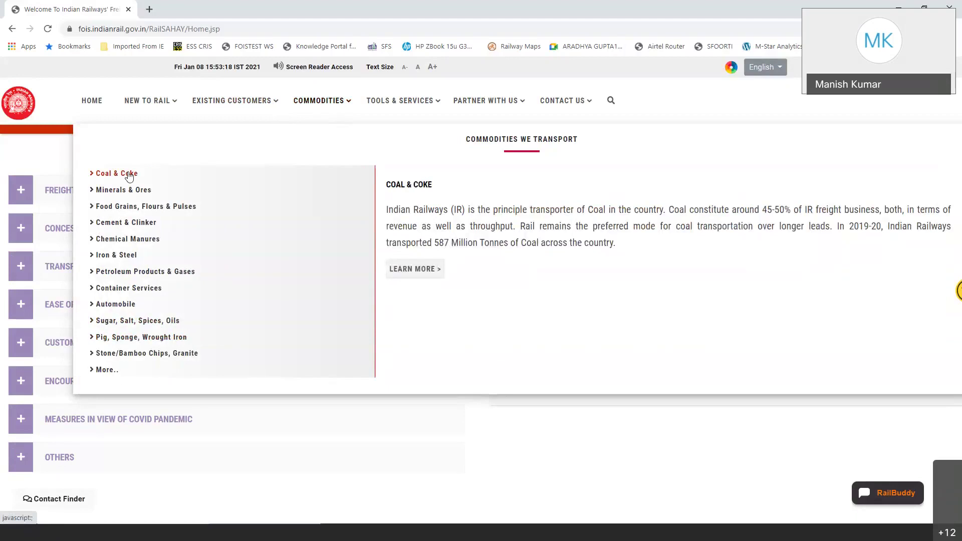
left_click(129, 174)
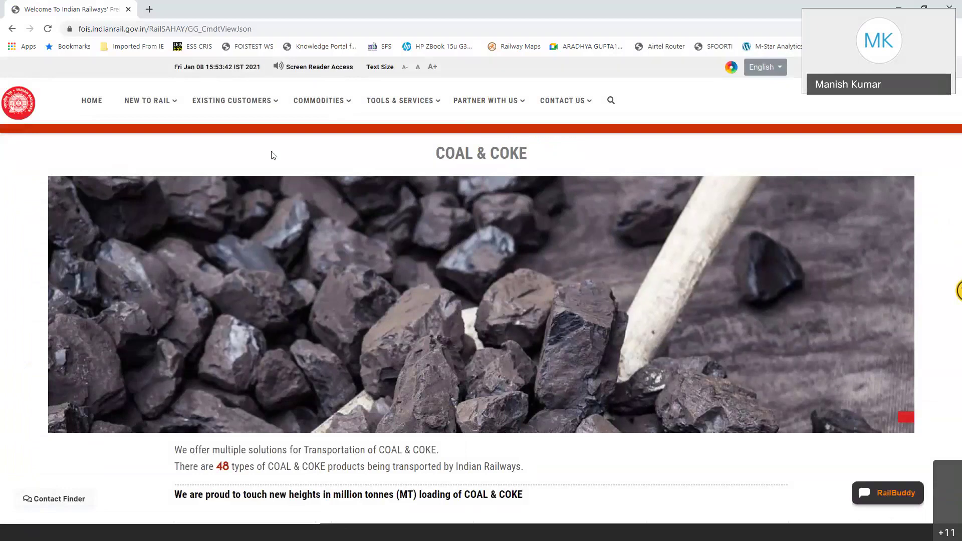
scroll(428, 167, "down", 5)
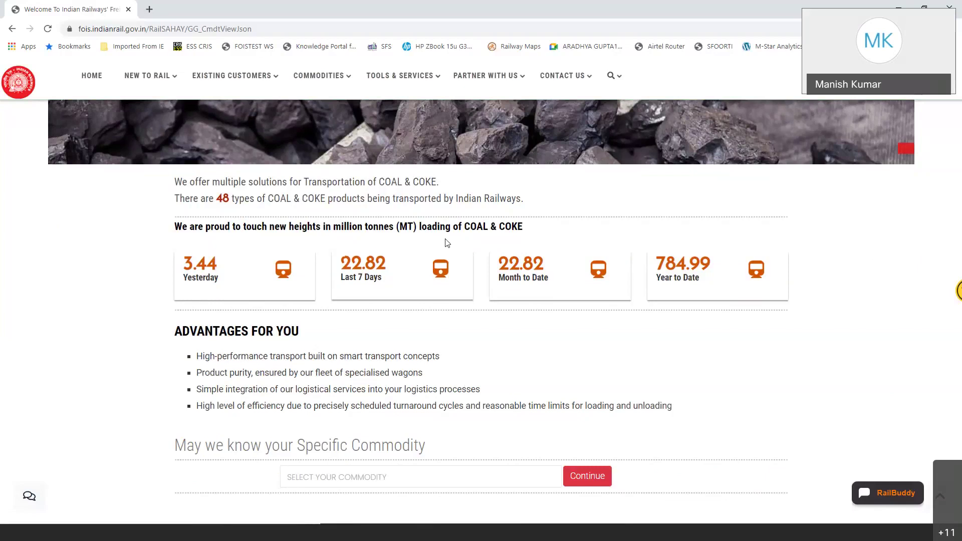
Step: Choose BREEZE COKE as the specific commodity and load its transportation planning options
scroll(450, 379, "down", 2)
left_click(431, 406)
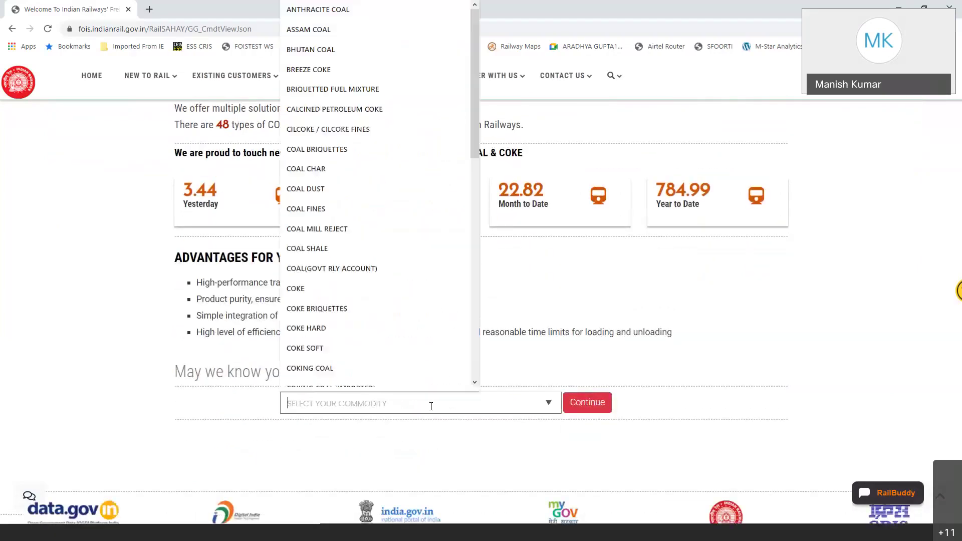
type("BRE")
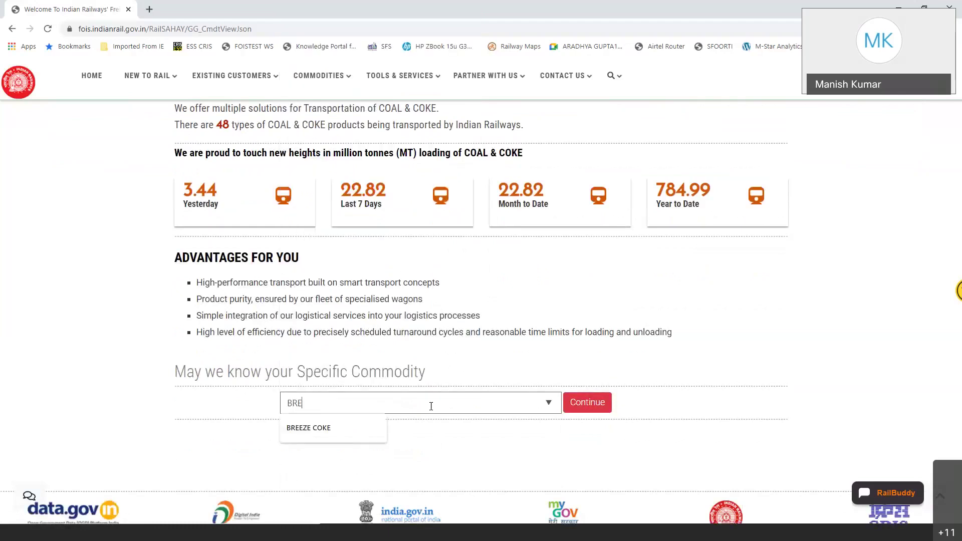
left_click(318, 422)
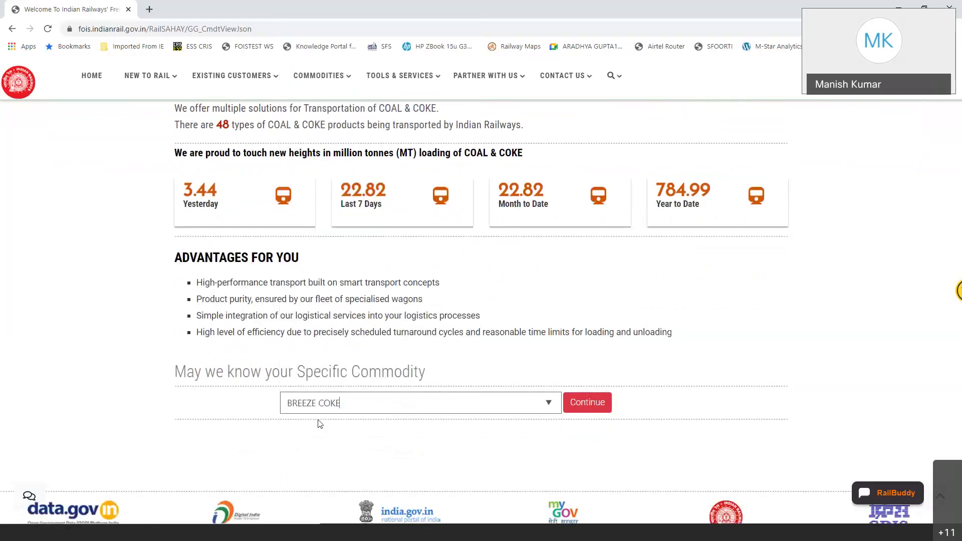
scroll(319, 425, "down", 3)
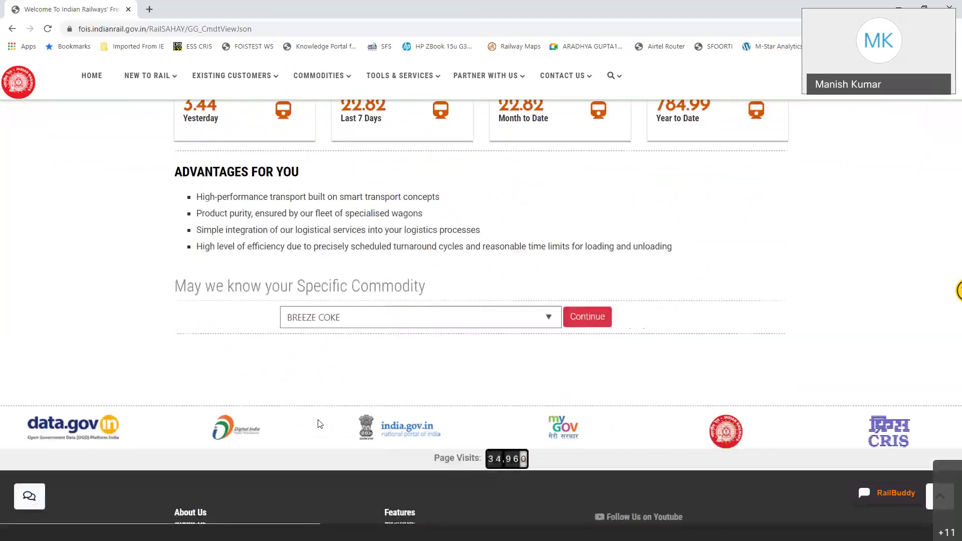
left_click(604, 258)
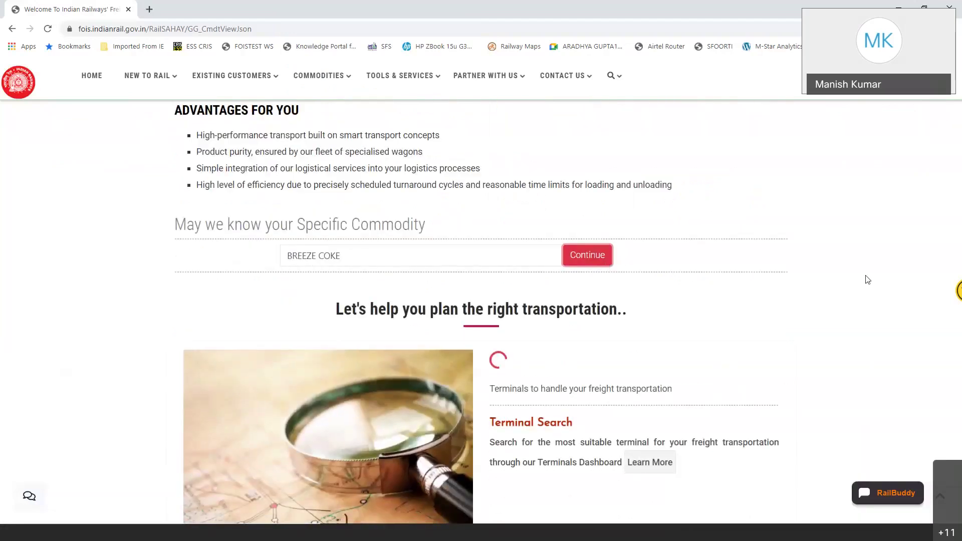
Step: Look through the breeze coke planning sections, from Terminal Search and Wagon Catalogue to Smart Calculator and Two-Point Combinations
scroll(869, 279, "down", 3)
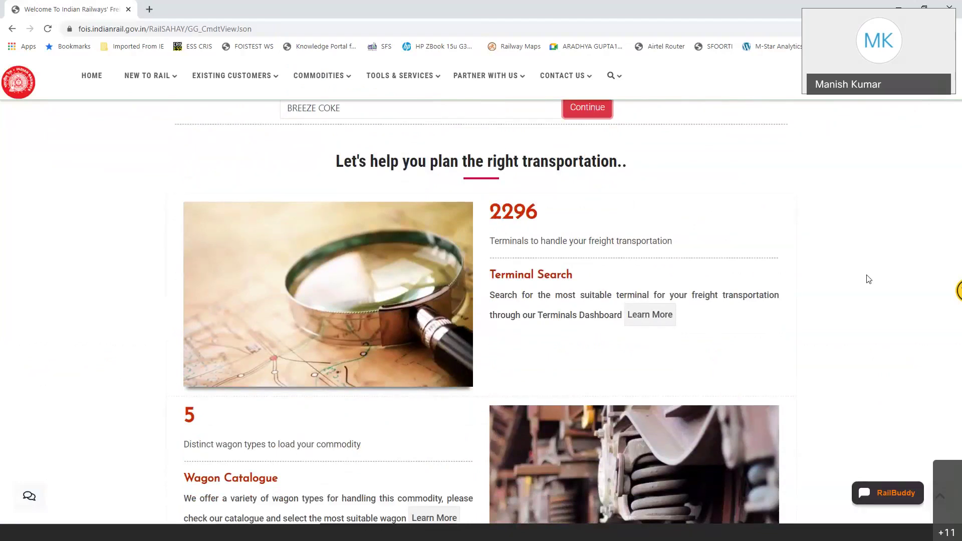
scroll(869, 279, "down", 3)
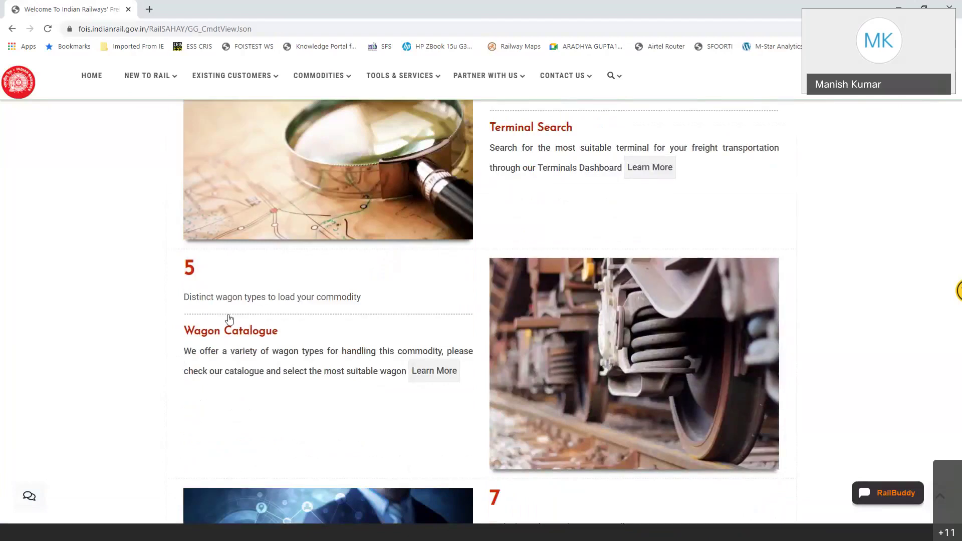
scroll(301, 391, "down", 1)
scroll(330, 416, "down", 6)
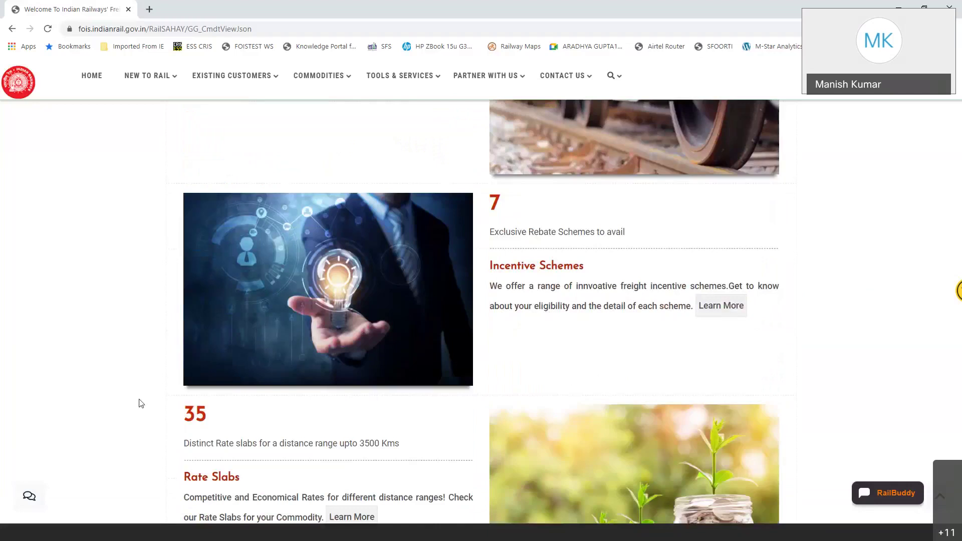
scroll(211, 389, "down", 2)
scroll(241, 388, "down", 6)
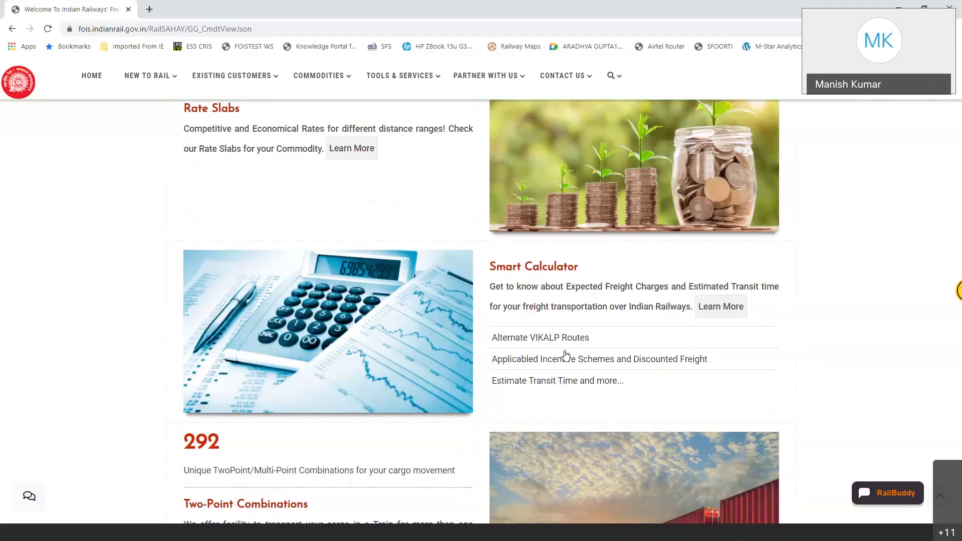
scroll(567, 355, "down", 3)
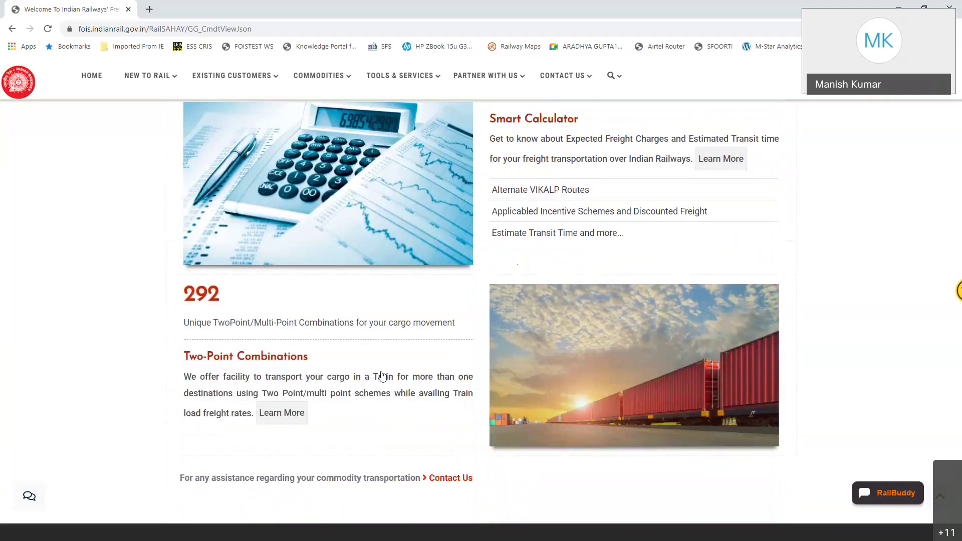
Step: Go back to the Wagon Catalogue section and open the catalogue for breeze coke
scroll(408, 354, "up", 15)
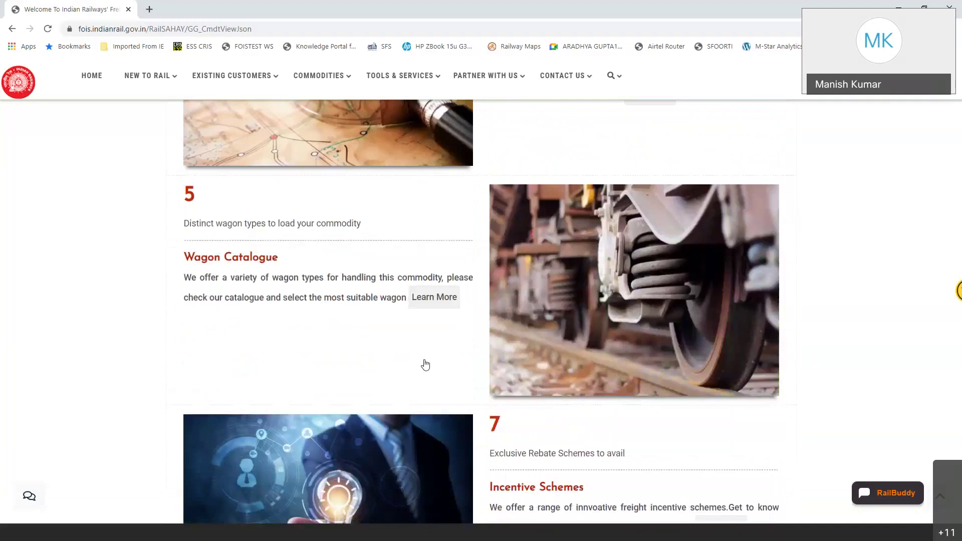
scroll(425, 361, "up", 15)
scroll(528, 339, "down", 10)
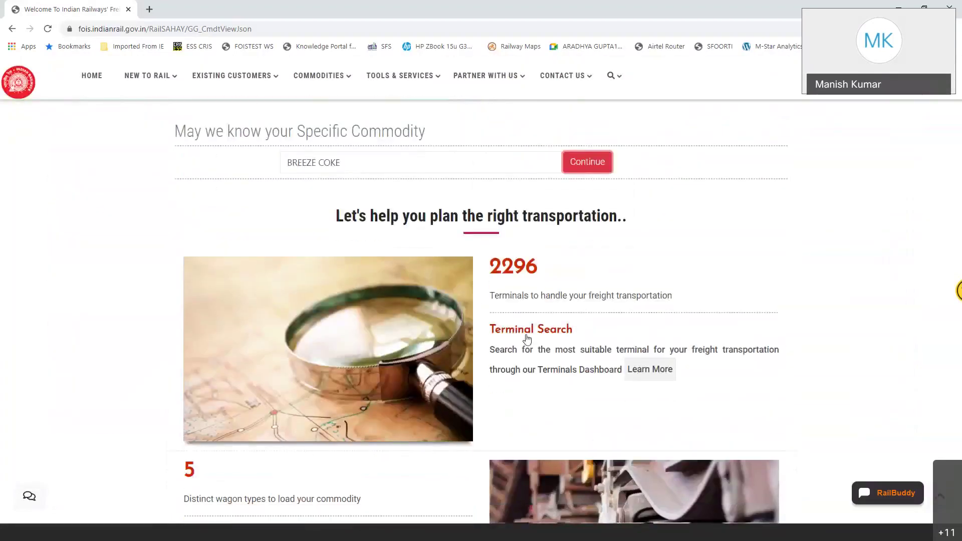
scroll(528, 340, "down", 4)
left_click(267, 339)
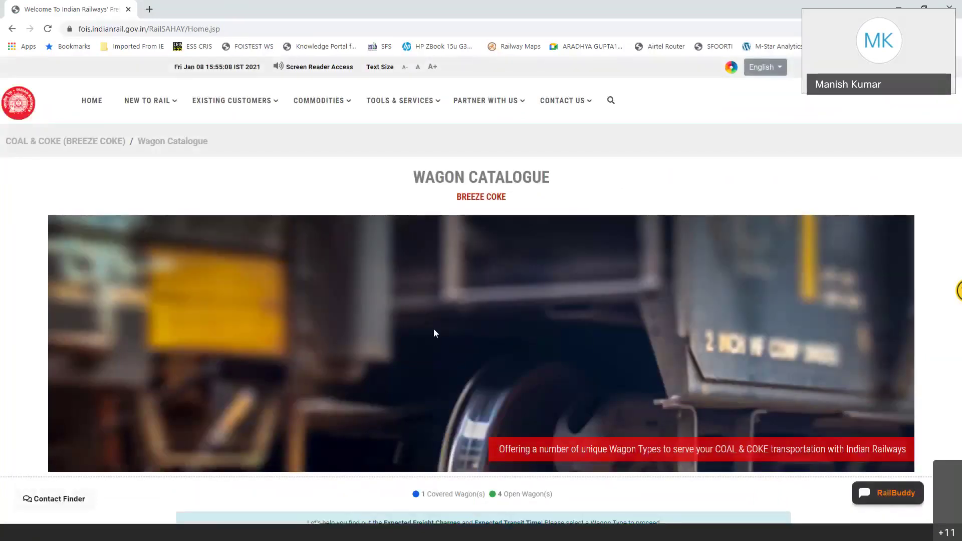
Step: Select the BOXNHL wagon to open its Expected Freight Charges page and view the origin station choices
scroll(434, 333, "down", 7)
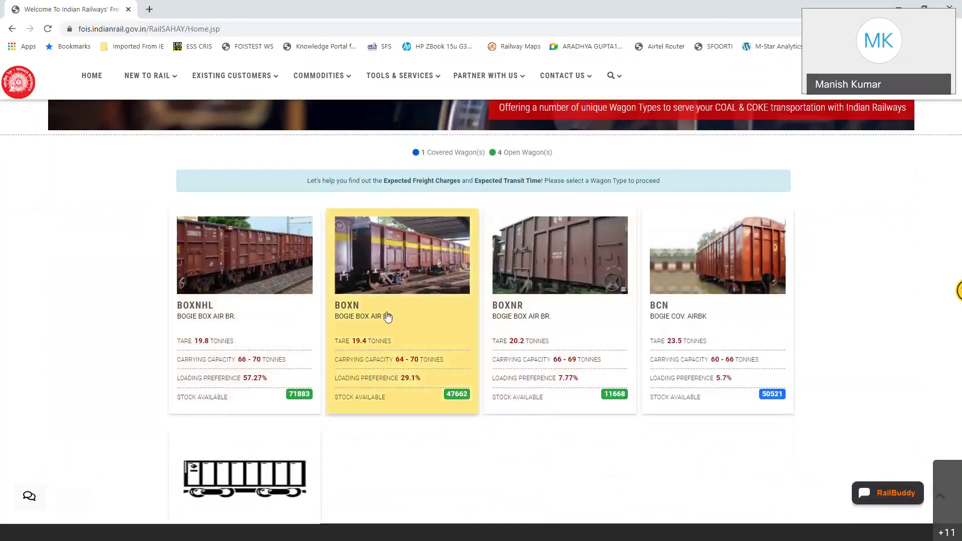
left_click(249, 312)
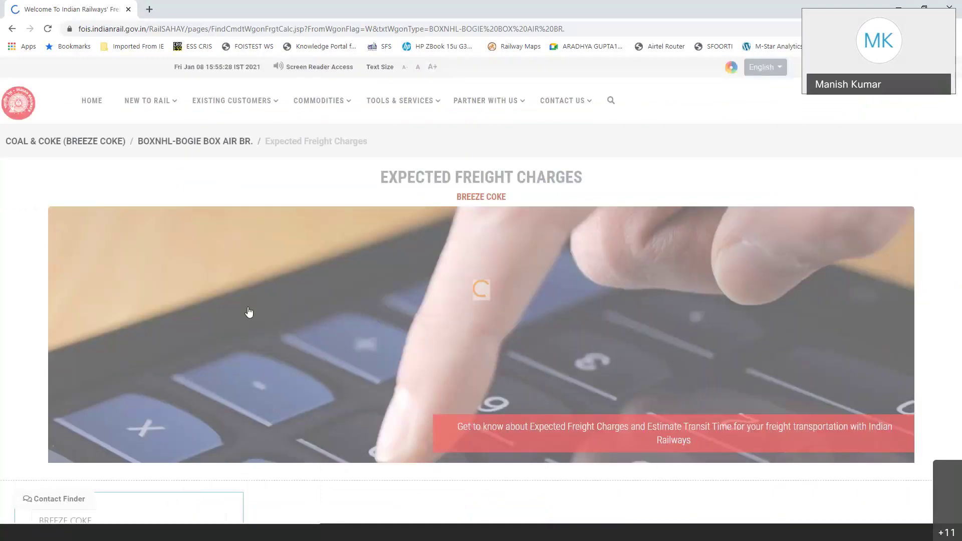
scroll(301, 303, "down", 4)
scroll(300, 302, "down", 1)
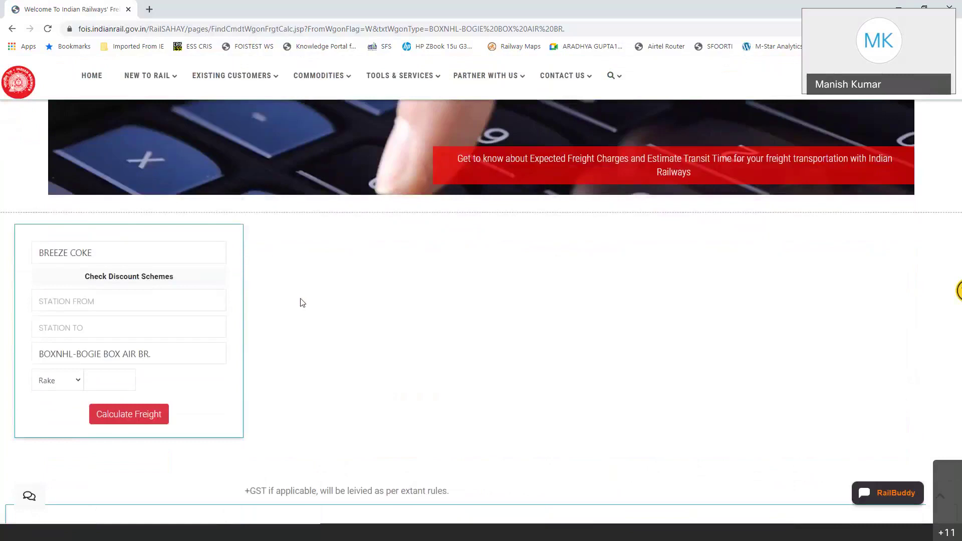
left_click(185, 302)
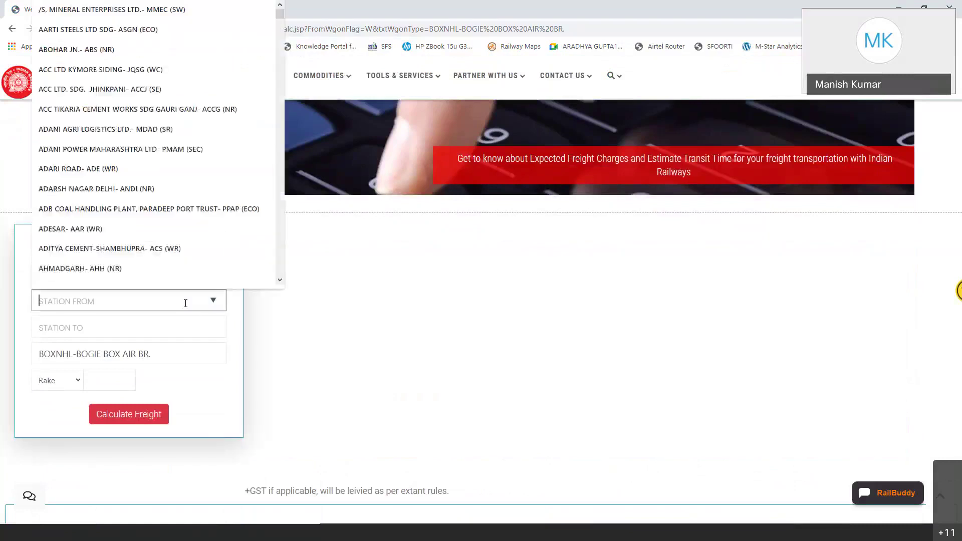
left_click(346, 362)
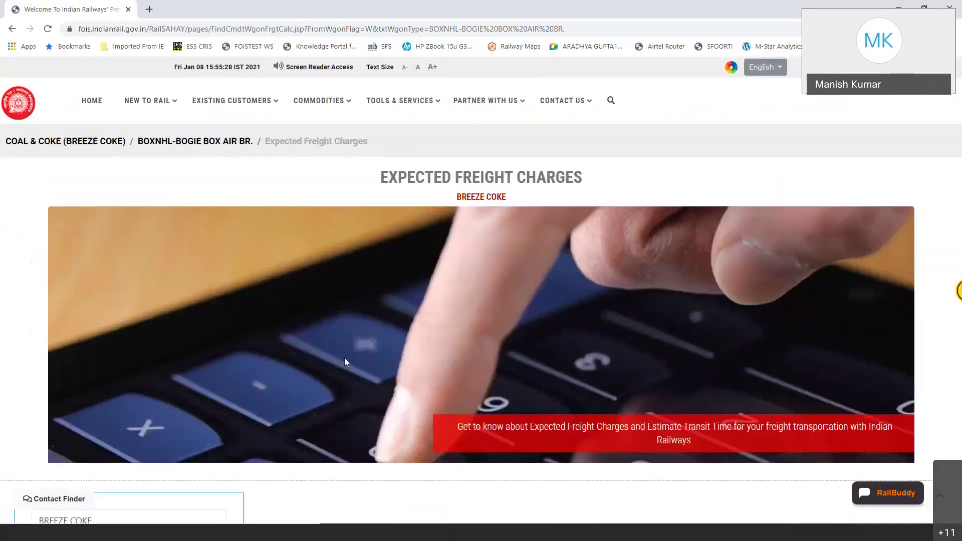
Step: Return to the Coal & Coke (Breeze Coke) page and open its Incentive Schemes
left_click(107, 145)
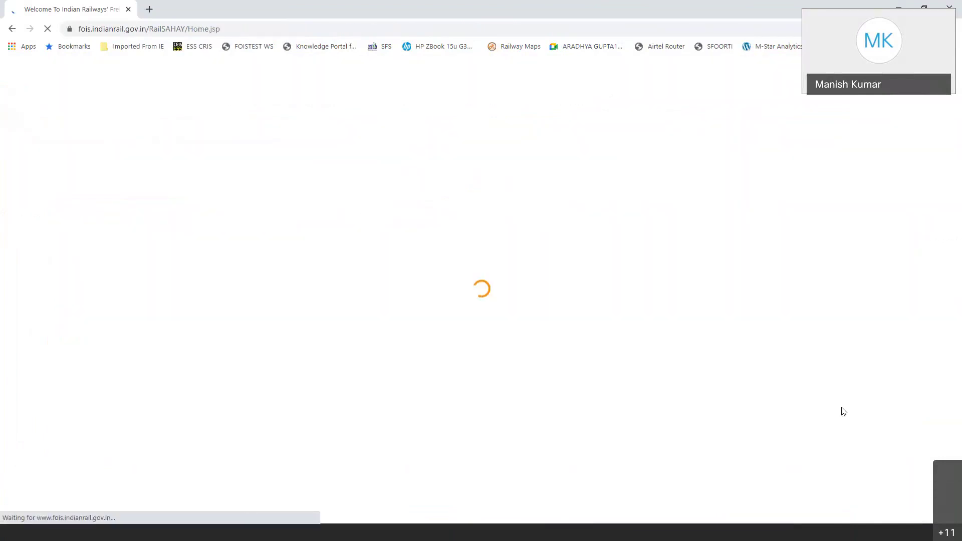
scroll(820, 401, "down", 5)
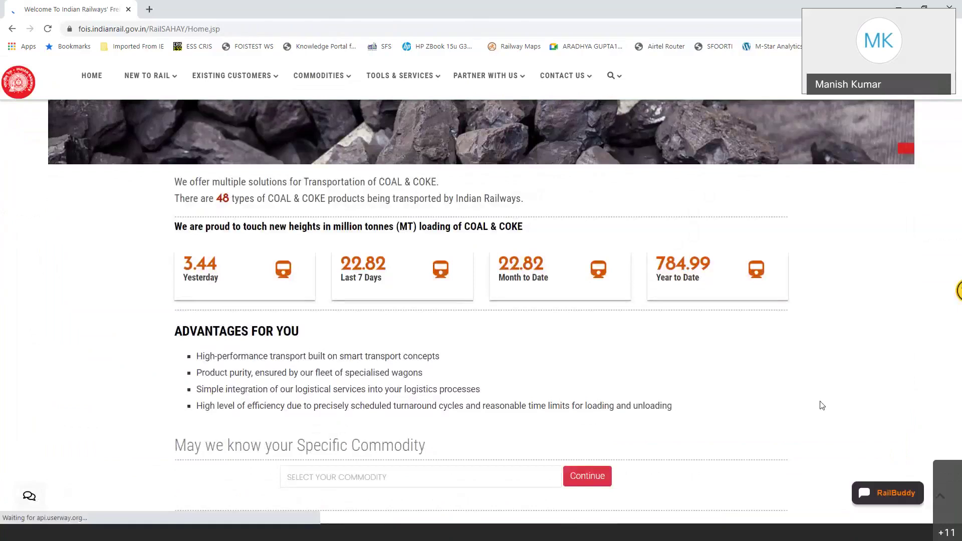
scroll(751, 407, "down", 5)
scroll(751, 408, "down", 3)
scroll(752, 406, "down", 8)
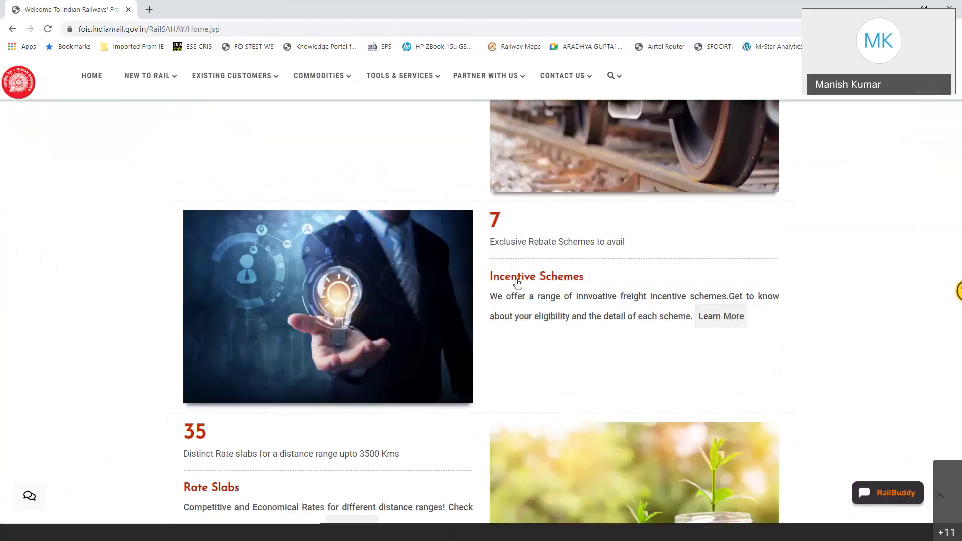
left_click(518, 284)
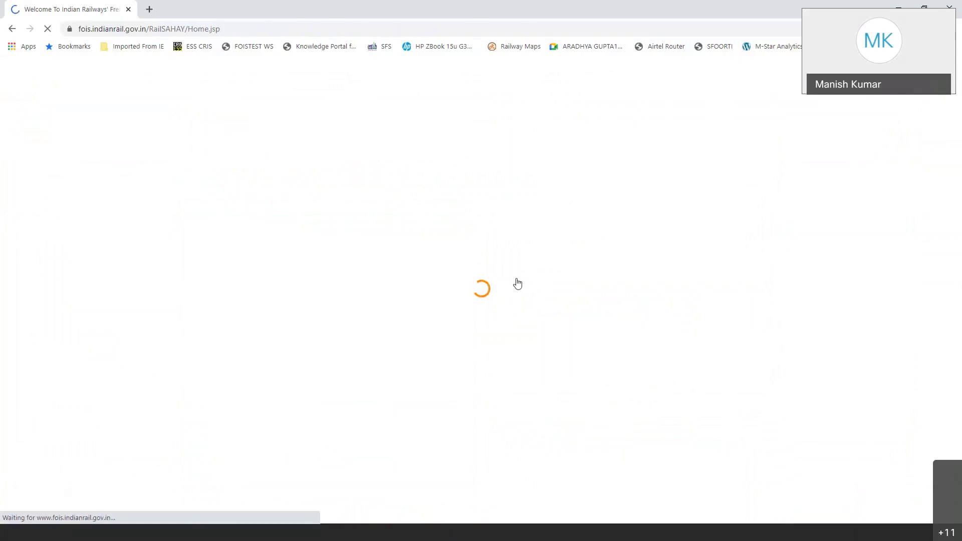
Step: Look through the rate circulars listed under the breeze coke Incentive Schemes, from Round Trip Traffic to the Merry-Go-Round system
scroll(518, 284, "down", 8)
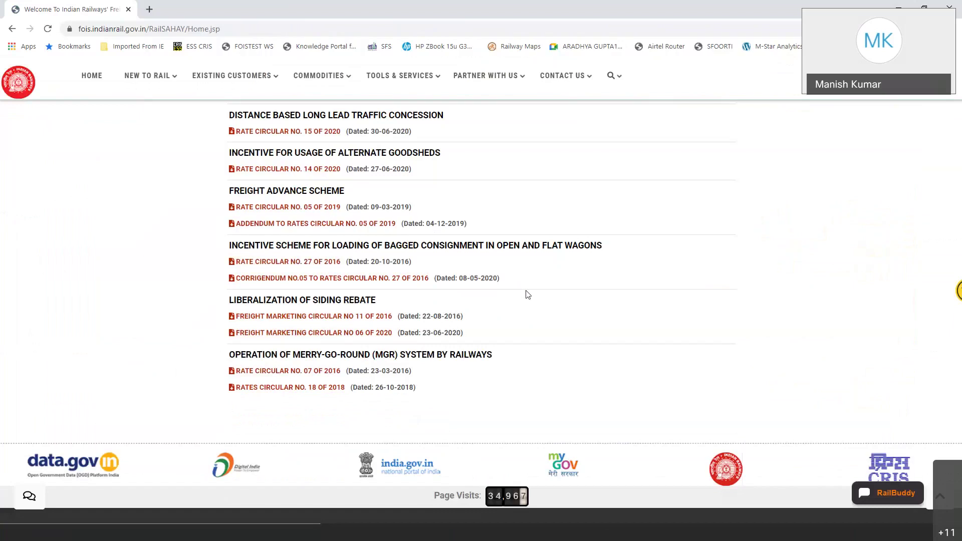
scroll(527, 296, "up", 7)
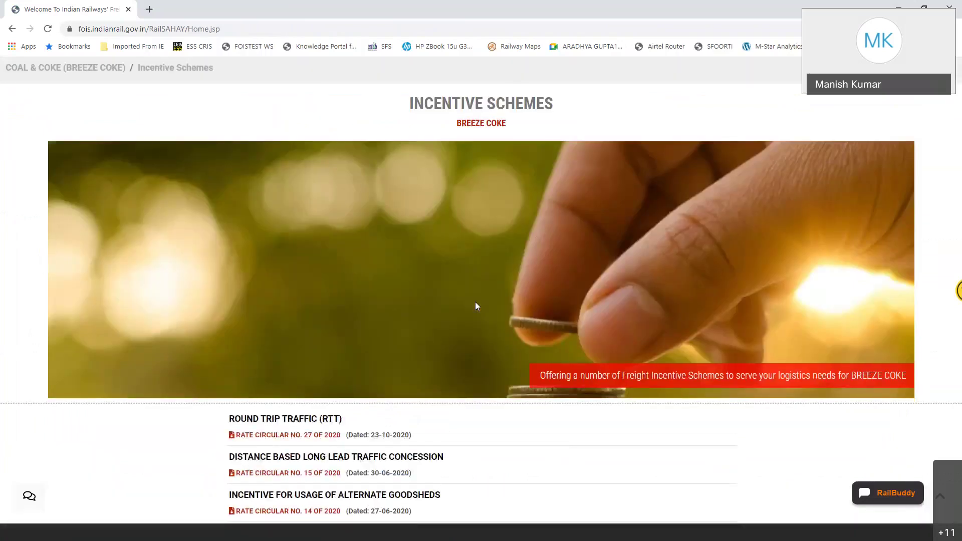
scroll(477, 303, "up", 2)
Step: Return to the Coal & Coke (Breeze Coke) page, open its Rate Slabs and review the train load and wagon load rates by distance
left_click(84, 146)
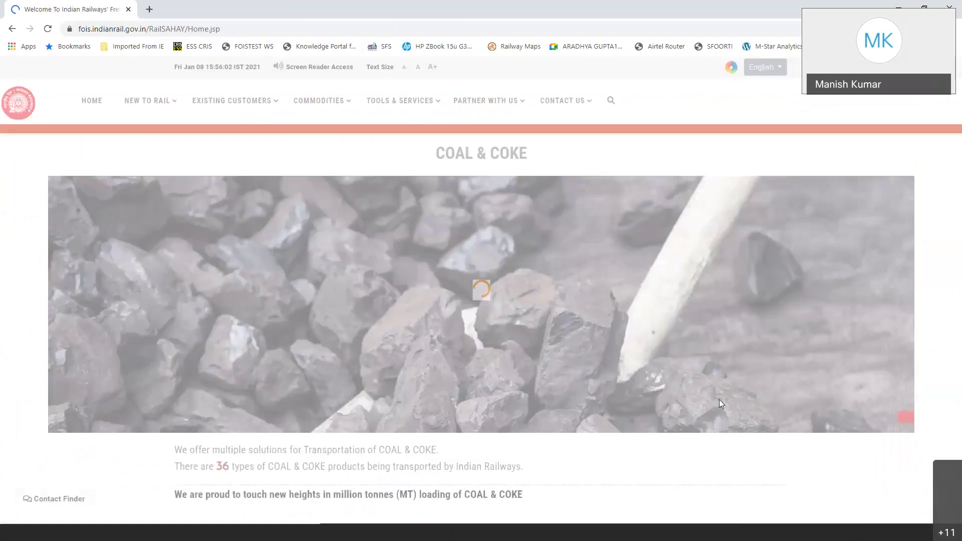
scroll(720, 404, "down", 10)
scroll(720, 404, "down", 10)
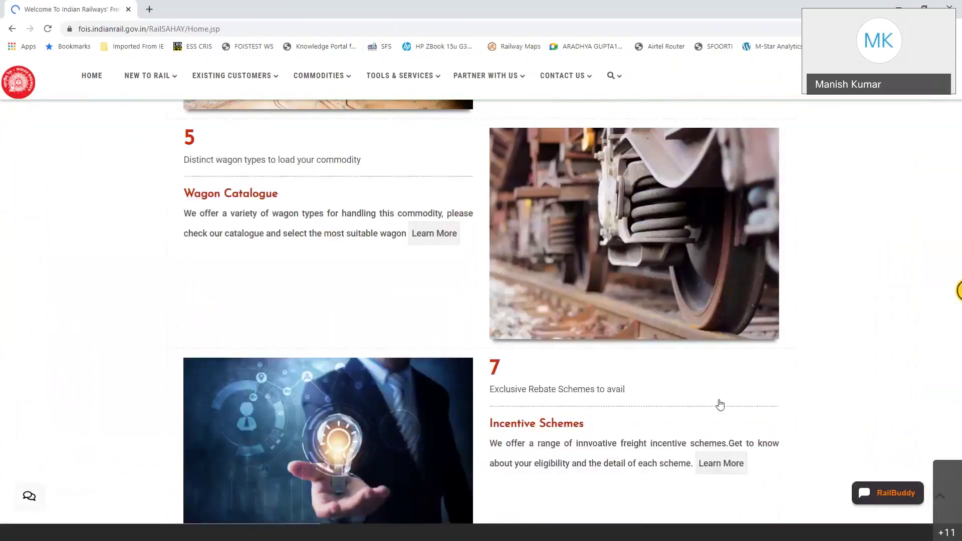
left_click(230, 315)
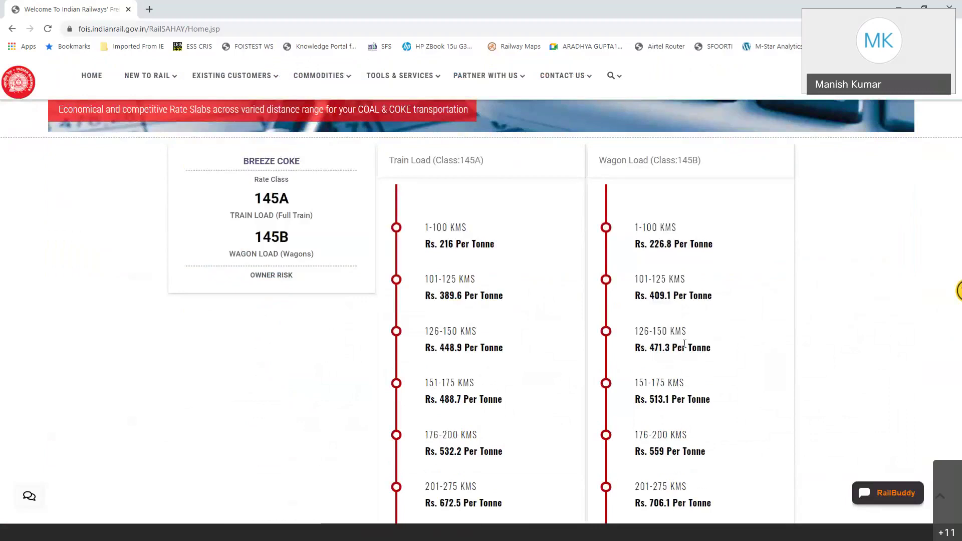
scroll(685, 344, "down", 20)
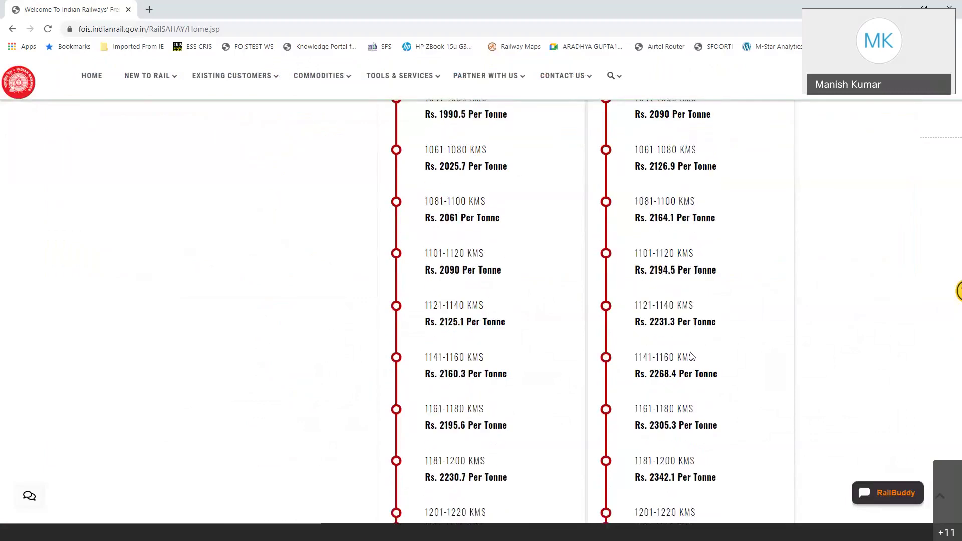
scroll(688, 357, "up", 9)
scroll(695, 363, "up", 20)
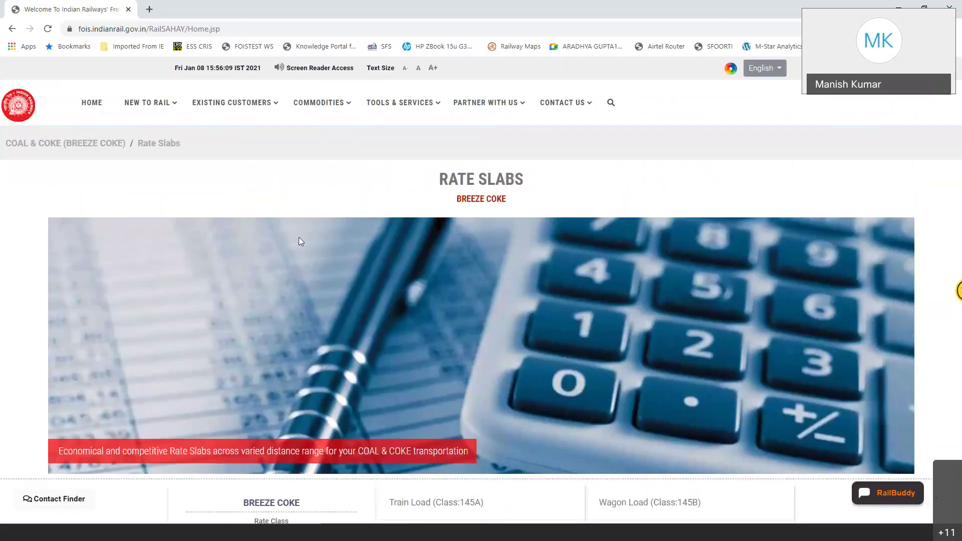
Step: Return to the Coal & Coke (Breeze Coke) page and open Two-Point Combinations to reach its combination search form
left_click(119, 145)
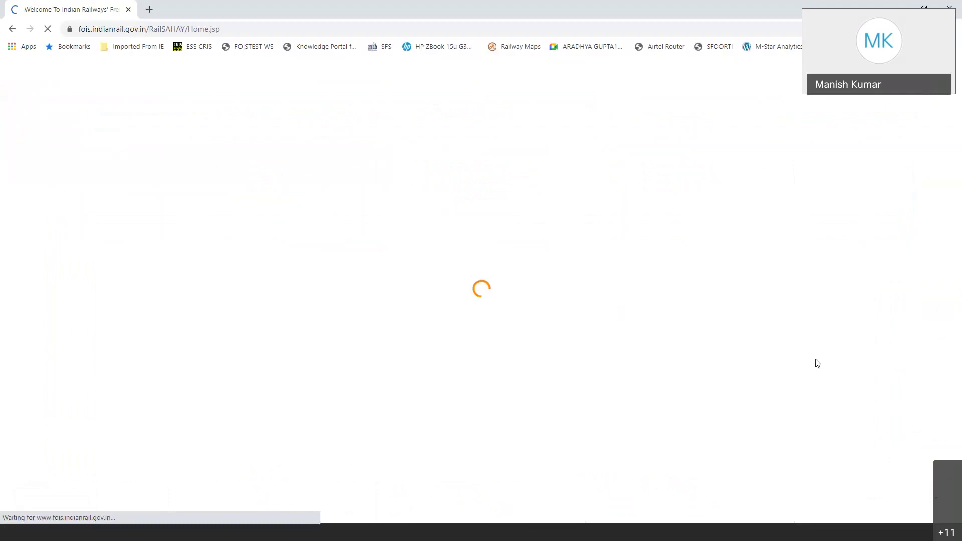
scroll(594, 419, "down", 10)
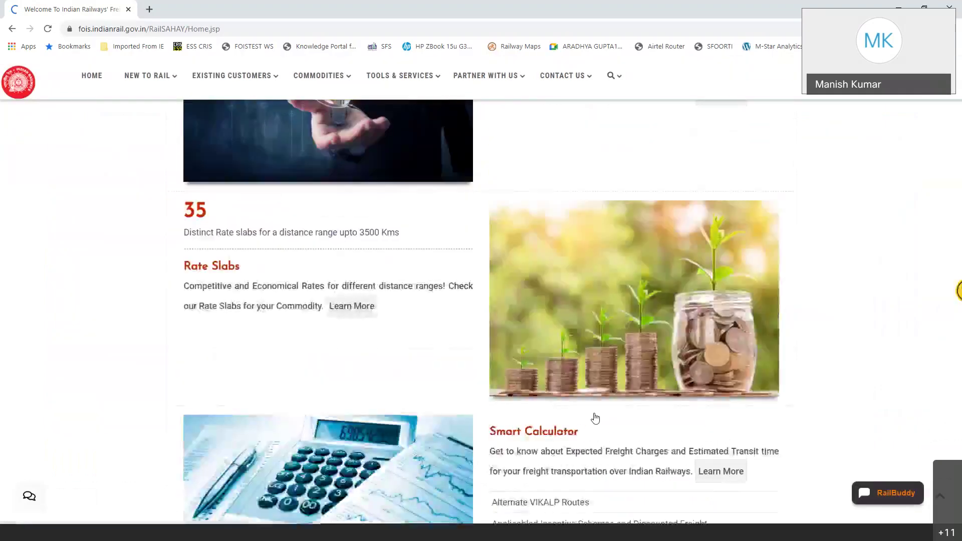
scroll(595, 418, "down", 5)
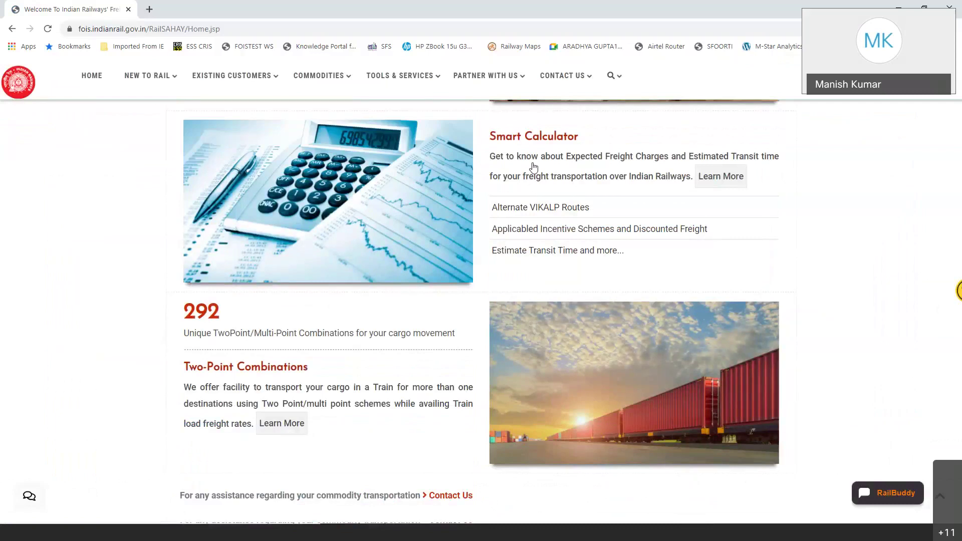
left_click(329, 342)
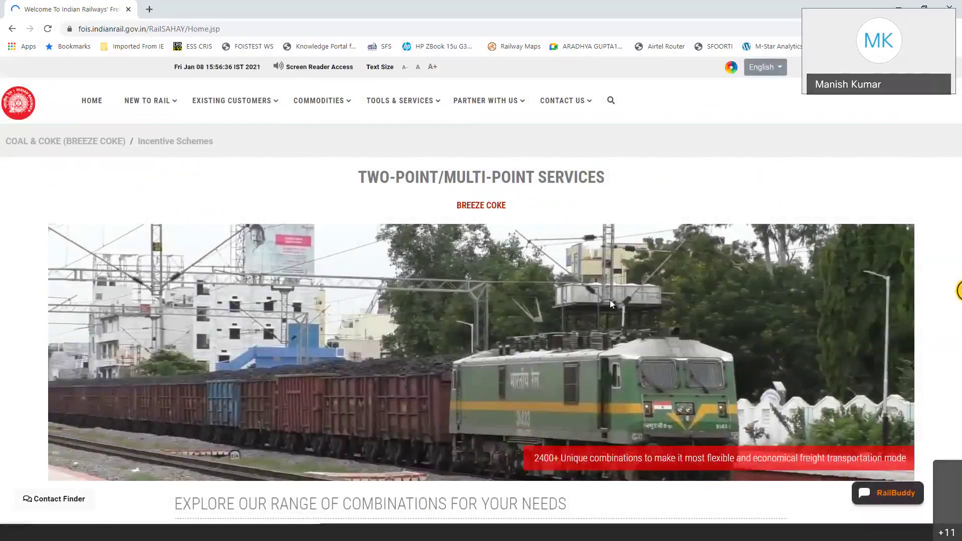
scroll(610, 300, "down", 2)
scroll(609, 300, "down", 5)
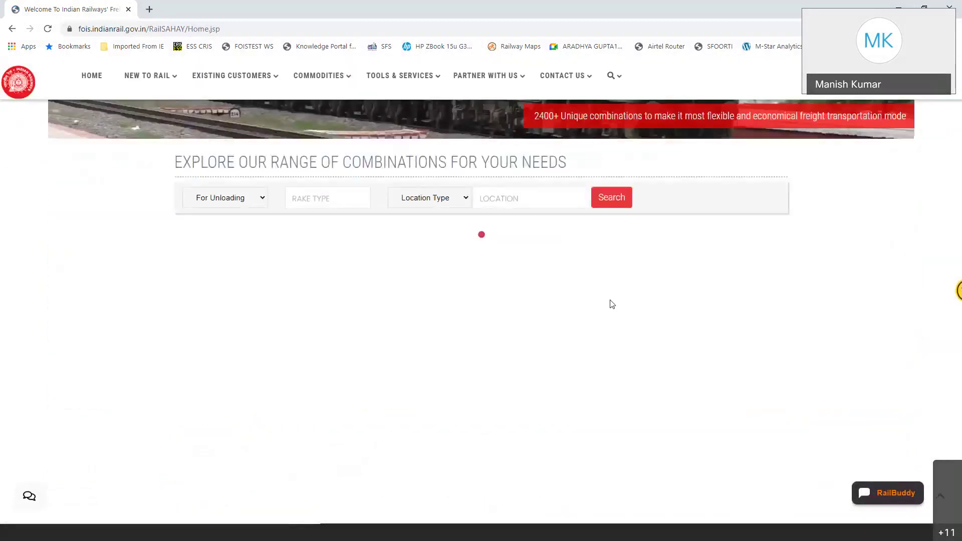
Step: Search the two-point combinations for unloading in the CR-CENTRAL RAILWAY zone and look through the matching station pairs
left_click(620, 202)
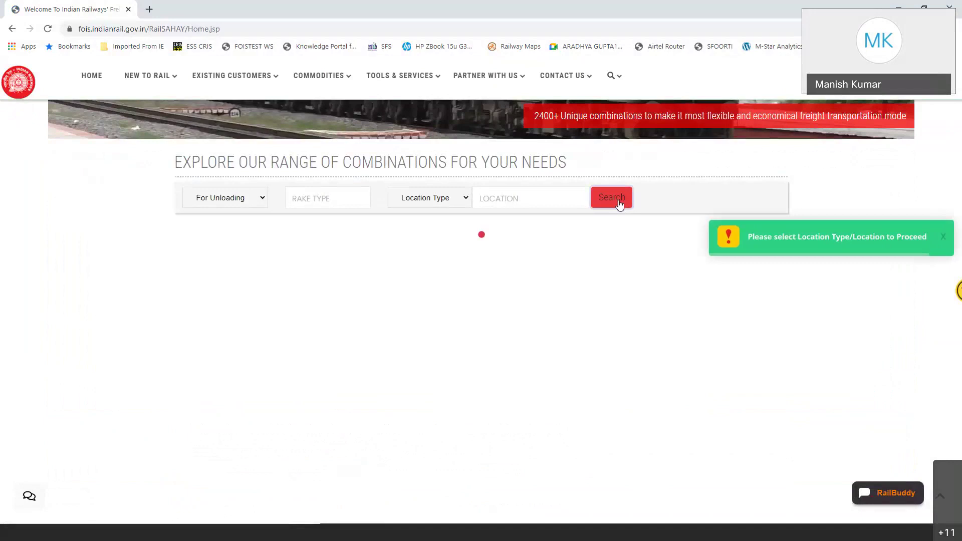
left_click(431, 201)
left_click(481, 199)
left_click(451, 199)
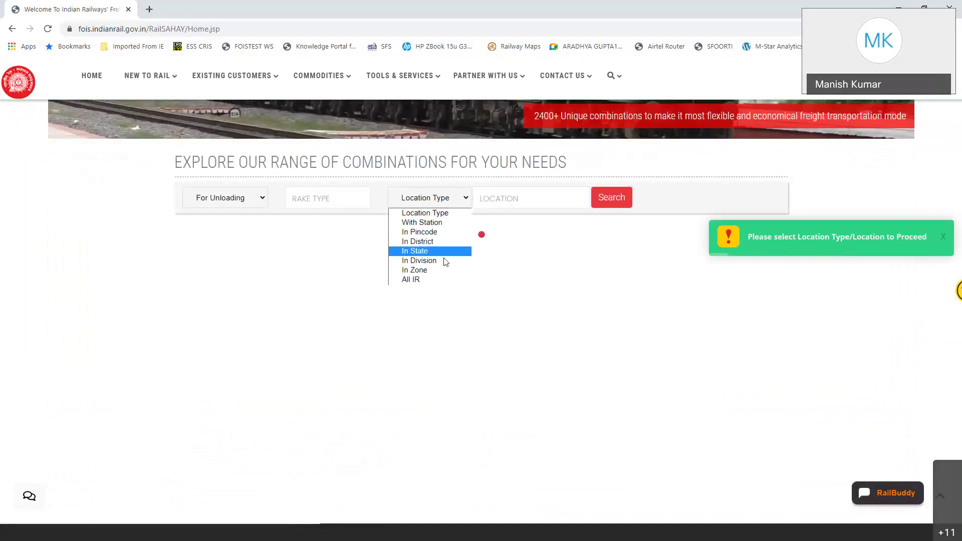
left_click(445, 271)
left_click(504, 199)
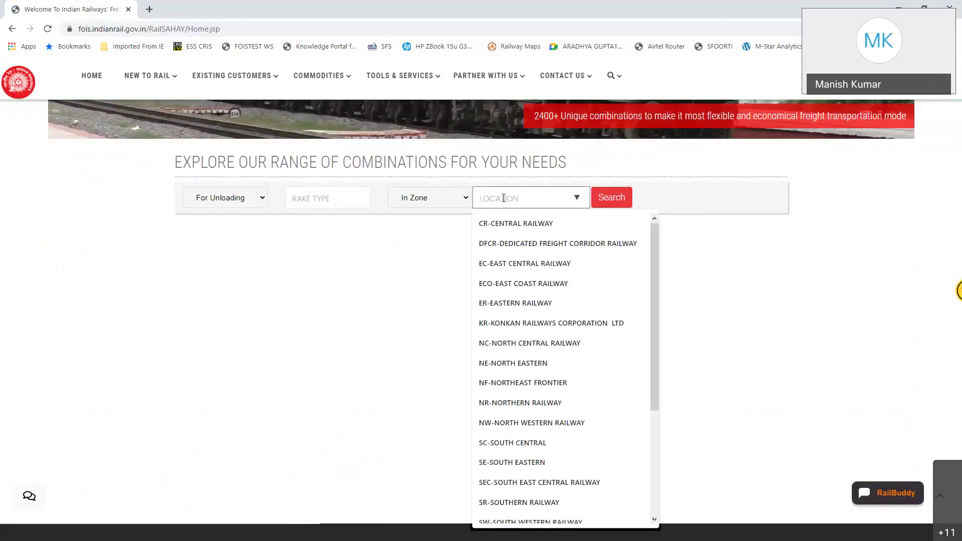
type("CR")
left_click(507, 223)
left_click(611, 199)
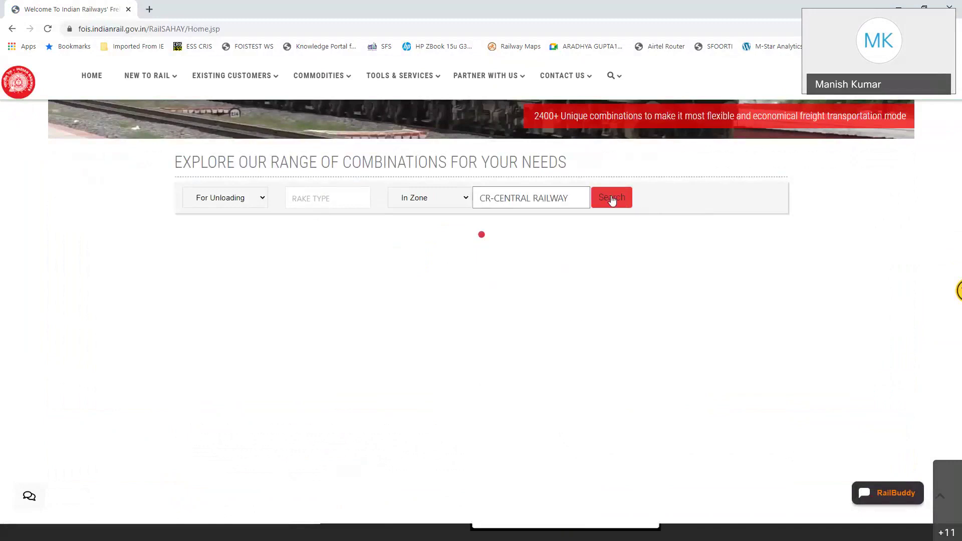
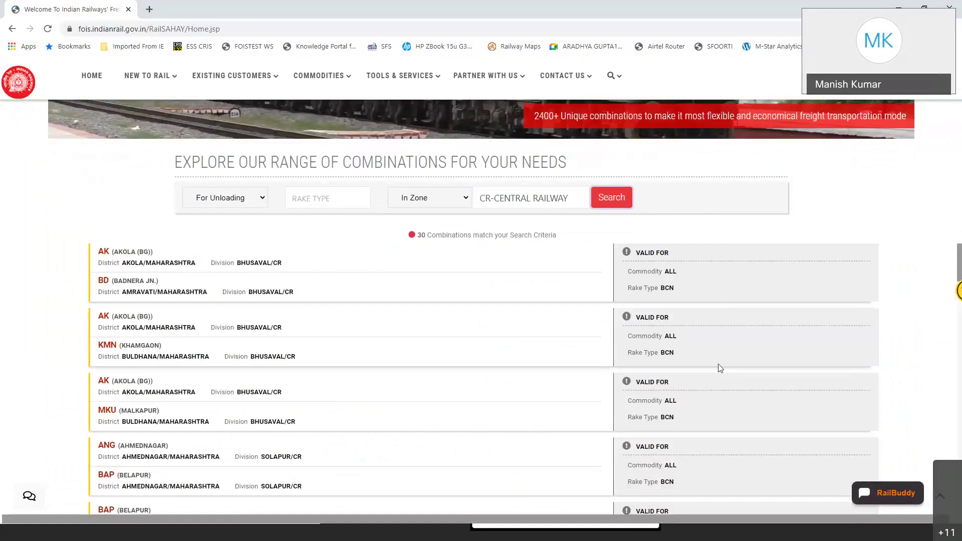
scroll(720, 369, "down", 15)
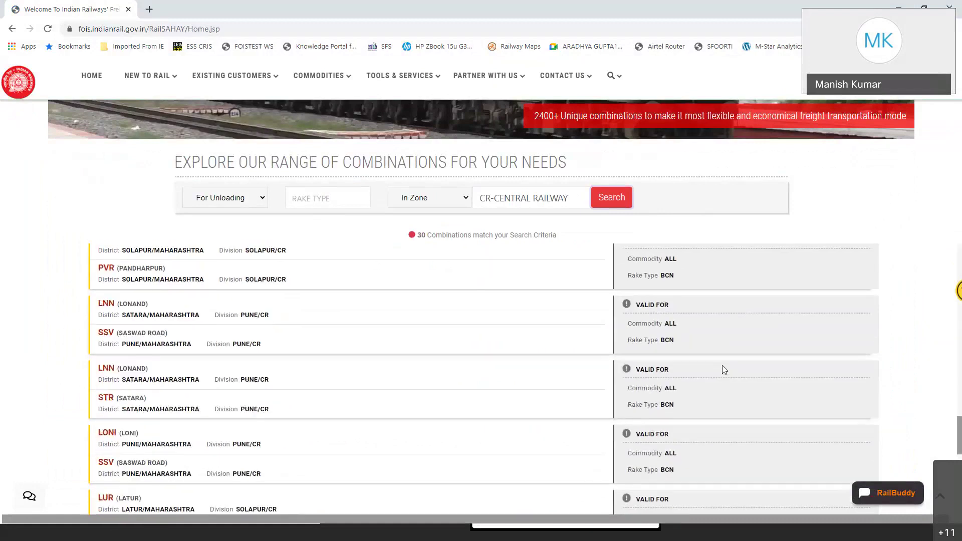
scroll(727, 374, "up", 15)
scroll(723, 377, "up", 7)
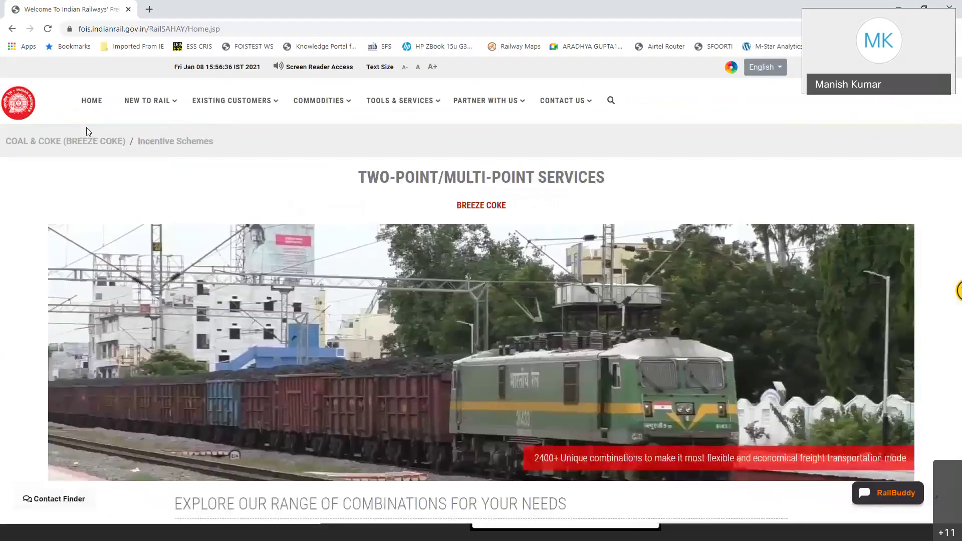
Step: Return to the Coal & Coke (Breeze Coke) page and look over its planning sections, down to Two-Point Combinations and back up
left_click(89, 144)
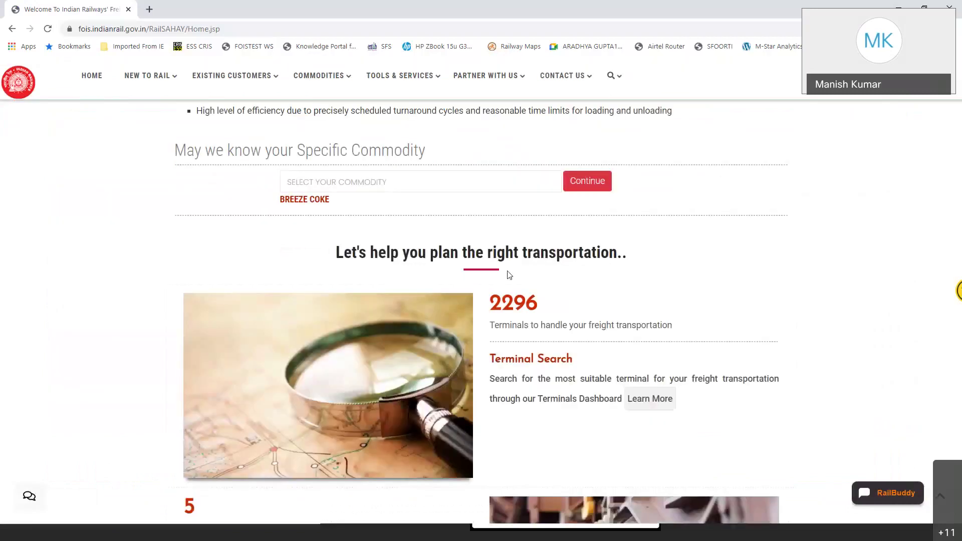
scroll(509, 275, "down", 10)
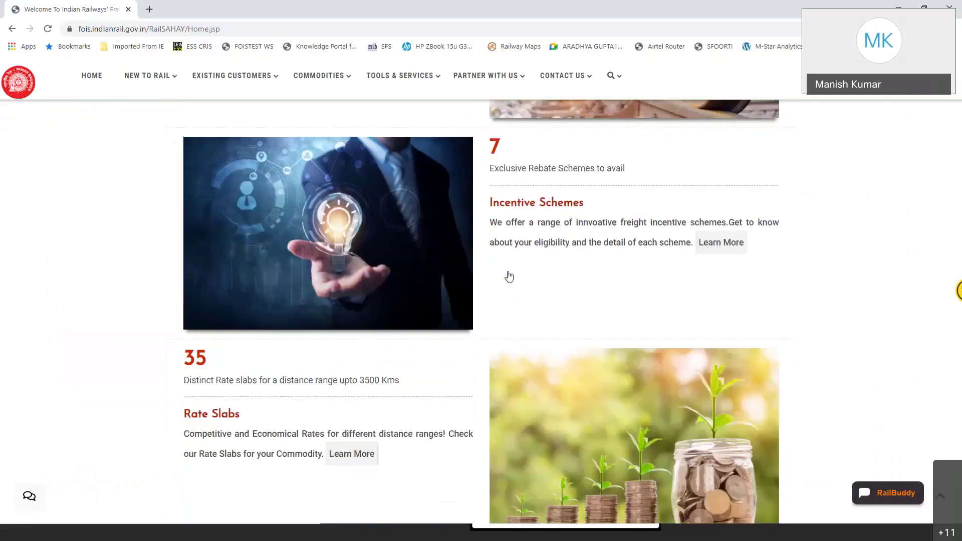
scroll(509, 276, "down", 4)
scroll(509, 276, "down", 5)
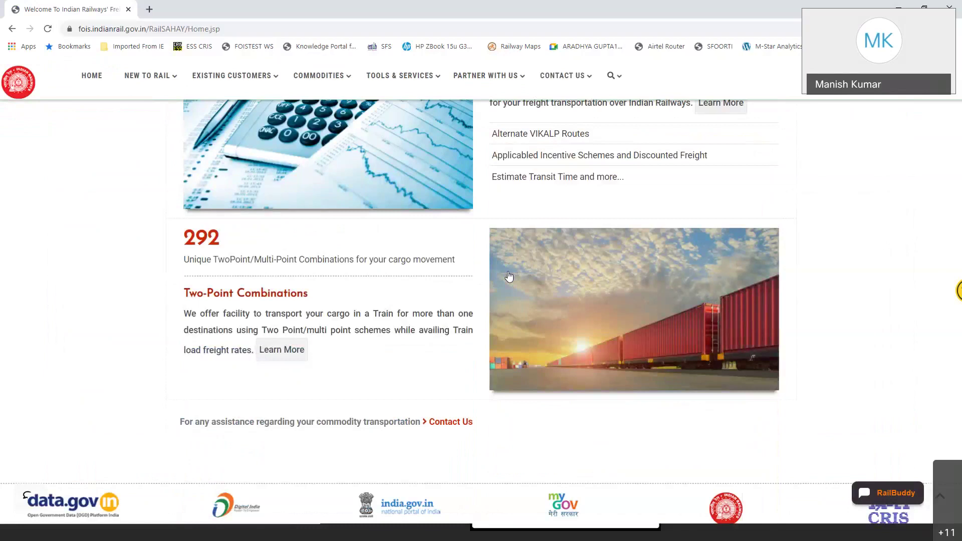
scroll(508, 276, "down", 3)
scroll(511, 277, "up", 6)
scroll(536, 278, "up", 6)
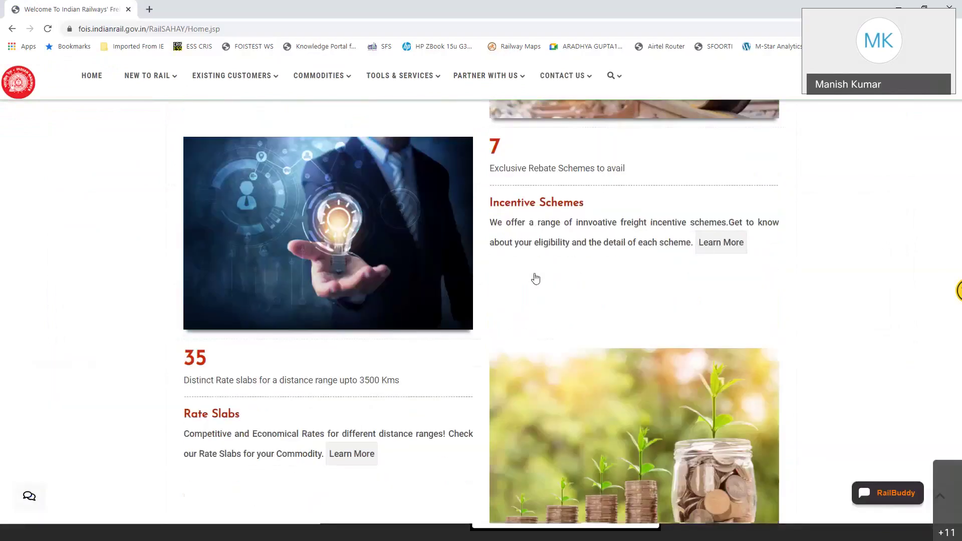
scroll(536, 279, "up", 5)
Step: Open the Food Grains, Flours & Pulses commodity page
left_click(395, 80)
scroll(386, 303, "up", 7)
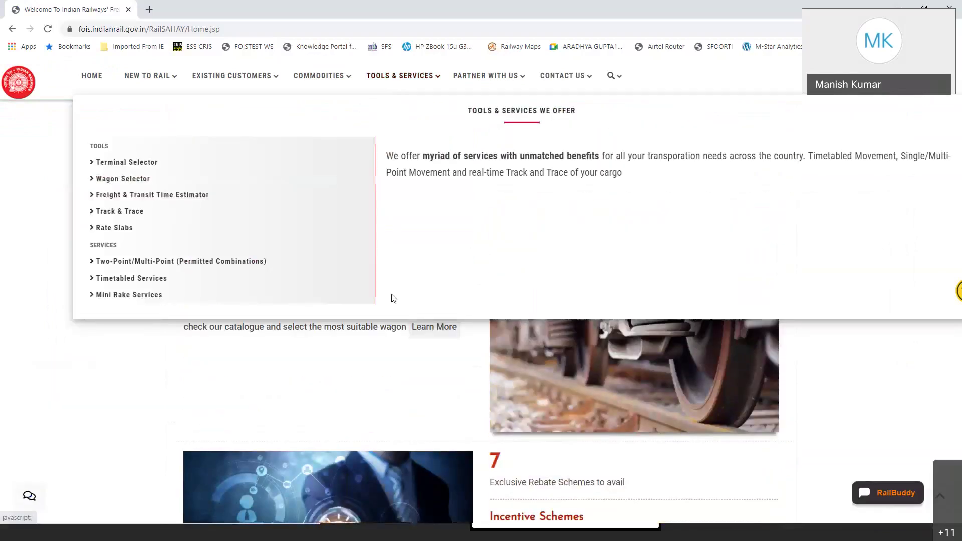
left_click(335, 79)
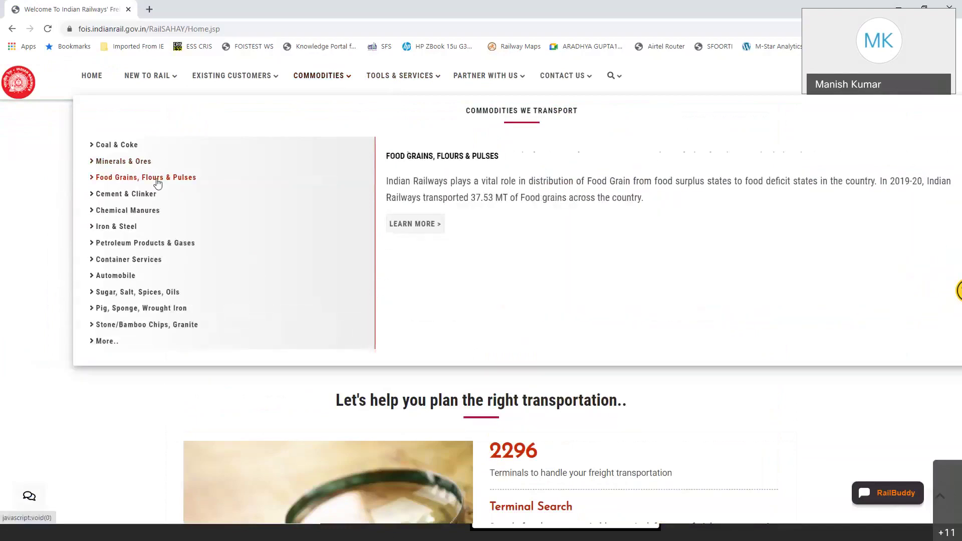
left_click(157, 181)
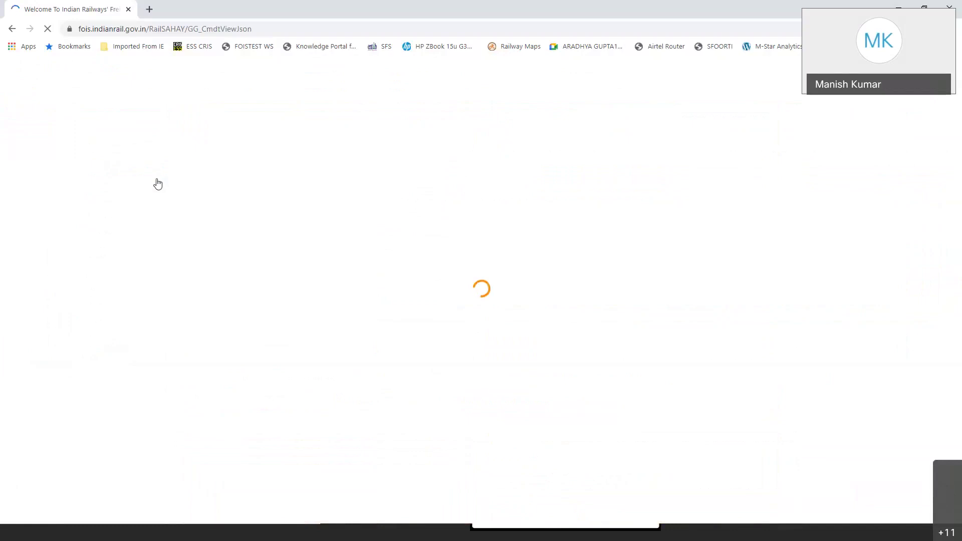
Step: Choose BESAN as the specific commodity on the Food Grains, Flours & Pulses page and continue to its transportation planning options
scroll(354, 171, "down", 5)
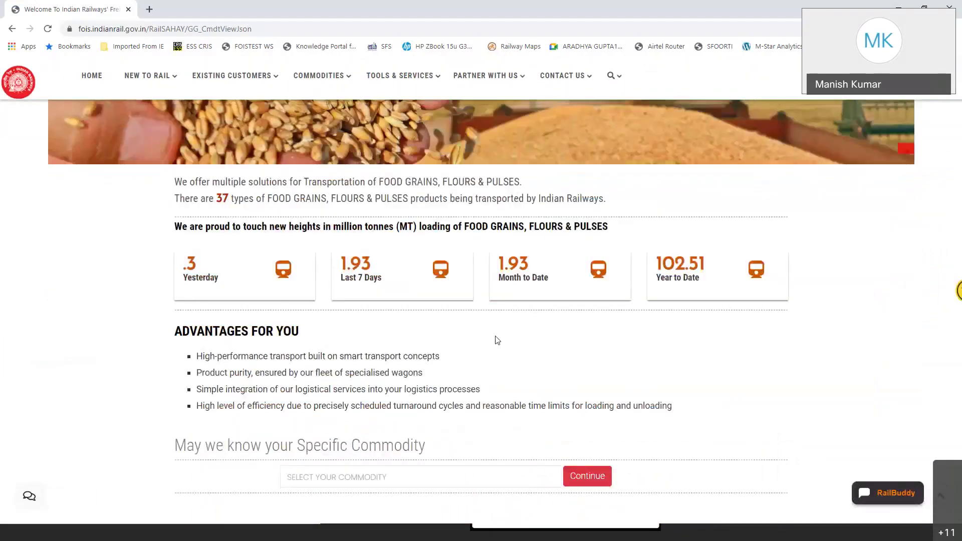
scroll(498, 341, "down", 2)
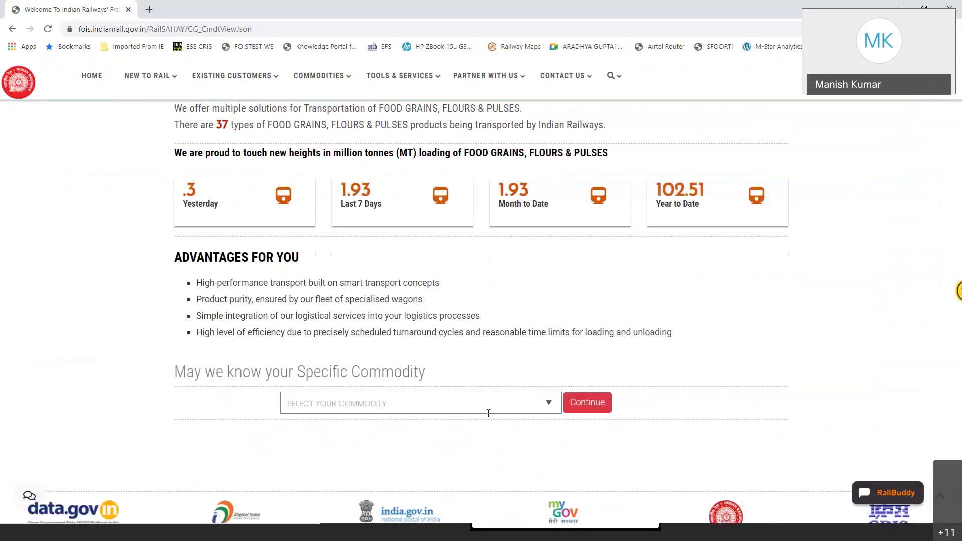
left_click(488, 409)
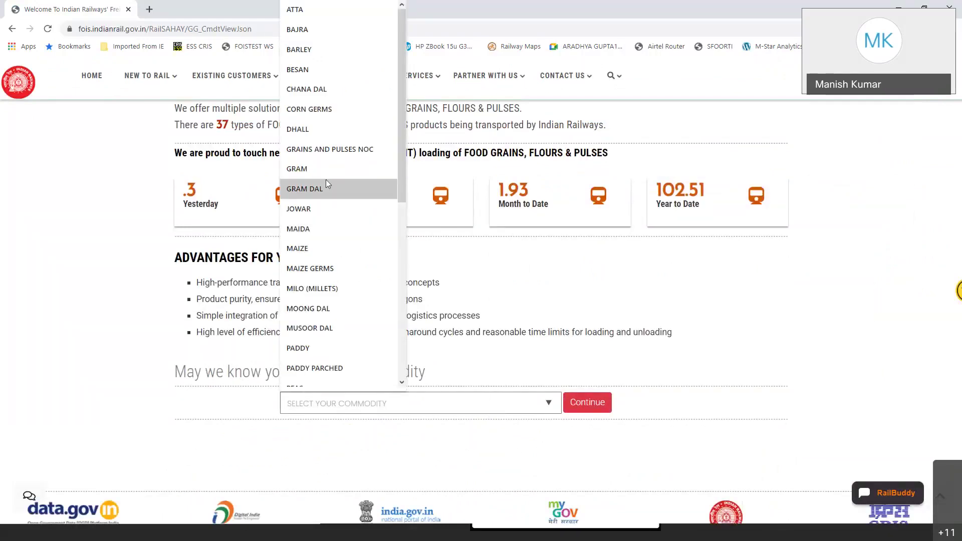
left_click(301, 69)
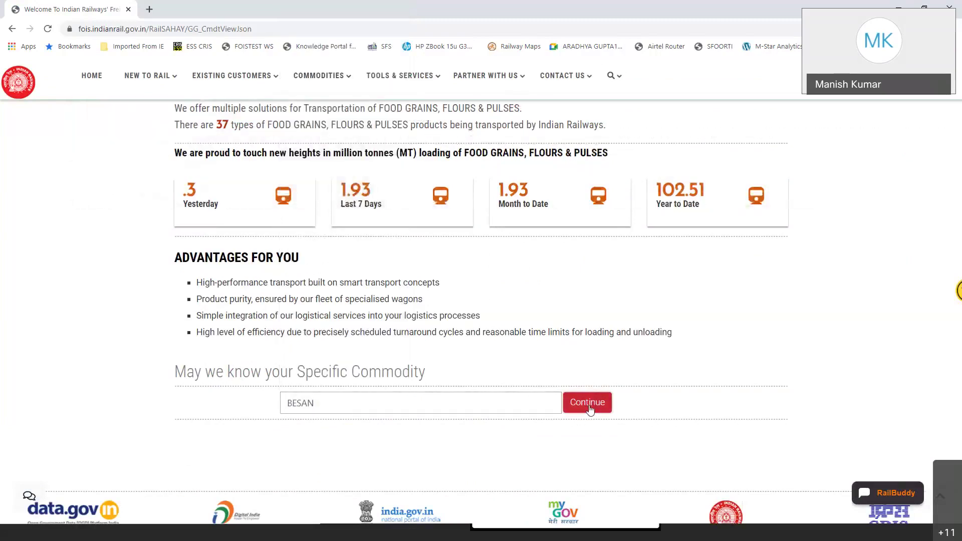
left_click(590, 410)
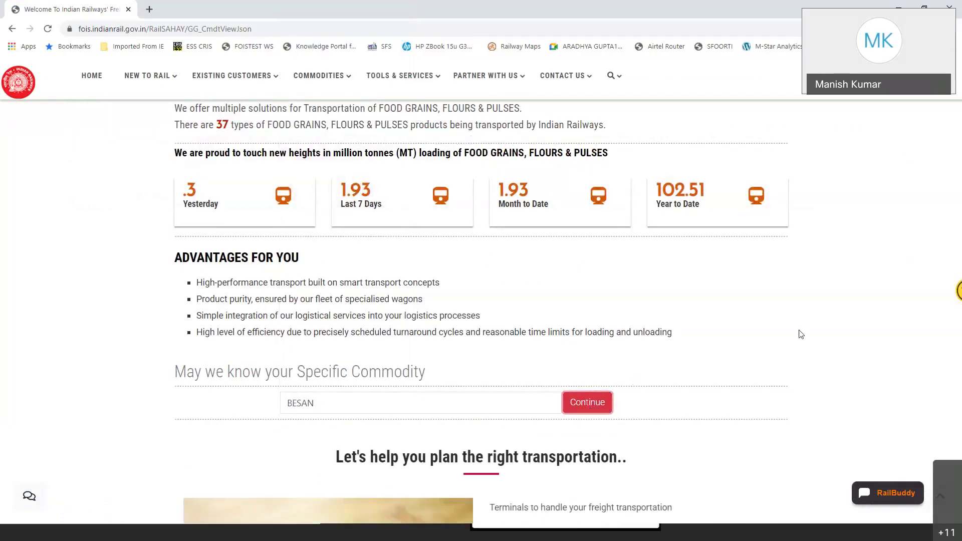
Step: Look through the besan planning sections: Terminal Search, Wagon Catalogue, Incentive Schemes and Rate Slabs
scroll(801, 334, "down", 7)
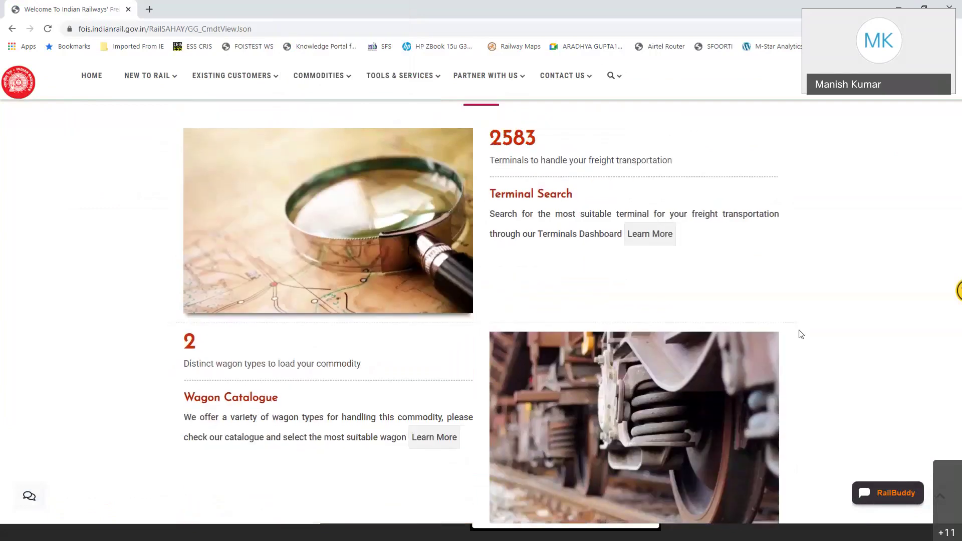
scroll(801, 335, "up", 4)
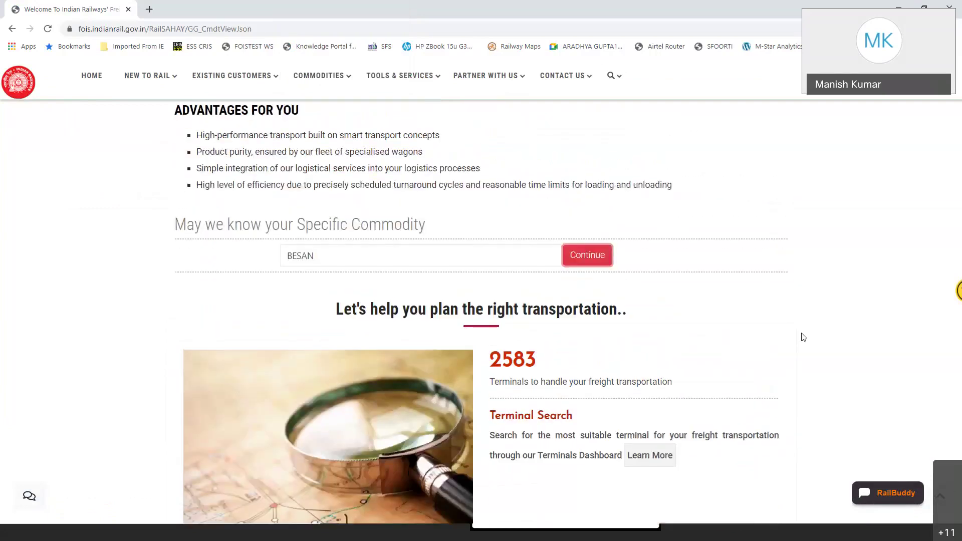
scroll(802, 335, "down", 6)
scroll(804, 337, "down", 4)
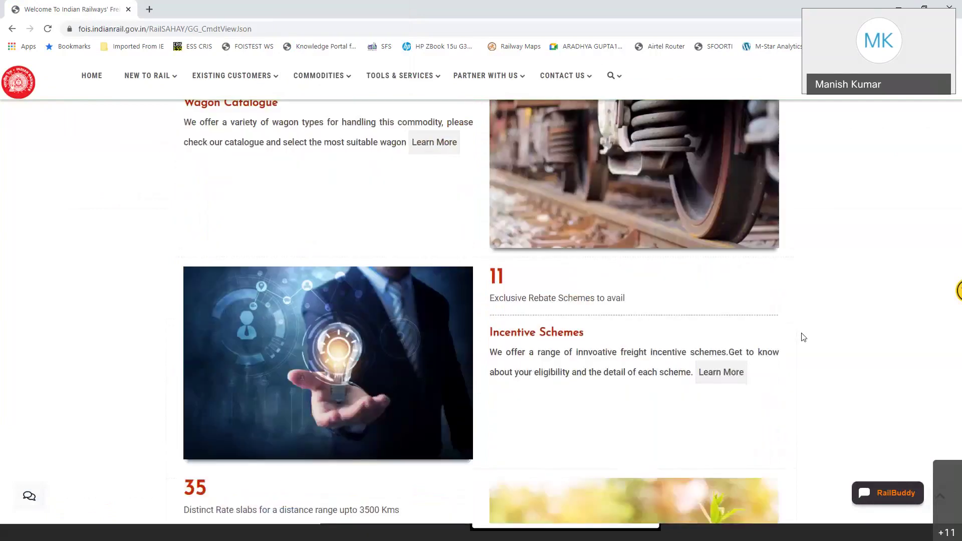
scroll(805, 337, "down", 3)
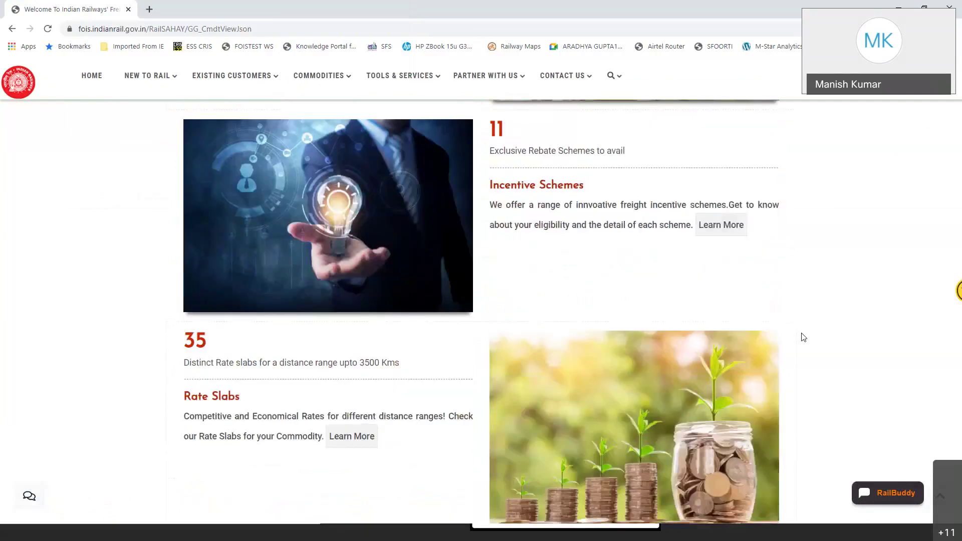
Step: Look over the besan page's Smart Calculator and Two-Point Combinations sections, and return to the start of the page
scroll(805, 338, "down", 4)
scroll(804, 337, "down", 4)
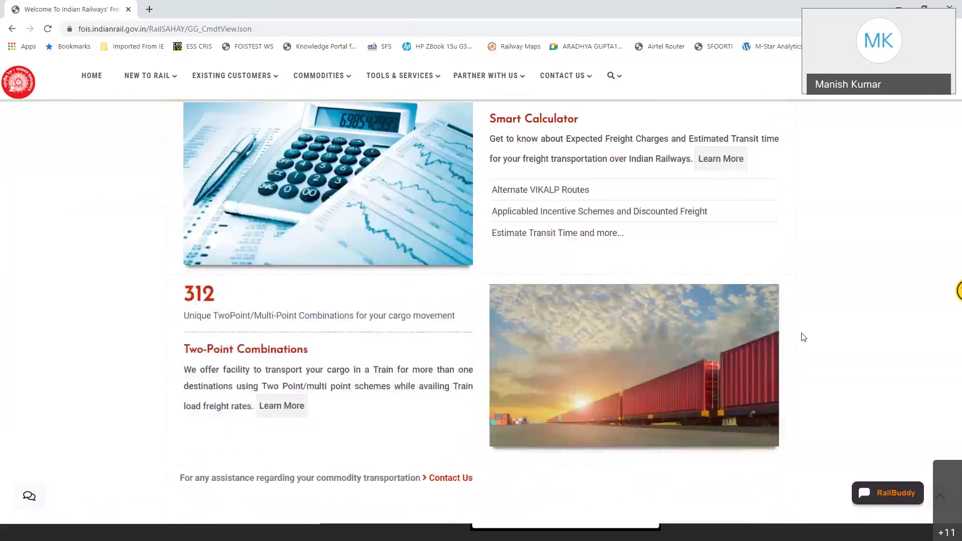
scroll(818, 361, "up", 12)
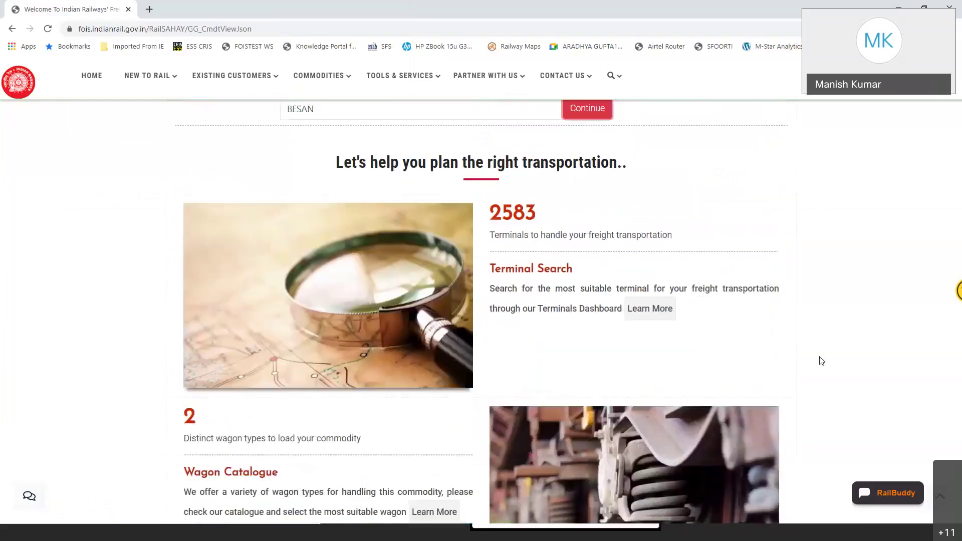
scroll(822, 361, "up", 8)
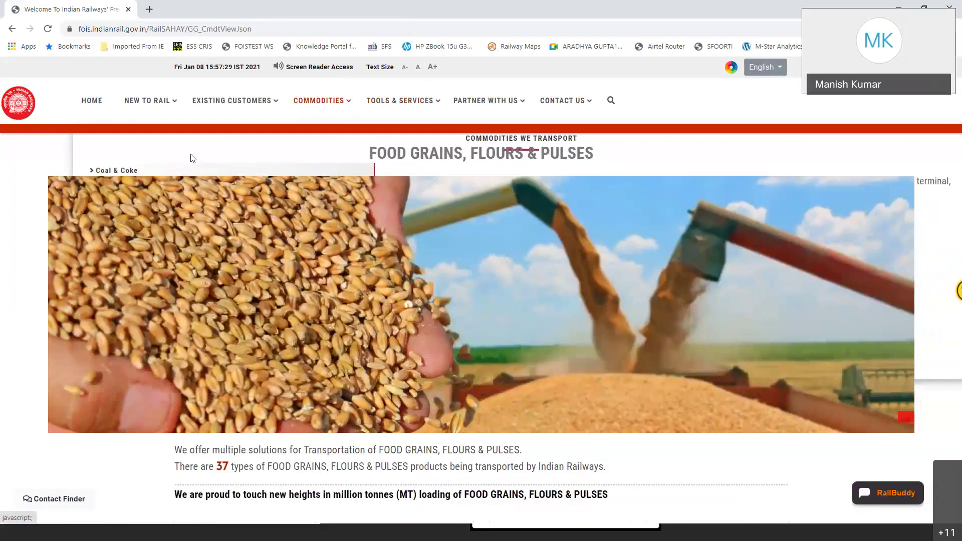
Step: Review the site's offered tools, including Terminal Selector and Freight & Transit Time Estimator, and open the Rate Slabs page
mouse_move(341, 103)
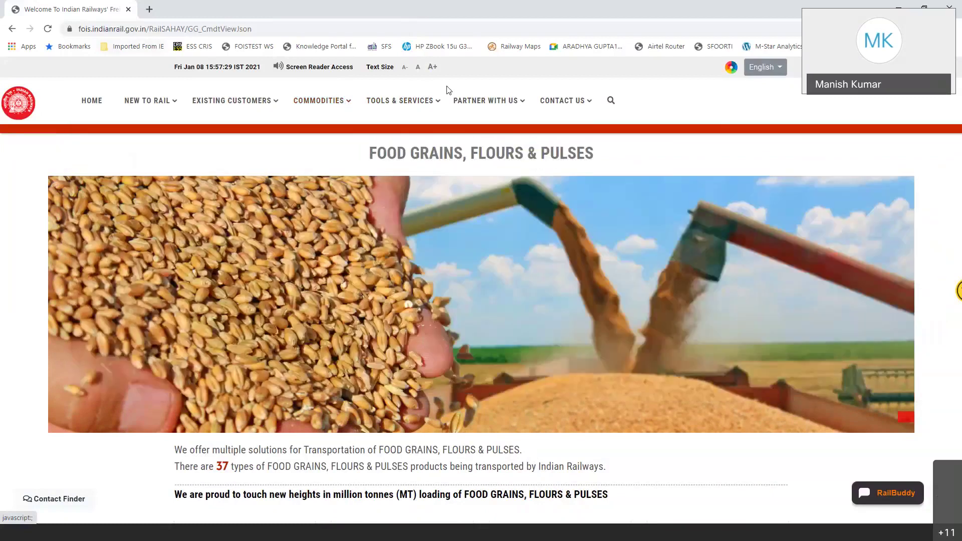
mouse_move(418, 111)
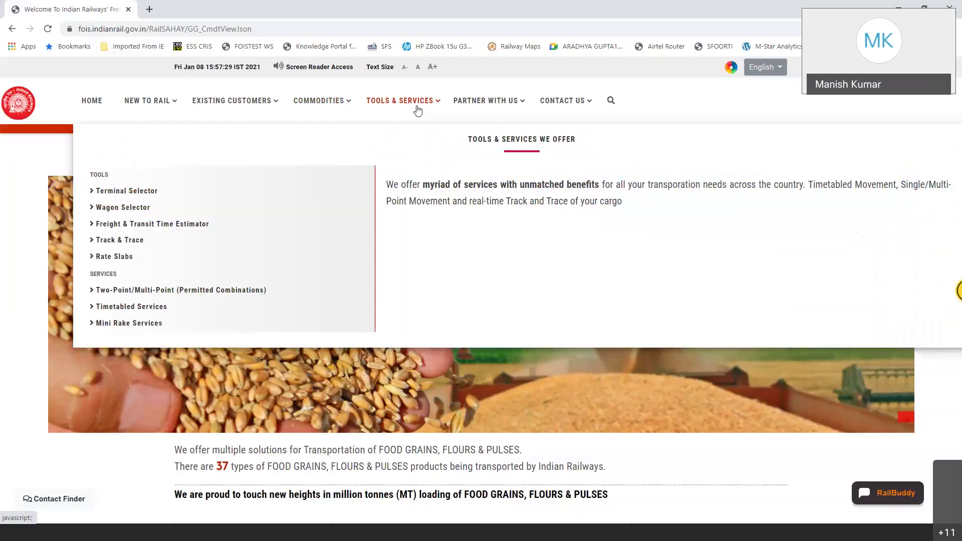
mouse_move(134, 195)
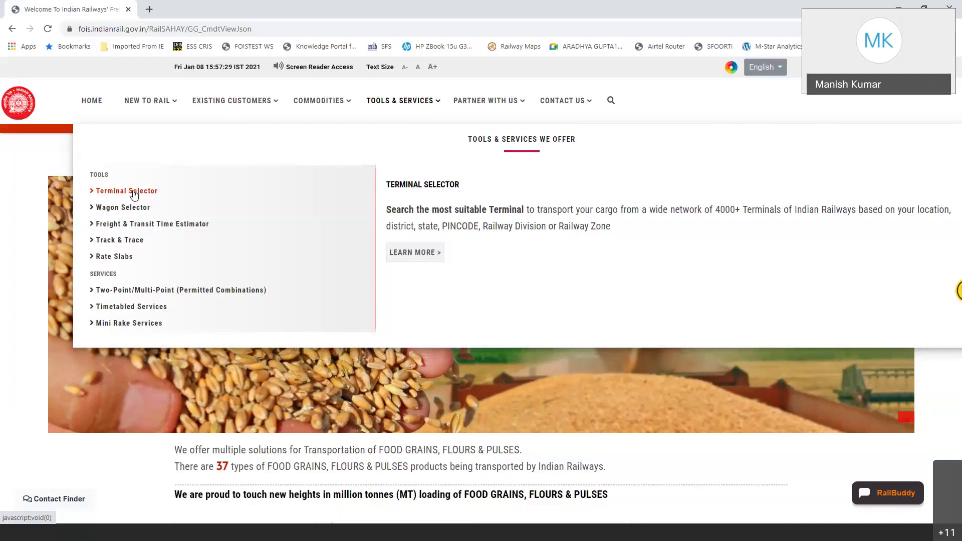
mouse_move(135, 216)
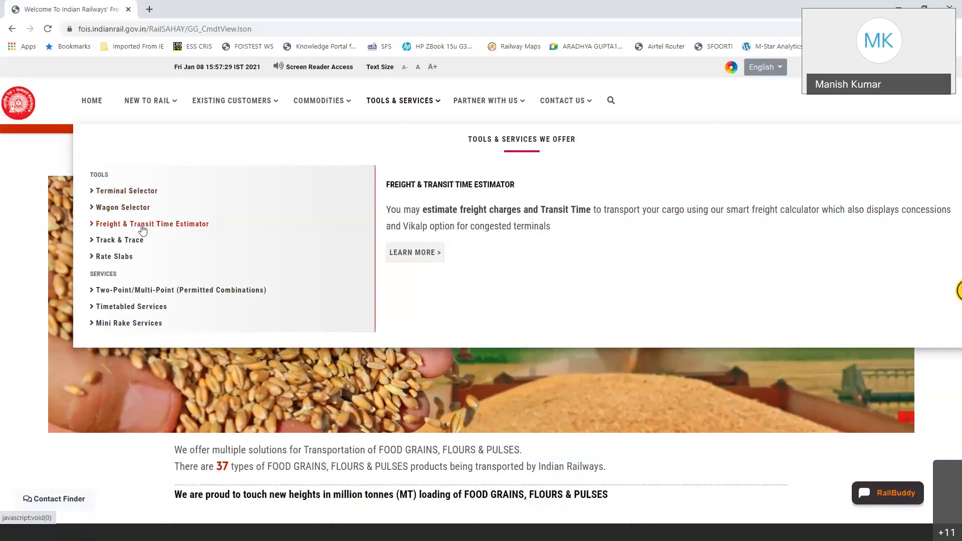
left_click(123, 262)
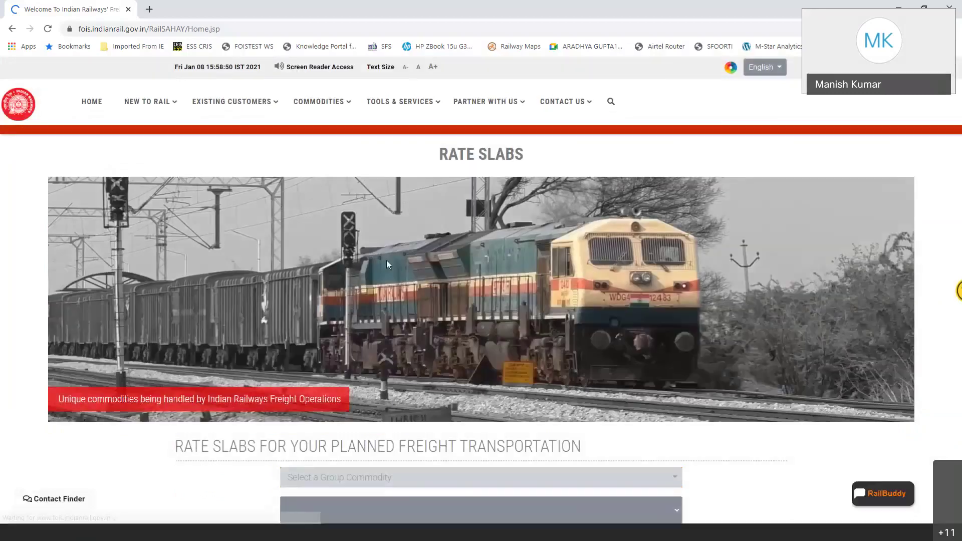
Step: Choose FOODGRAINS,FLOURS AND PULSES as the group commodity for the rate slabs
scroll(387, 281, "down", 3)
left_click(387, 334)
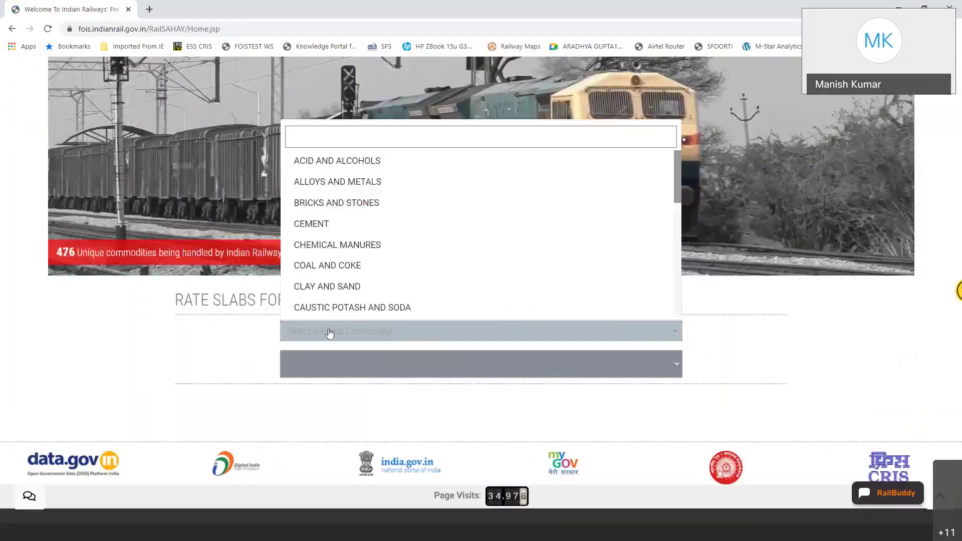
type("foo")
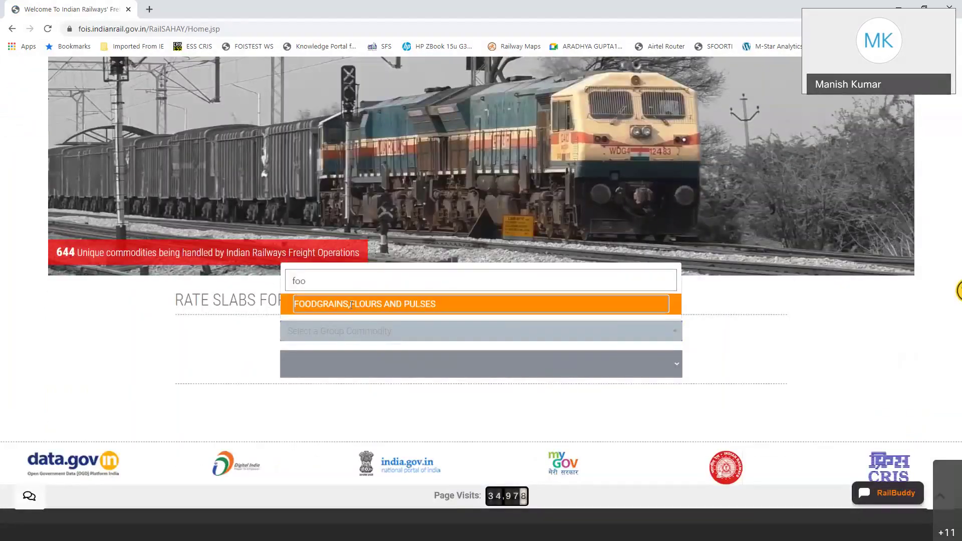
key("Return")
Step: Select MAIZE GERMS as the specific commodity and look through its train load and wagon load rates by distance
scroll(360, 363, "down", 4)
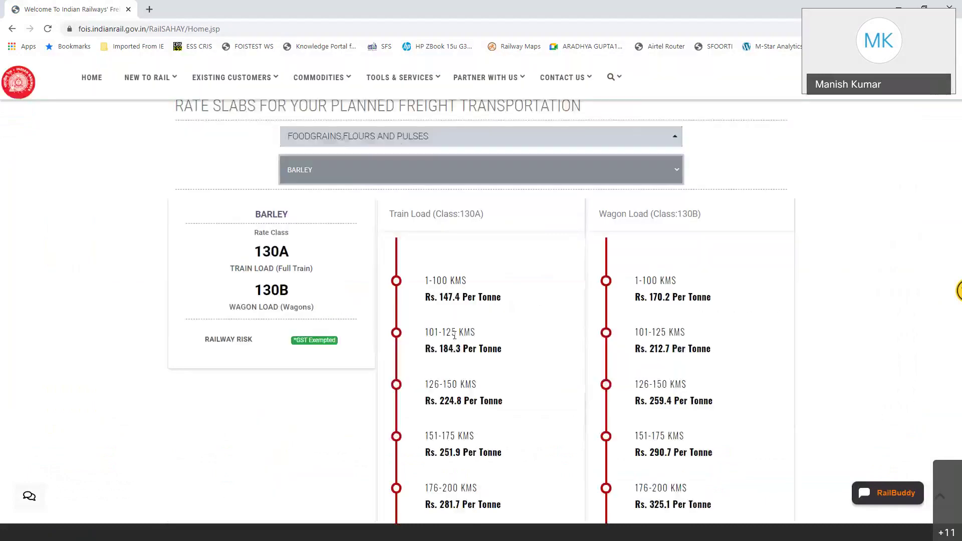
left_click(567, 169)
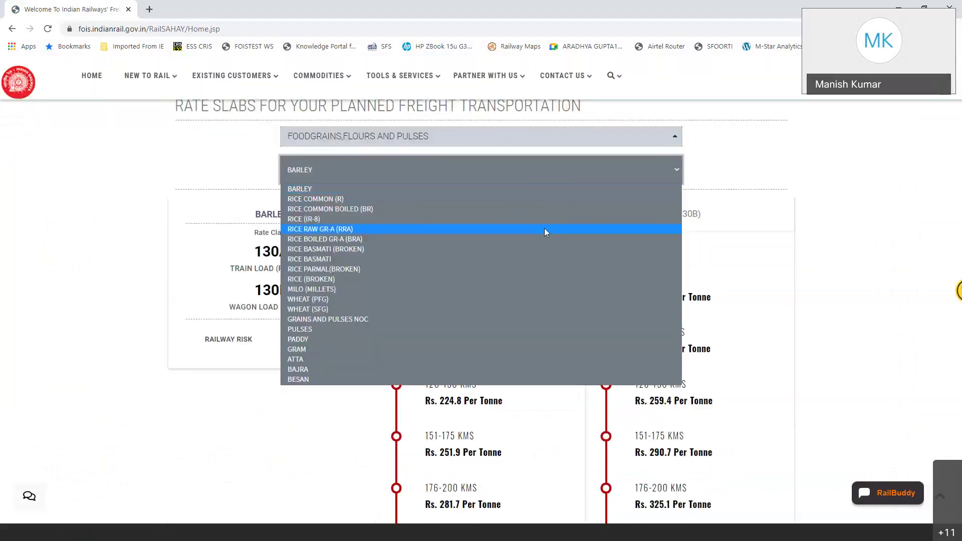
left_click(546, 219)
left_click(544, 173)
scroll(521, 371, "down", 5)
left_click(522, 373)
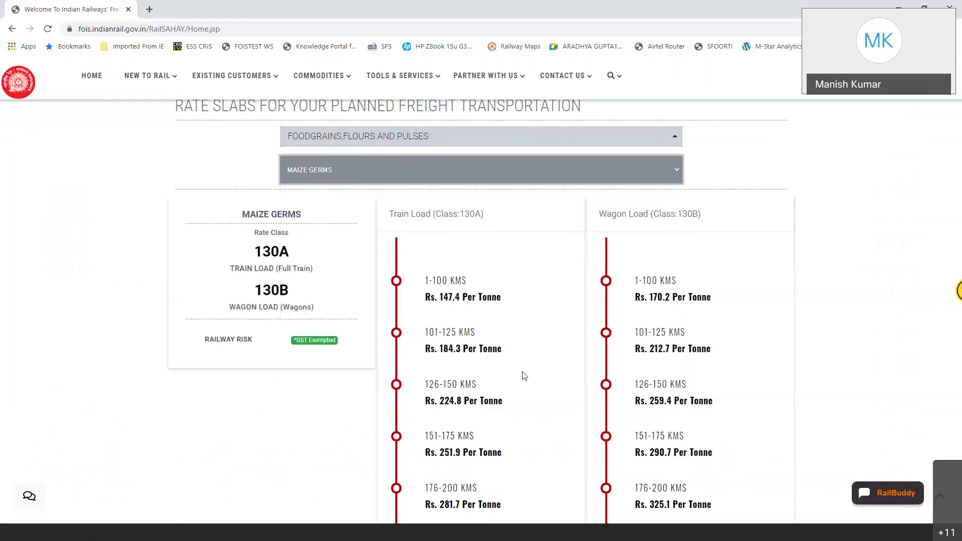
scroll(525, 376, "down", 7)
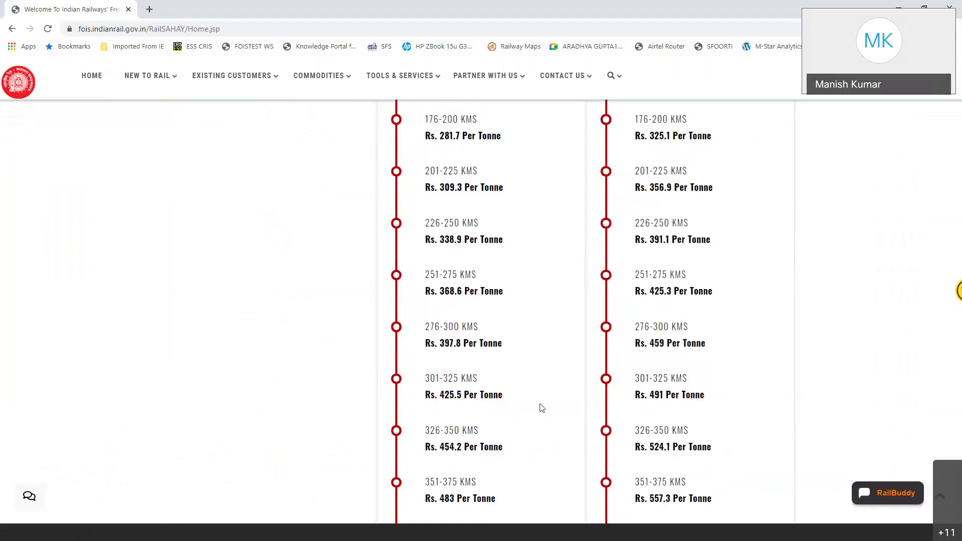
Step: Open the Two-Point/Multi-Point (Permitted Combinations) service page
scroll(541, 408, "up", 10)
left_click(403, 106)
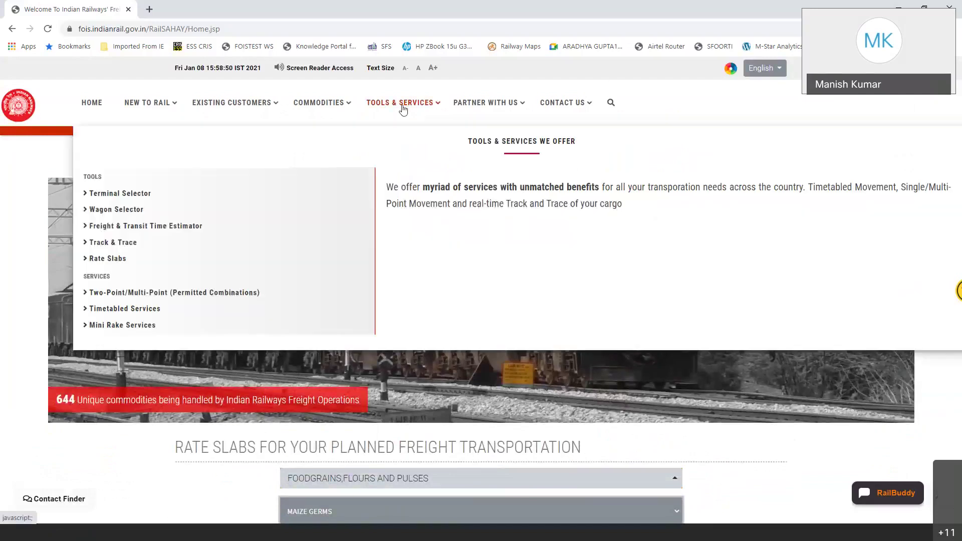
left_click(173, 297)
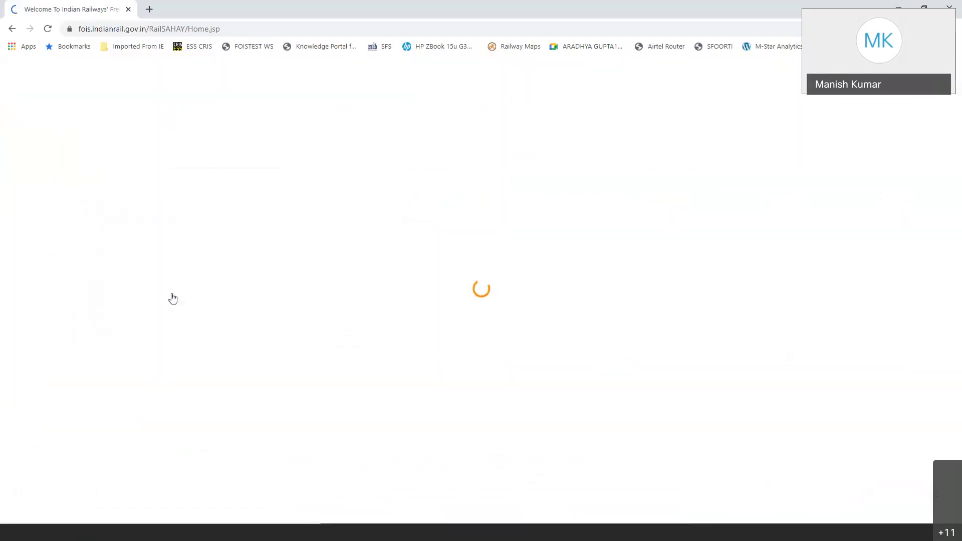
Step: Set the combination search to For Loading with CEMT-CEMENT as the commodity
scroll(553, 252, "down", 3)
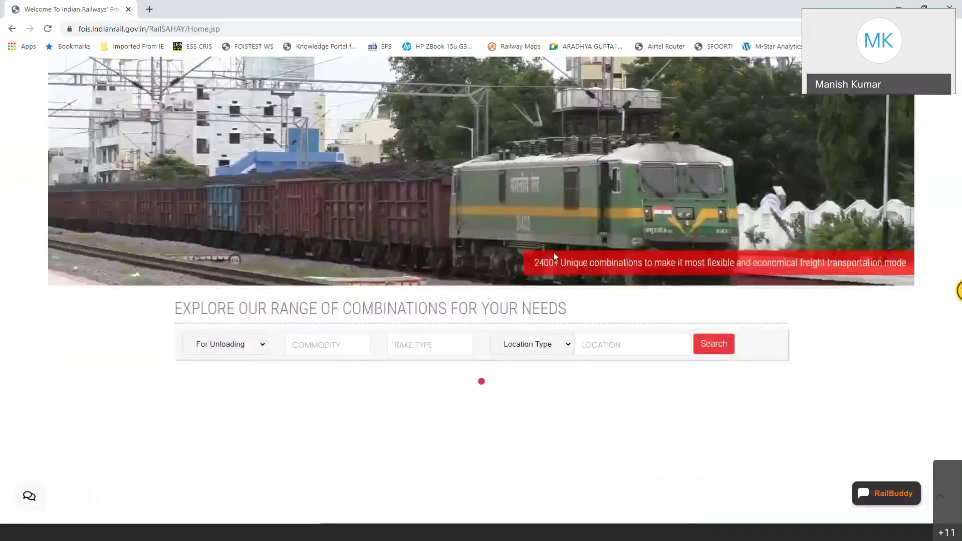
left_click(265, 348)
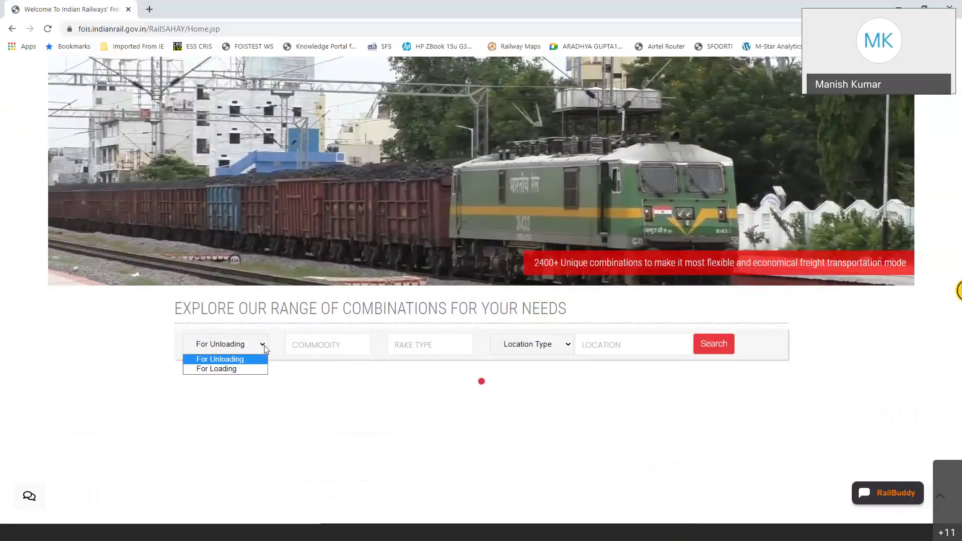
left_click(260, 369)
left_click(324, 344)
type("CEME")
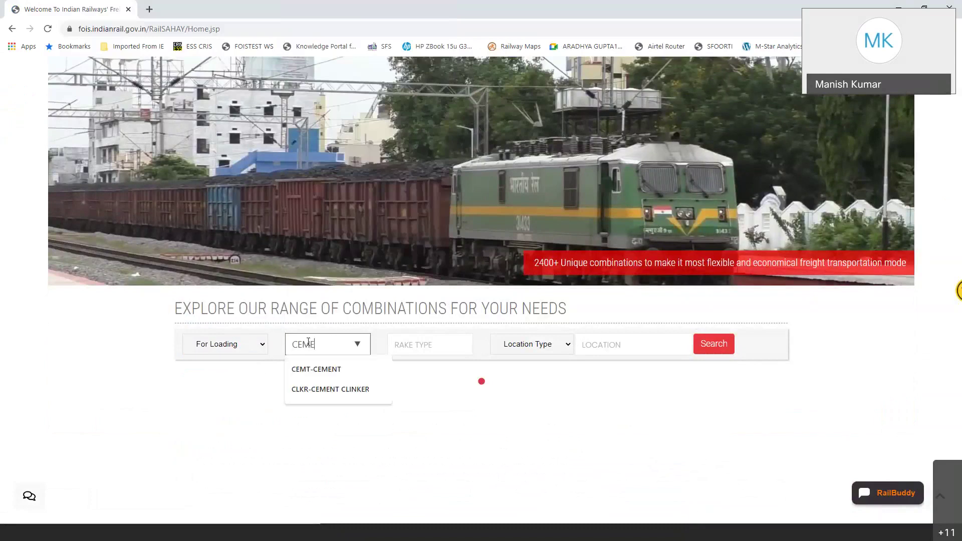
left_click(335, 369)
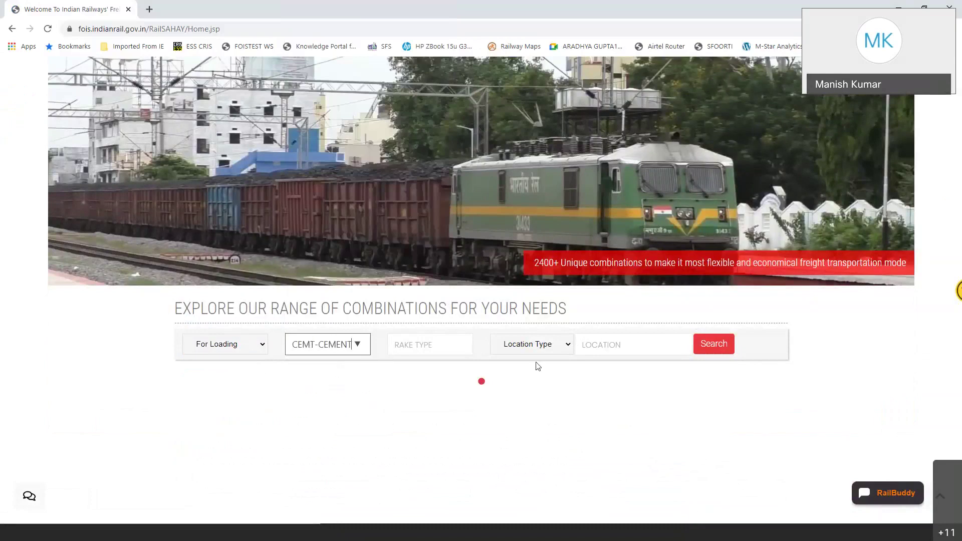
Step: Restrict the location to the state MH-MAHARASHTRA, run the combination search and look over the matching station pairs
left_click(541, 350)
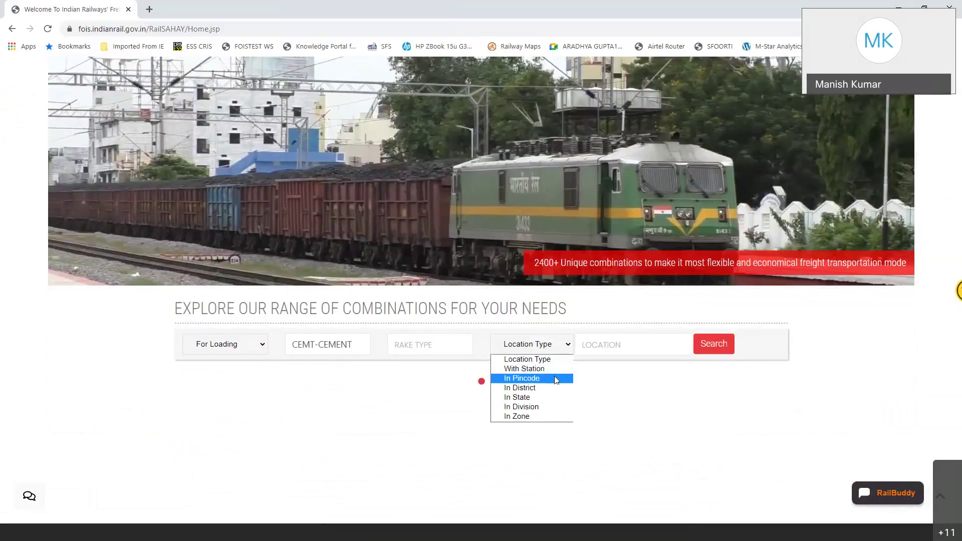
left_click(557, 404)
left_click(595, 355)
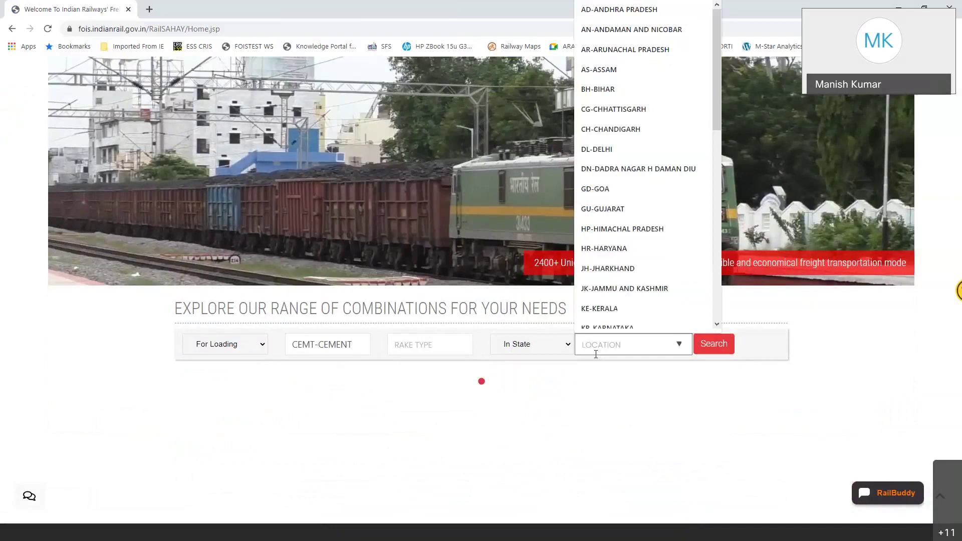
type("MAH")
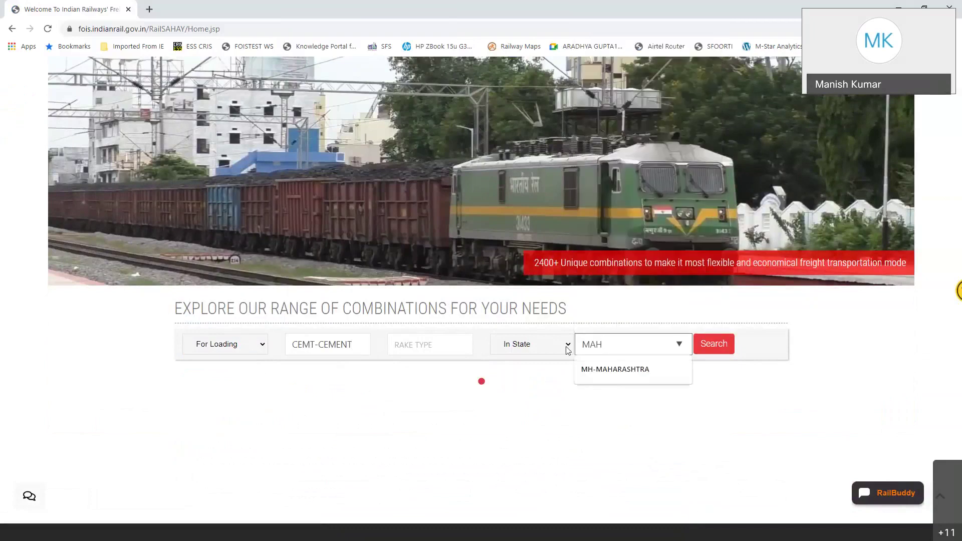
left_click(603, 368)
left_click(703, 353)
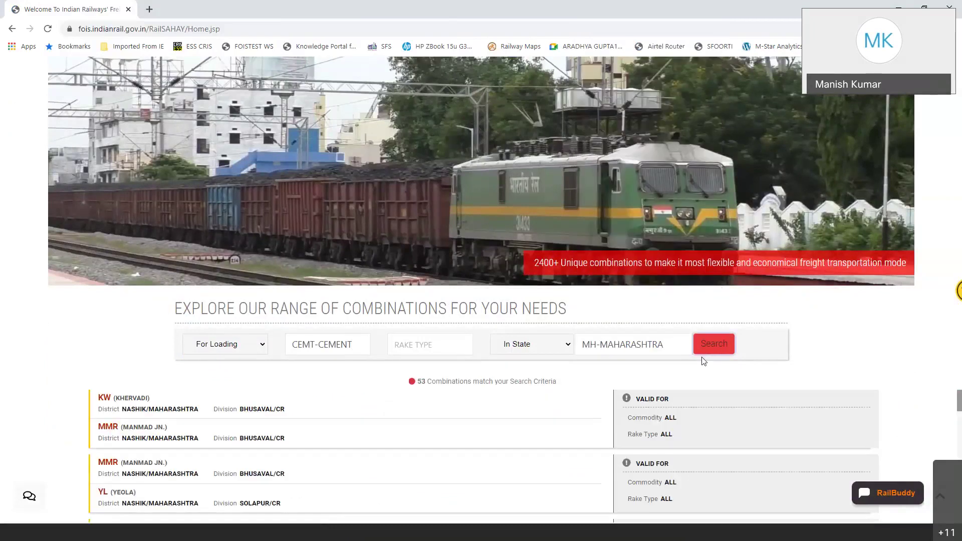
scroll(515, 391, "down", 1)
scroll(516, 391, "down", 1)
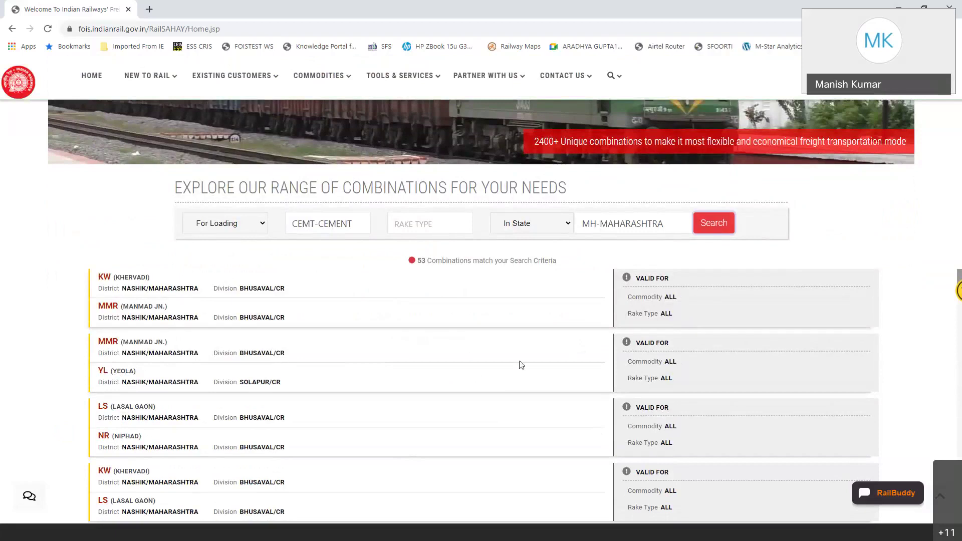
Step: Examine the list of permitted combinations for loading cement in Maharashtra
scroll(518, 365, "down", 10)
scroll(526, 374, "down", 10)
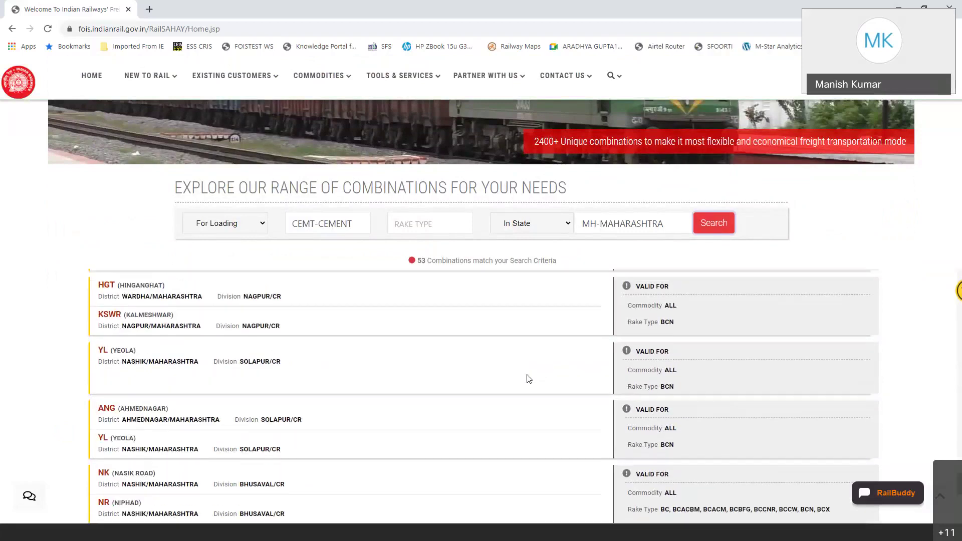
scroll(531, 391, "down", 5)
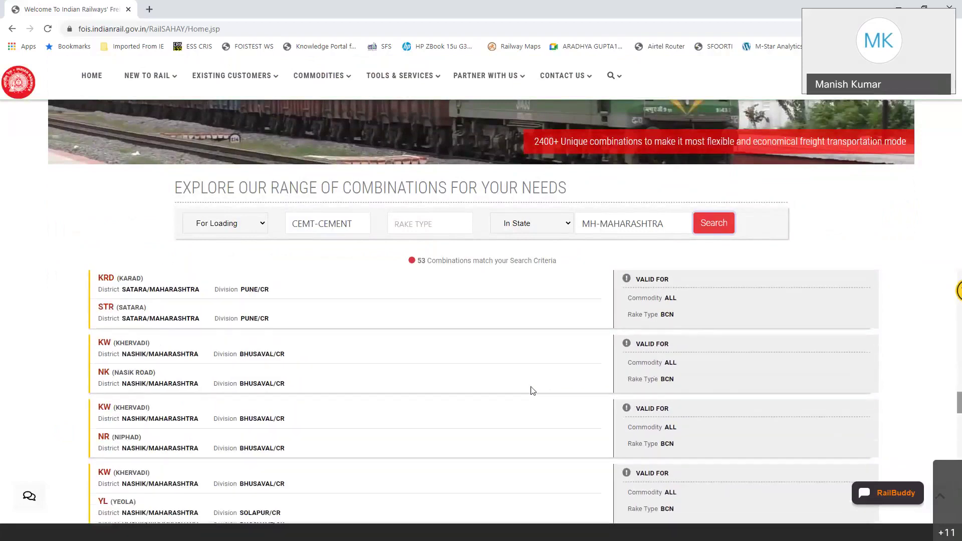
Step: Open Timetabled Services and view the Vasai Road Jn. to Pipavav Port route's schedule and current train movements
scroll(502, 301, "up", 15)
left_click(423, 76)
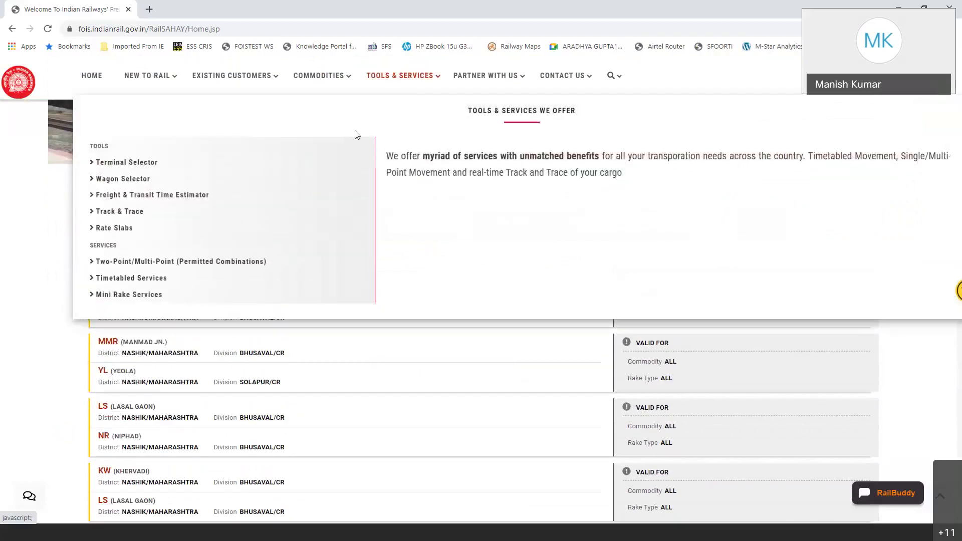
left_click(149, 279)
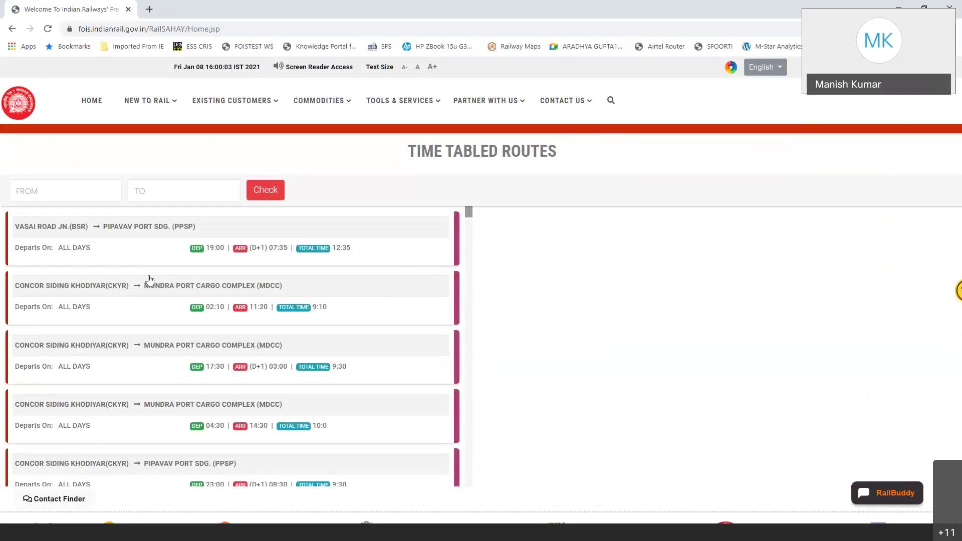
left_click(199, 244)
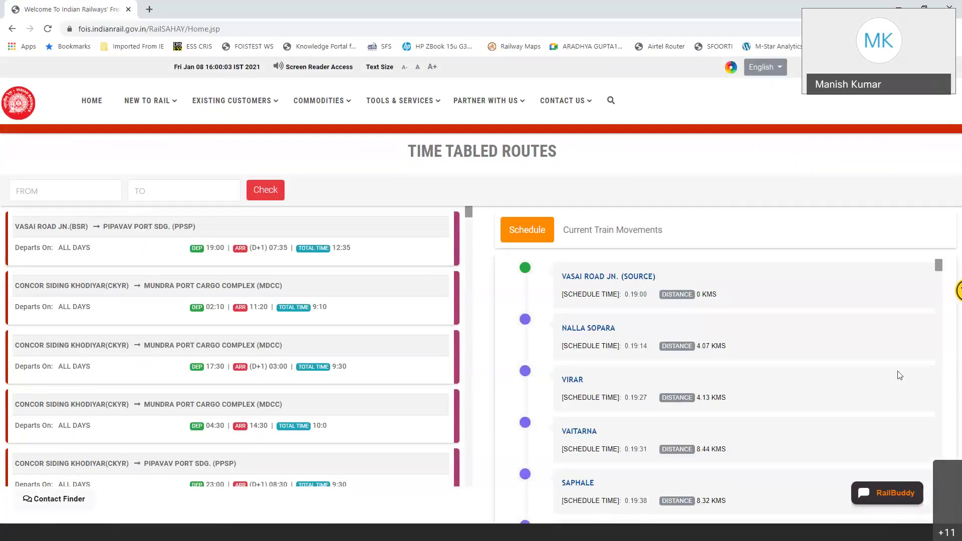
left_click(647, 237)
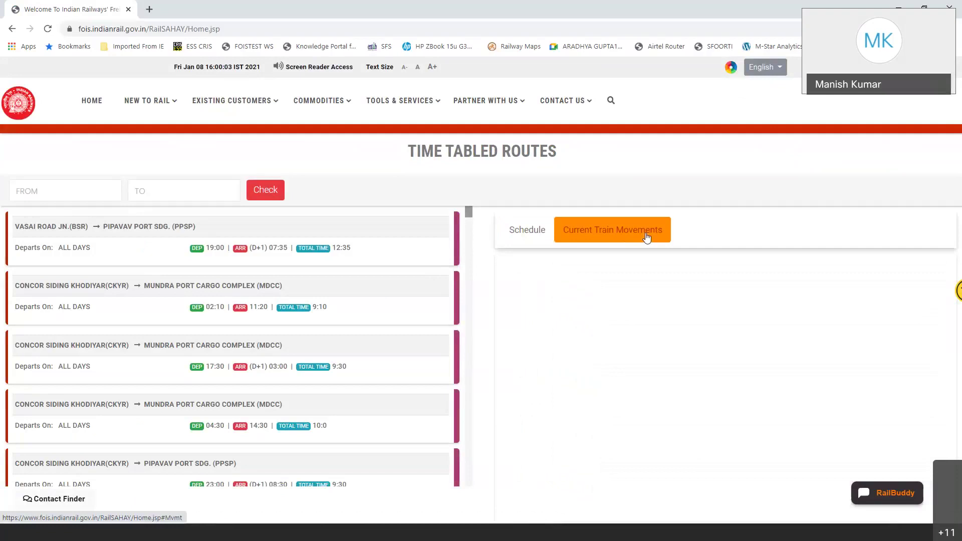
Step: Return to the schedule view and browse the schedules of other timetabled routes, including Concor Siding Khodiyar and Dadri to Mundra Port
left_click(532, 233)
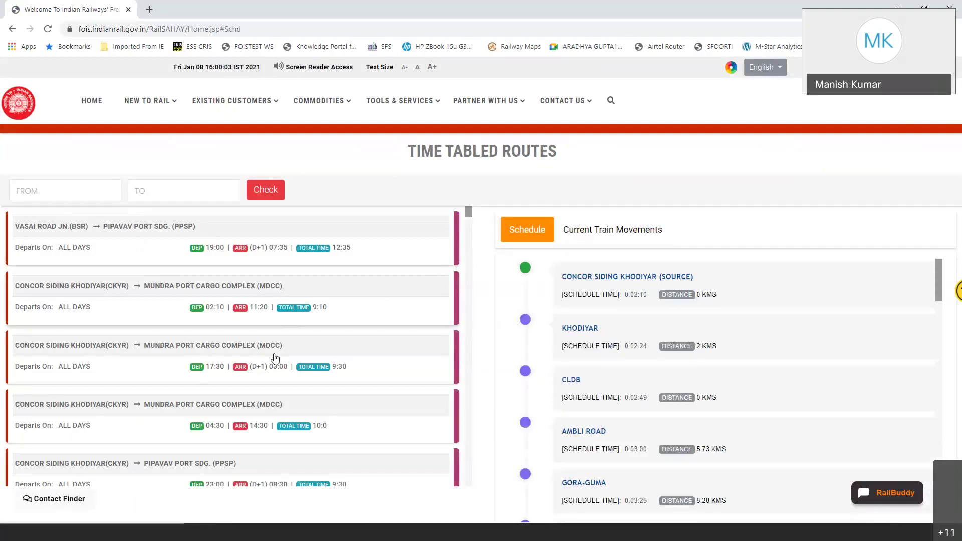
scroll(283, 420, "down", 5)
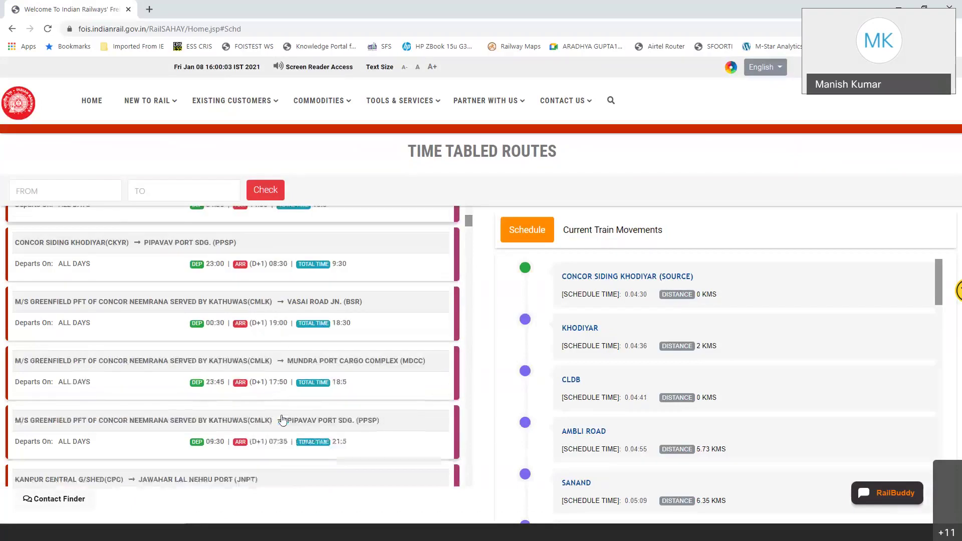
scroll(283, 420, "down", 4)
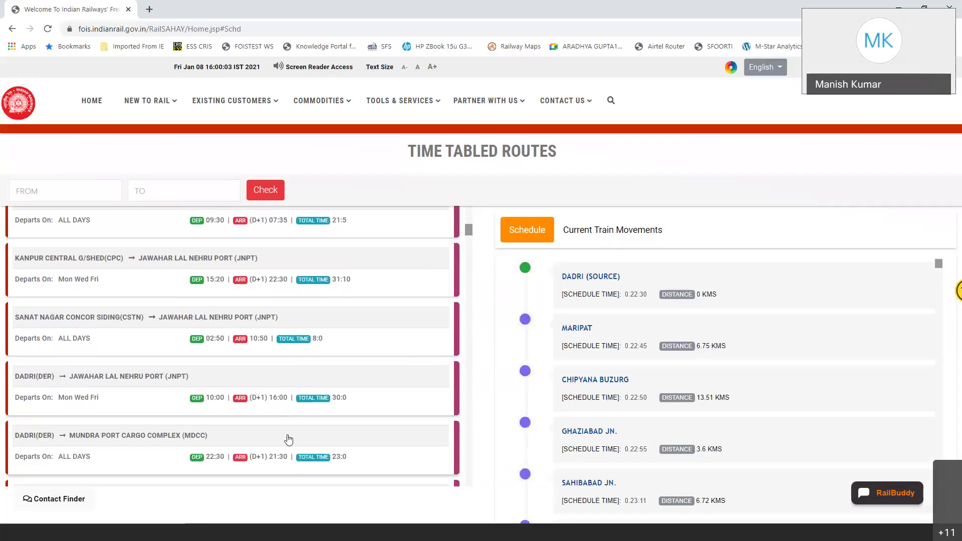
Step: Open the Mini Rake Services page and review its features and all rate slabs, including the one beyond 2000 km
mouse_move(430, 101)
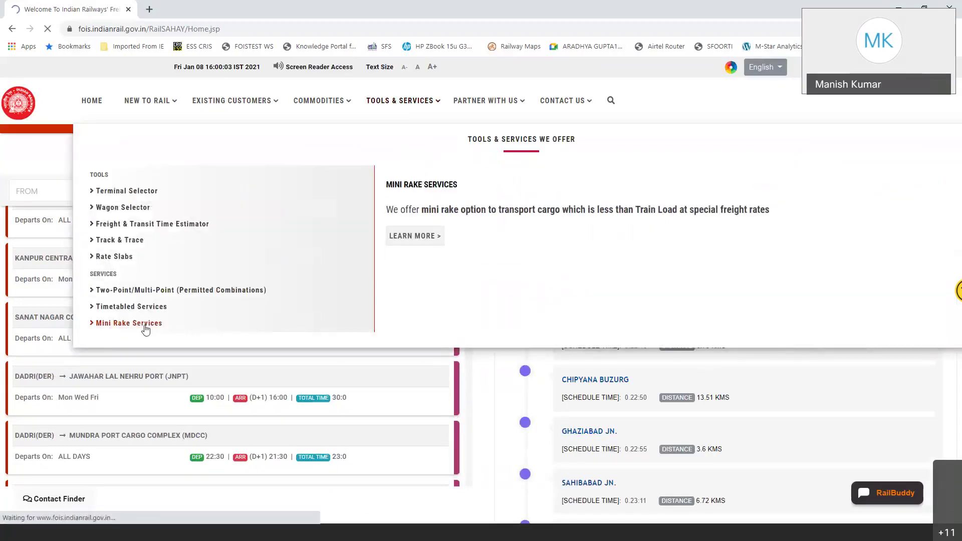
left_click(145, 329)
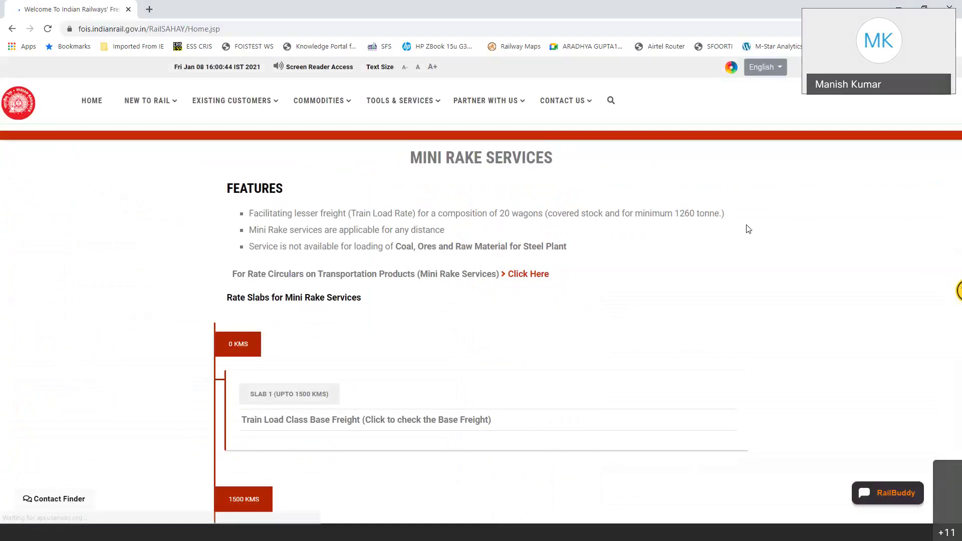
scroll(509, 320, "down", 3)
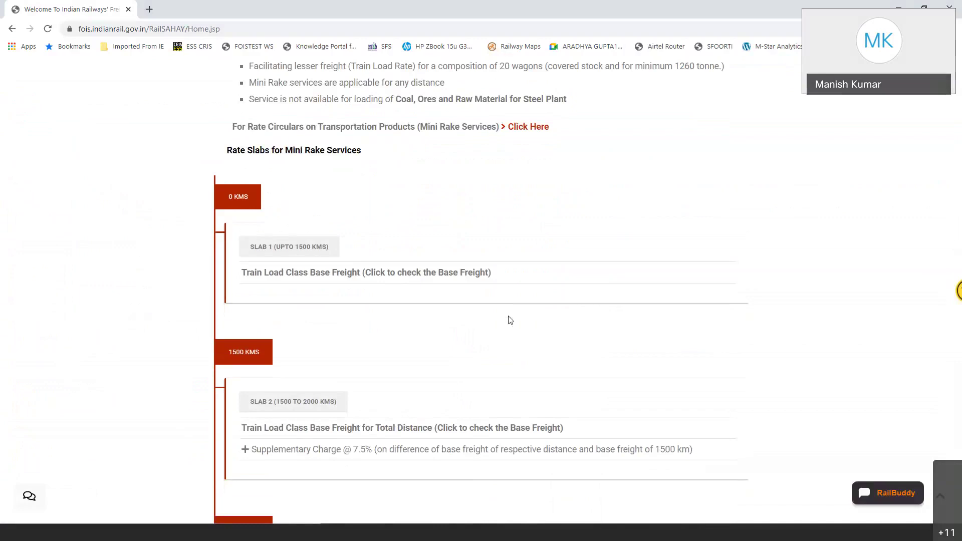
scroll(510, 320, "down", 4)
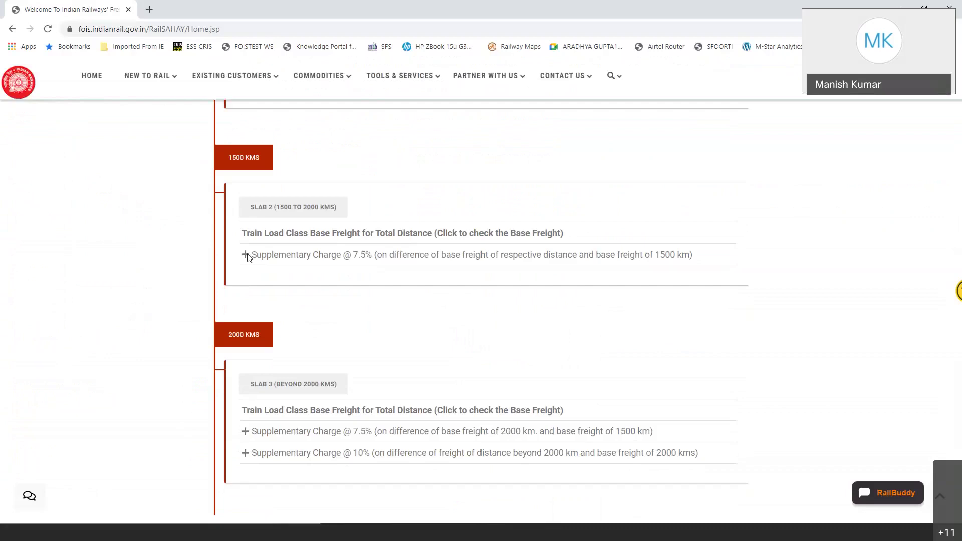
scroll(394, 334, "down", 3)
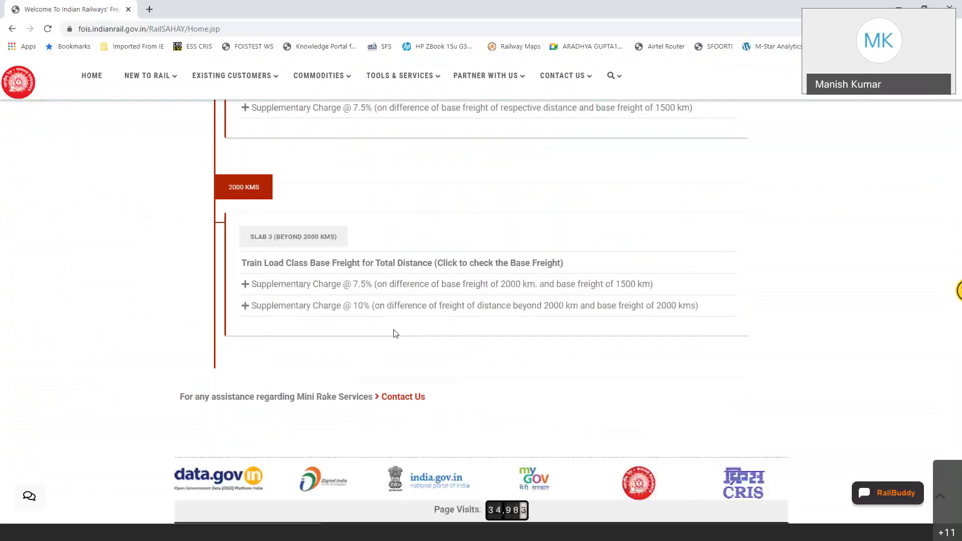
Step: Open the Join Our Network page on owning a terminal and show the application process for a private siding
scroll(402, 344, "up", 10)
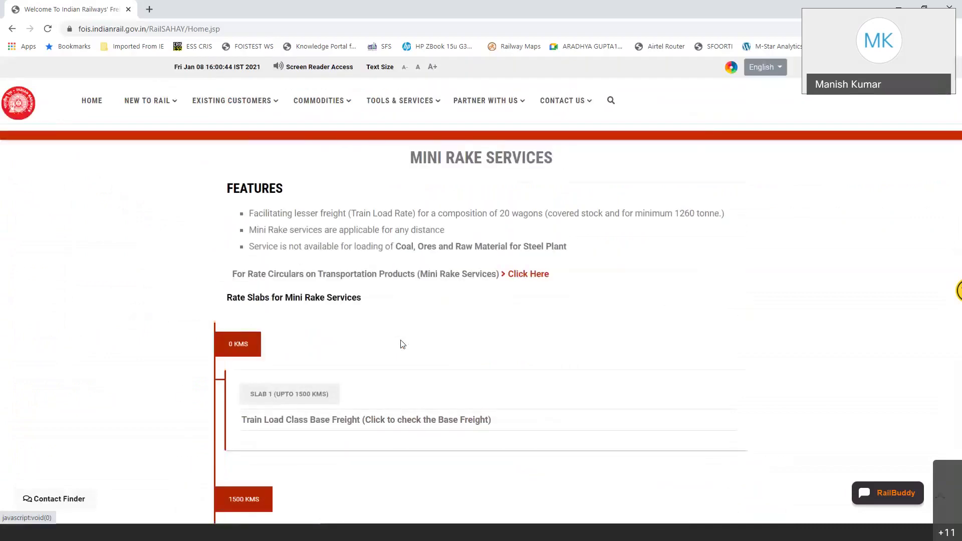
mouse_move(448, 107)
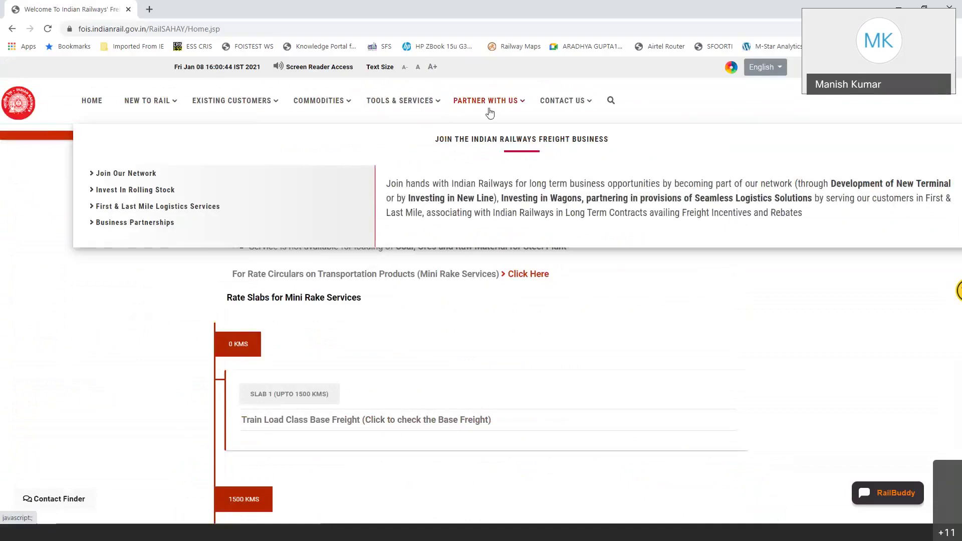
left_click(140, 175)
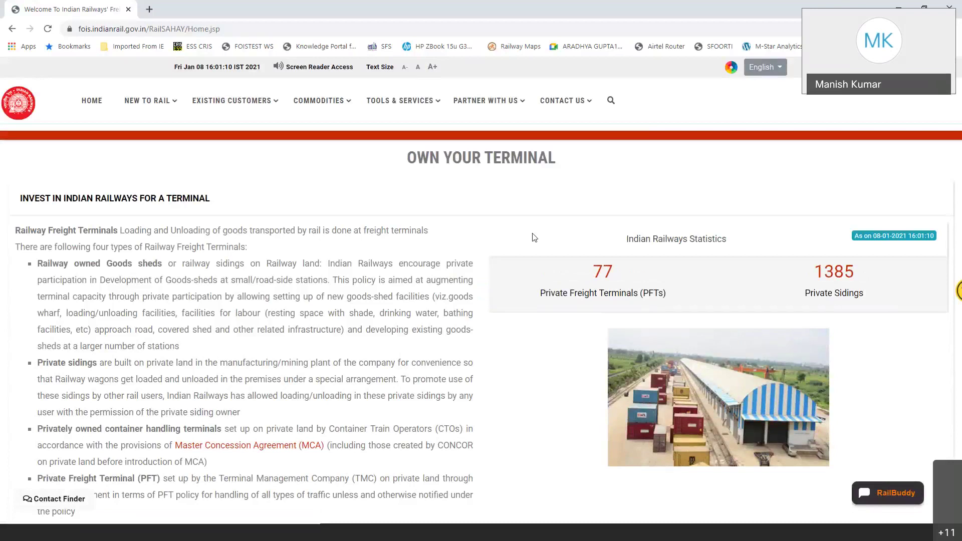
scroll(535, 237, "down", 1)
scroll(534, 238, "down", 5)
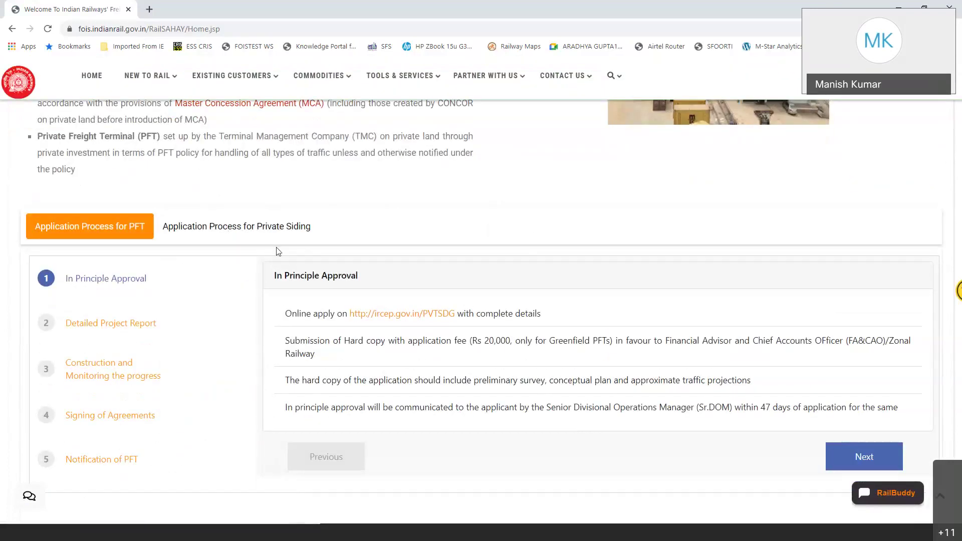
left_click(284, 228)
Step: Open the Invest In Rolling Stock page and expand the Automobiles Freight Train Operator and General Purpose Wagons schemes
mouse_move(486, 75)
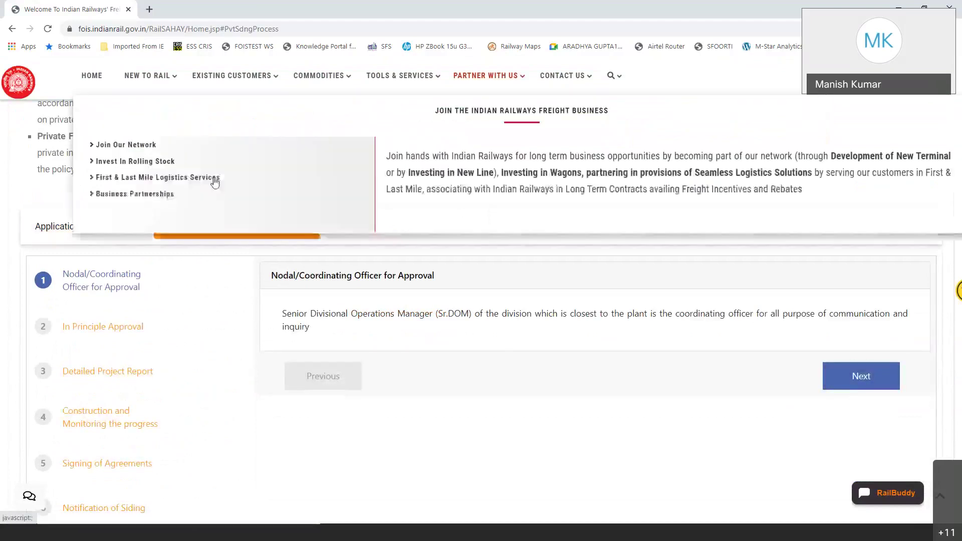
left_click(173, 161)
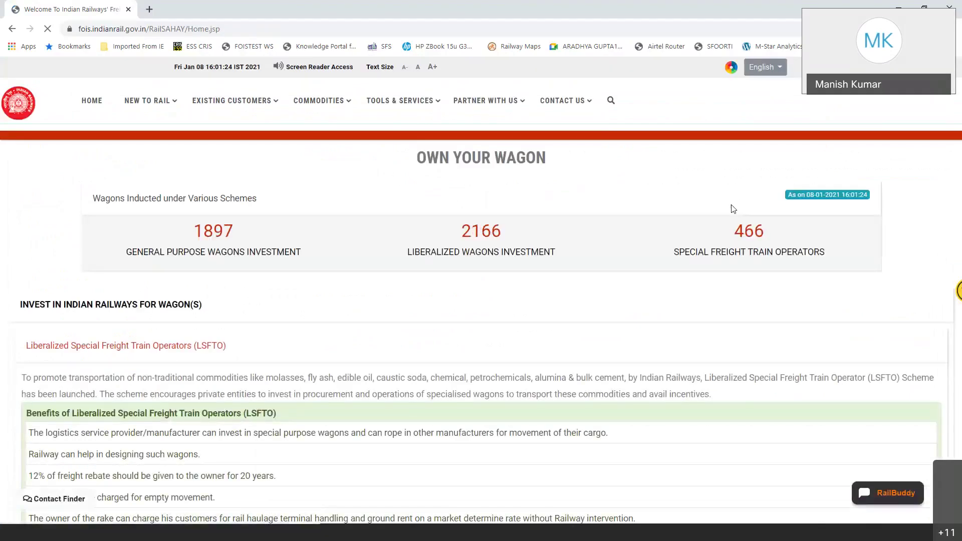
scroll(864, 172, "down", 3)
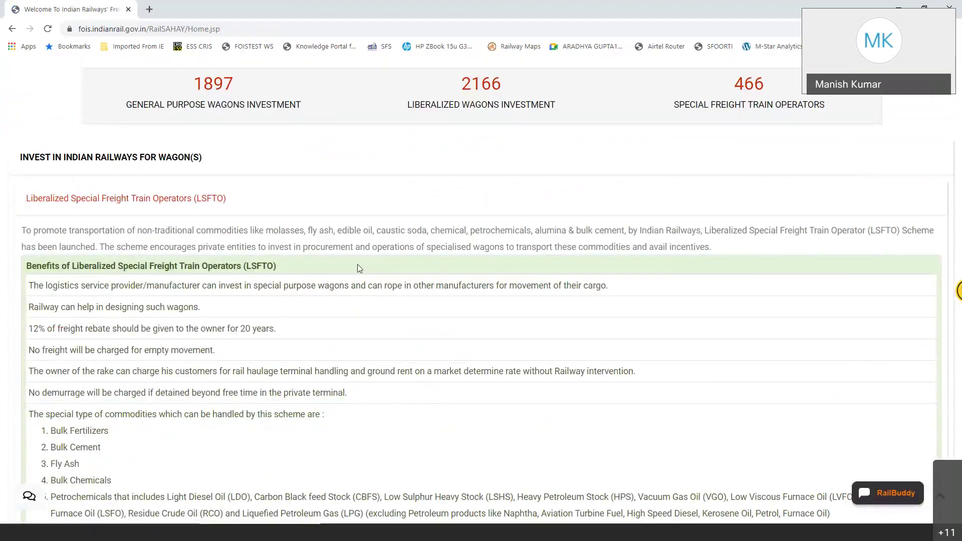
scroll(360, 268, "down", 5)
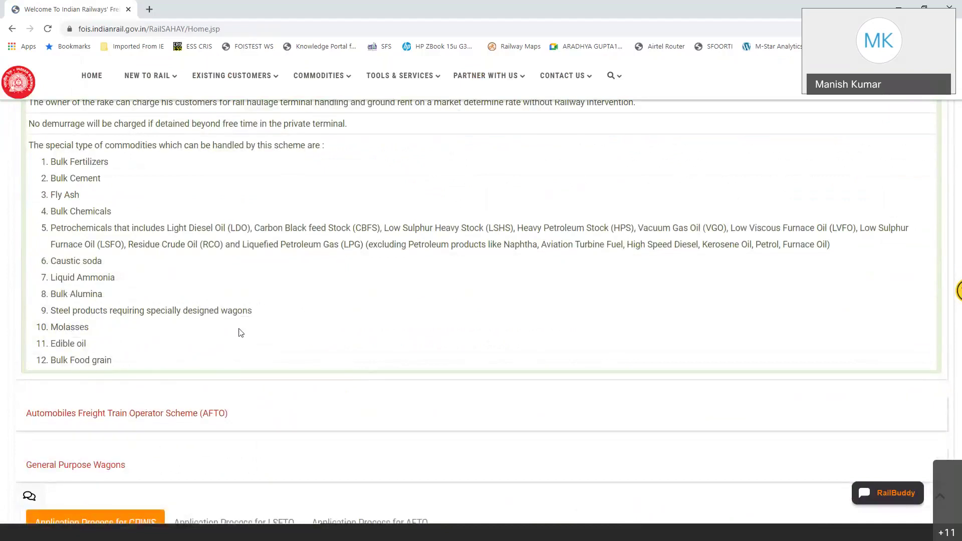
scroll(240, 335, "down", 1)
left_click(240, 347)
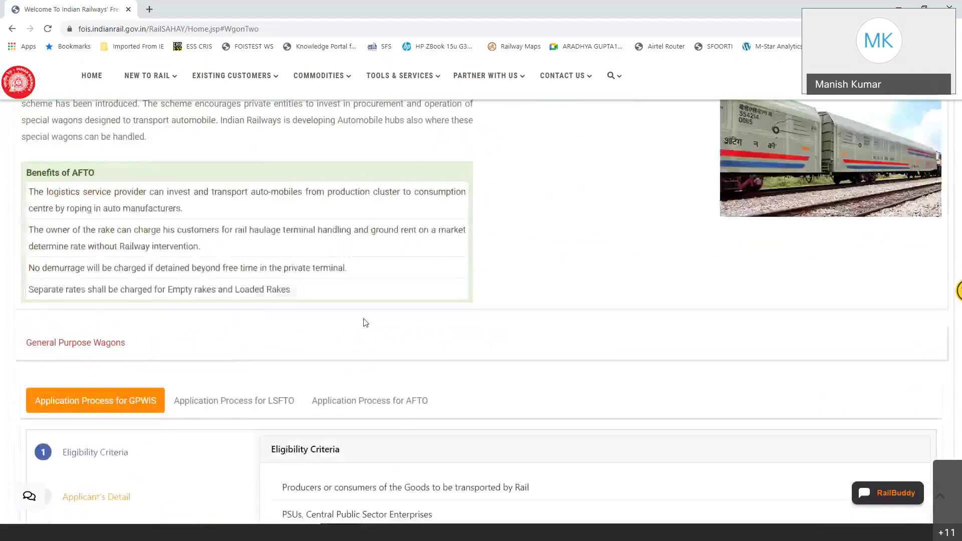
left_click(365, 328)
Step: View the LSFTO and AFTO application processes, including AFTO's Application/Registration and Signing of Agreement stages
left_click(254, 377)
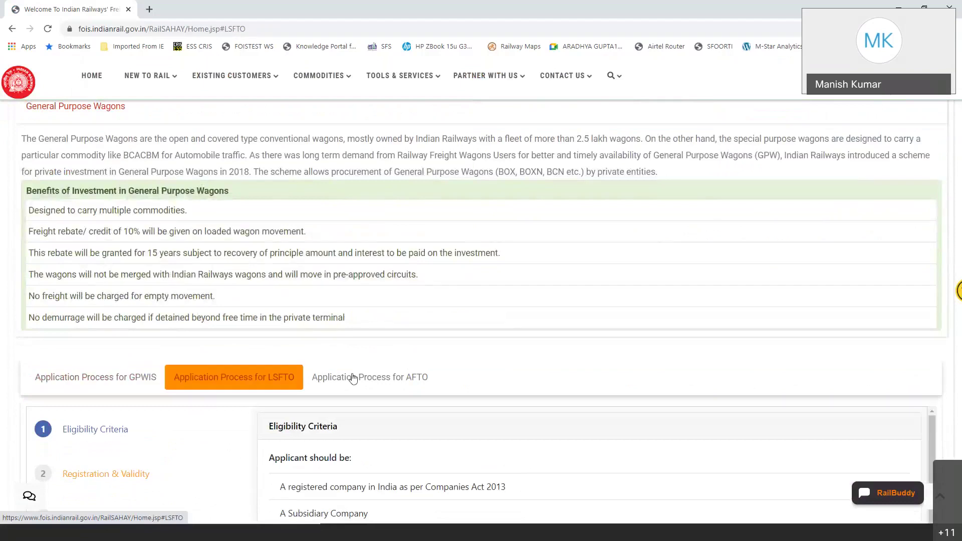
left_click(353, 377)
scroll(509, 337, "down", 4)
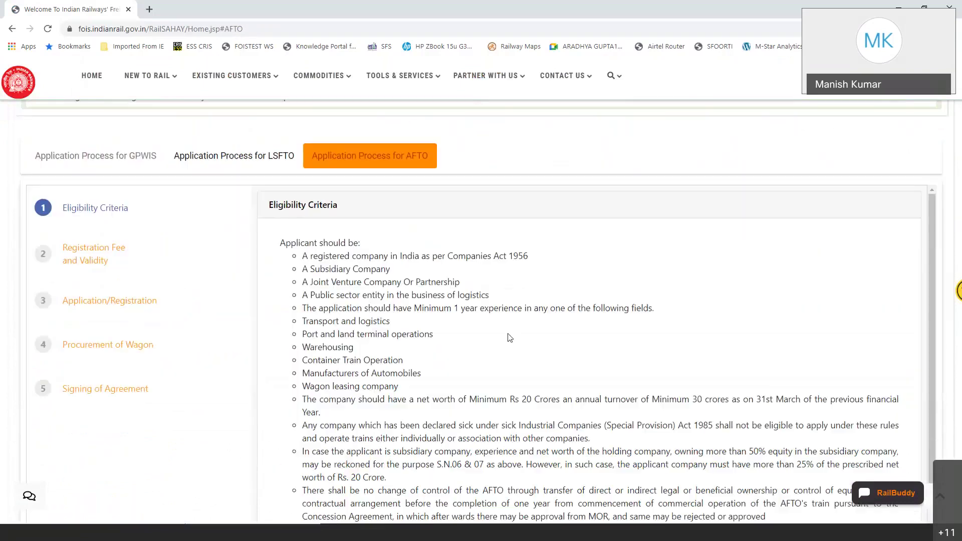
left_click(135, 306)
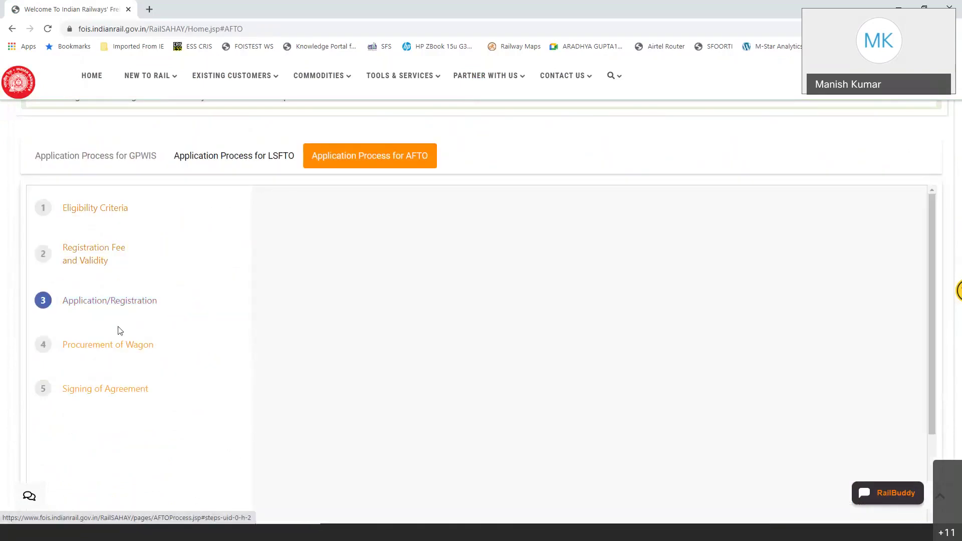
left_click(123, 389)
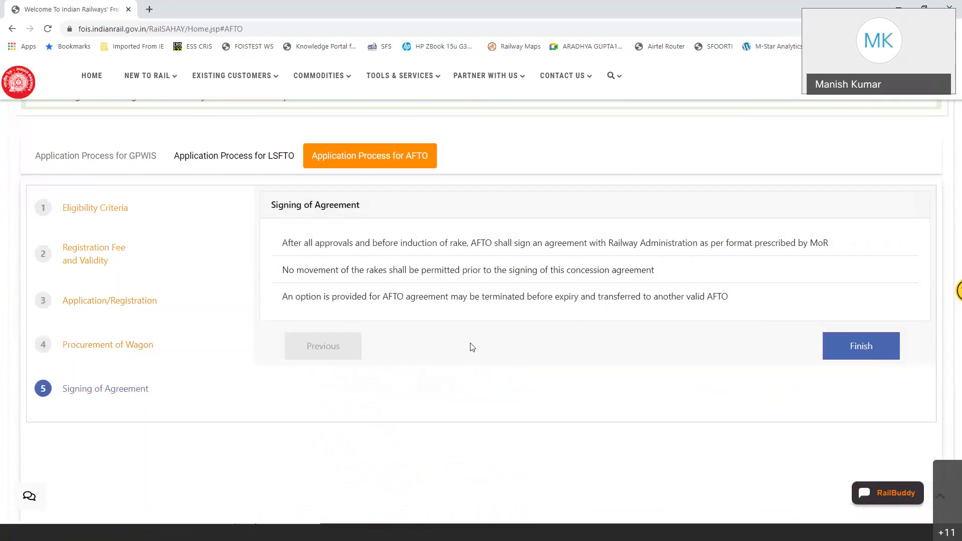
Step: Open the First & Last Mile Logistics Services page and review the five-step process to register as a service provider
scroll(473, 347, "up", 5)
scroll(472, 348, "up", 5)
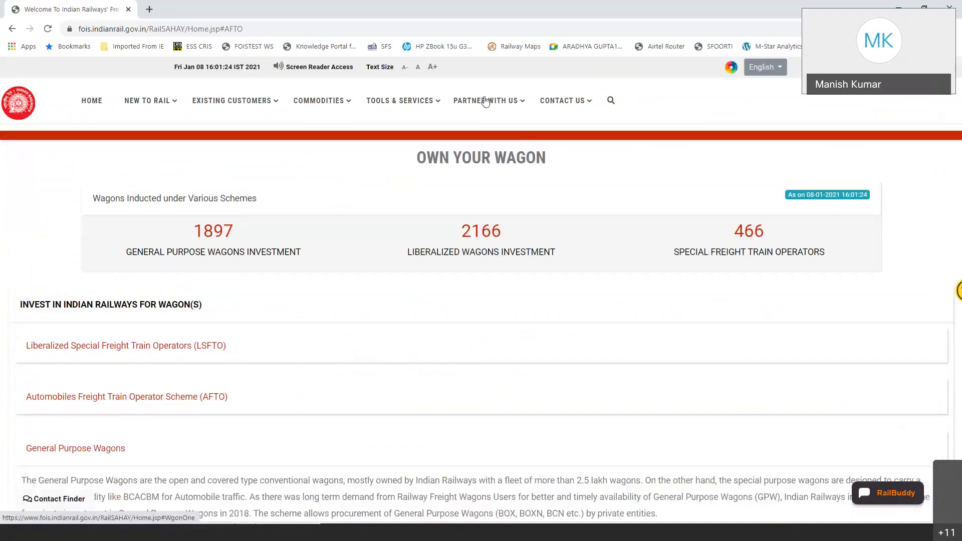
mouse_move(484, 100)
left_click(160, 213)
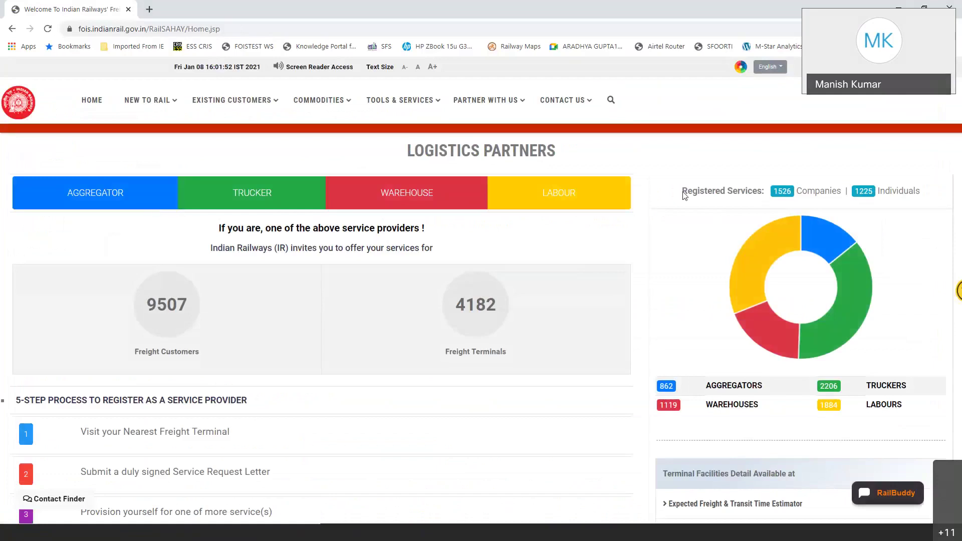
scroll(62, 304, "down", 3)
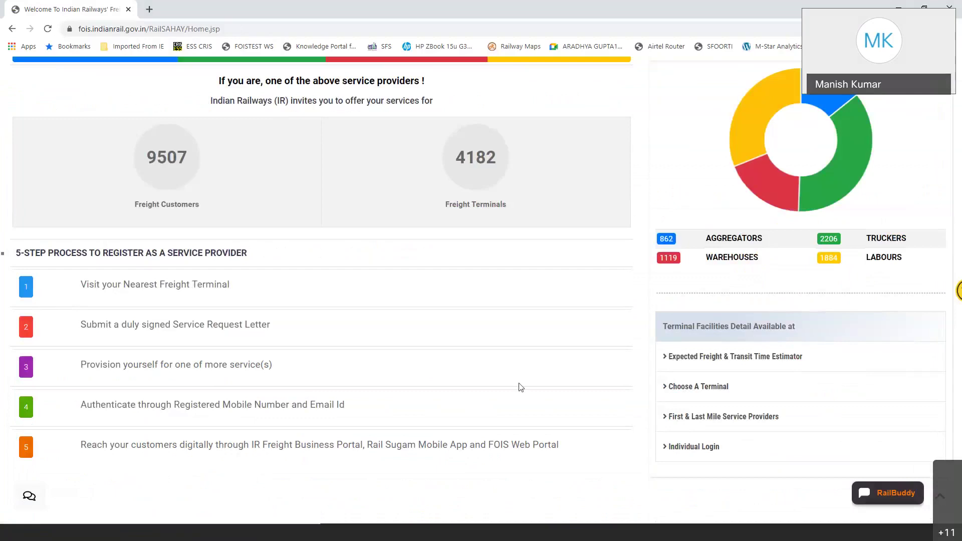
scroll(521, 387, "up", 3)
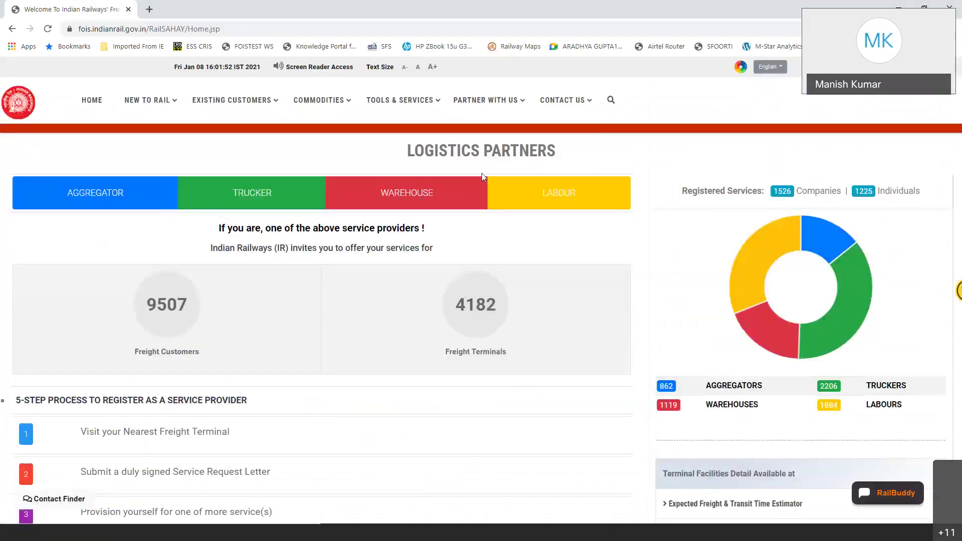
Step: Open the Business Partnerships page and read through the Long Term Tariff Contract (LTTC) scheme
mouse_move(486, 100)
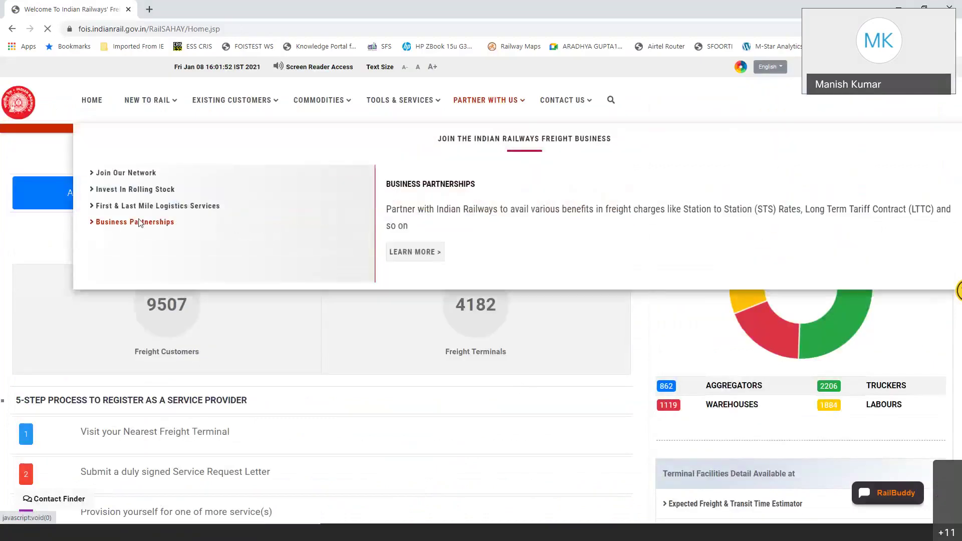
left_click(138, 222)
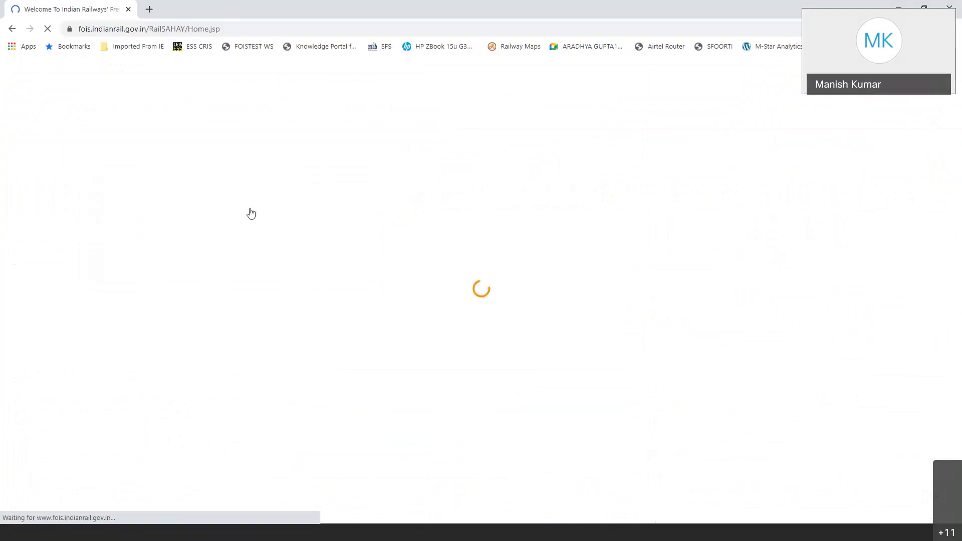
scroll(433, 209, "down", 6)
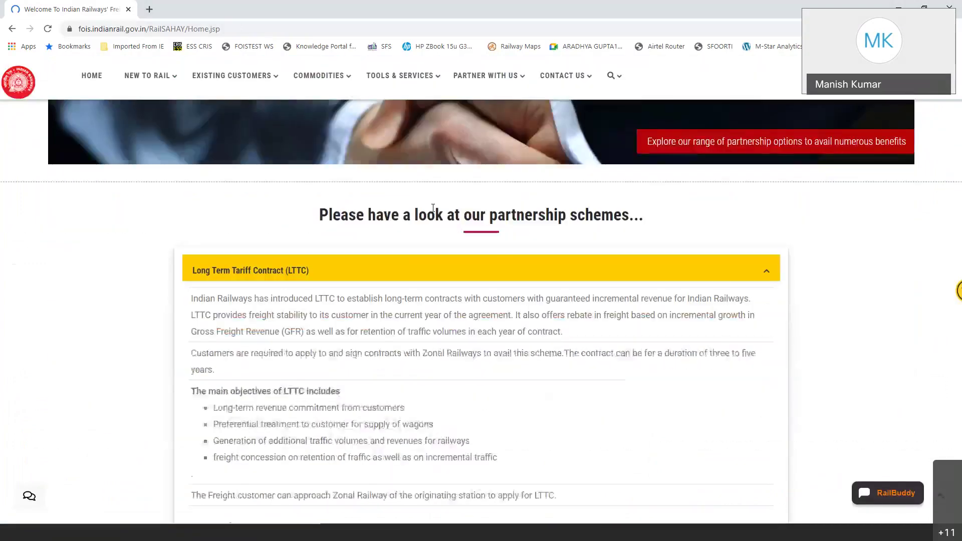
scroll(433, 209, "down", 4)
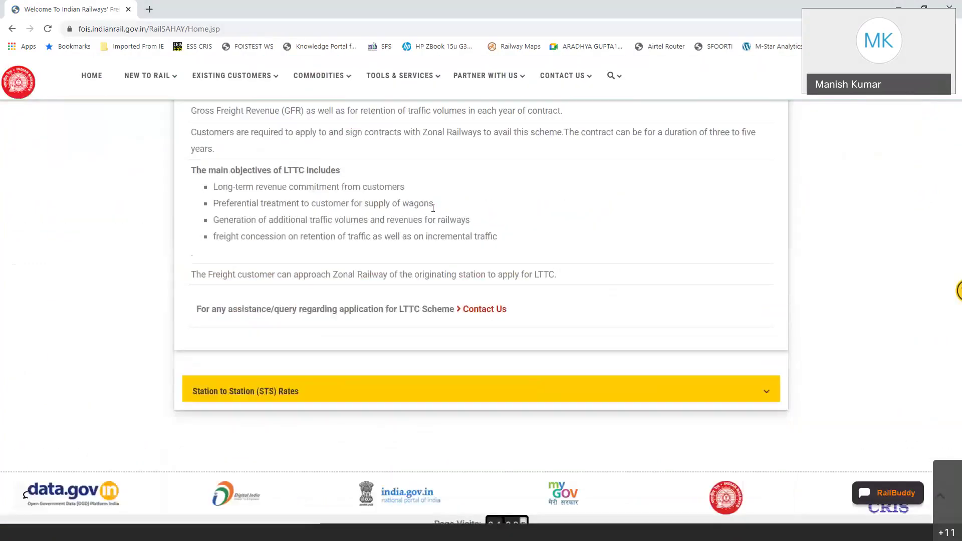
Step: Expand the Station to Station (STS) Rates scheme and read its terms alongside the Long Term Tariff Contract (LTTC) section
left_click(390, 396)
scroll(477, 337, "up", 1)
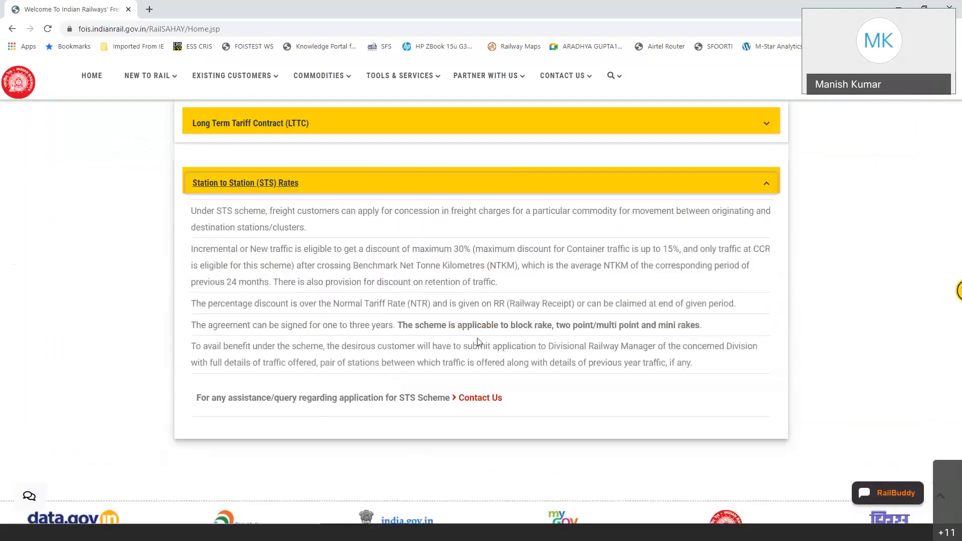
scroll(477, 341, "up", 2)
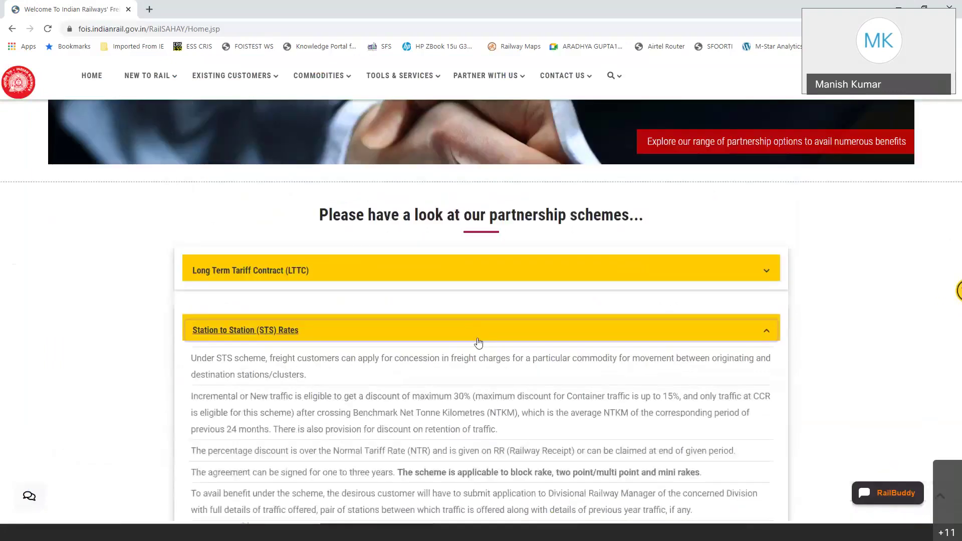
left_click(301, 270)
scroll(301, 285, "down", 3)
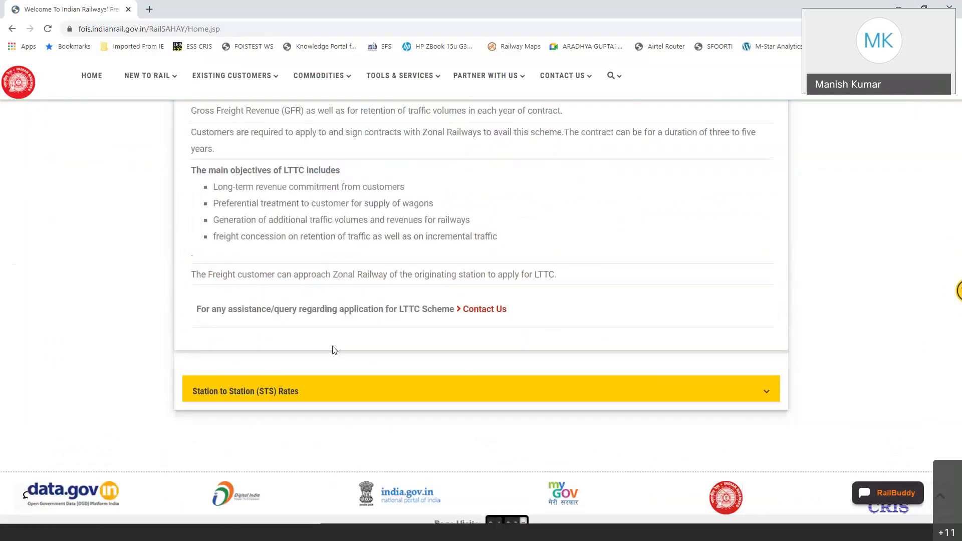
left_click(349, 388)
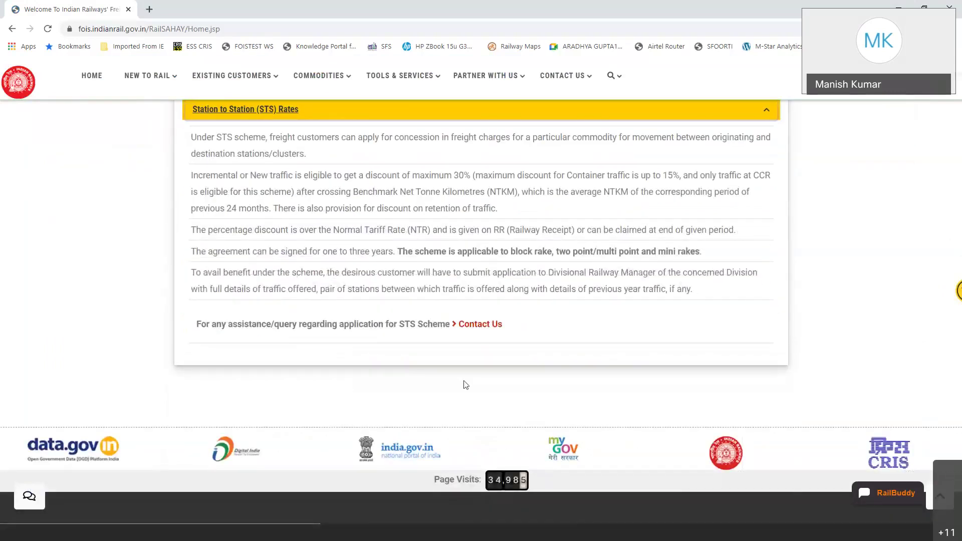
Step: Open the Nodal Officers Contacts page
scroll(448, 360, "up", 10)
mouse_move(563, 101)
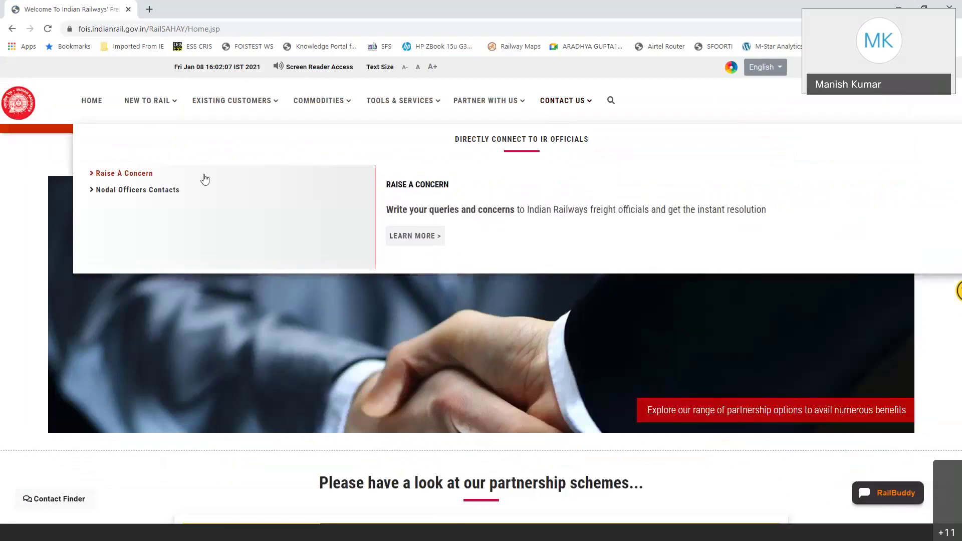
left_click(142, 196)
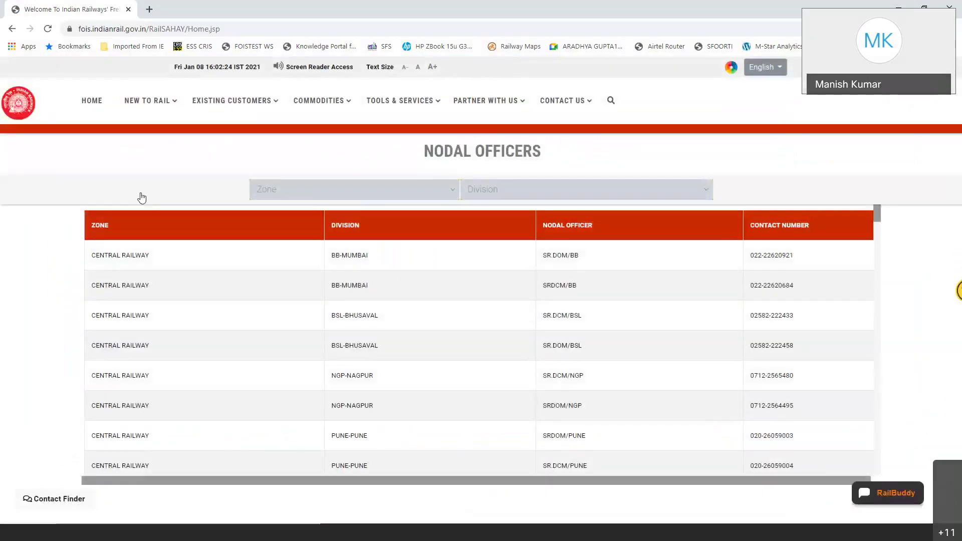
Step: Filter the nodal officers by zone for Central Railway, Dedicated Freight Corridor Railway and East Central Railway in turn
left_click(323, 193)
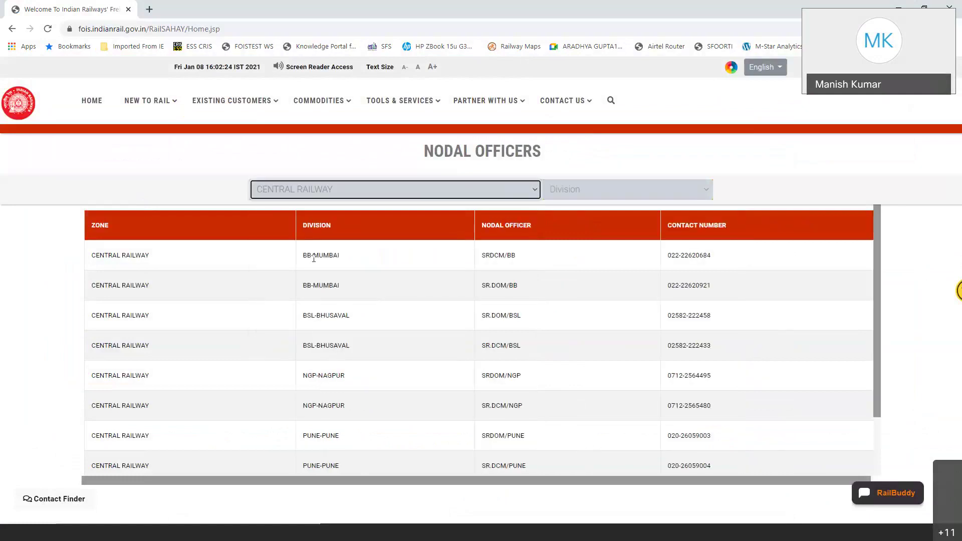
left_click(322, 198)
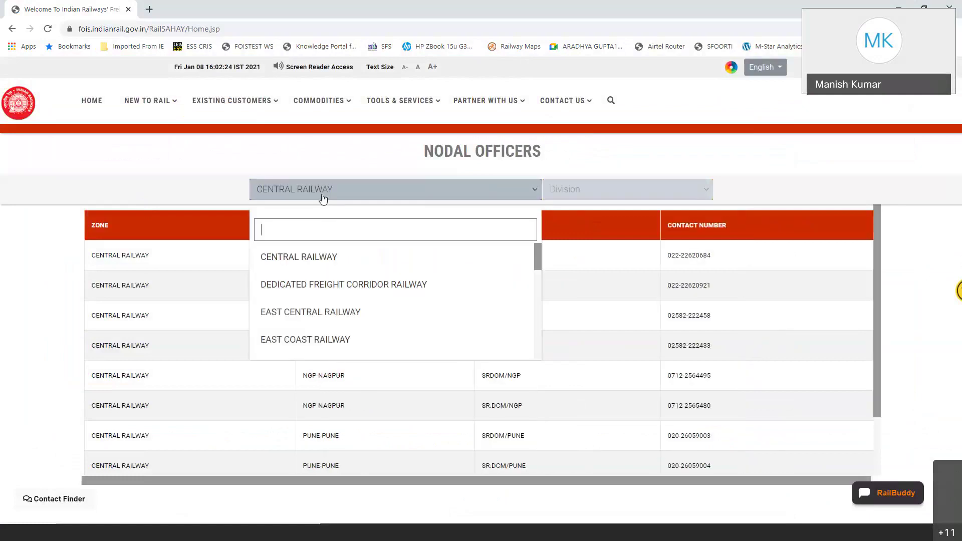
left_click(301, 286)
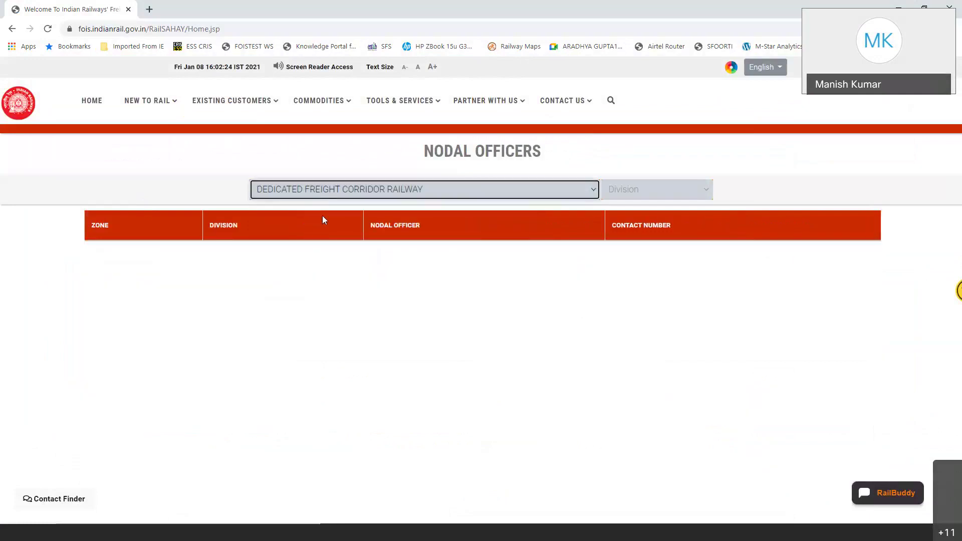
left_click(329, 191)
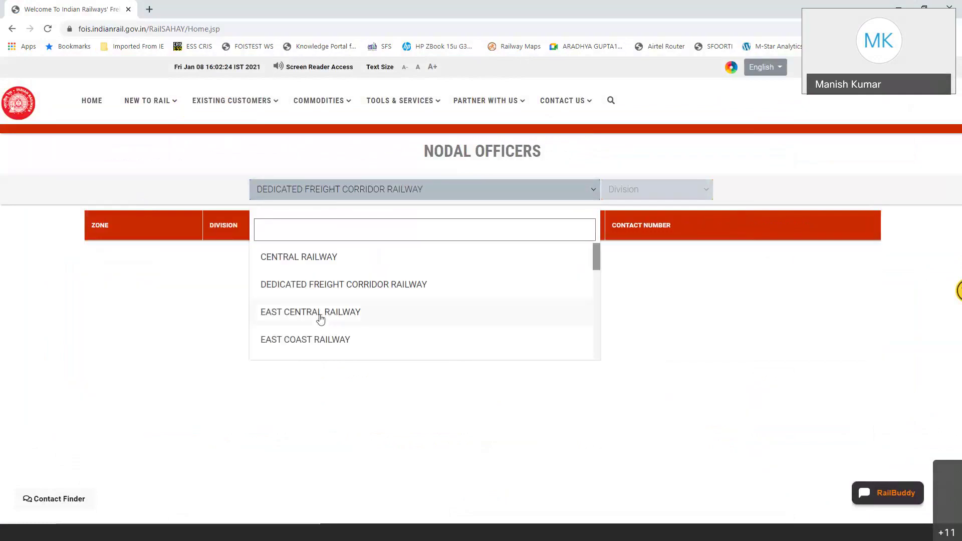
left_click(321, 313)
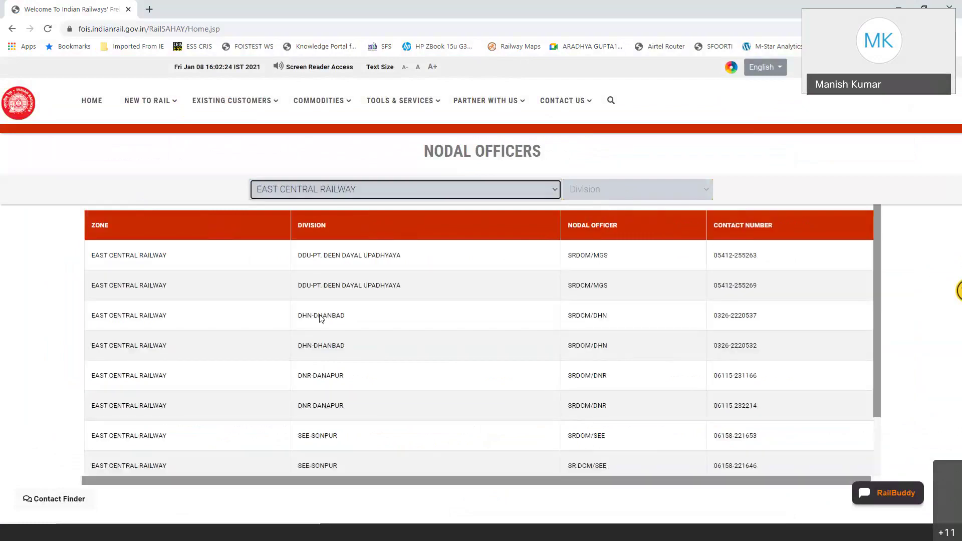
Step: List the nodal officers for the West Central Railway zone and for the Ahmedabad division
left_click(400, 197)
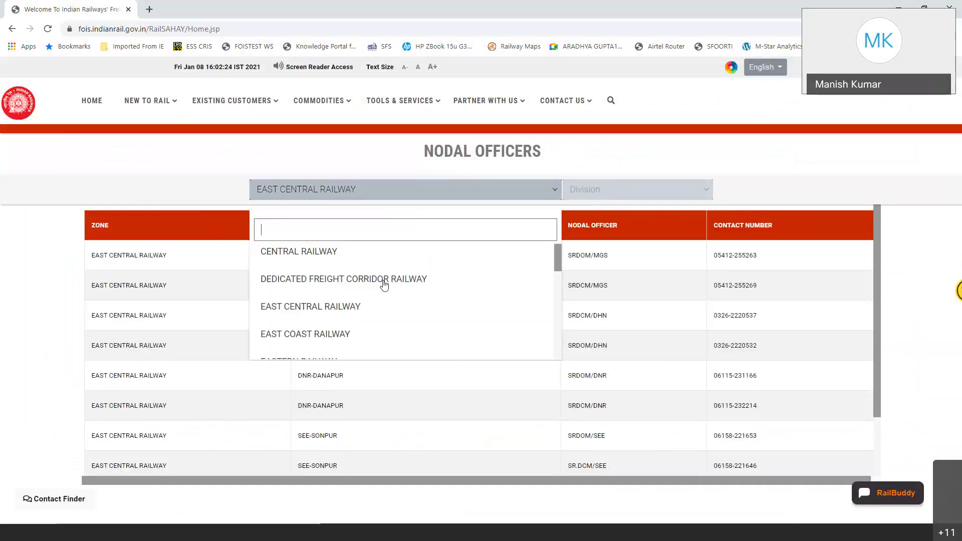
scroll(363, 335, "down", 5)
left_click(363, 331)
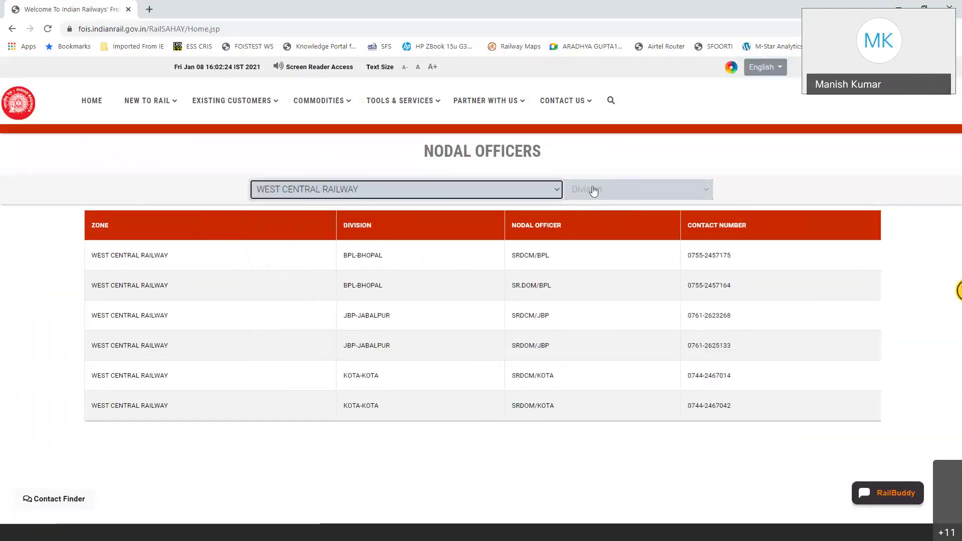
left_click(593, 193)
left_click(580, 258)
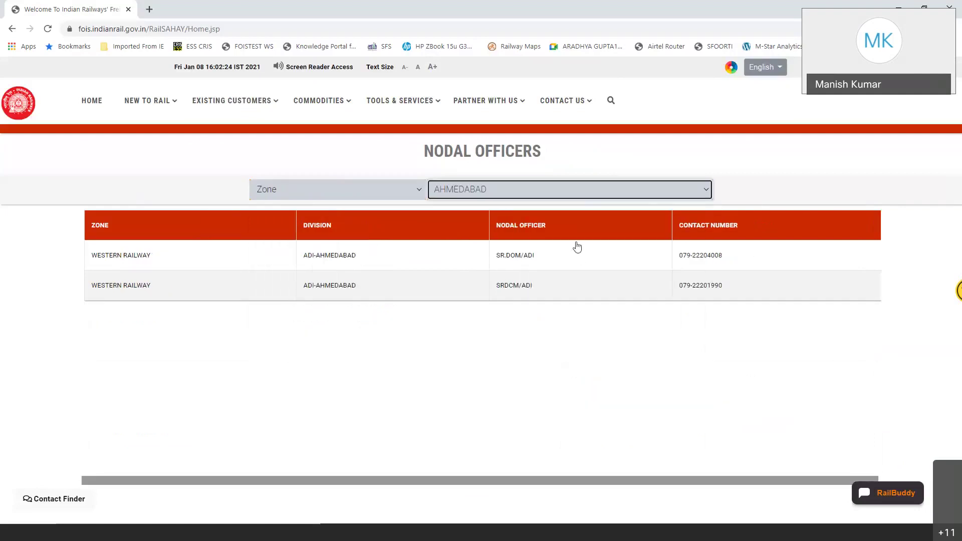
Step: Open the Raise A Concern page on RailMadad, close it and return to the freight portal's home page
mouse_move(556, 106)
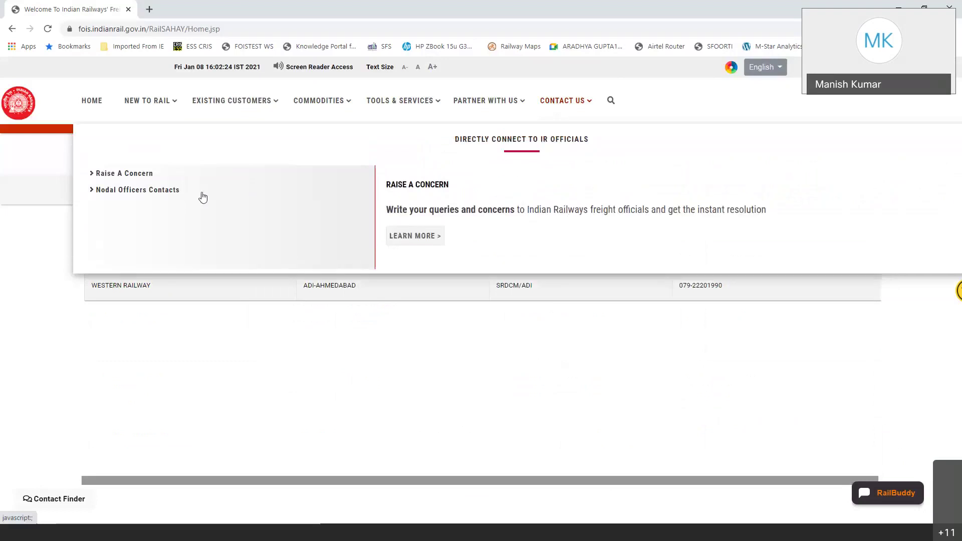
left_click(142, 174)
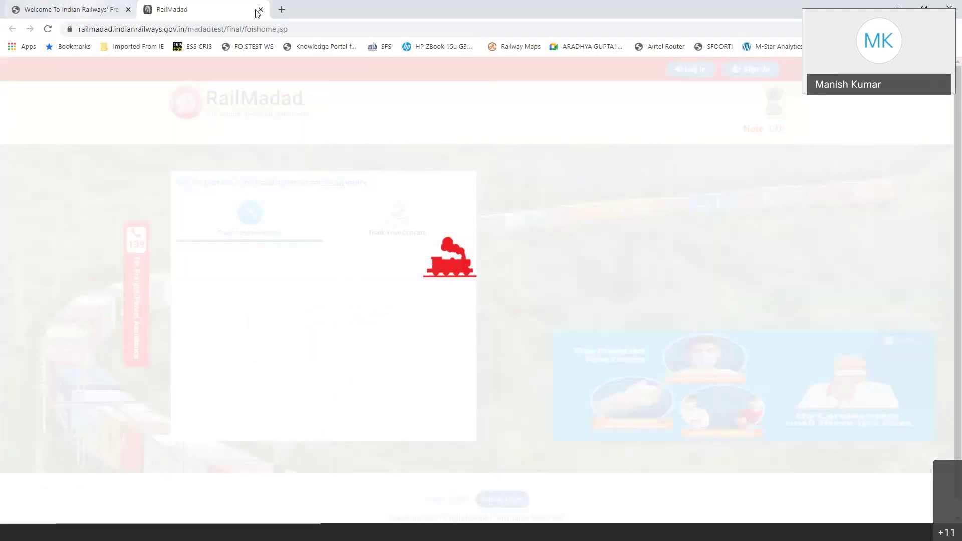
left_click(260, 9)
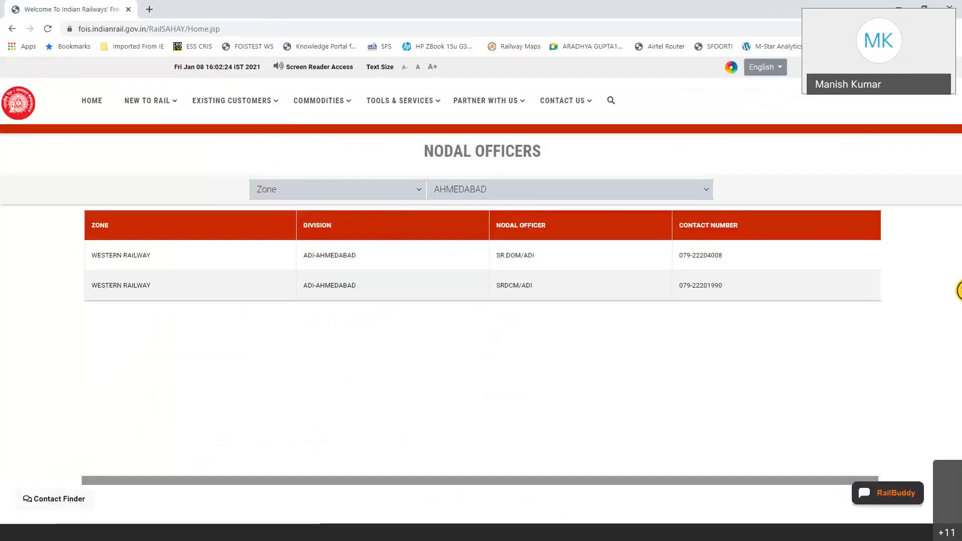
left_click(90, 102)
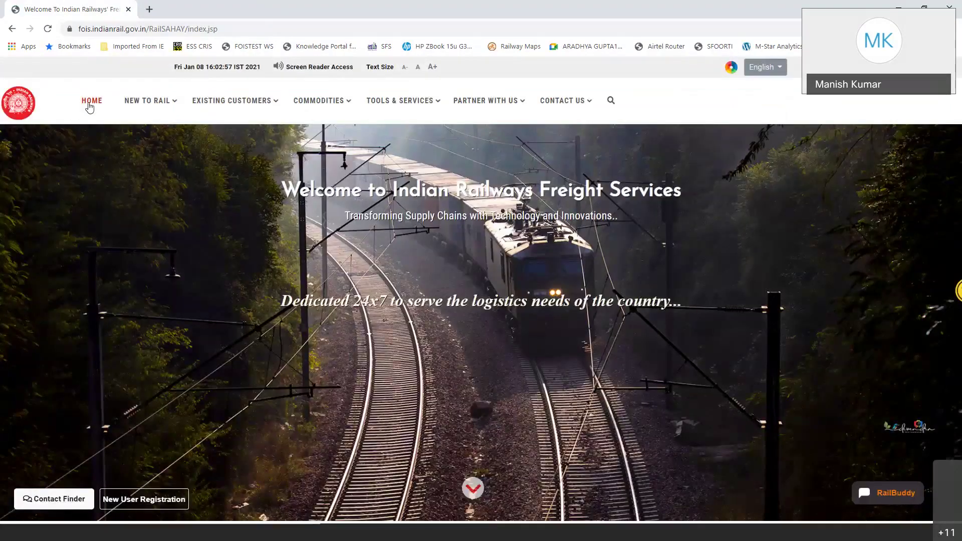
mouse_move(148, 101)
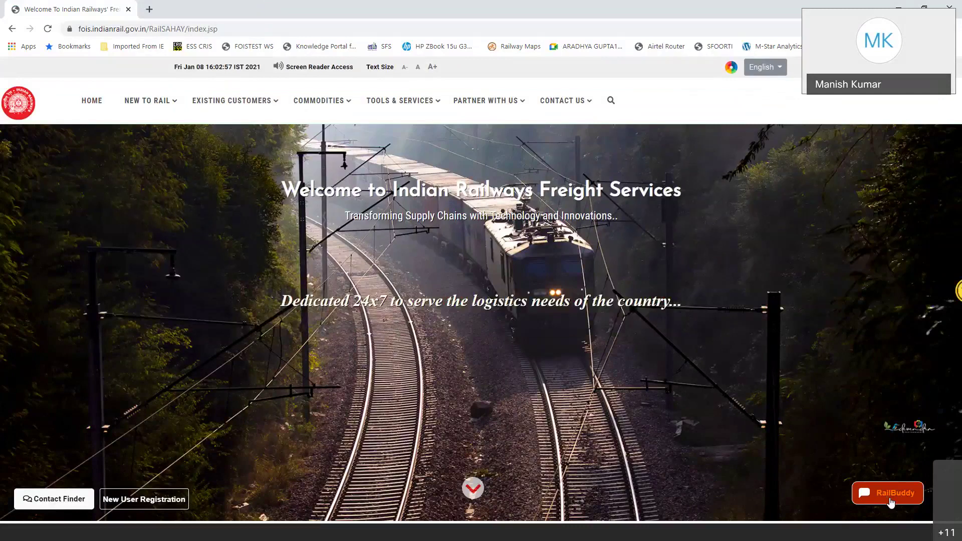
Step: Open the RailBuddy chatbot and start its Freight Calculator
left_click(891, 501)
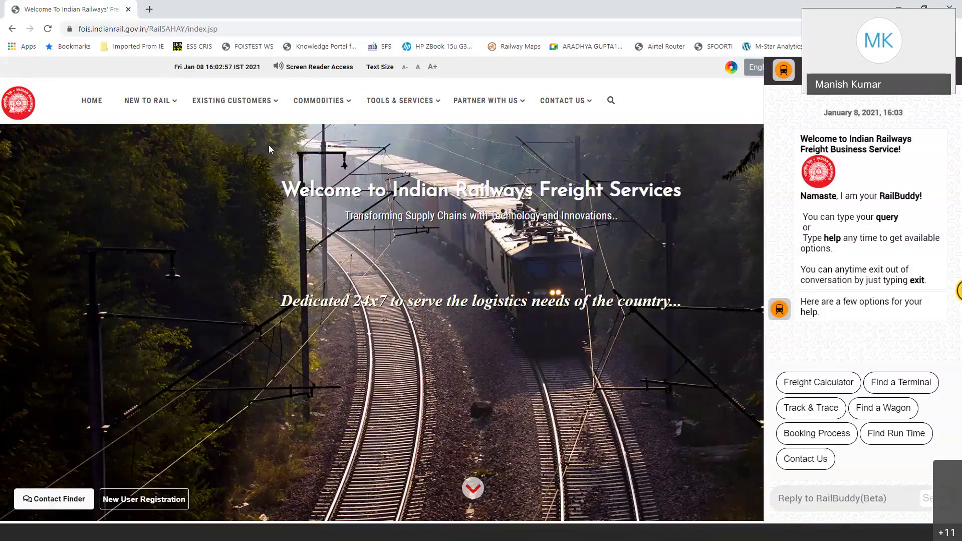
left_click(841, 385)
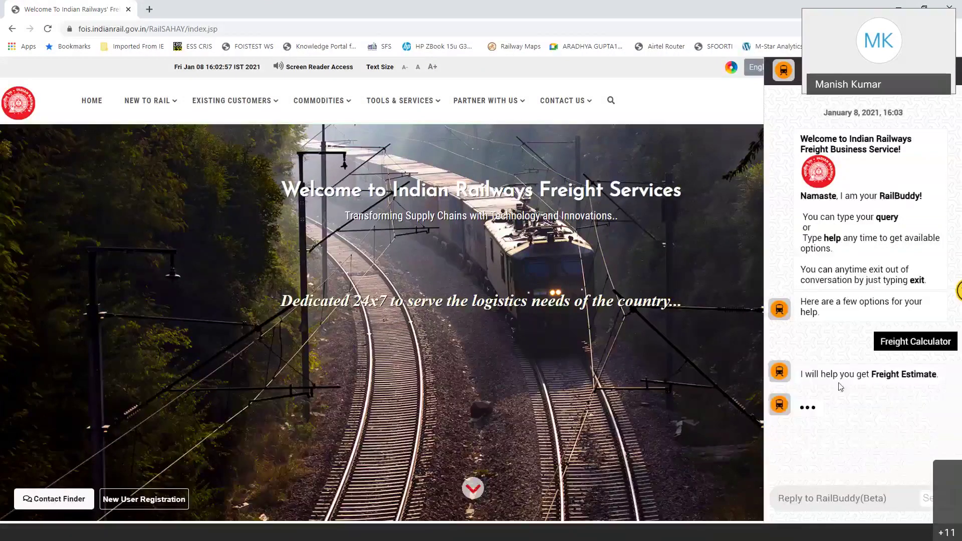
scroll(838, 356, "down", 2)
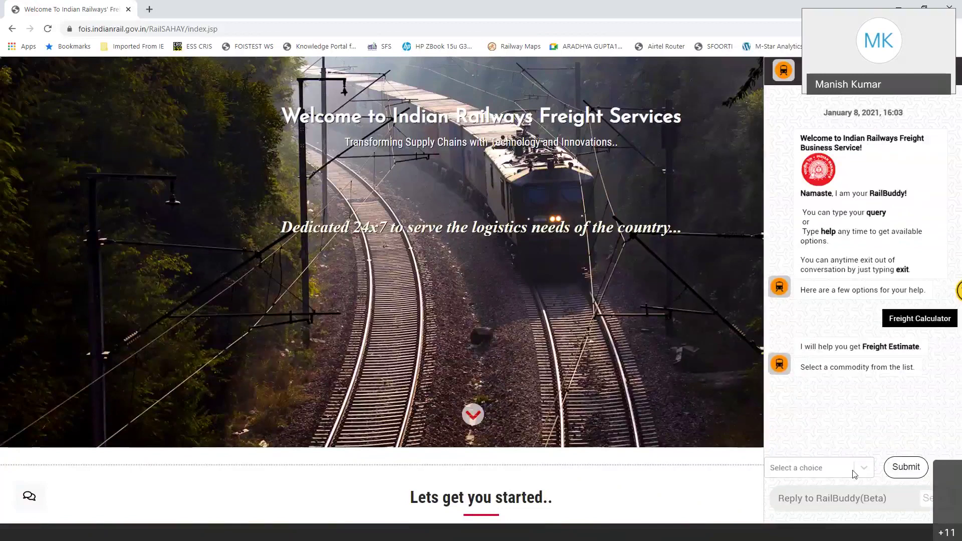
Step: Search the commodity list for "cement" and submit CEMENT as the commodity for the freight estimate
left_click(844, 474)
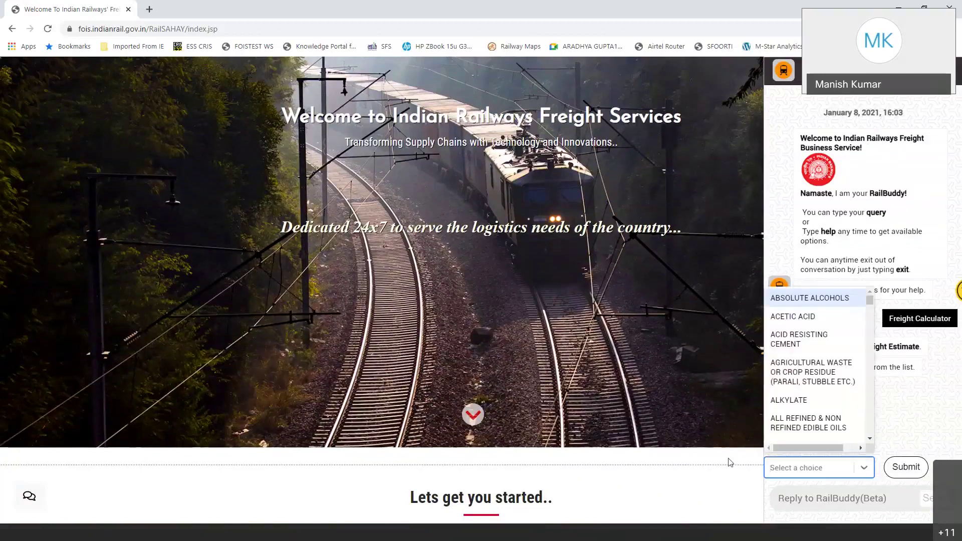
type("cem")
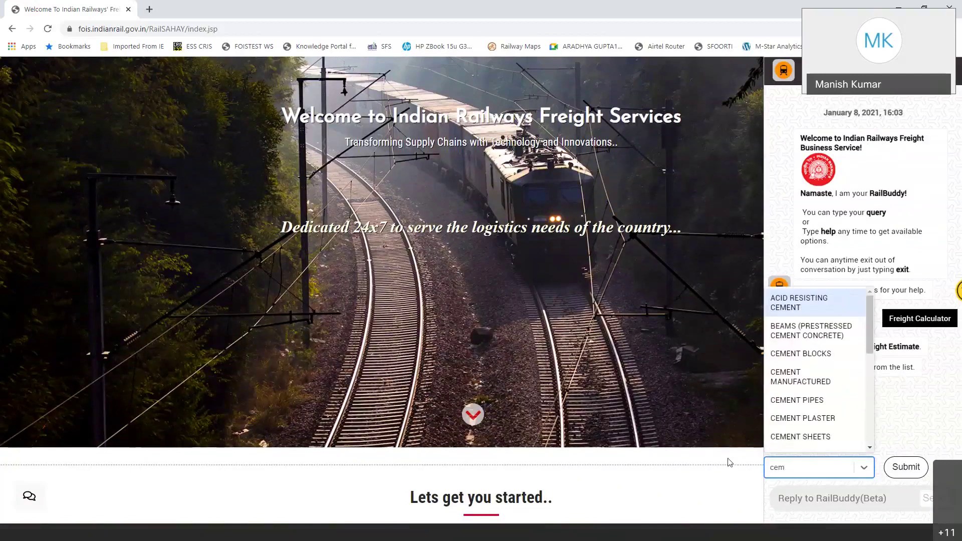
type("ent")
scroll(800, 369, "down", 3)
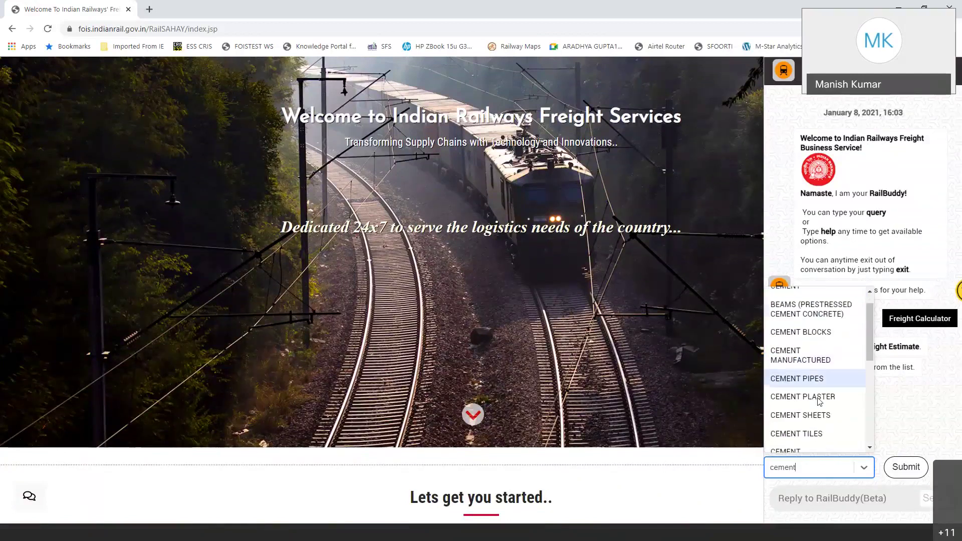
left_click(817, 398)
left_click(896, 471)
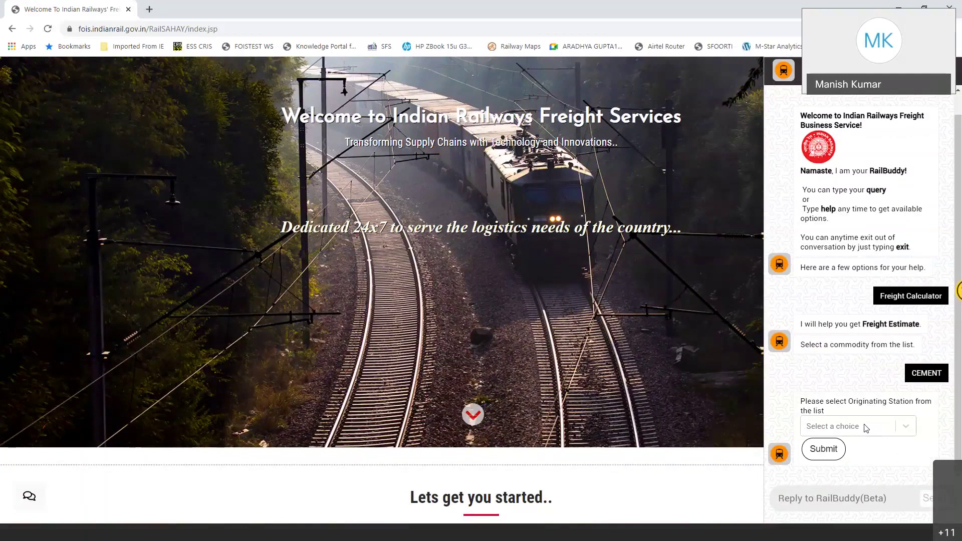
Step: Submit ACC TIKARIA CEMENT WORKS SDG GAURI GANJ- ACCG (NR) as the originating station
left_click(888, 428)
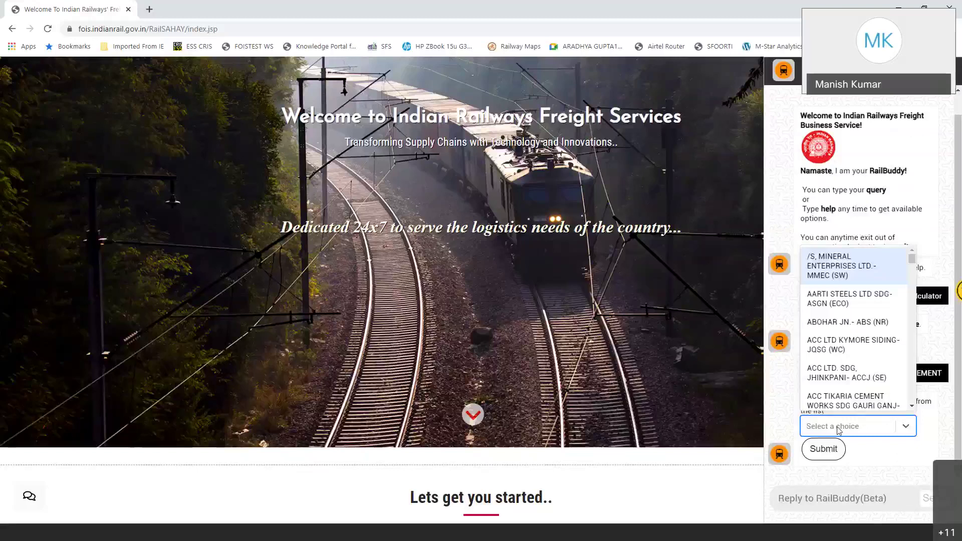
left_click(827, 451)
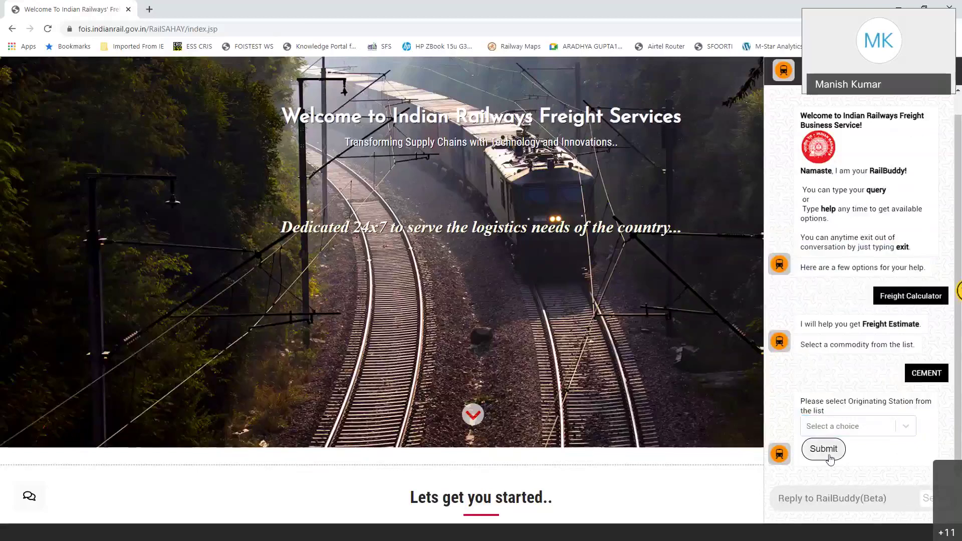
left_click(853, 427)
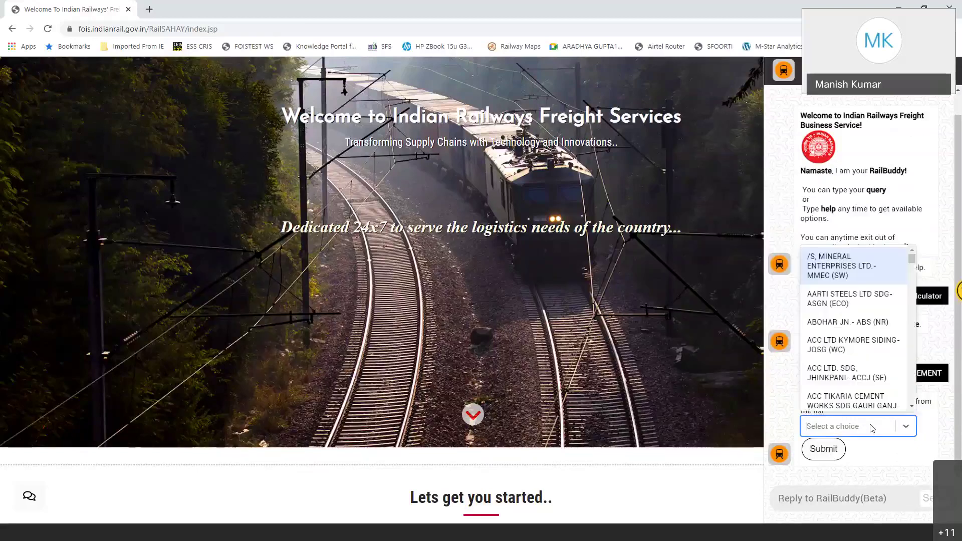
left_click(847, 401)
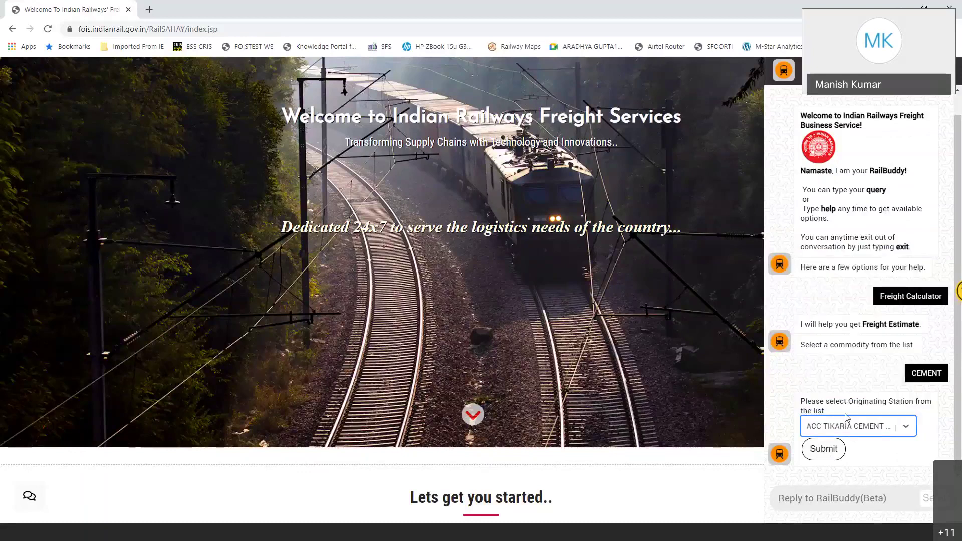
left_click(828, 451)
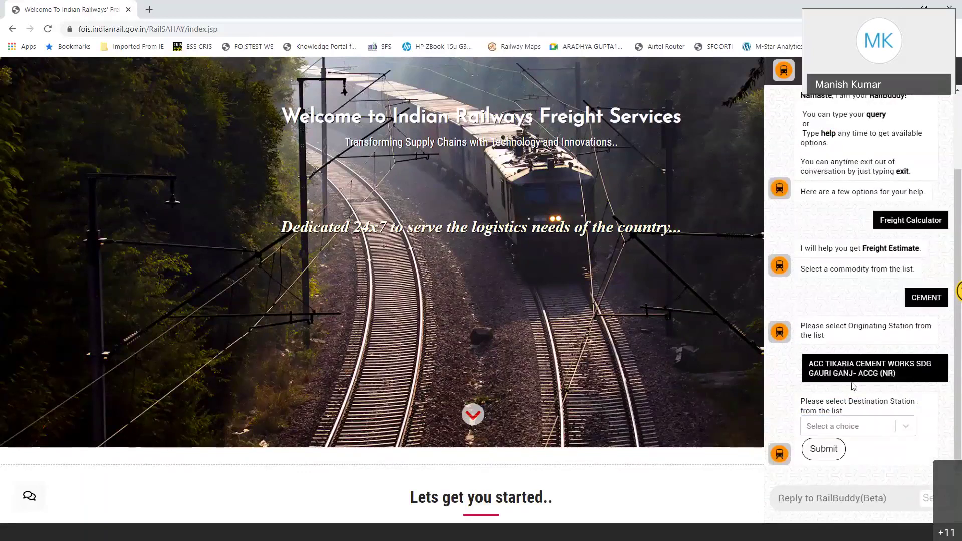
Step: Submit ALEMBIC CHEMICAL WORKS SDG, VADODRA JN.- ALEU (WR) as the destination and request the freight estimate for a full rake of BCN wagons
left_click(877, 429)
scroll(897, 395, "down", 4)
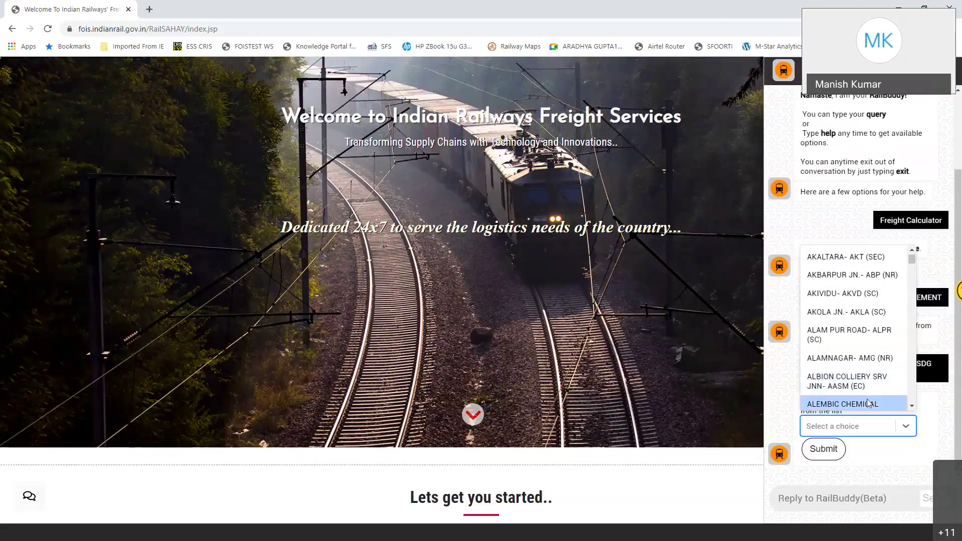
left_click(869, 404)
left_click(829, 456)
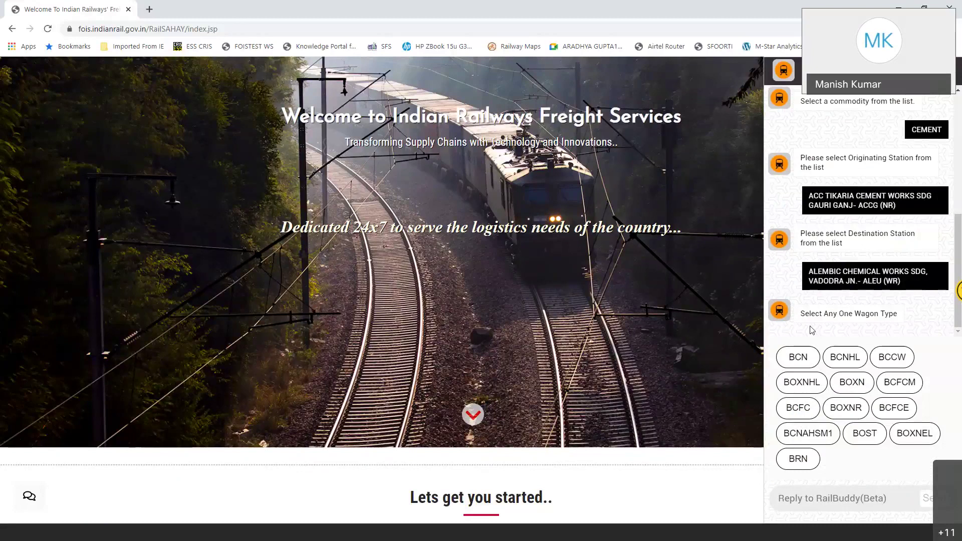
left_click(799, 356)
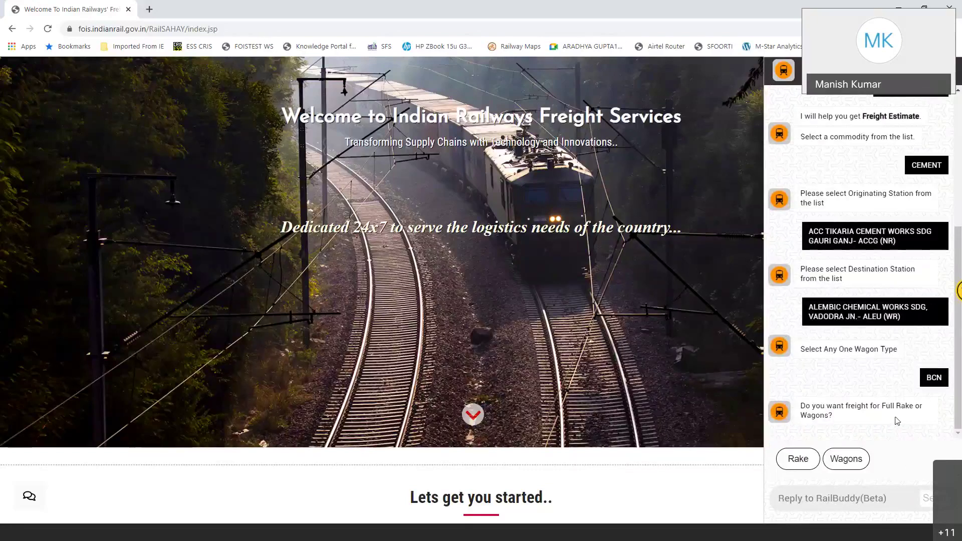
left_click(798, 458)
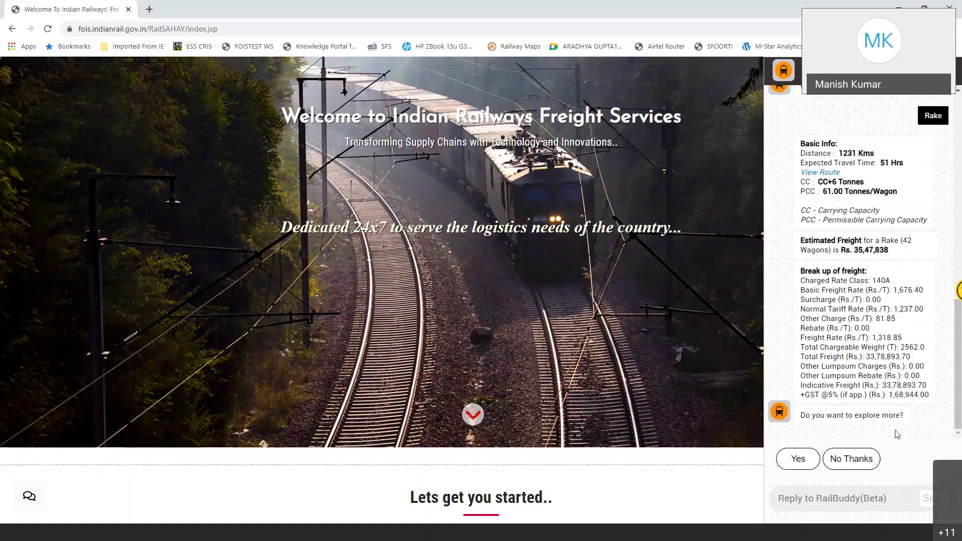
Step: Review RailBuddy's Booking Process guidance, exit it and return to the chatbot's help options
left_click(800, 459)
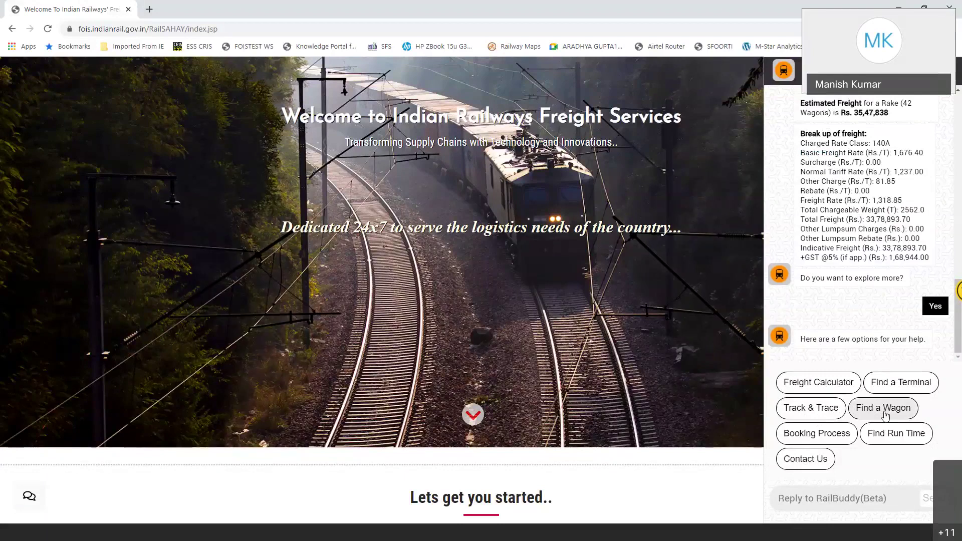
left_click(841, 437)
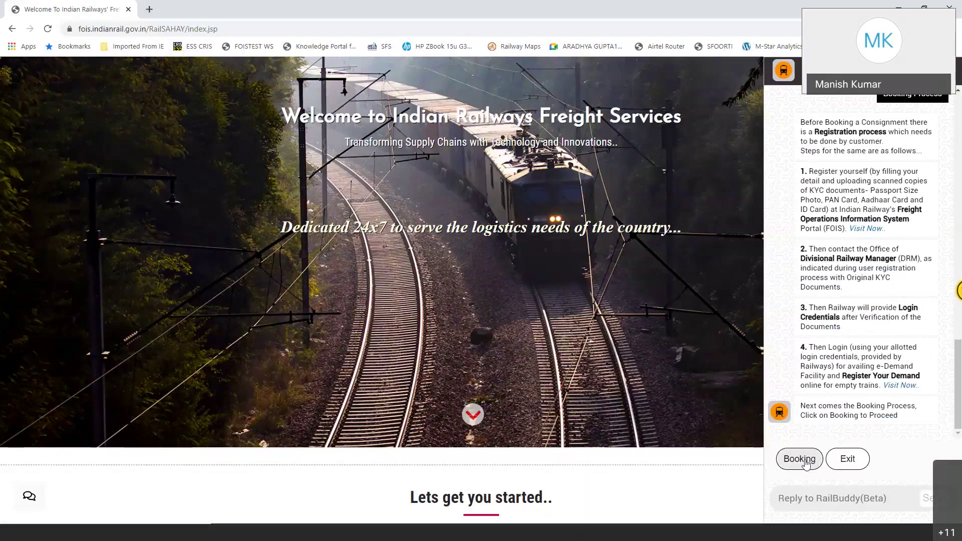
left_click(847, 460)
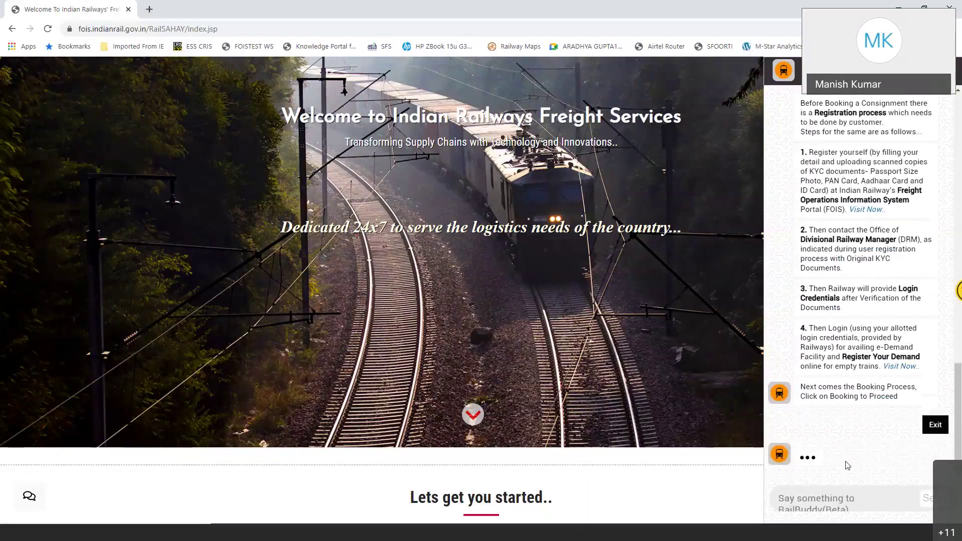
left_click(799, 460)
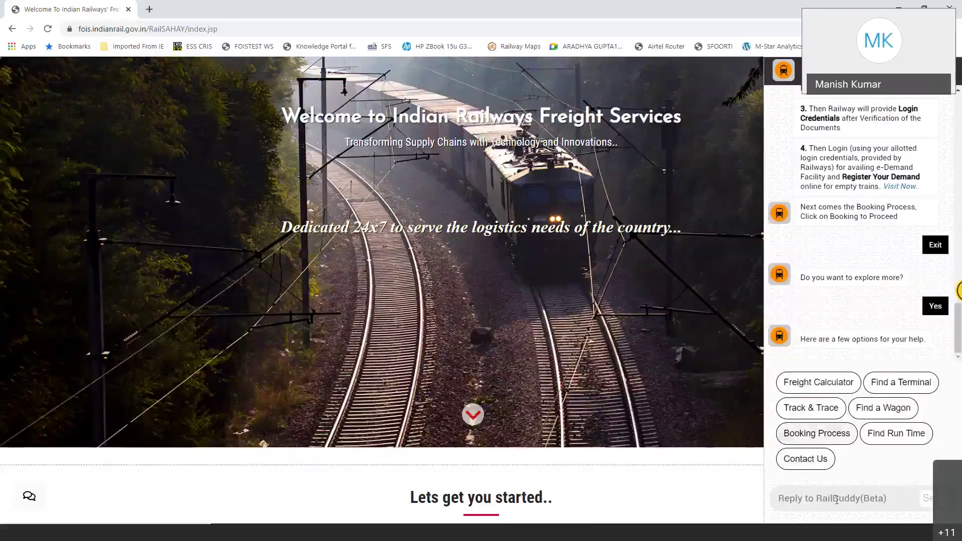
Step: Send the message "freight" to RailBuddy to request a freight estimate by free text
left_click(839, 502)
type("hmm")
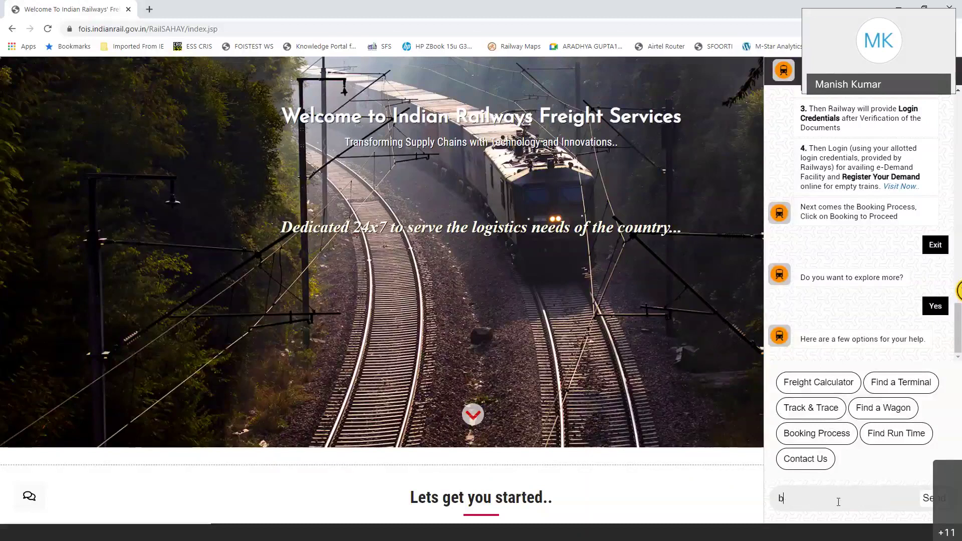
key("BackSpace")
key("BackSpace")
key("BackSpace")
type("freigjt")
key("BackSpace")
key("BackSpace")
type("ht")
left_click(929, 500)
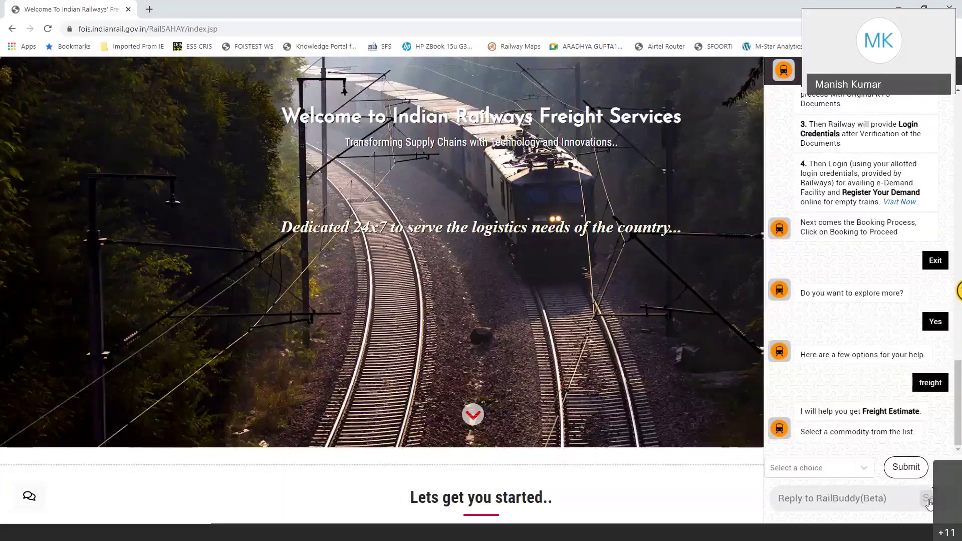
Step: Check the commodity list offered for the freight estimate, leave it unselected and close the RailBuddy chatbot
left_click(865, 473)
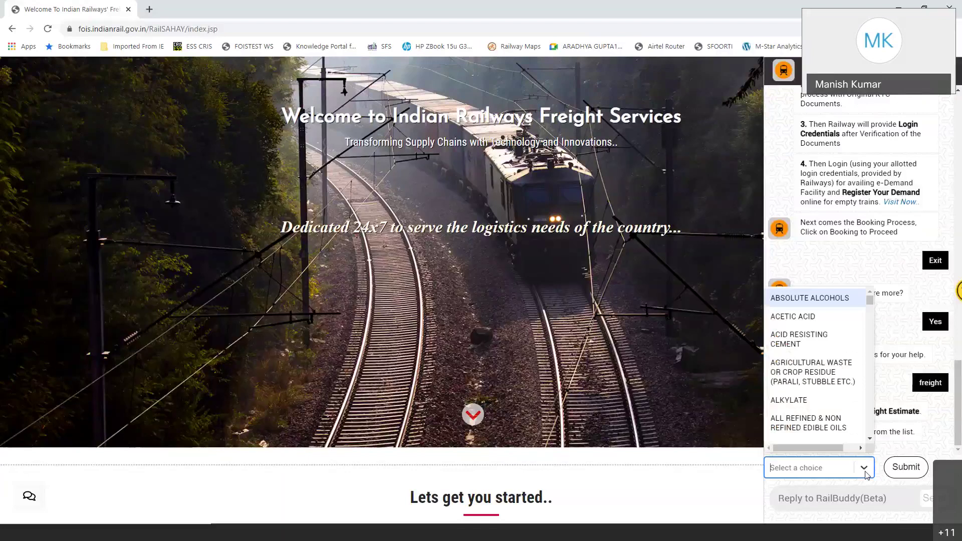
left_click(921, 449)
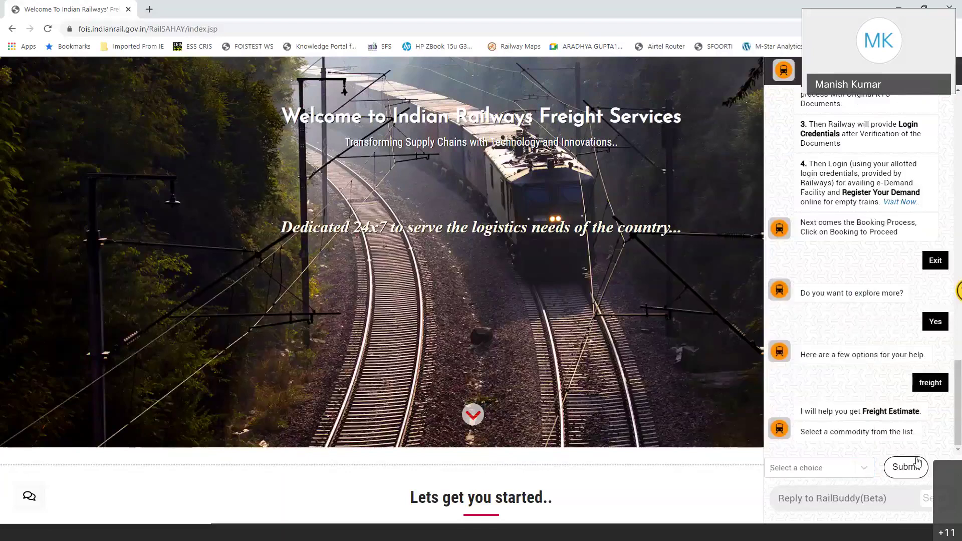
left_click(958, 79)
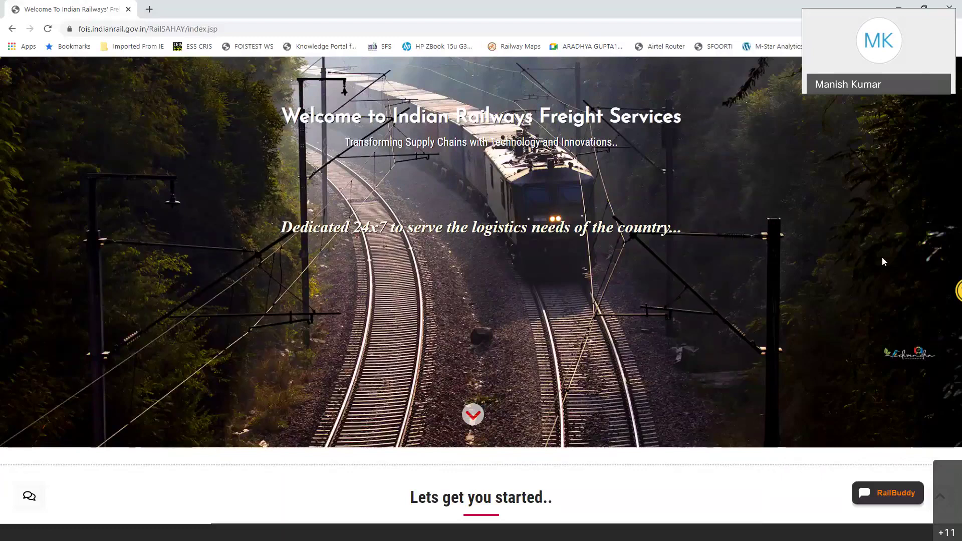
Step: Review the New to Rail menu and the home page content down to the Frequently Asked Questions
scroll(708, 249, "up", 2)
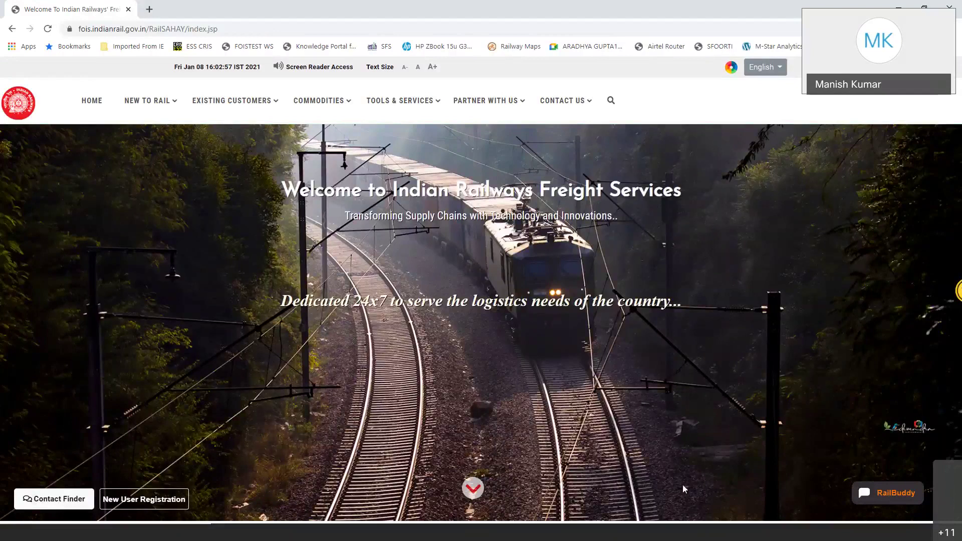
left_click(147, 101)
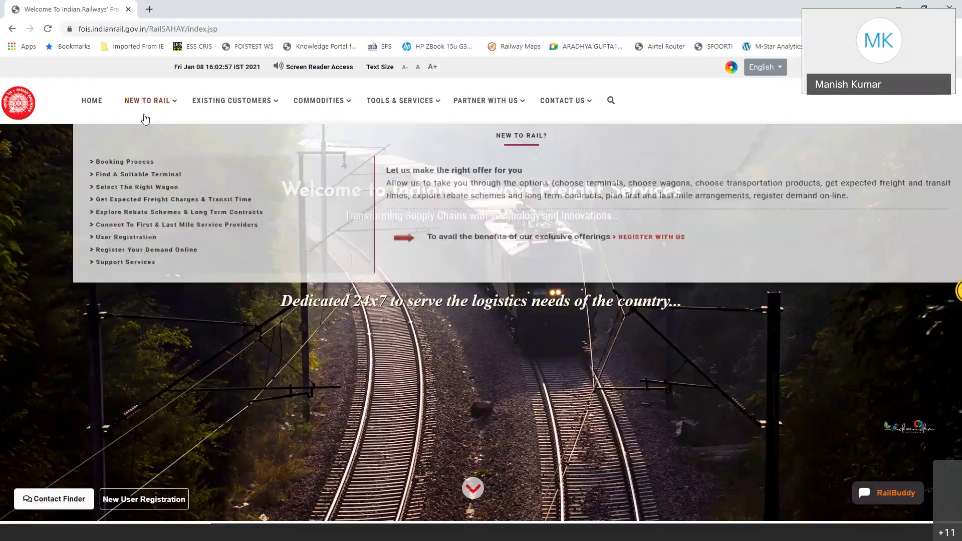
left_click(825, 415)
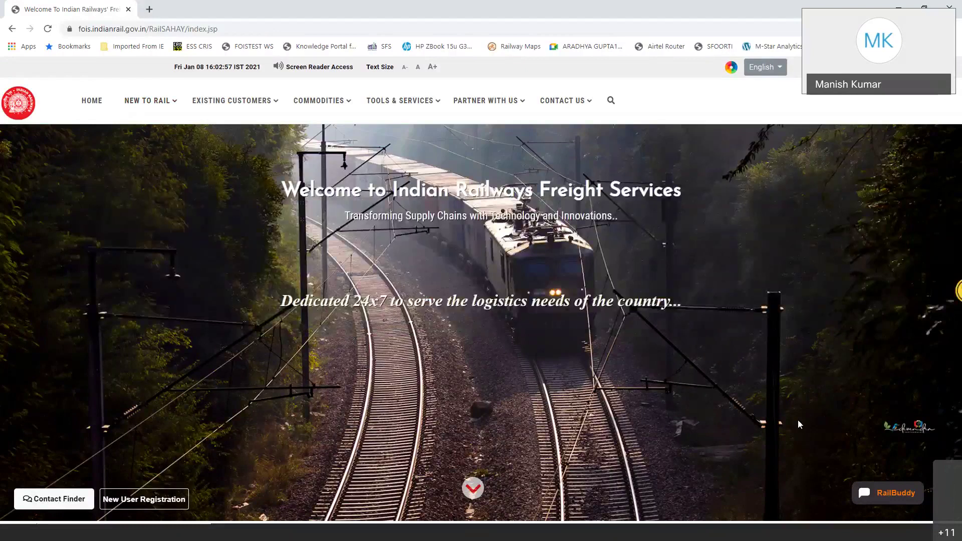
scroll(800, 425, "down", 10)
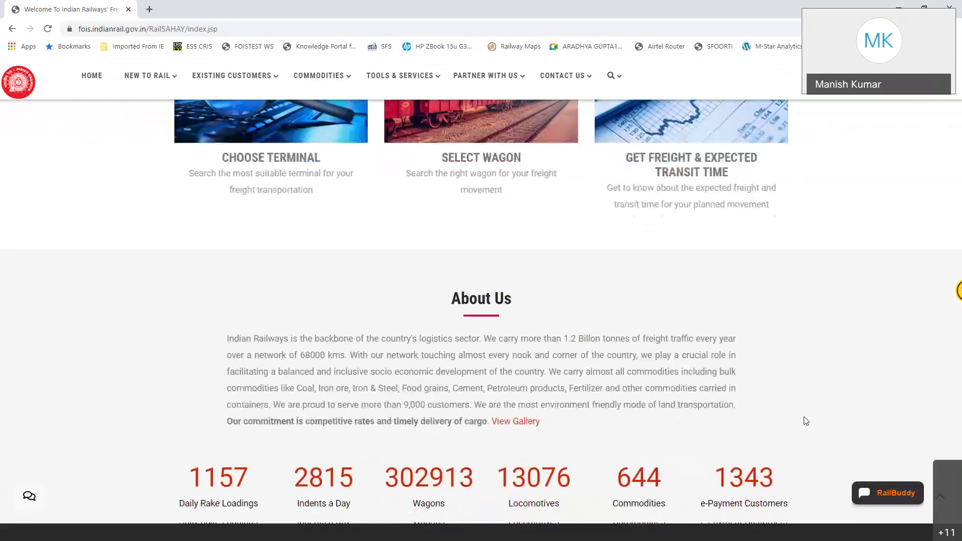
scroll(806, 421, "down", 15)
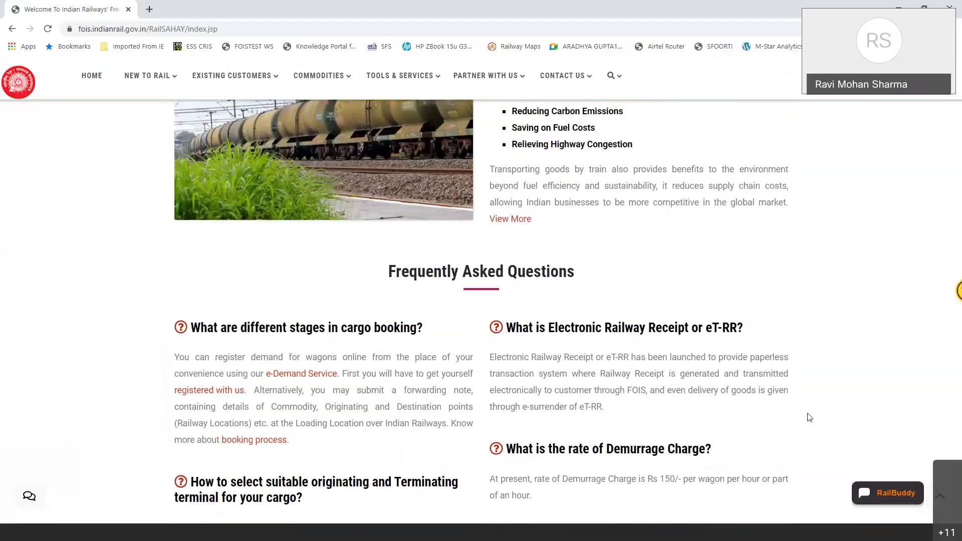
scroll(810, 417, "up", 12)
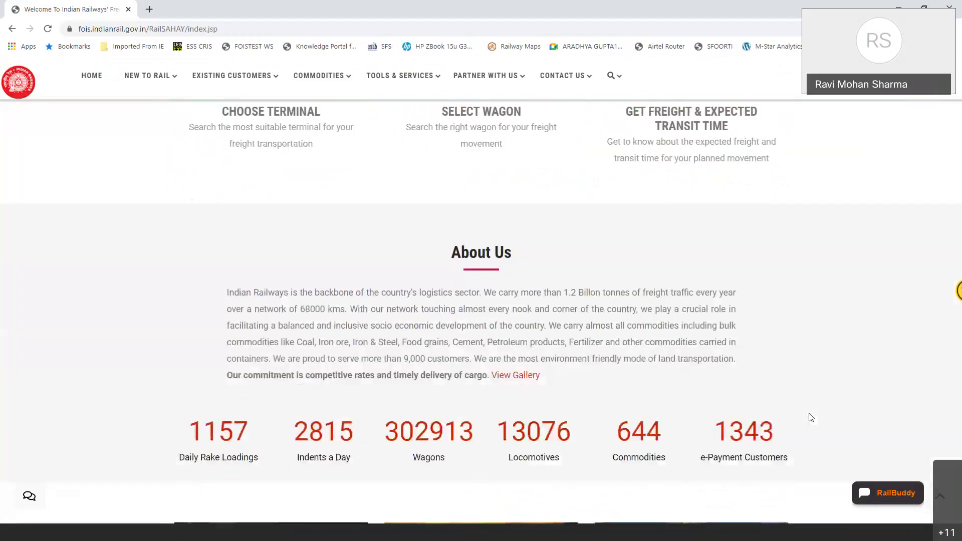
scroll(811, 418, "up", 8)
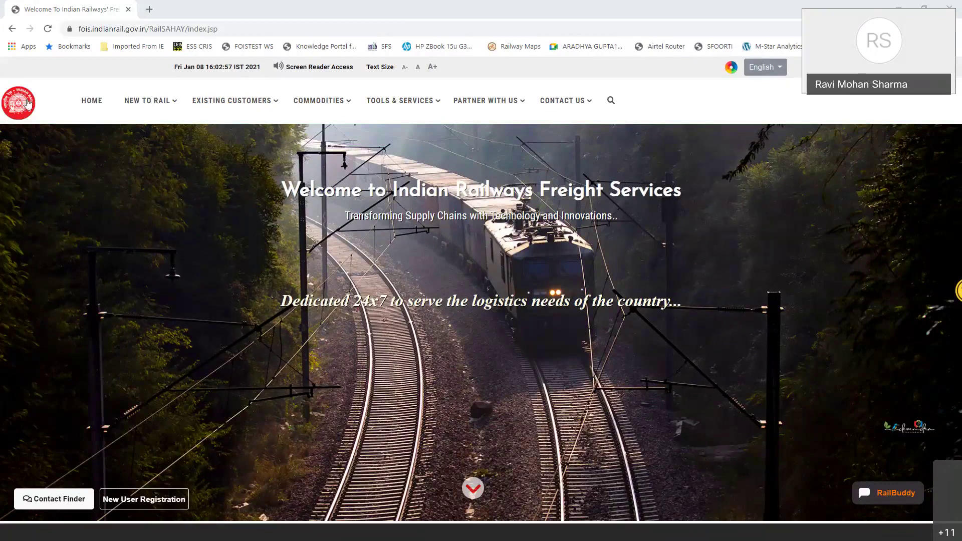
Step: Change the site address to foistest.indianrail.gov.in/RailSAHAY/index.jsp and load the test version of the portal
left_click(140, 28)
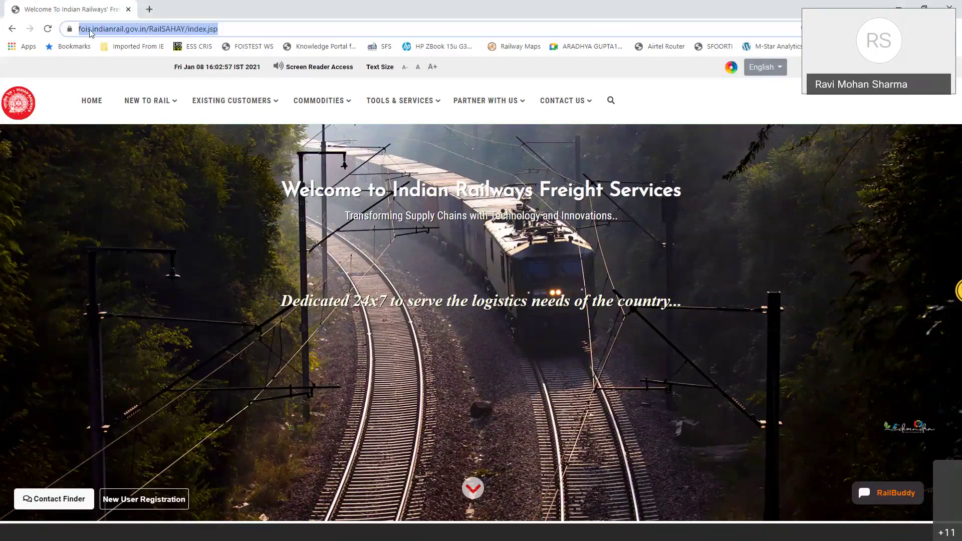
left_click(138, 29)
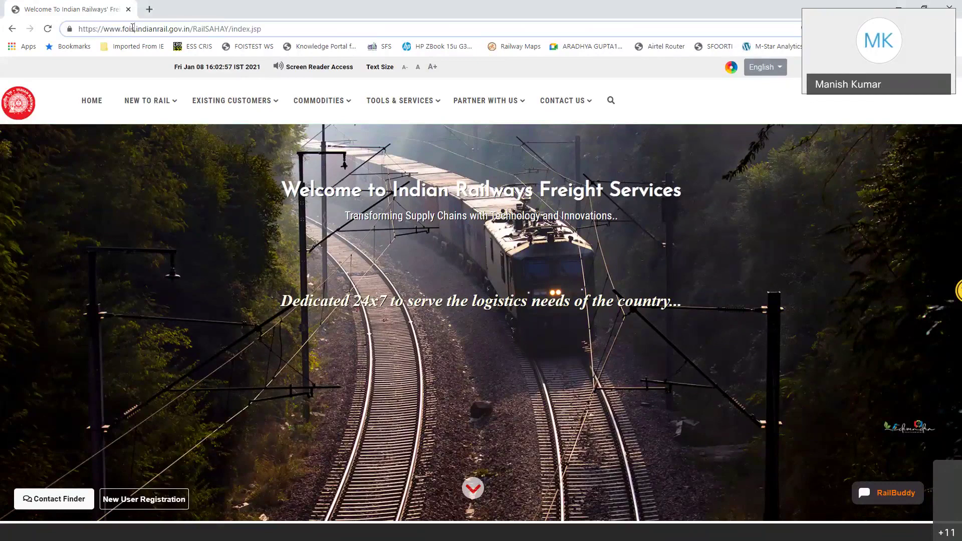
type("test.")
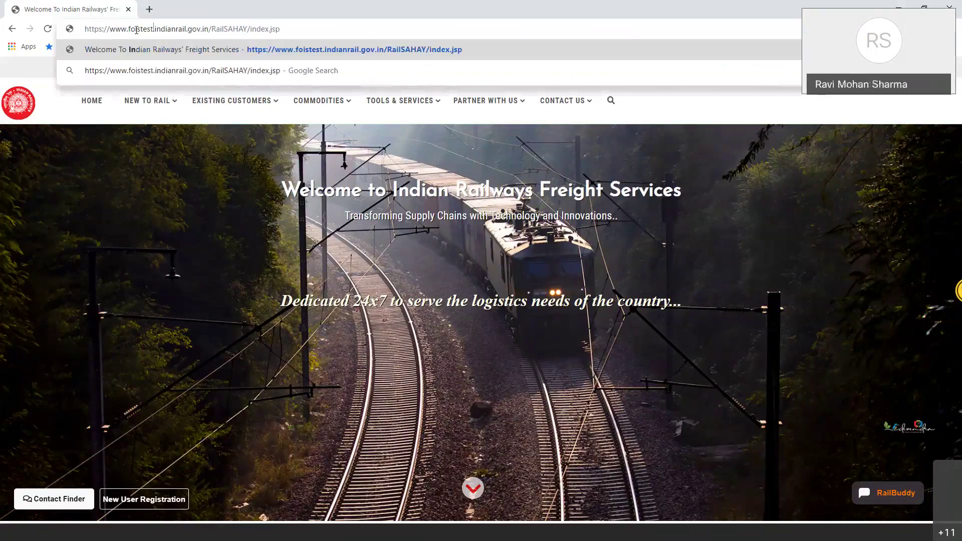
key("Return")
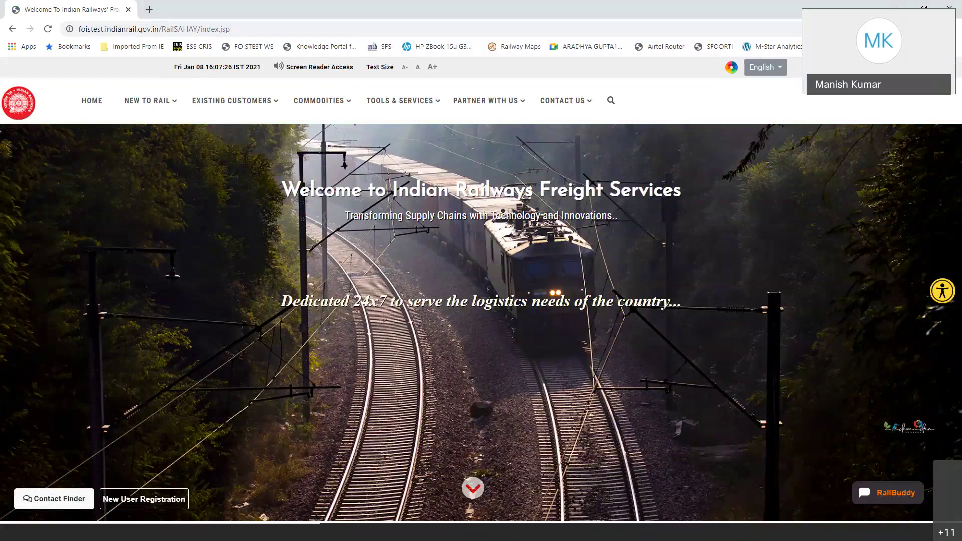
Step: Open the Raise A Request form for existing customers
mouse_move(261, 104)
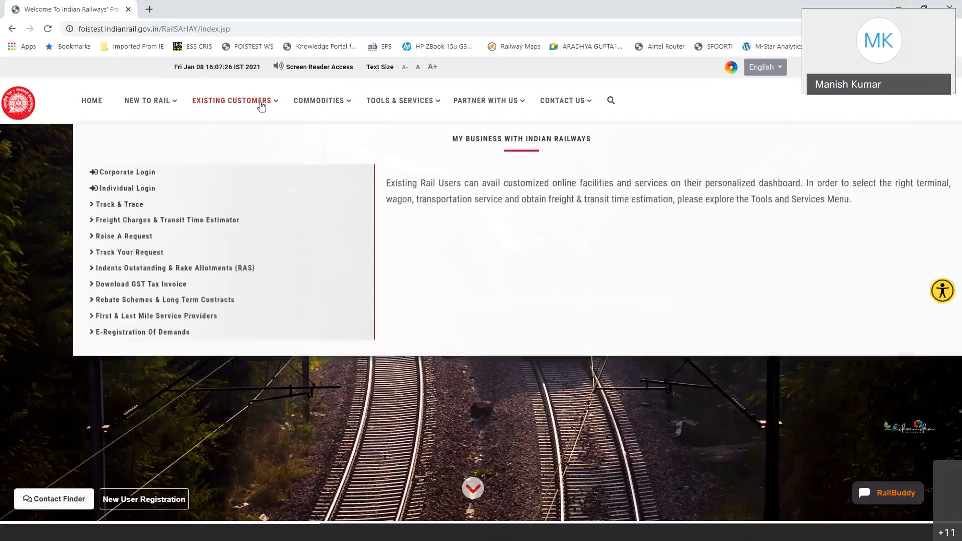
mouse_move(143, 242)
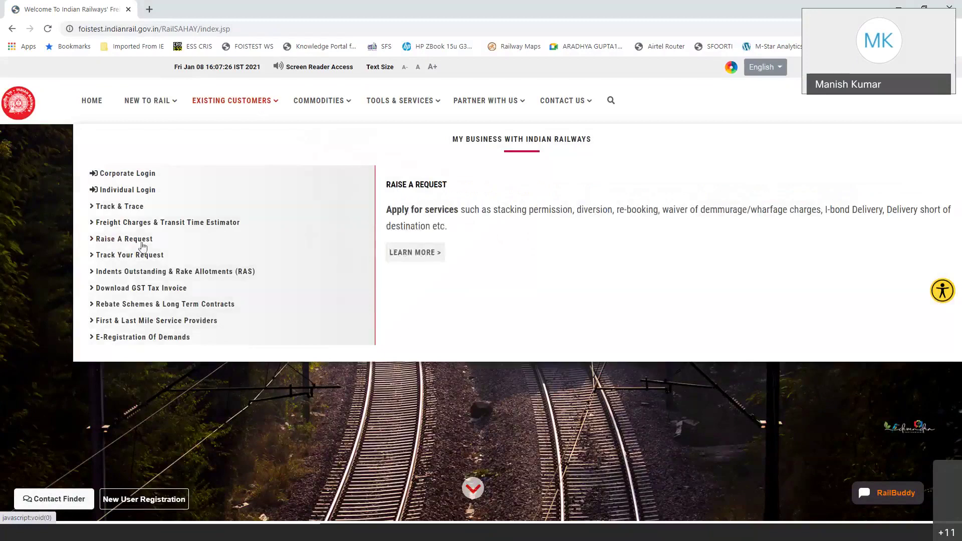
left_click(143, 241)
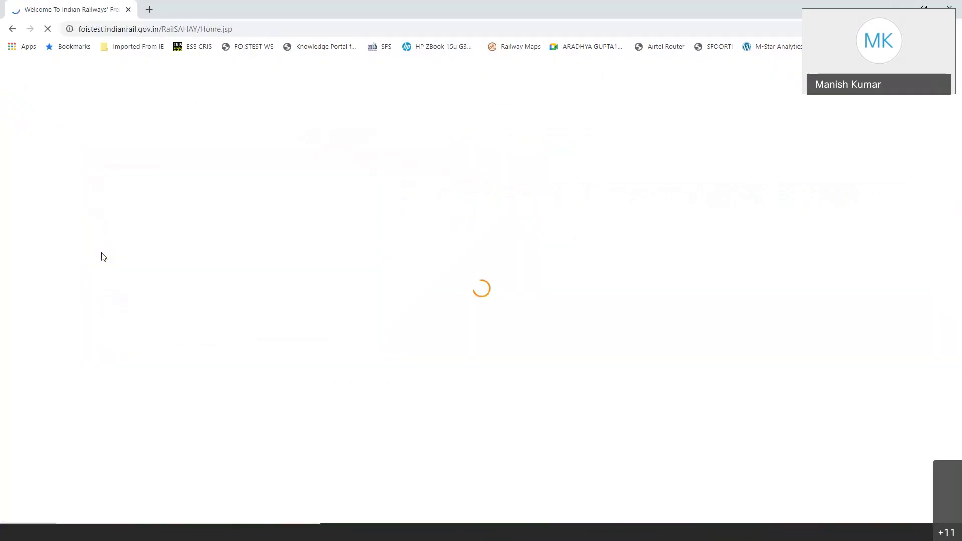
Step: Fill in the requester's first name, last name and e-mail from saved details, and remove the leading zero from the mobile number
left_click(524, 249)
left_click(416, 273)
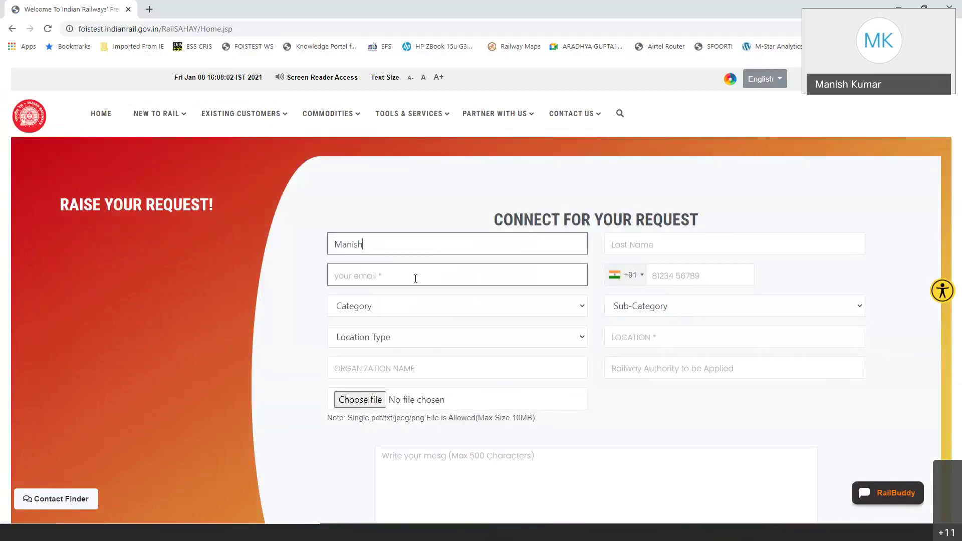
left_click(651, 251)
left_click(654, 267)
left_click(471, 280)
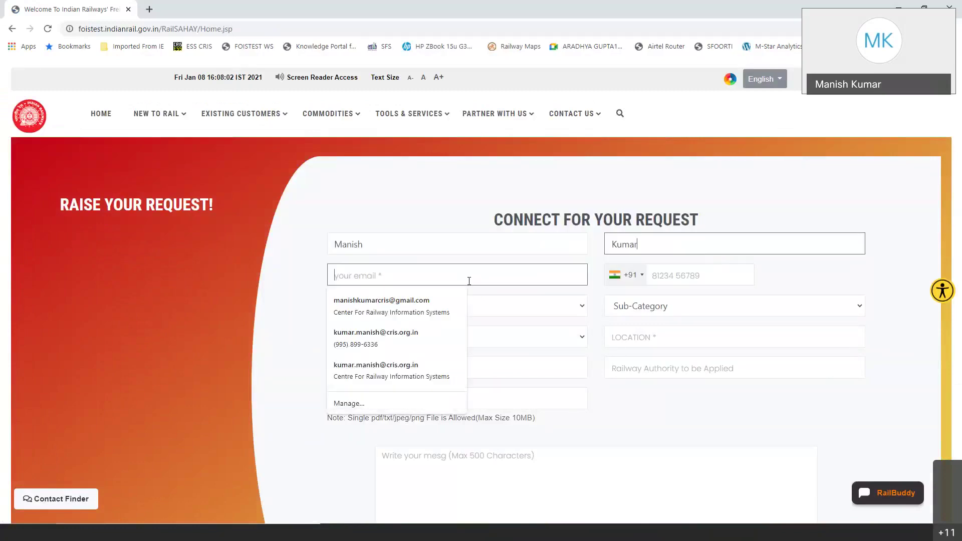
left_click(447, 304)
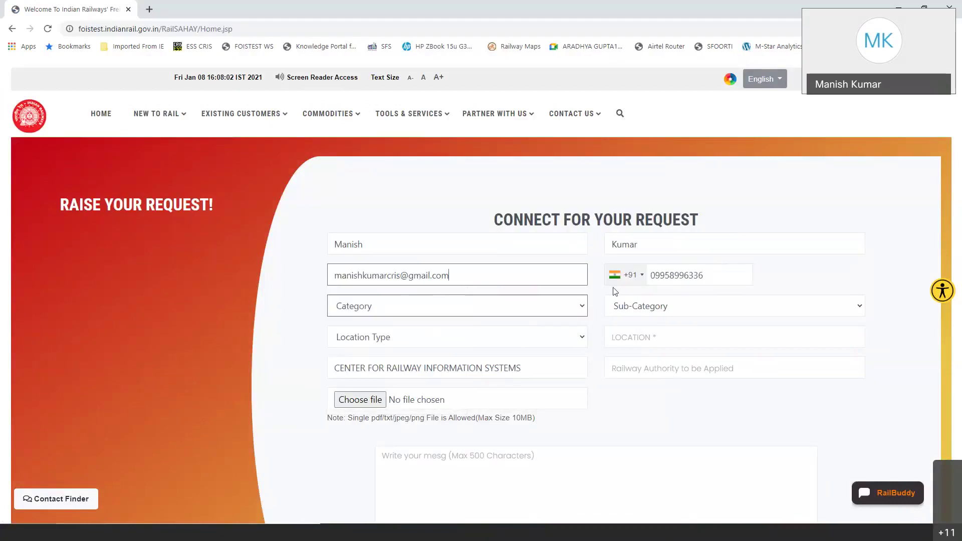
left_click(652, 274)
key("BackSpace")
key("Tab")
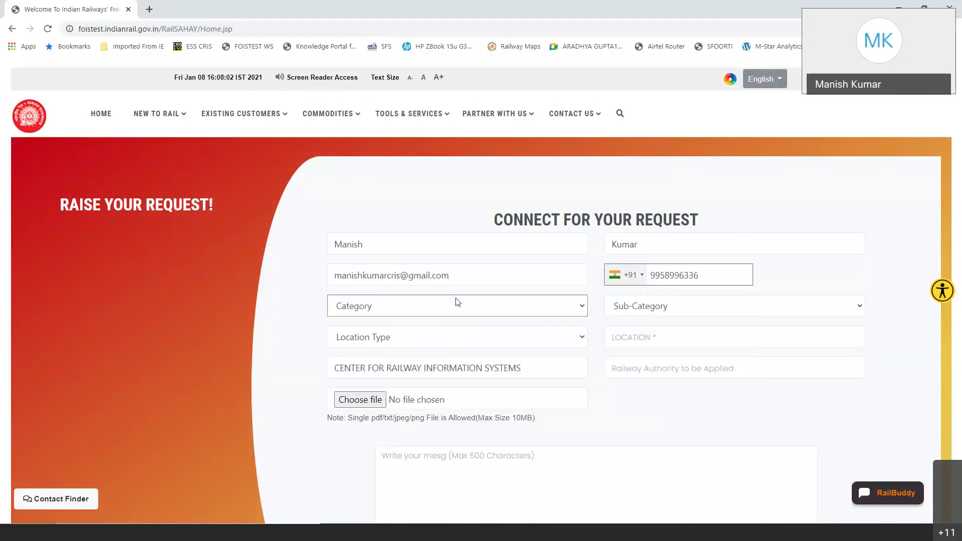
Step: Set the request category to Application for Diversion/Demmurage etc. and the sub-category to Diversion
left_click(458, 307)
left_click(467, 335)
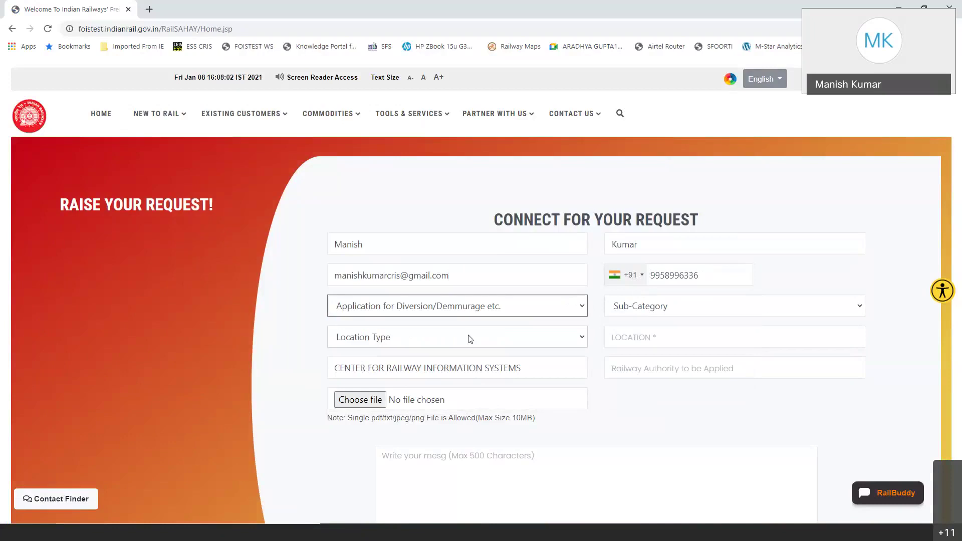
left_click(632, 311)
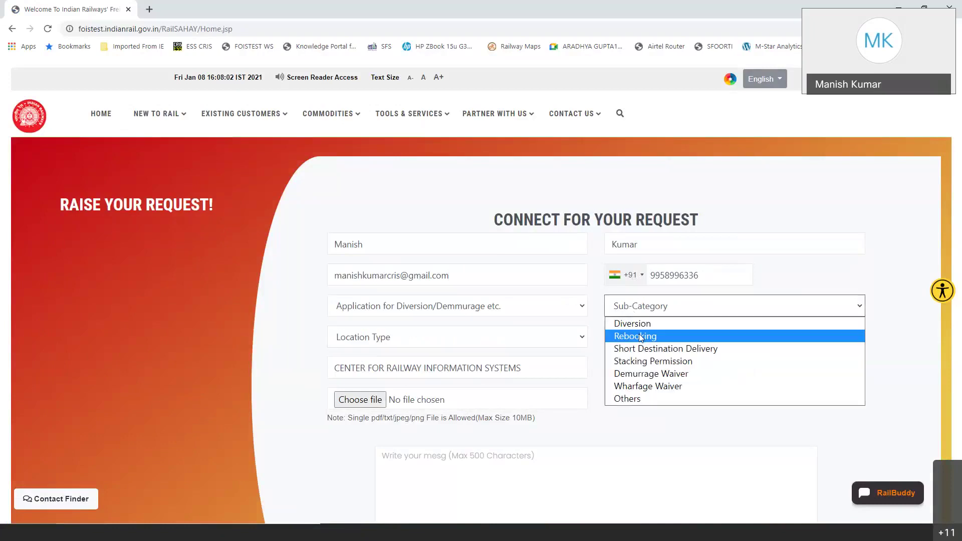
left_click(640, 324)
Step: Set the request's location type to Division and its location to DLI-DELHI
left_click(380, 345)
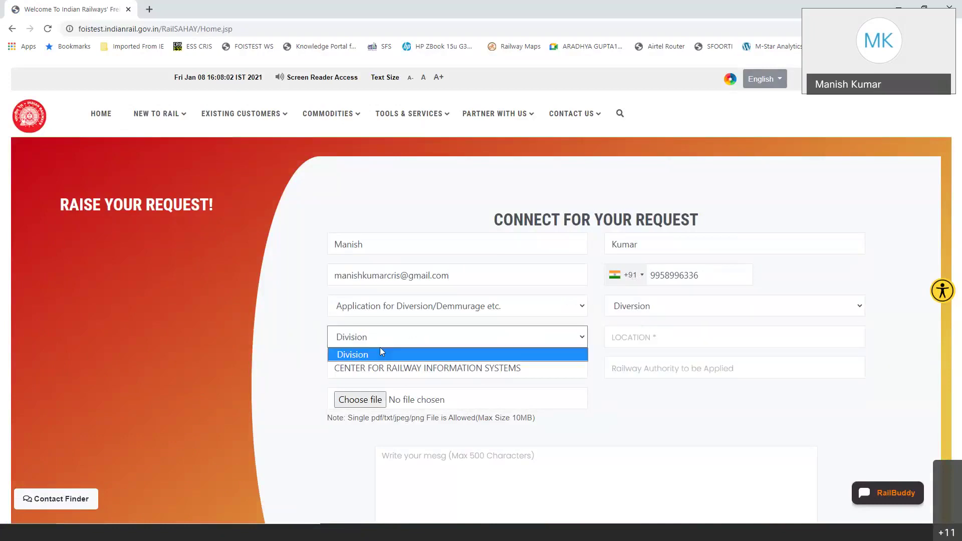
left_click(385, 343)
left_click(652, 336)
type("DLI")
left_click(642, 372)
Step: Replace the organization with M/S ACC (ASSOCIATED CEMENT COMPANY) LTD.-ACC and set the railway authority to SR DCM
triple_click(520, 368)
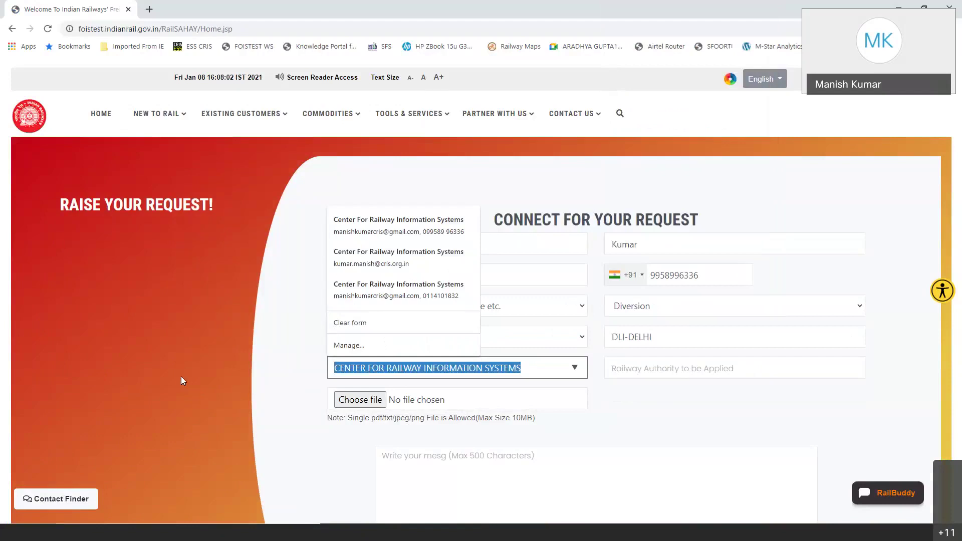
type("ACC")
left_click(356, 8)
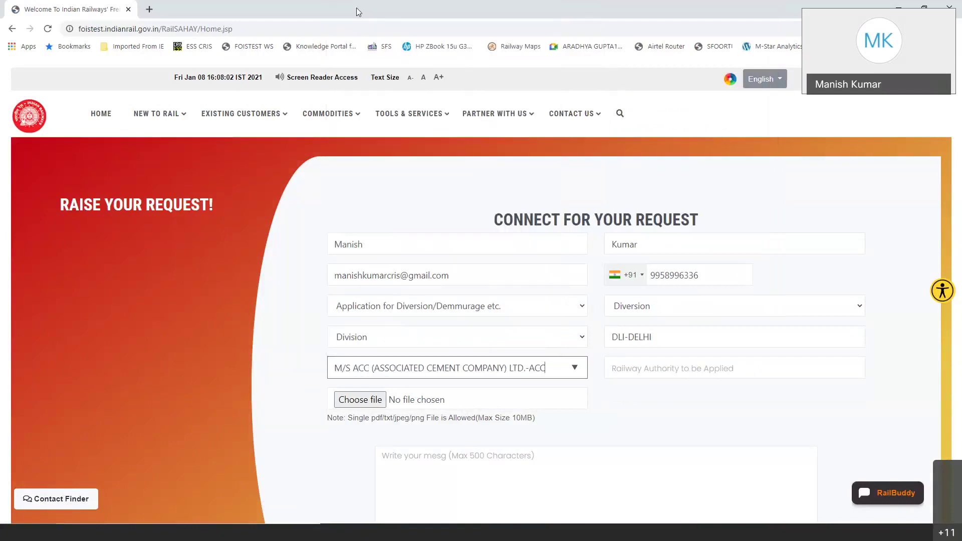
left_click(817, 368)
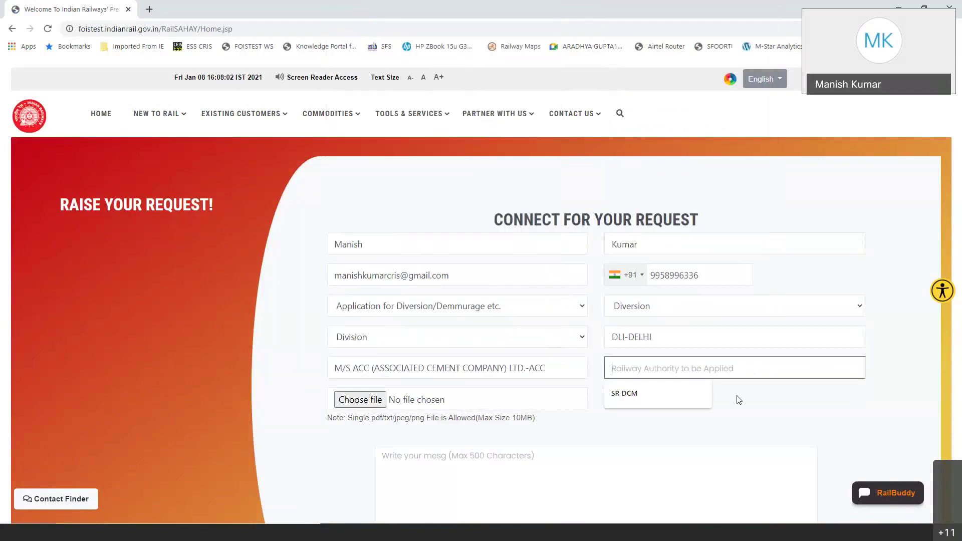
left_click(648, 392)
Step: Write the request message "Please divert my Rake from SSB to GZB"
scroll(647, 394, "down", 3)
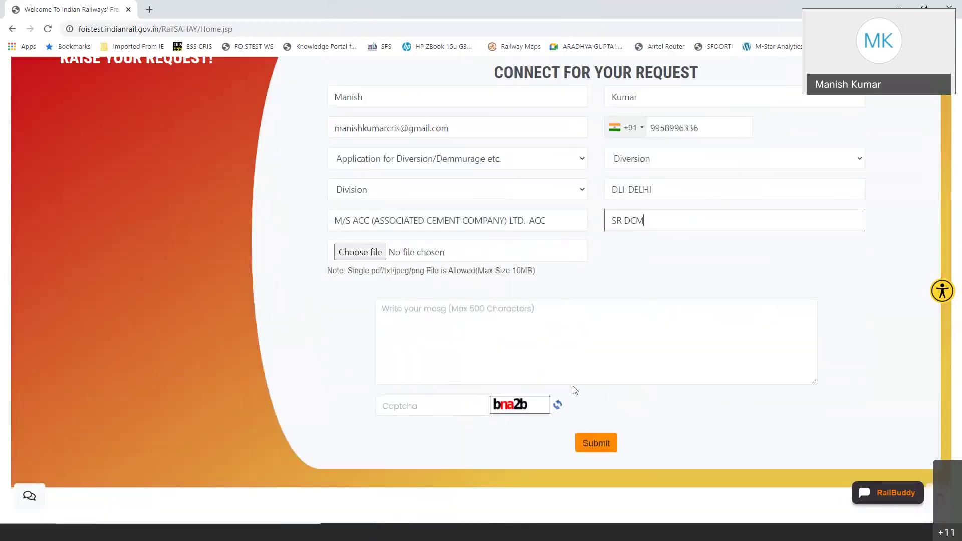
left_click(577, 360)
type("Please divert ")
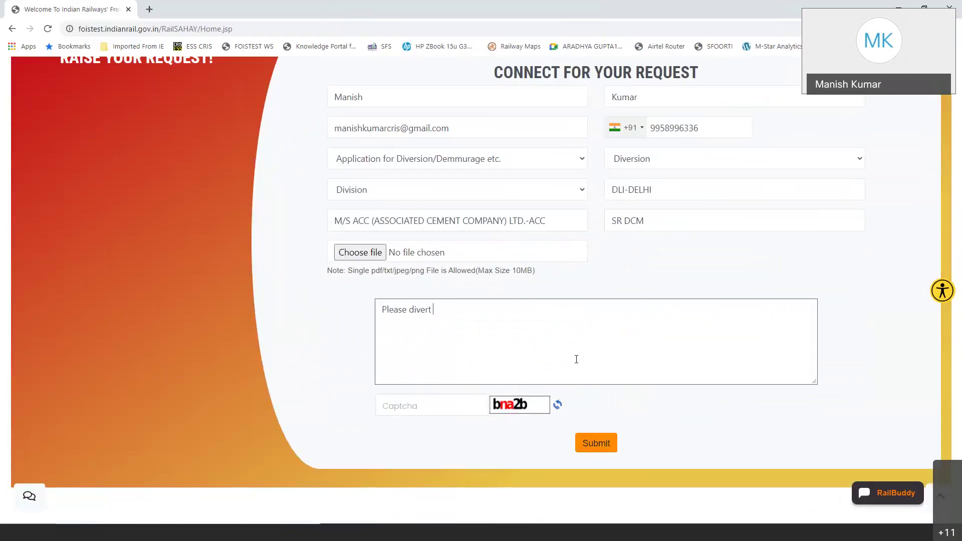
type("my Rake to")
key("BackSpace")
key("BackSpace")
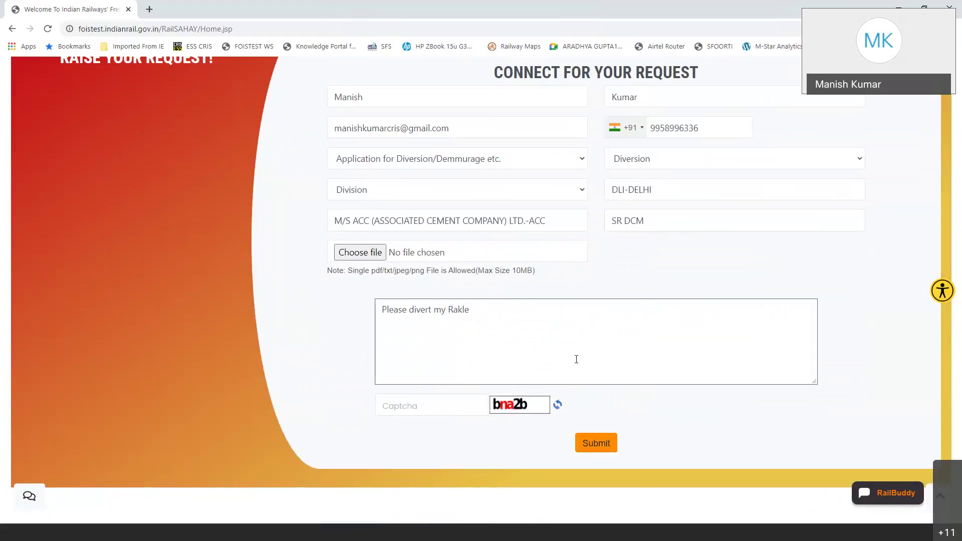
type("from SSB to GZB")
Step: Enter the captcha code and submit the diversion request
left_click(479, 410)
type("bn")
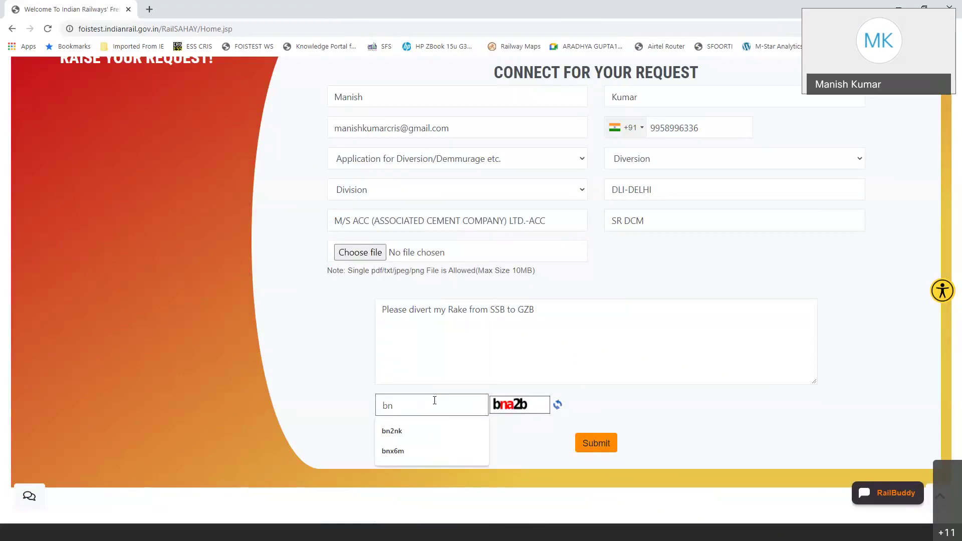
type("a2b")
left_click(594, 450)
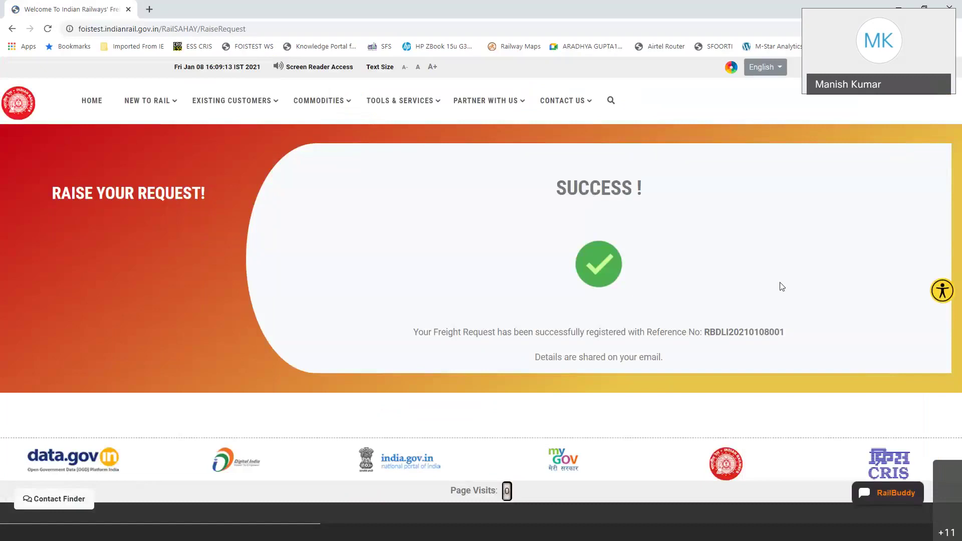
Step: Highlight the reference number of the registered freight request for viewing
double_click(737, 332)
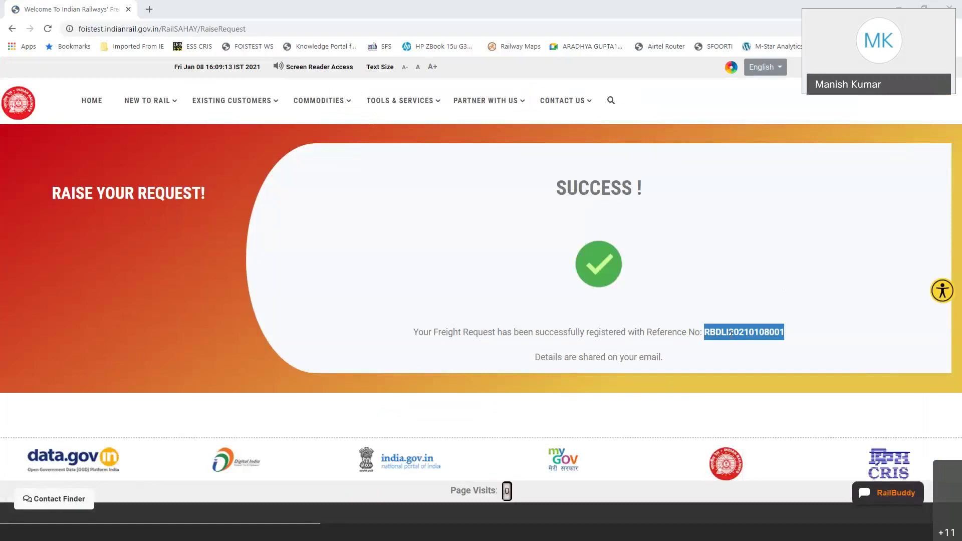
left_click(15, 9)
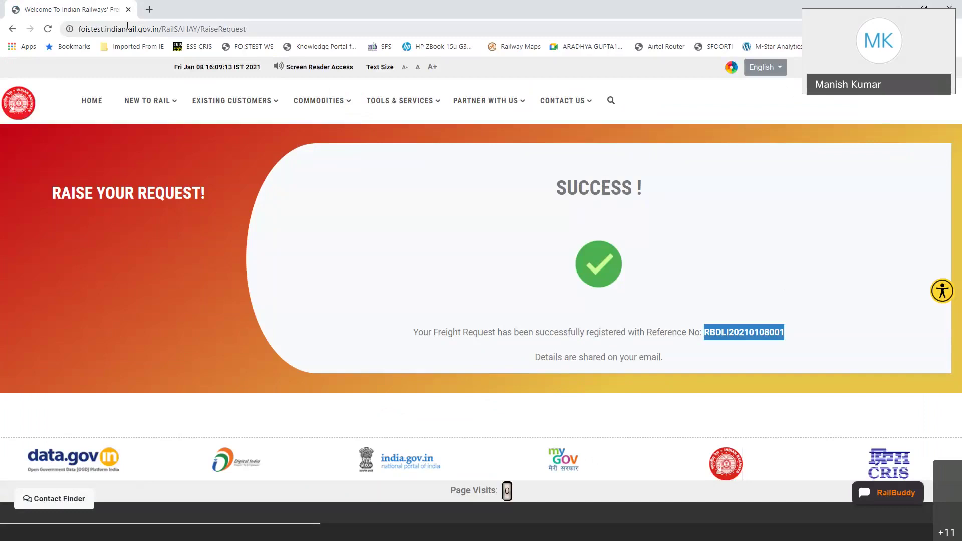
left_click(131, 95)
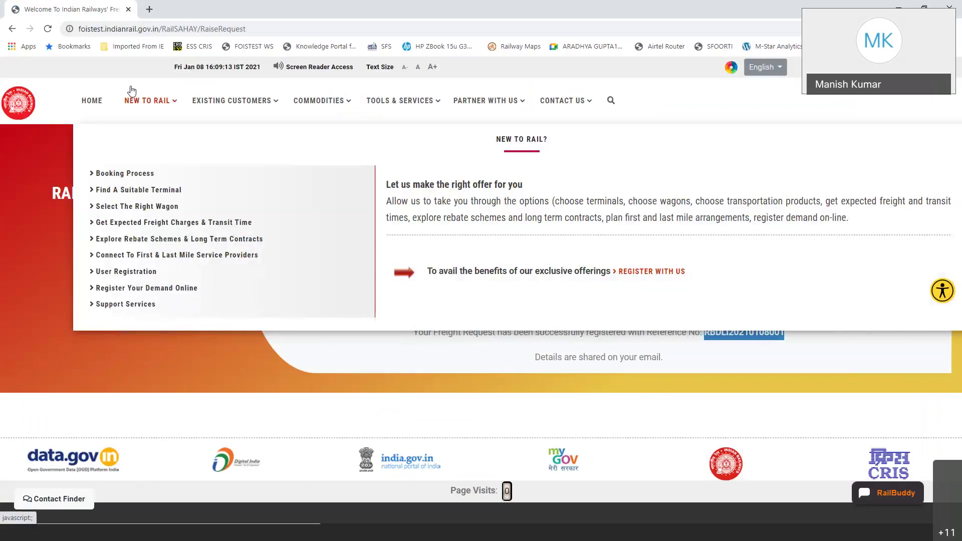
Step: Switch to CRIS mail at mail.cris.org.in in a separate tab and sign in with the saved credentials
left_click(151, 10)
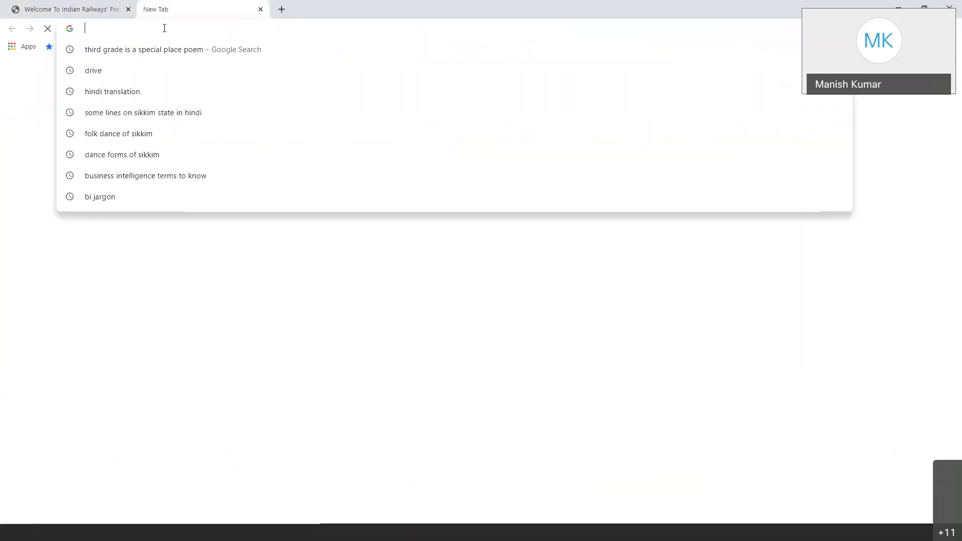
type("mai")
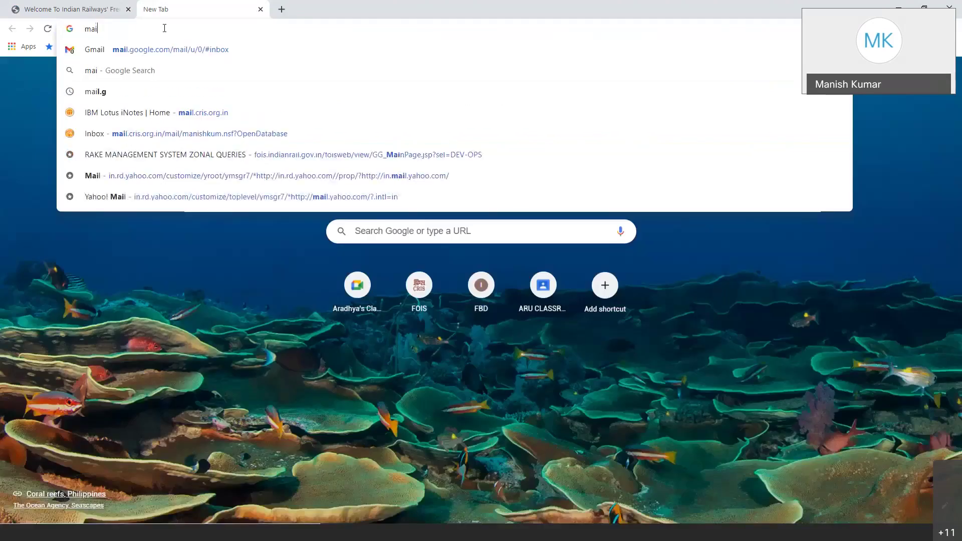
type("l.cris.org.in")
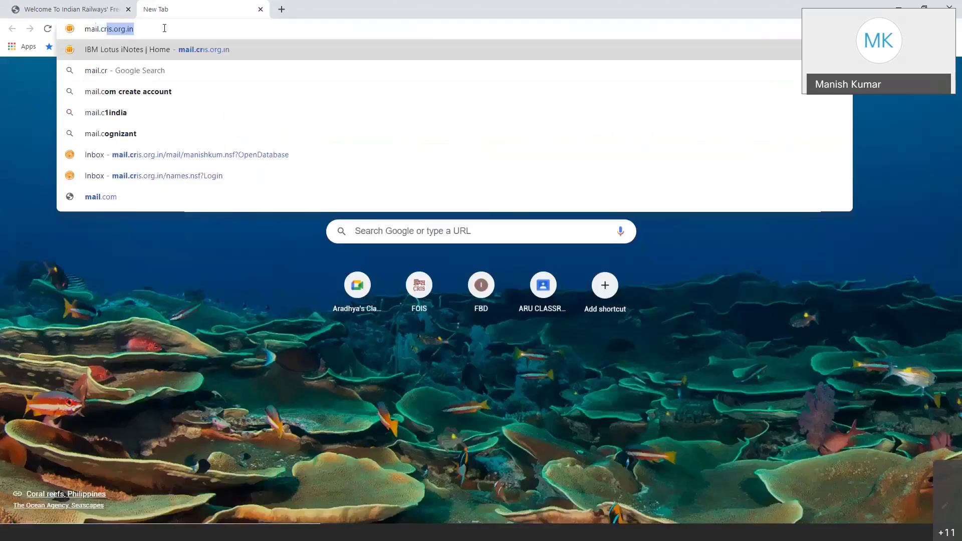
key("Return")
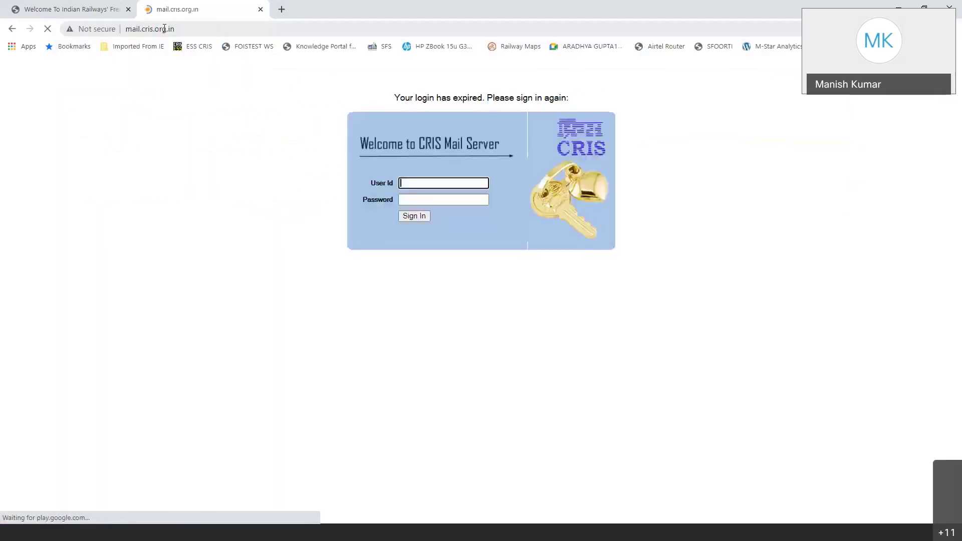
left_click(420, 216)
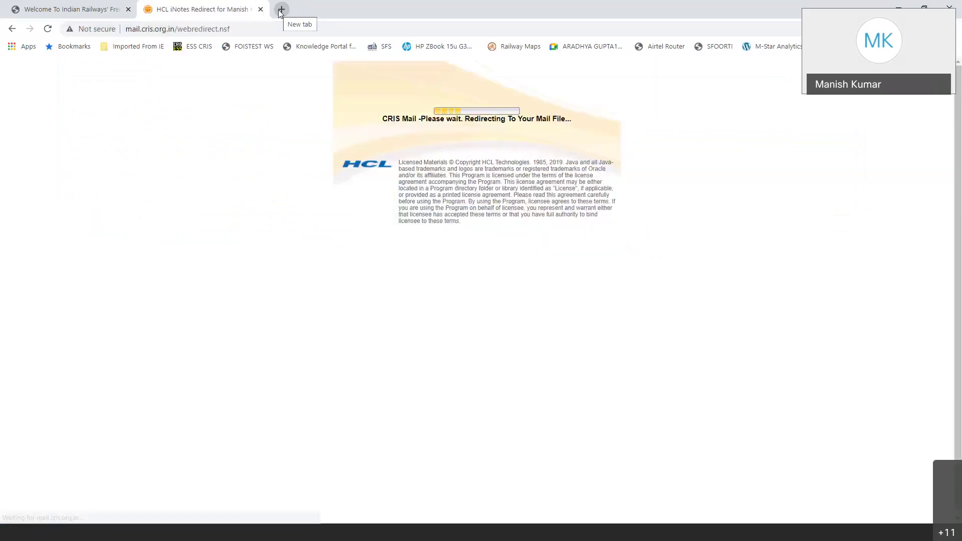
Step: Open the Gmail inbox in another browser tab
left_click(281, 10)
type("m")
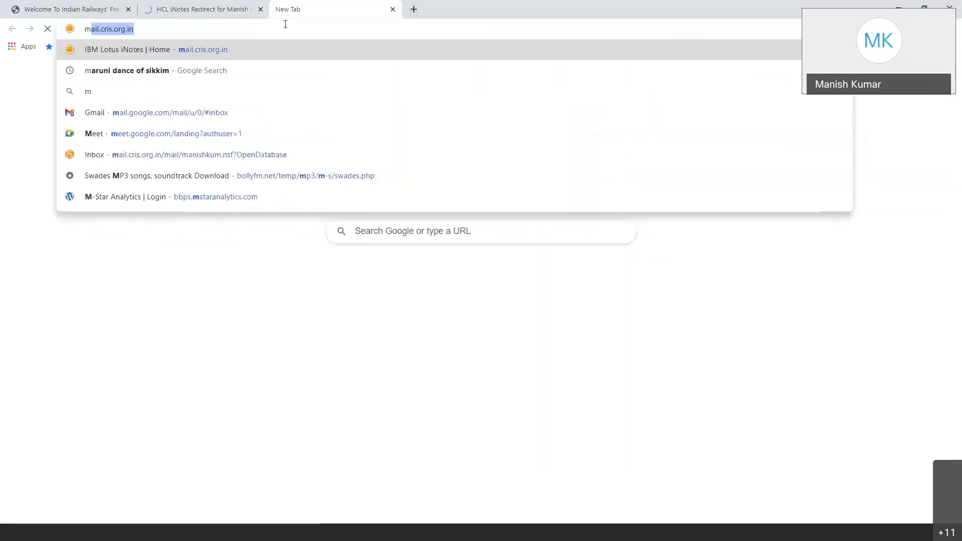
type("ail.")
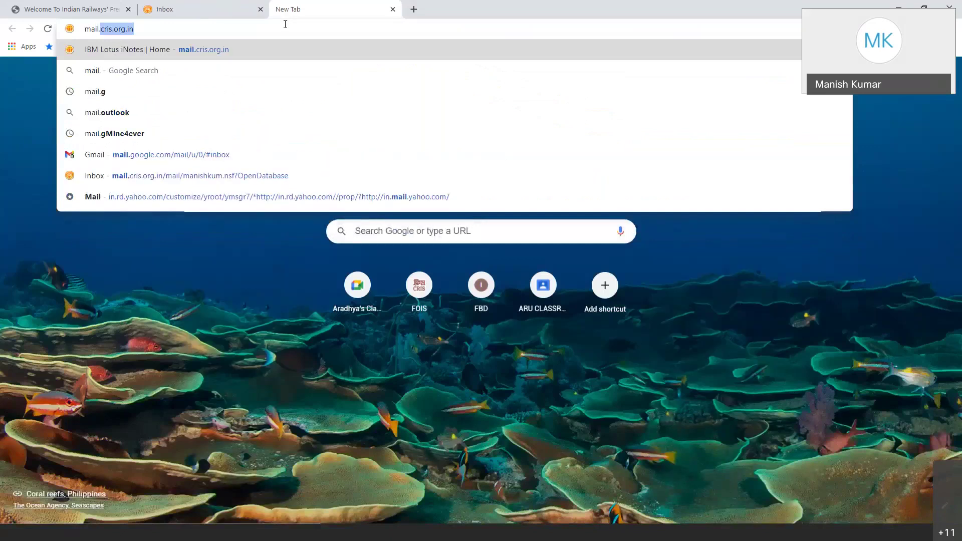
left_click(171, 155)
Step: Check and refresh the CRIS mail and Gmail inboxes for the e-mail about the registered diversion request
left_click(165, 9)
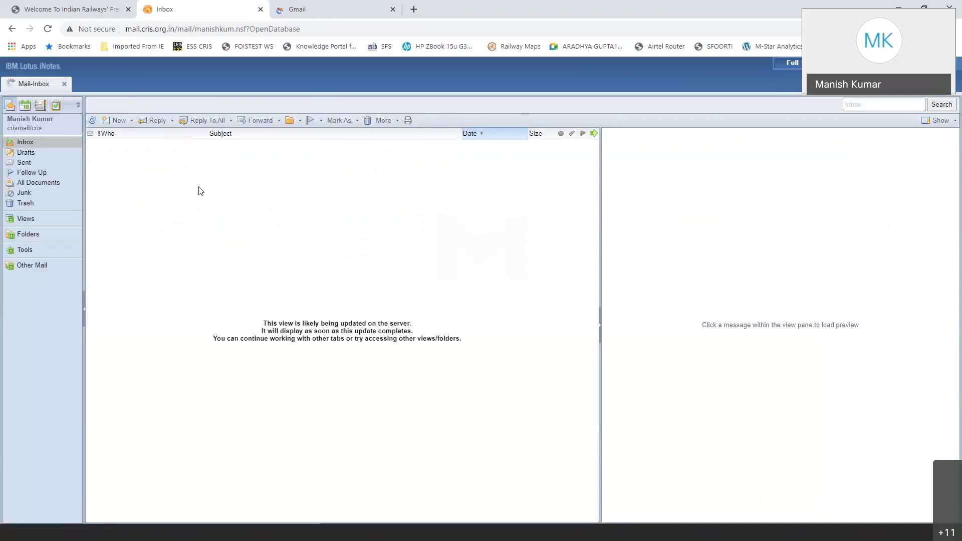
left_click(304, 5)
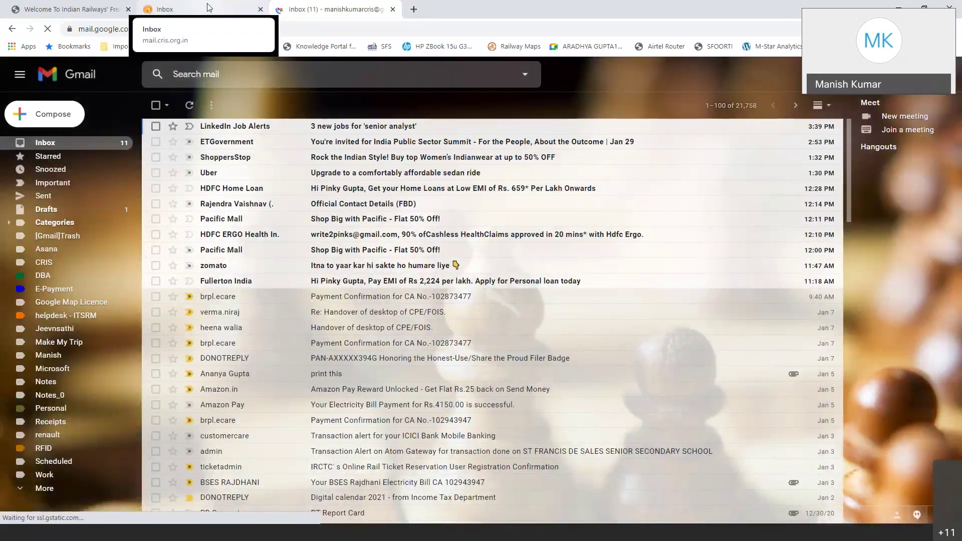
left_click(210, 7)
left_click(71, 10)
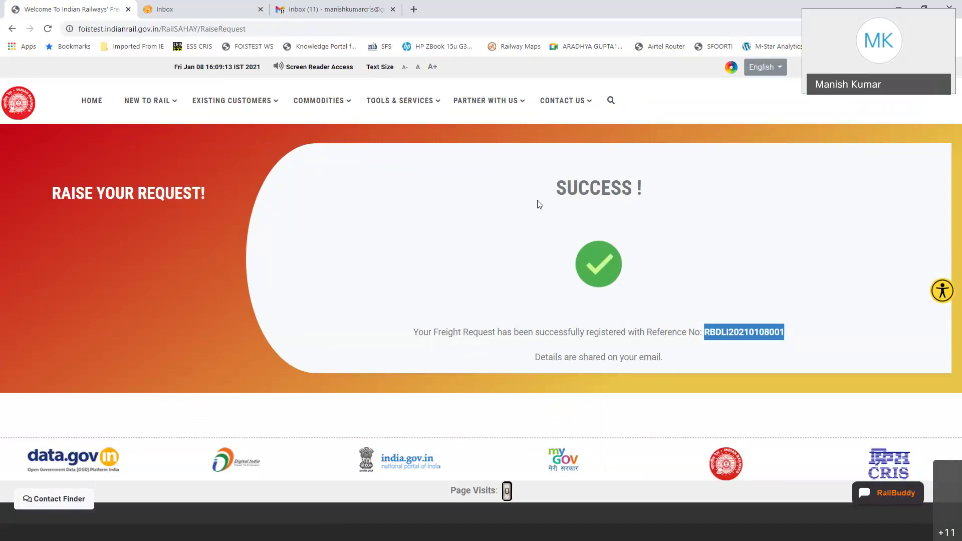
key("ctrl+3")
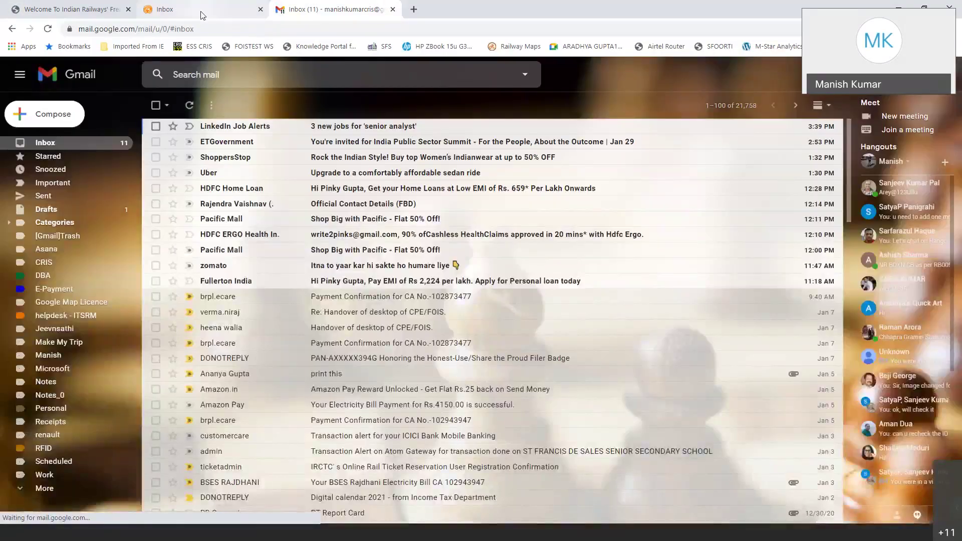
left_click(202, 15)
left_click(93, 122)
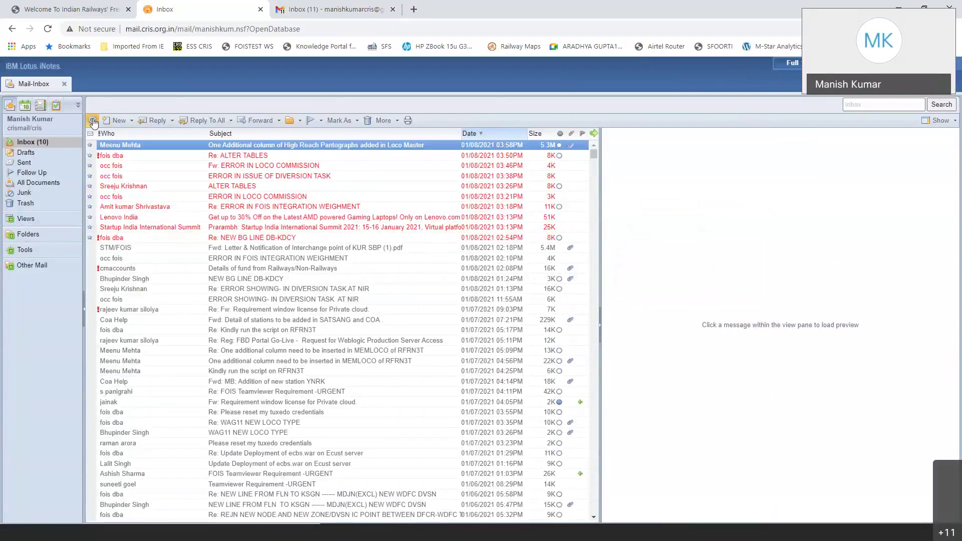
left_click_drag(86, 142, 128, 142)
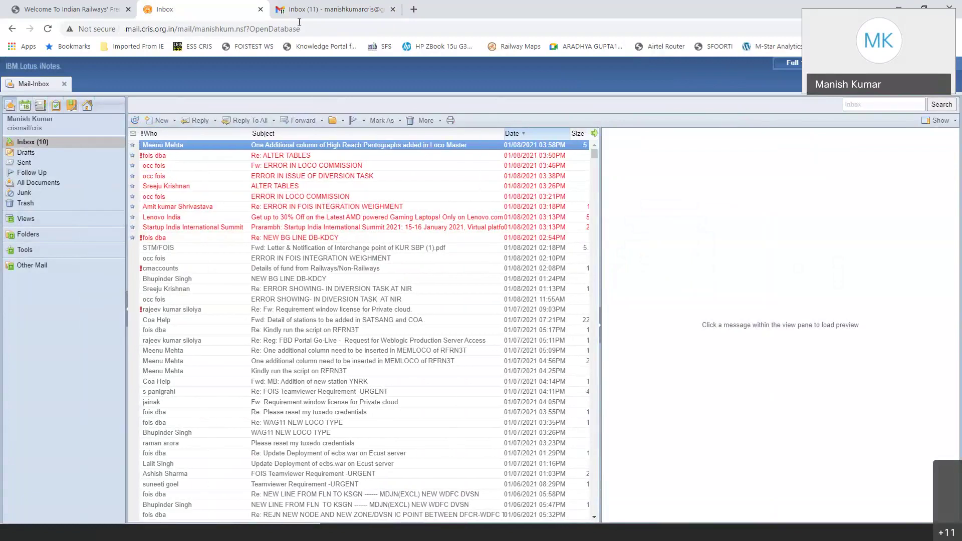
left_click(299, 11)
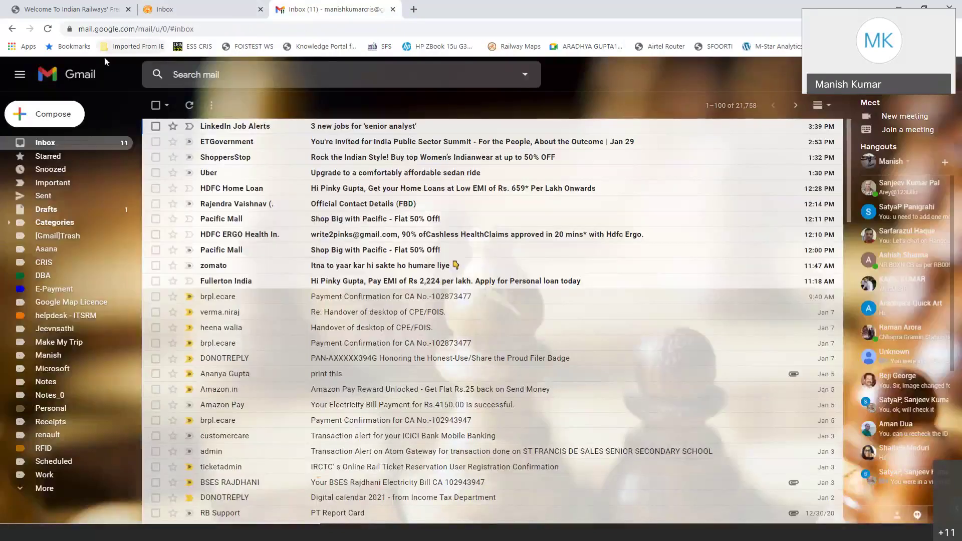
left_click(49, 29)
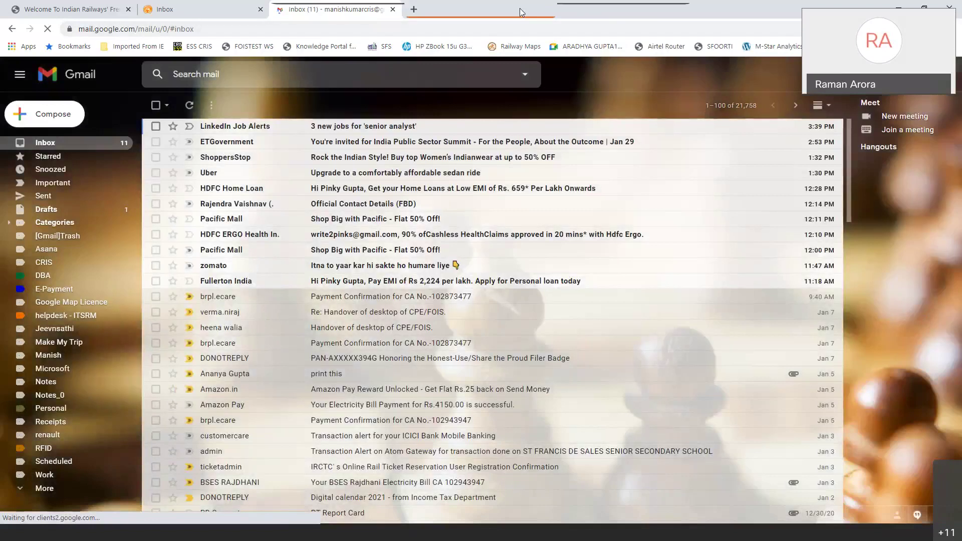
left_click(173, 15)
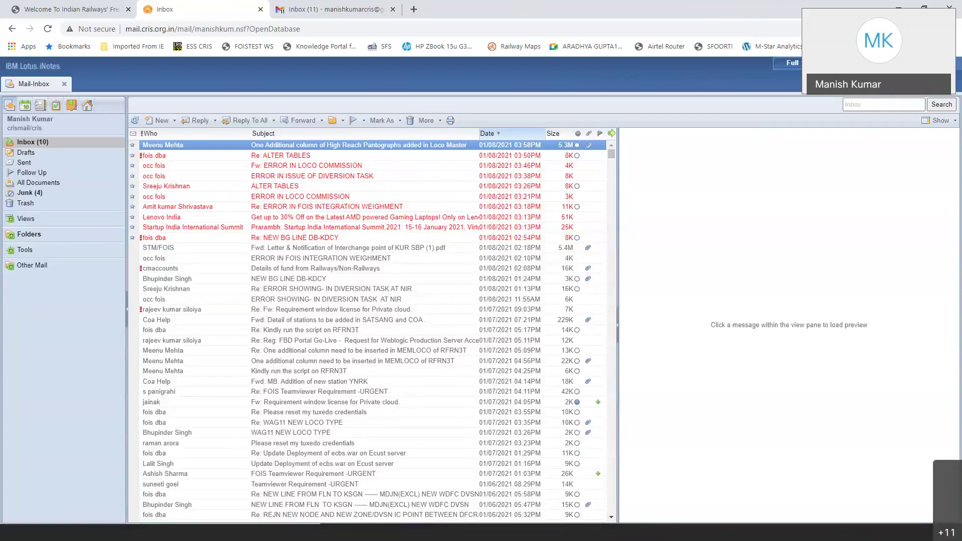
Step: Load foistest.indianrail.gov.in in a new browser window and open the RMS Divisional Queries login for internal users
key("ctrl+n")
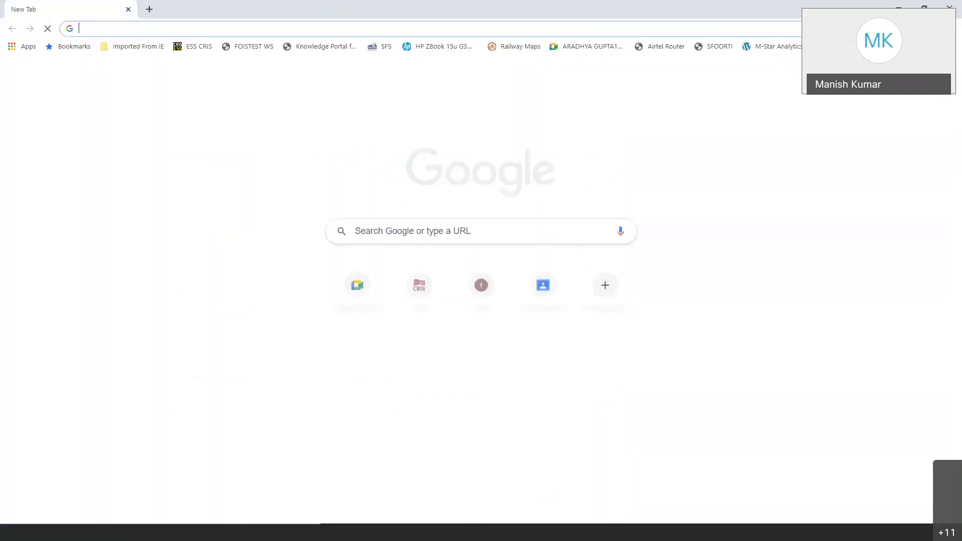
type("foiste")
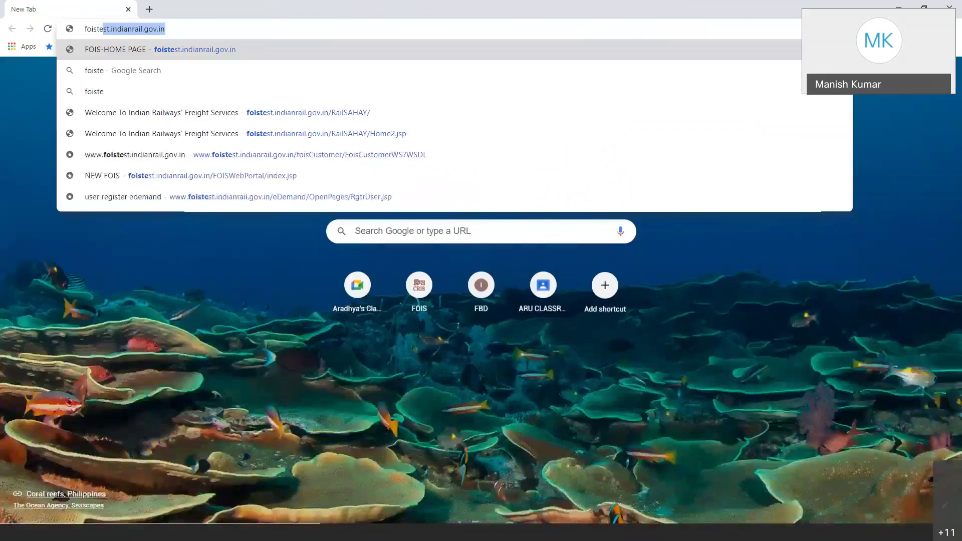
key("Right")
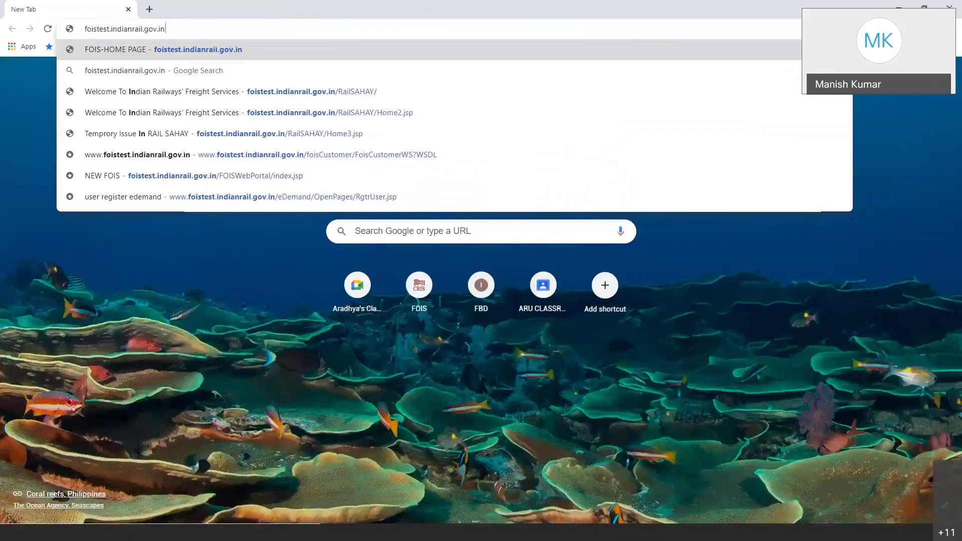
key("Return")
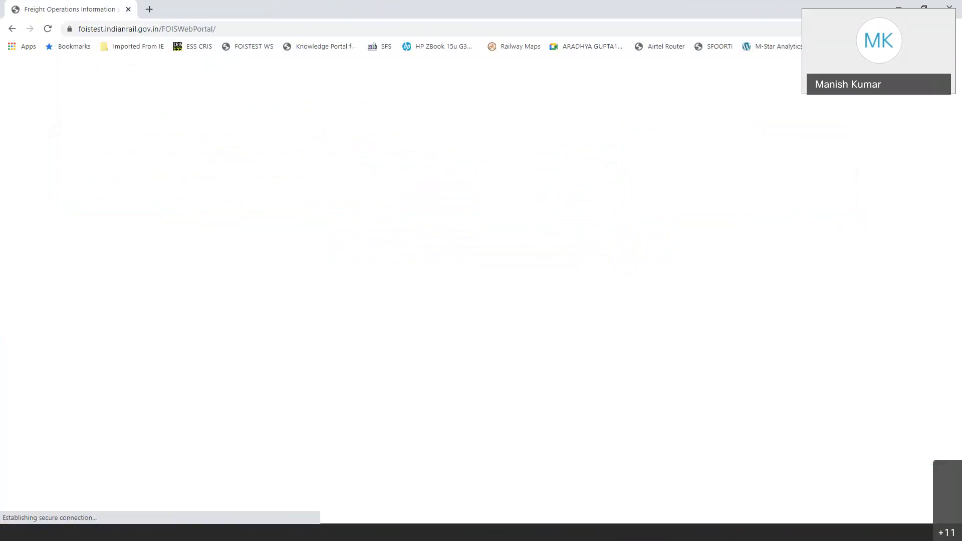
left_click(149, 132)
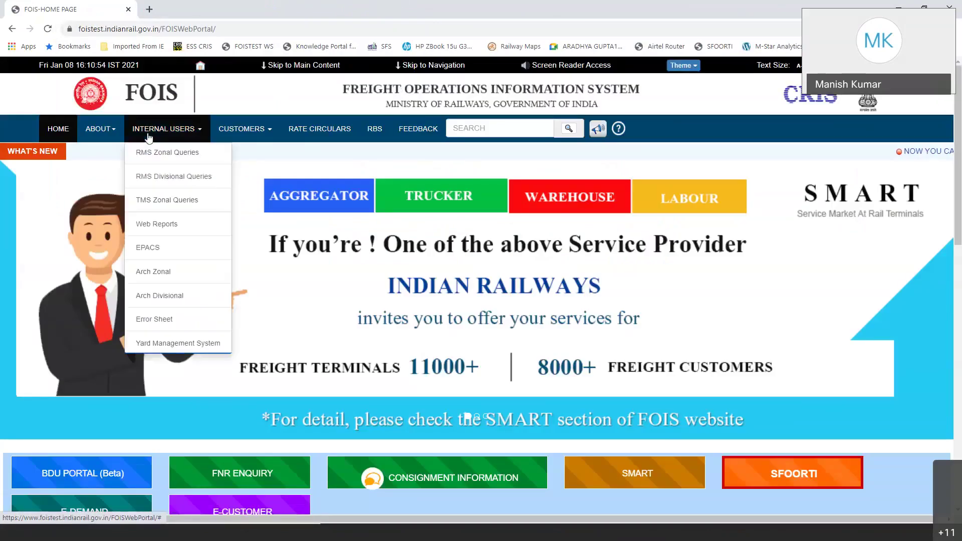
left_click(171, 179)
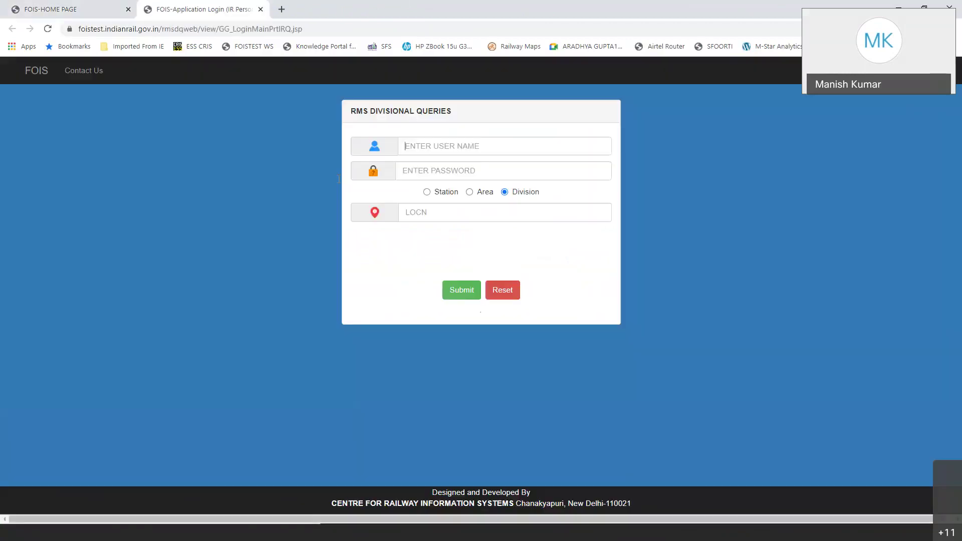
Step: Fill in the saved user name and password for RMS Divisional Queries and set the division location to DLI
left_click(445, 146)
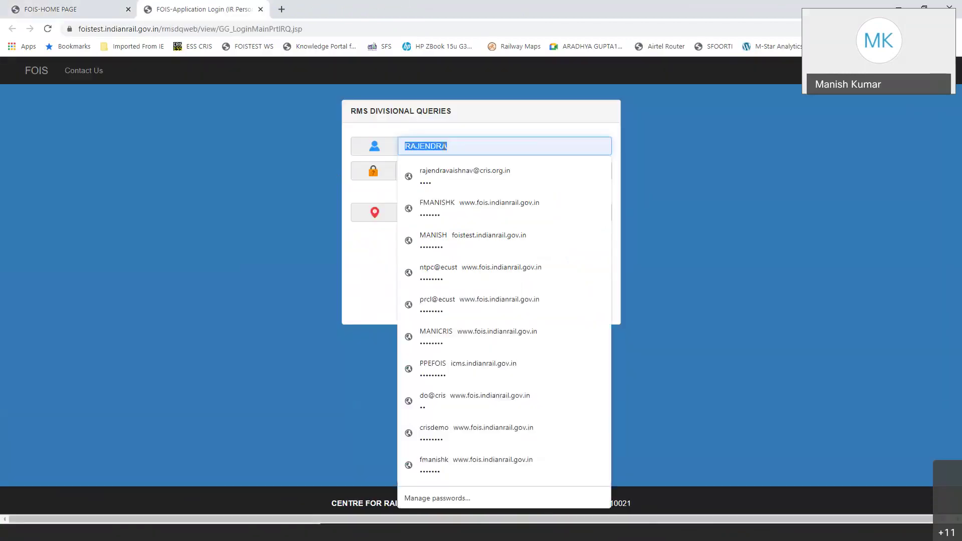
type("MAN")
key("Down")
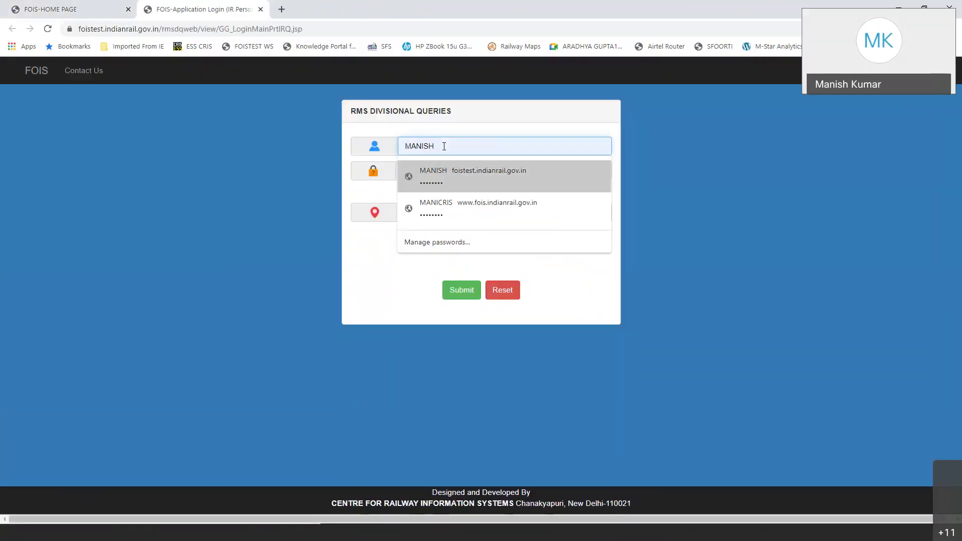
key("Return")
key("Tab")
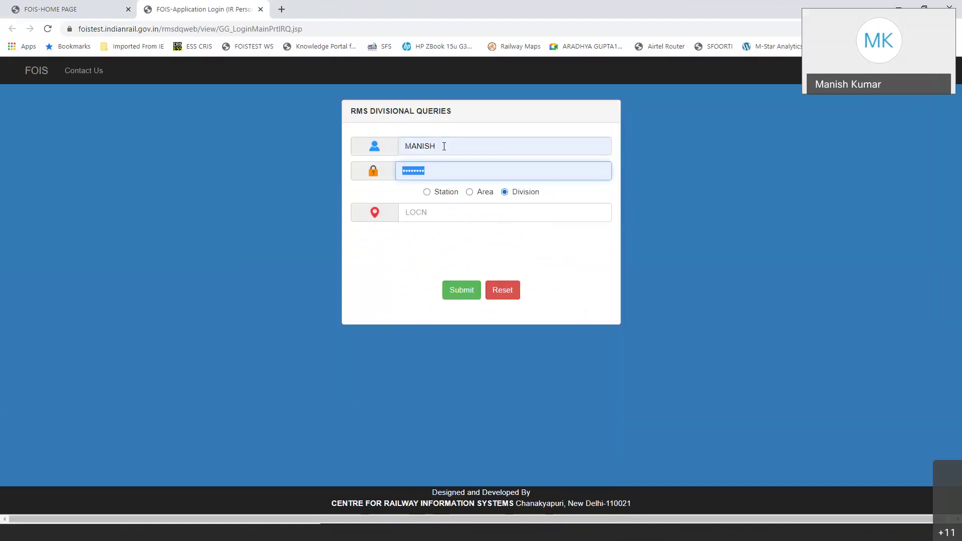
key("Tab")
key("Tab")
key("Down")
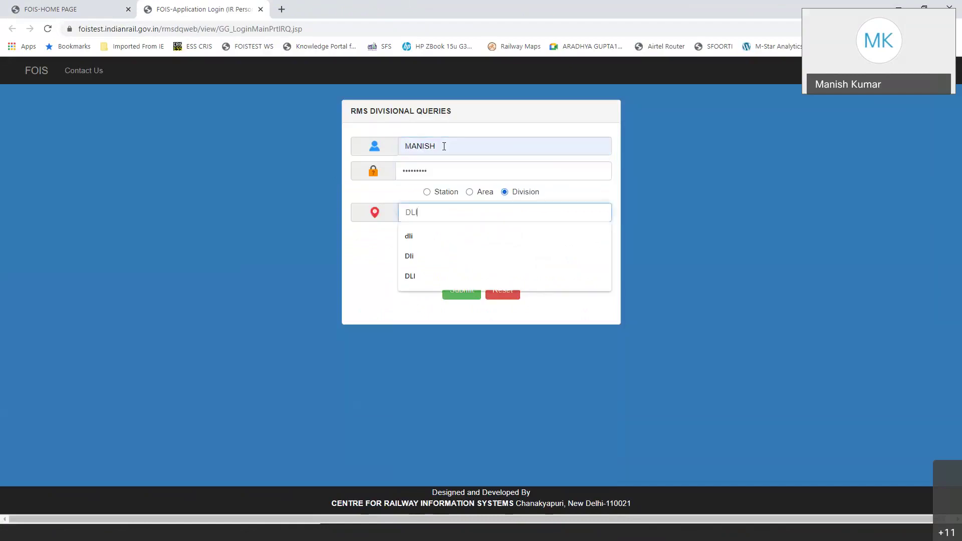
key("Return")
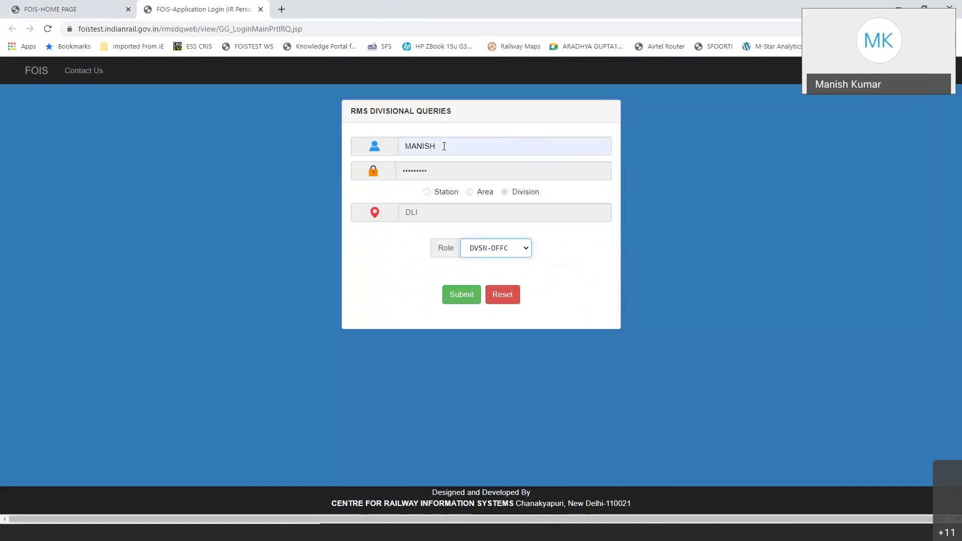
Step: Log in to RMS Divisional Queries with the DVSN-OFFC role and open the list of all requests received
left_click(456, 296)
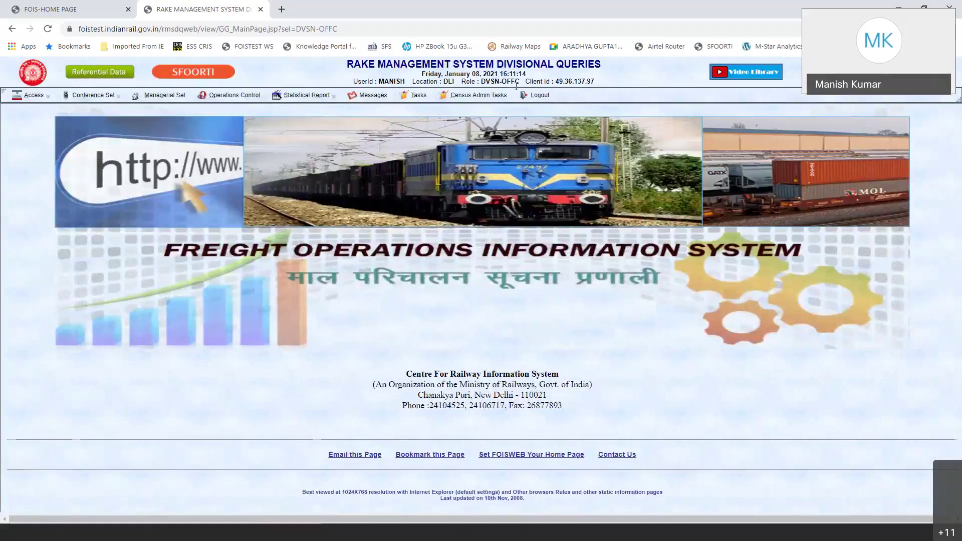
left_click(409, 98)
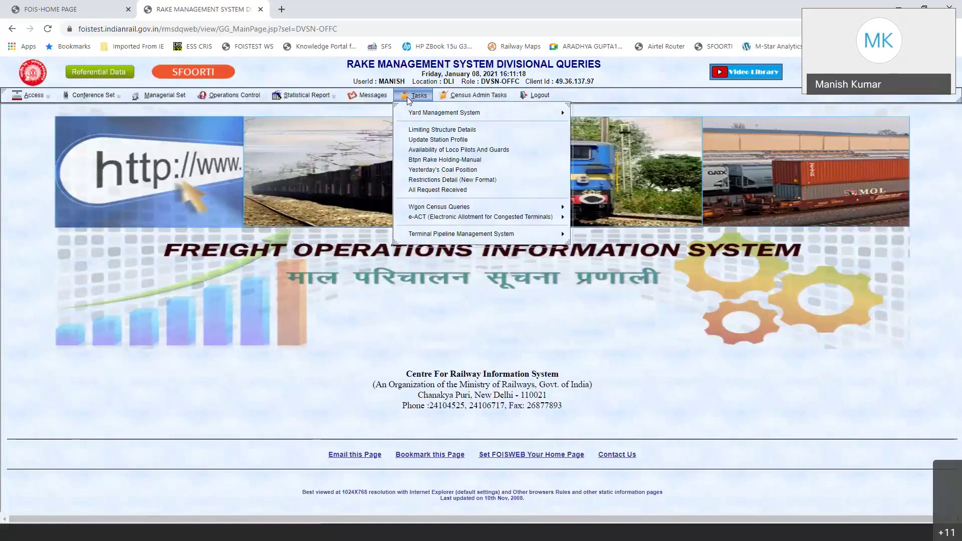
left_click(428, 190)
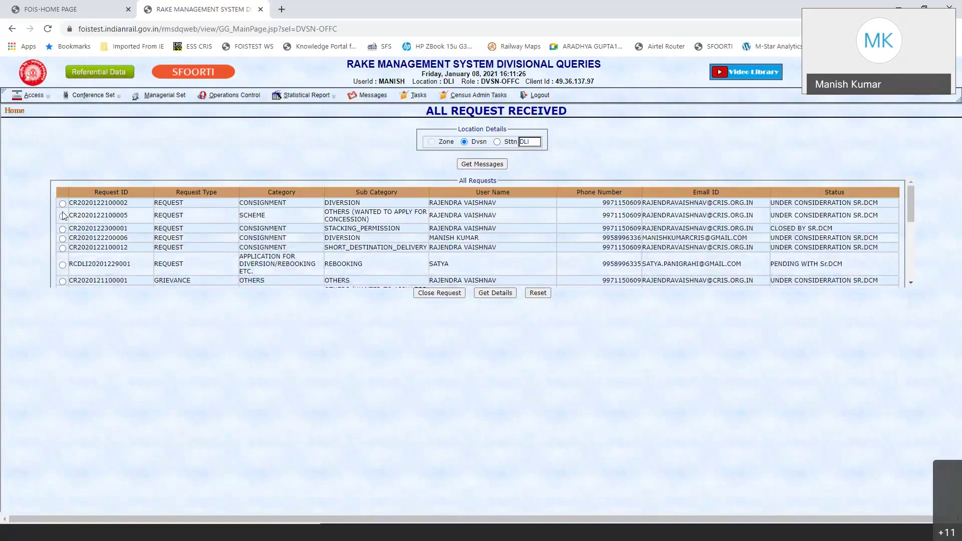
Step: Select the newest diversion request in the list, open its details and highlight the user message
scroll(311, 242, "down", 5)
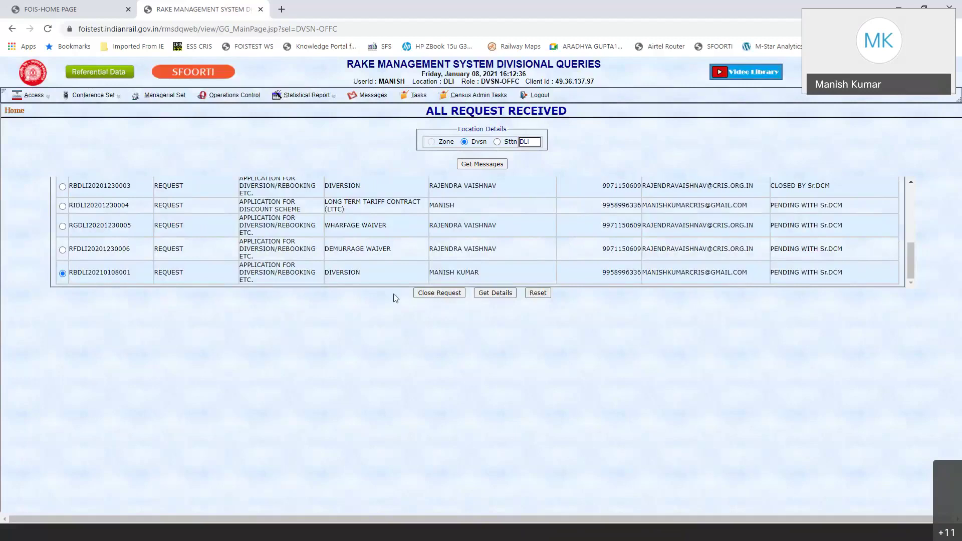
left_click(494, 294)
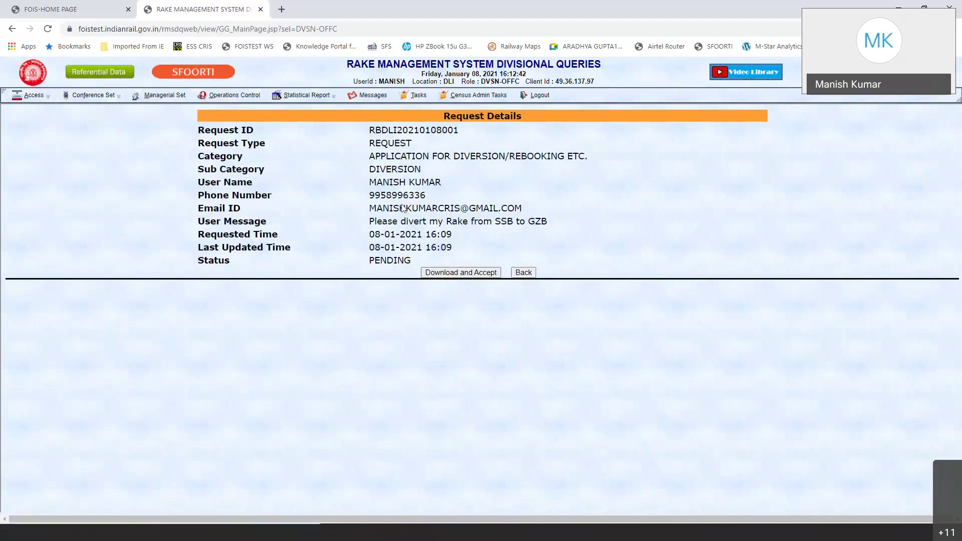
left_click_drag(369, 221, 569, 227)
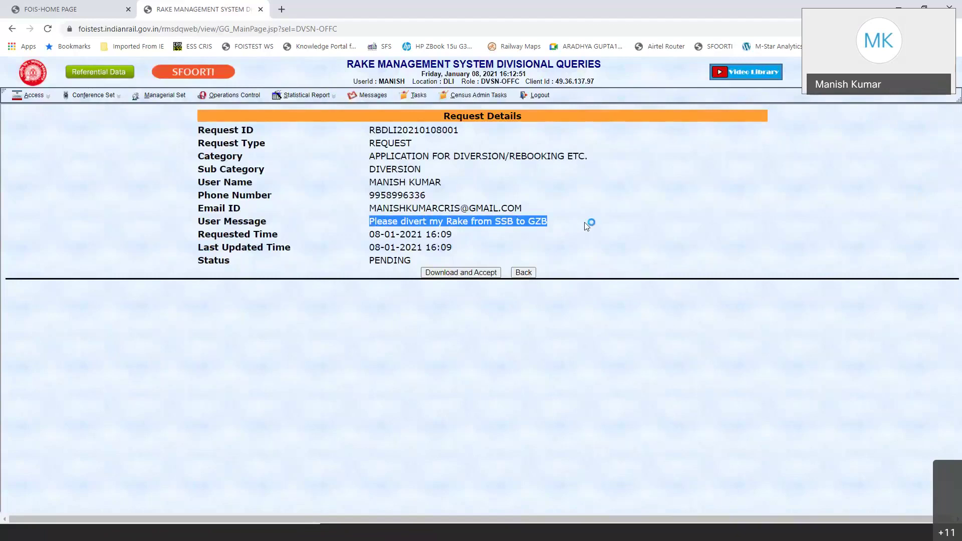
Step: Download and accept the diversion request, cancel the PDF print, and return to its entry in the list of received requests
left_click(472, 276)
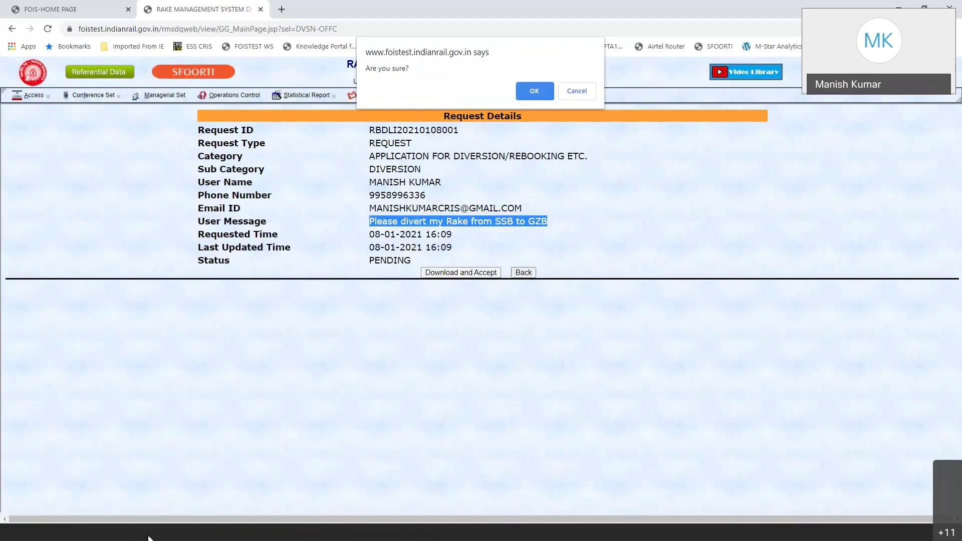
left_click(584, 97)
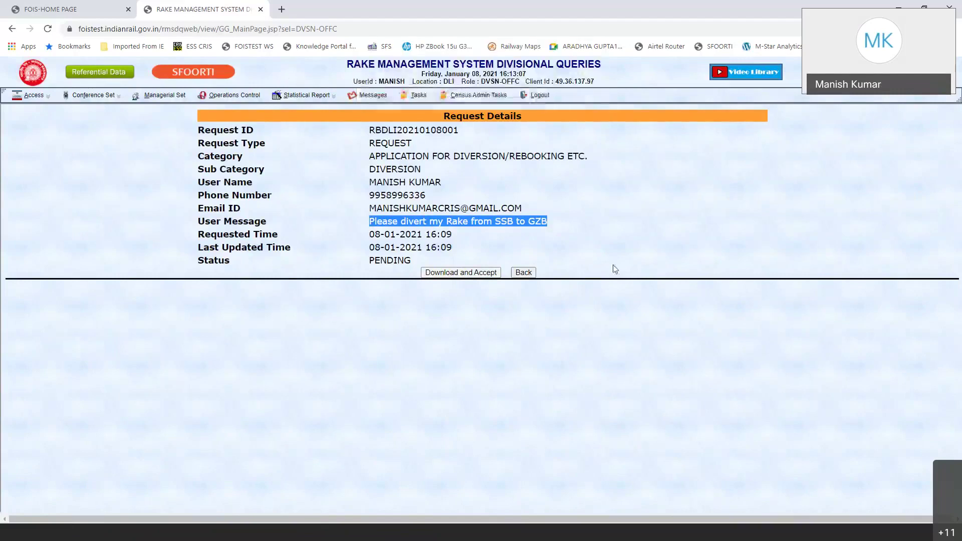
left_click(494, 273)
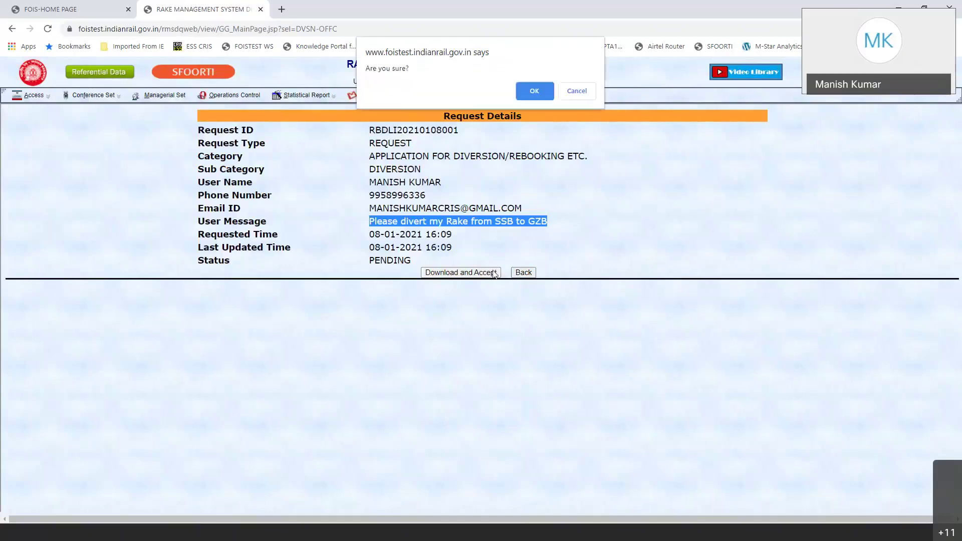
left_click(535, 91)
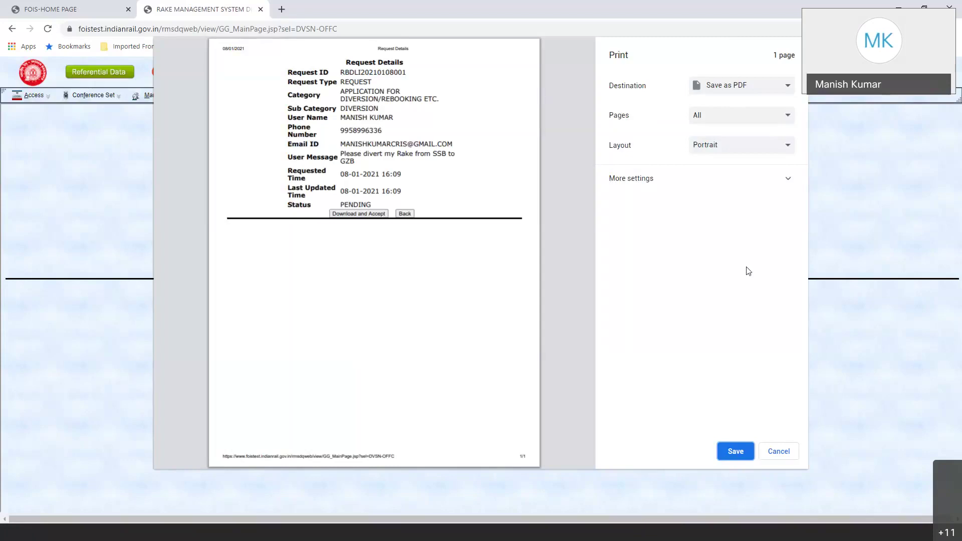
left_click(780, 451)
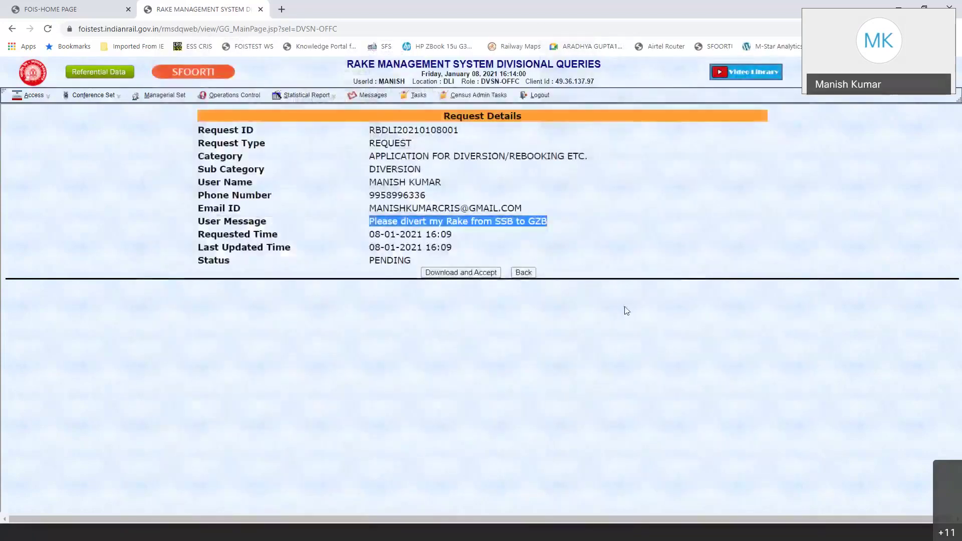
left_click(525, 281)
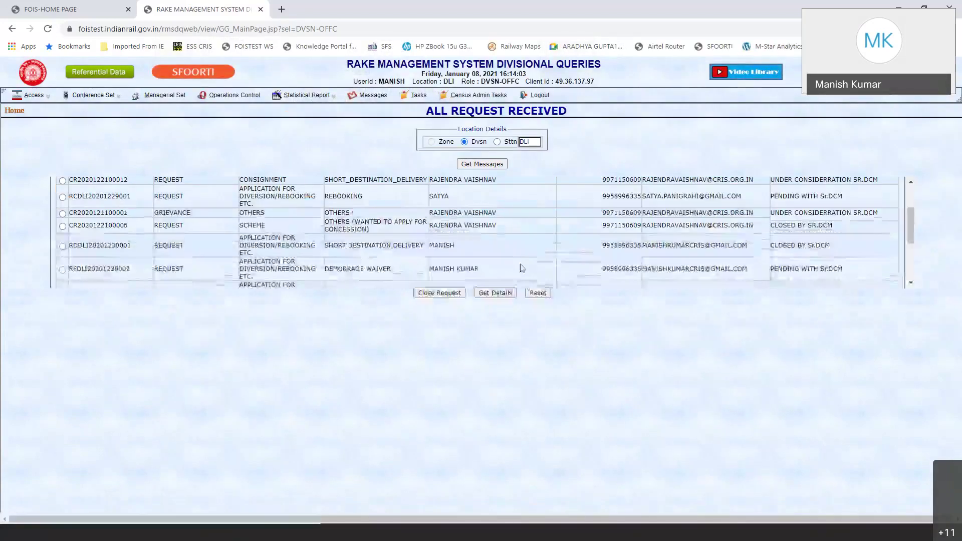
scroll(522, 264, "down", 3)
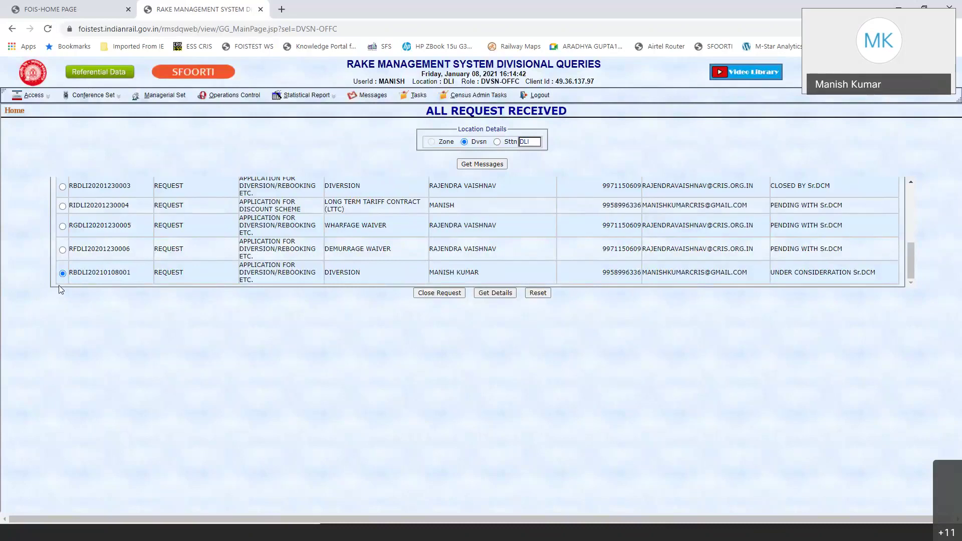
Step: Refresh the CRIS mail inbox, open the new Request Update e-mail in full and narrow the folder list beside it
key("alt+Tab")
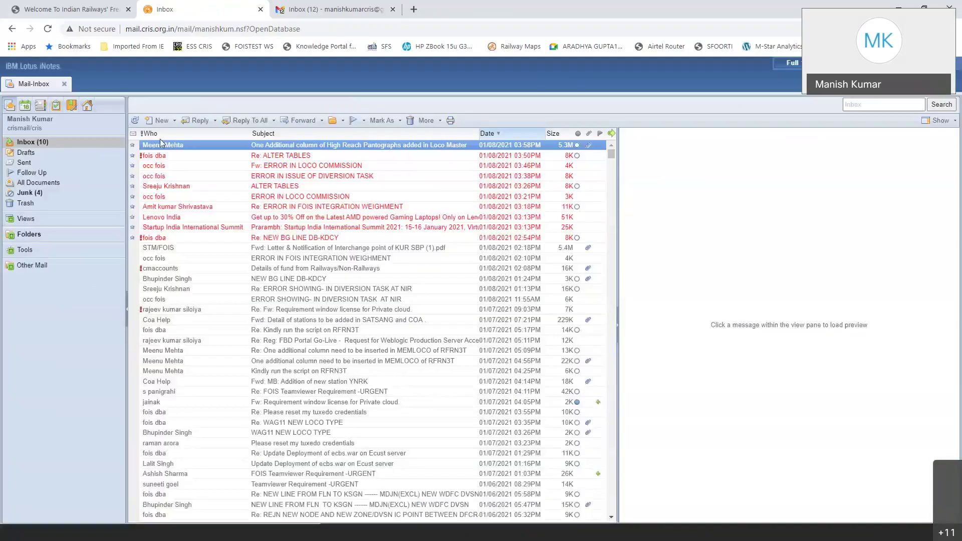
left_click(138, 121)
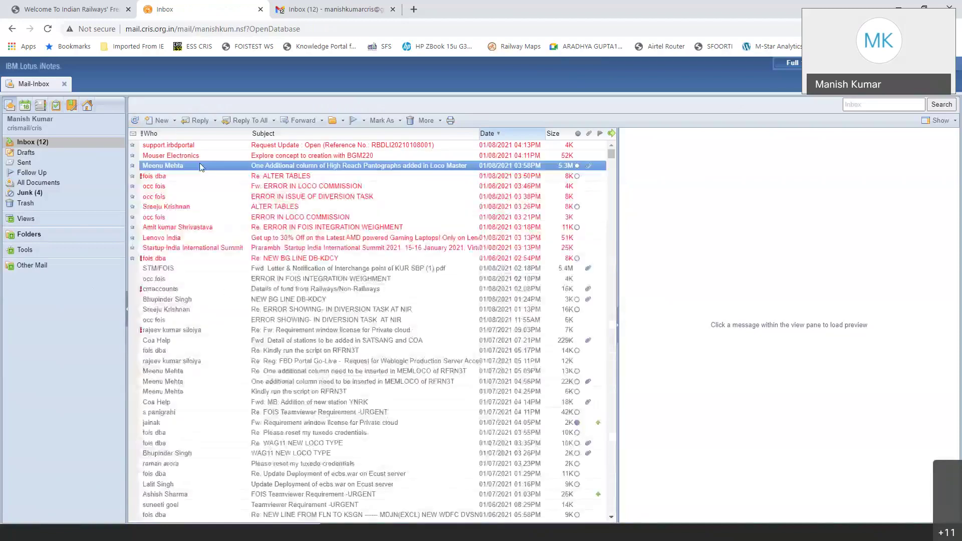
left_click(202, 146)
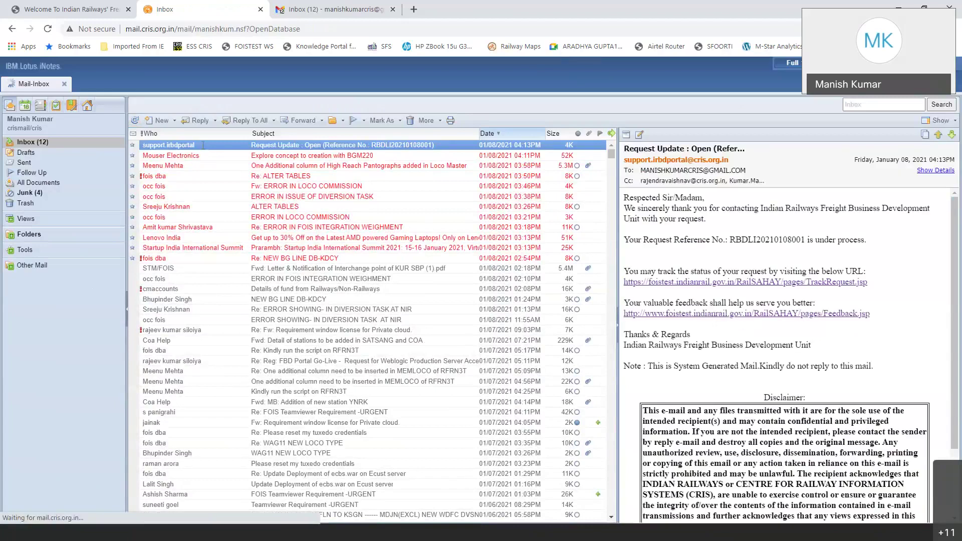
double_click(202, 145)
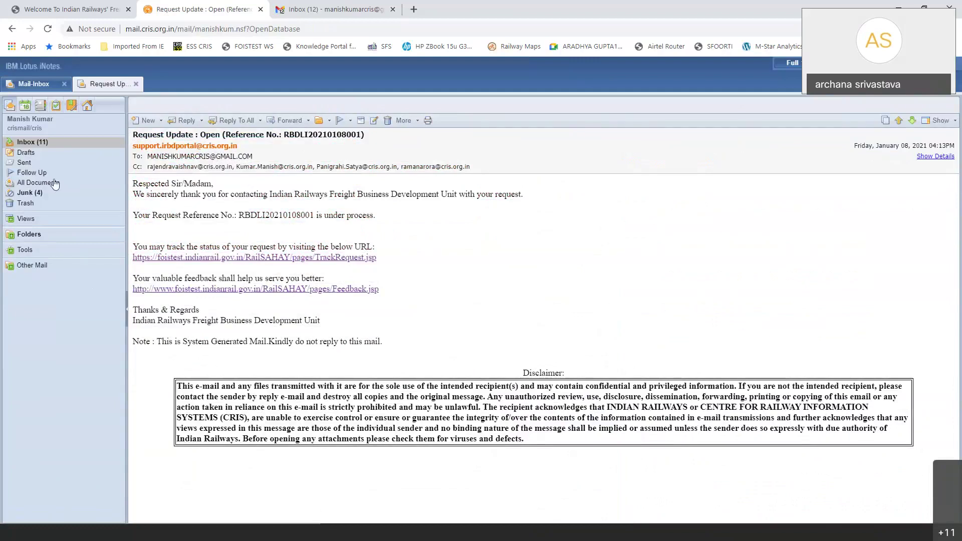
left_click_drag(103, 152, 51, 152)
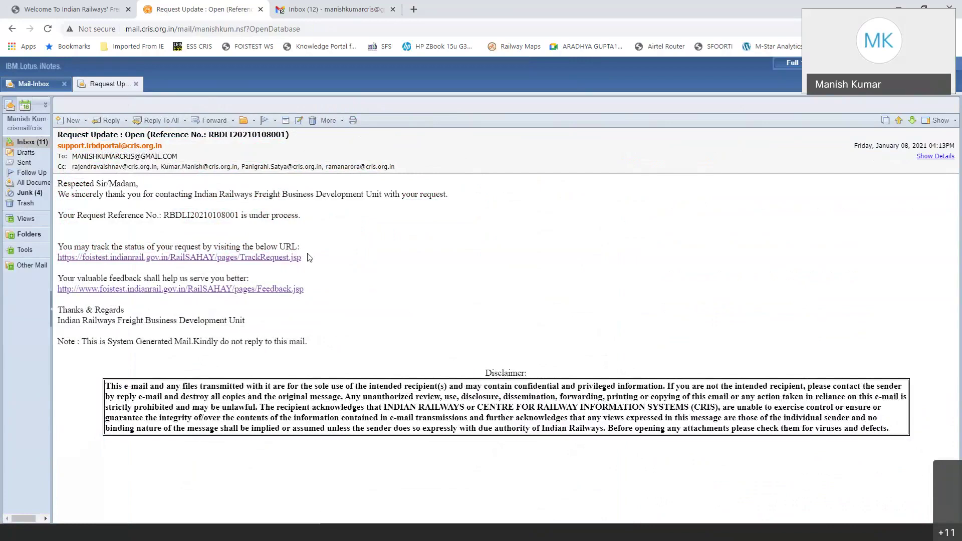
Step: Open the Request Registration Confirmation e-mail in Gmail, compare it with the CRIS update e-mail, and highlight its reference number
left_click(345, 7)
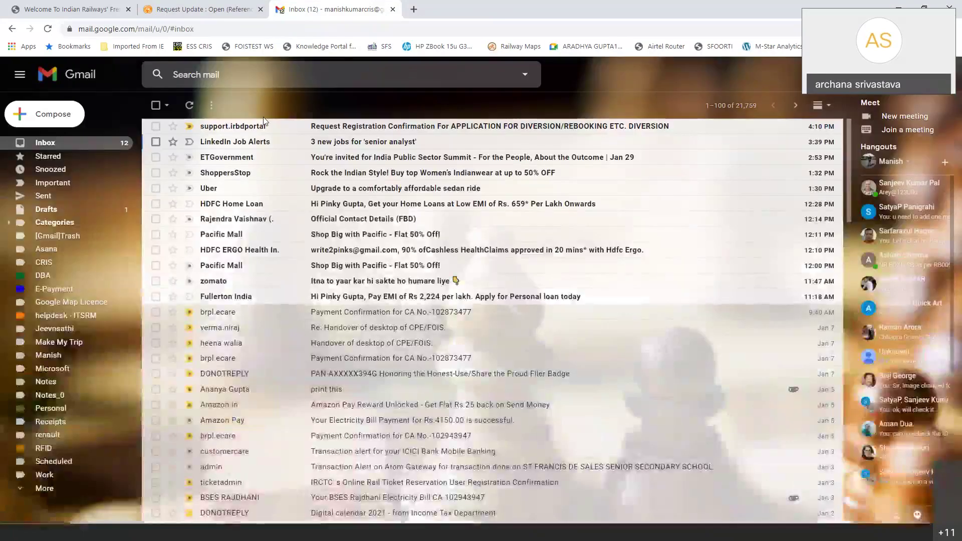
left_click(261, 132)
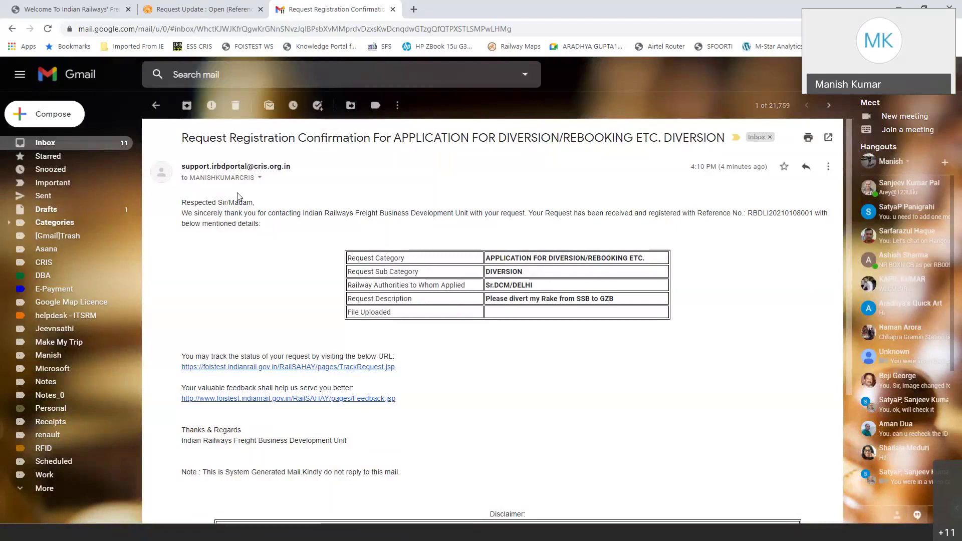
left_click(214, 11)
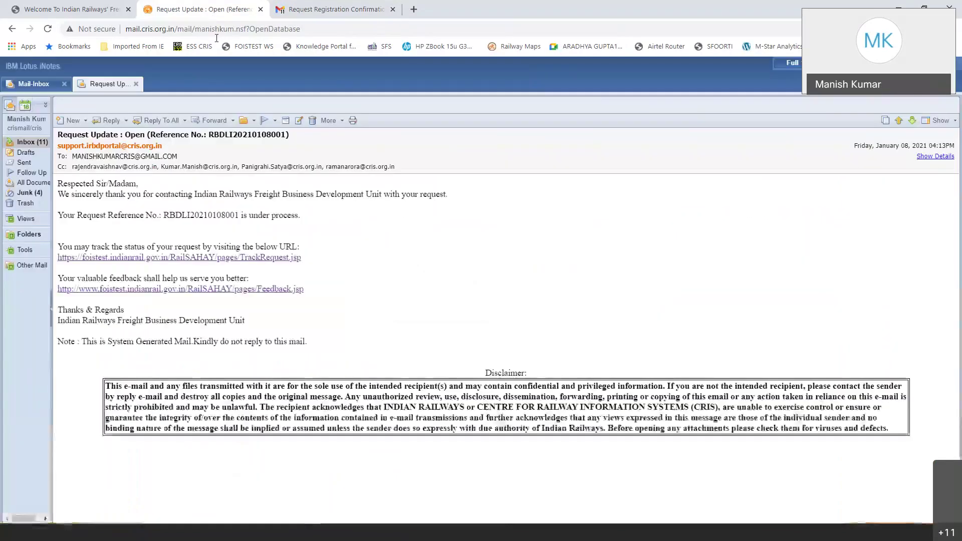
left_click(332, 9)
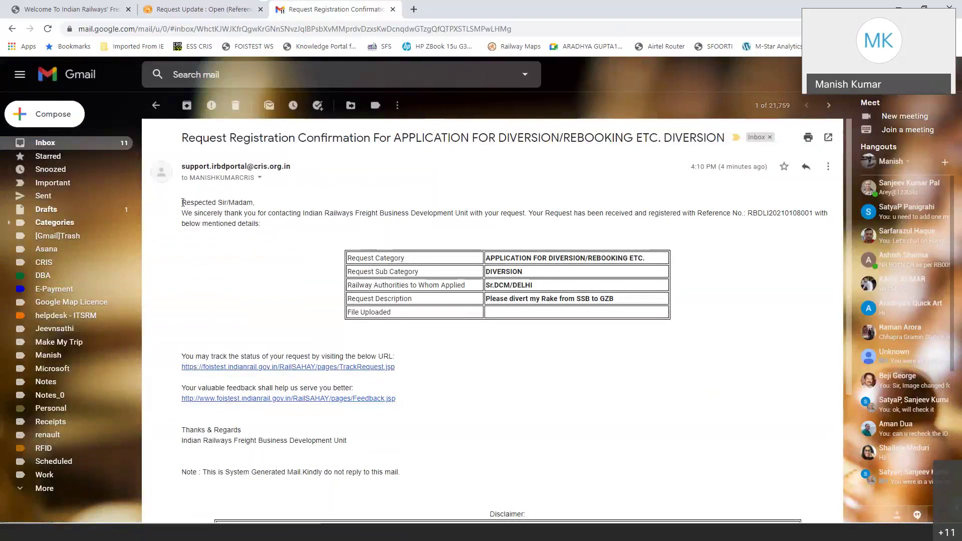
left_click_drag(183, 203, 199, 206)
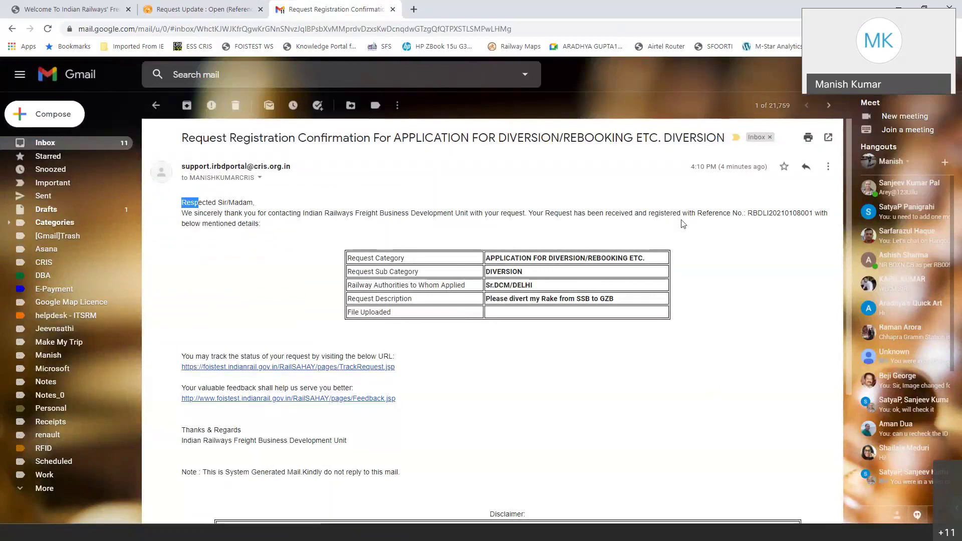
double_click(780, 213)
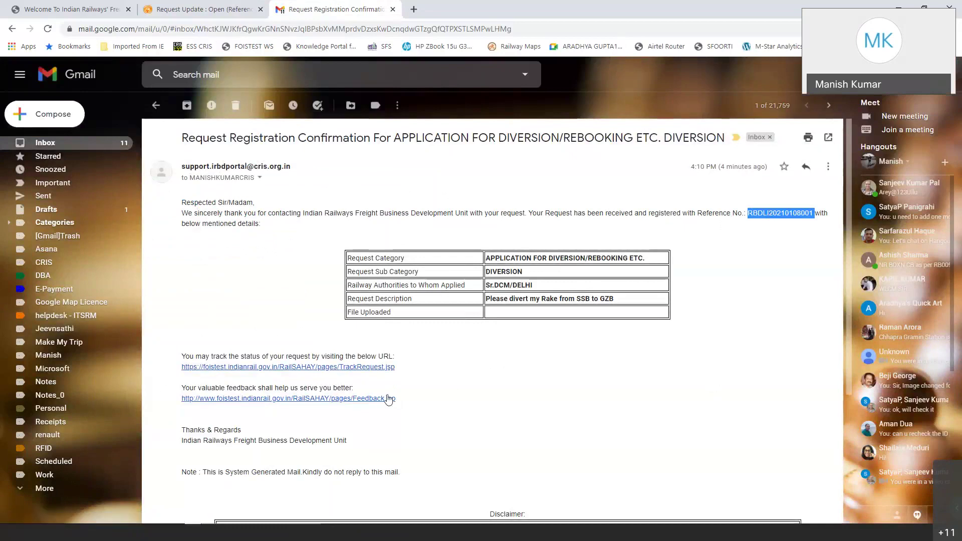
Step: Return to the Gmail inbox and close the Request Update e-mail in CRIS mail
left_click(157, 107)
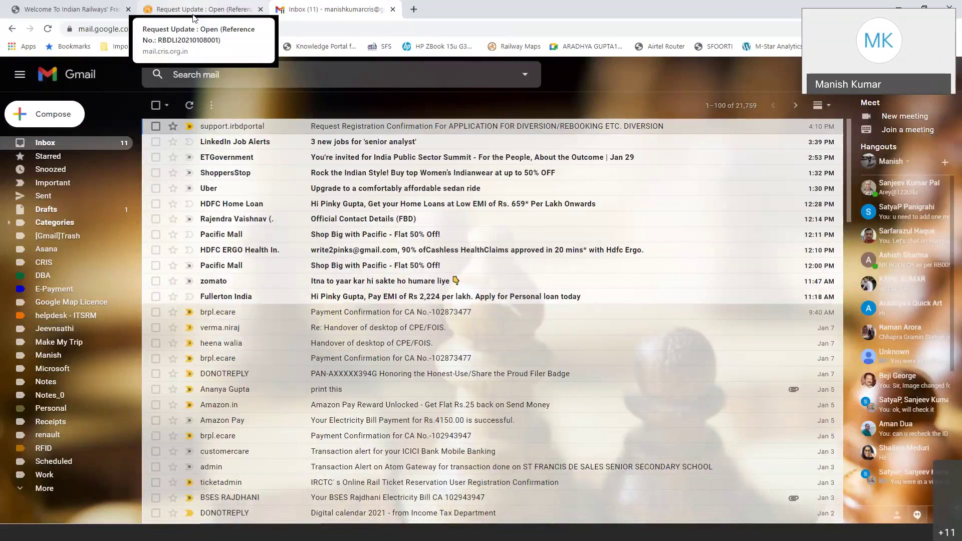
left_click(199, 13)
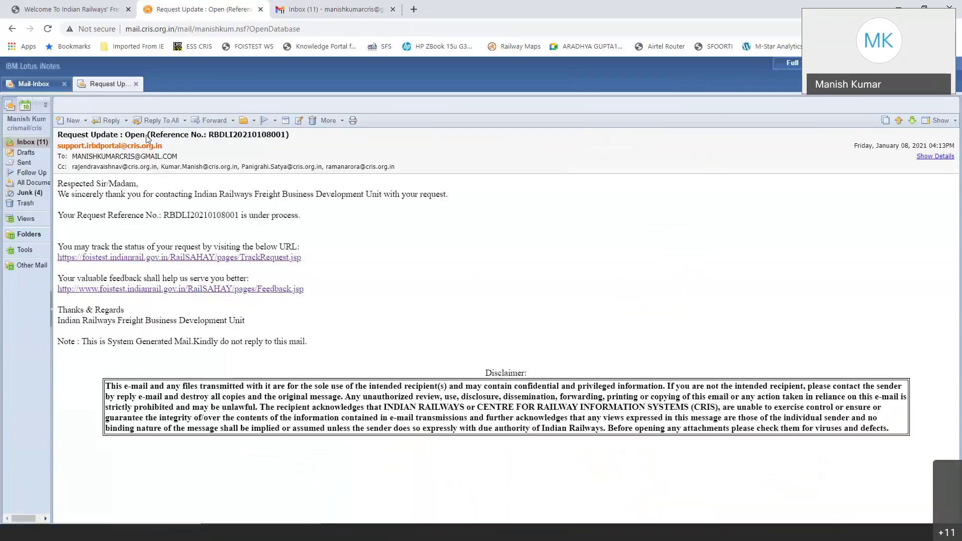
left_click(136, 84)
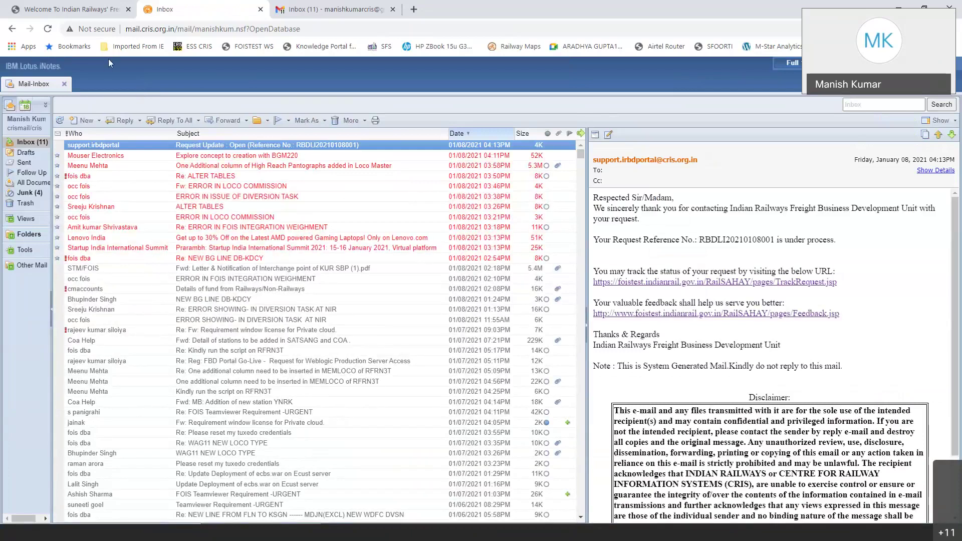
Step: Switch back to the division's list of received requests, highlight the accepted diversion request's row, and copy its request ID
left_click(56, 10)
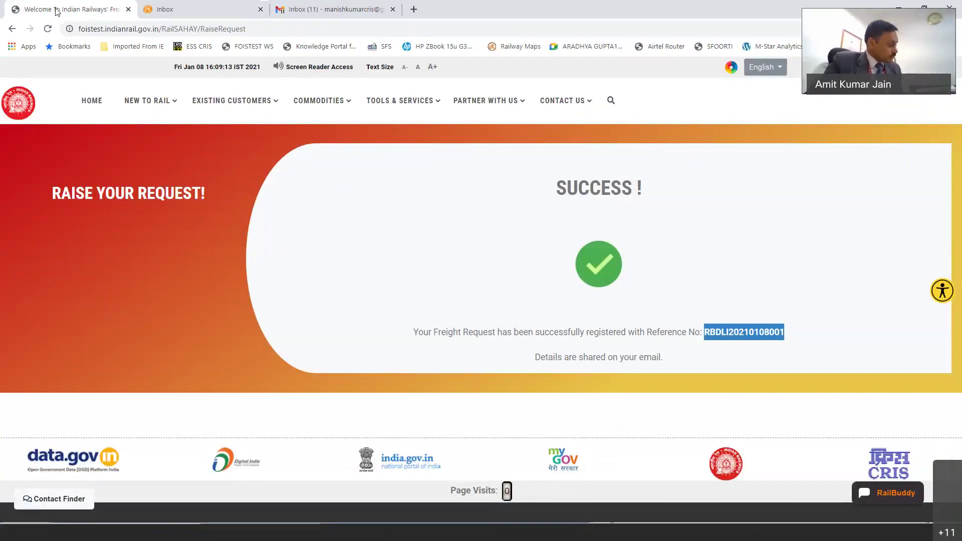
key("alt+Tab")
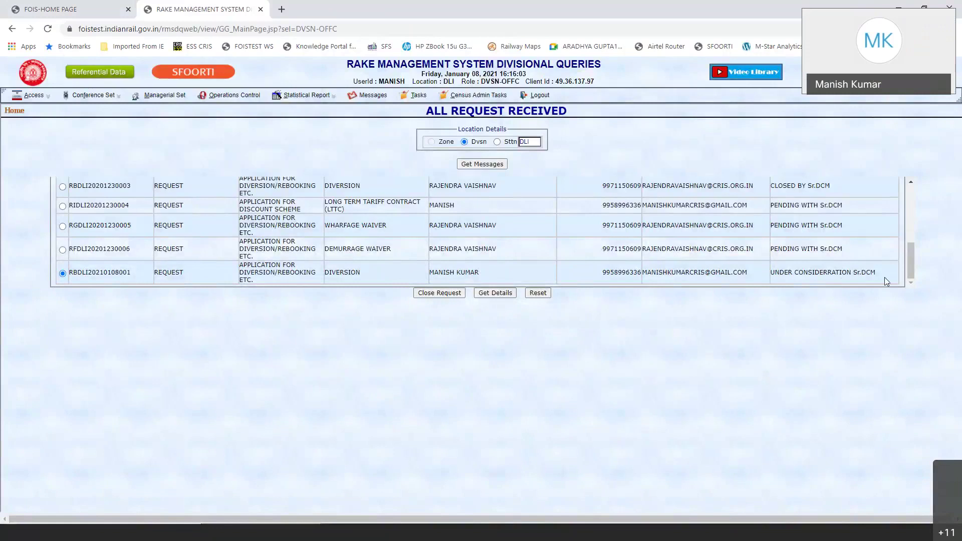
left_click_drag(877, 274, 68, 284)
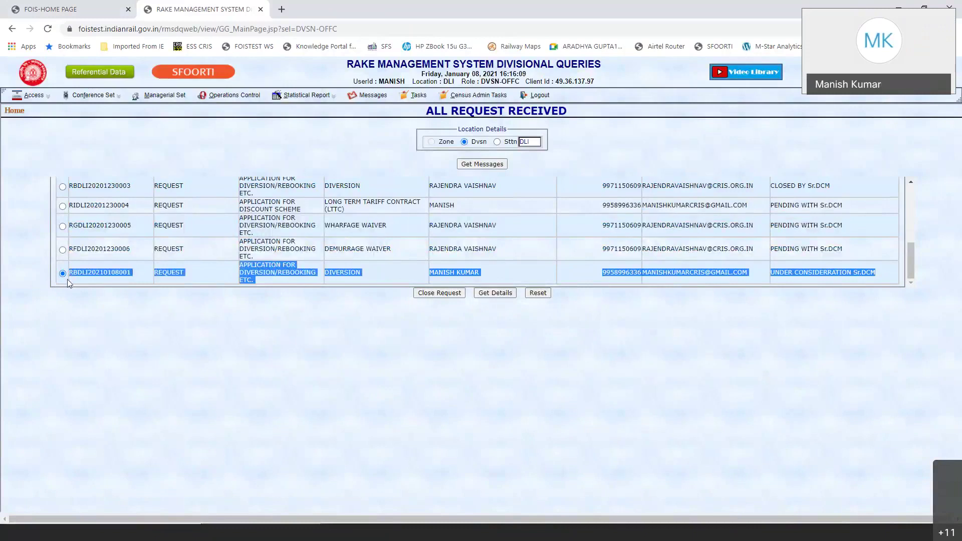
left_click(116, 306)
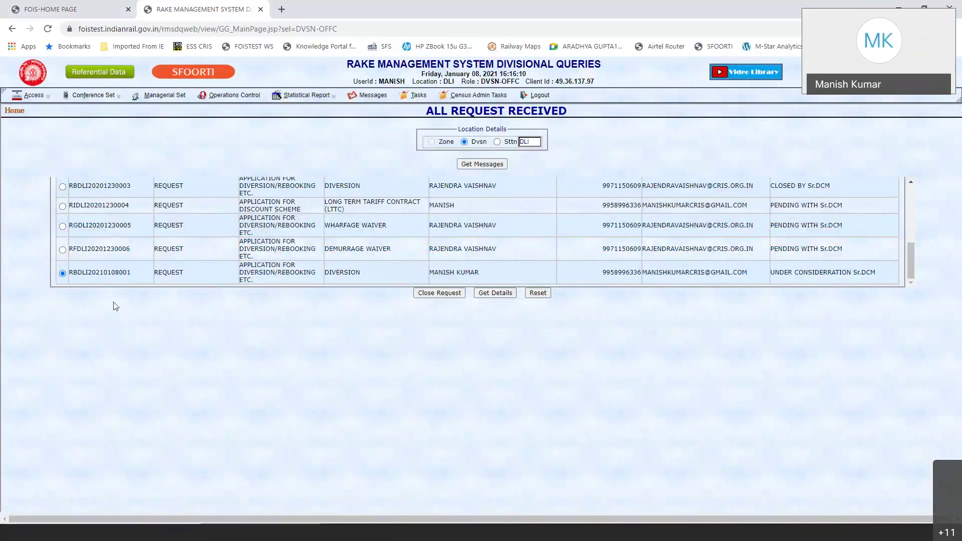
double_click(100, 273)
key("ctrl+c")
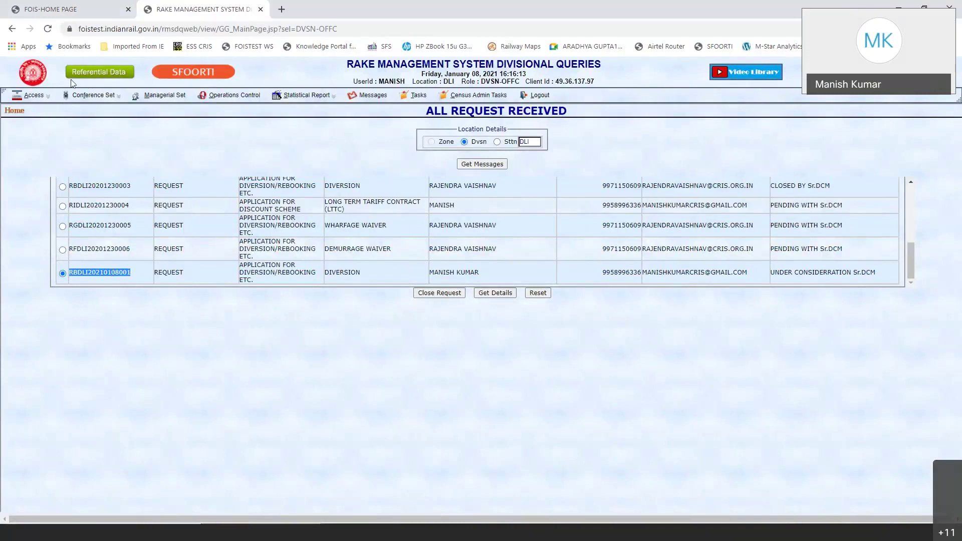
Step: Switch to the freight portal window and open the Track Your Request page for existing customers
left_click(85, 5)
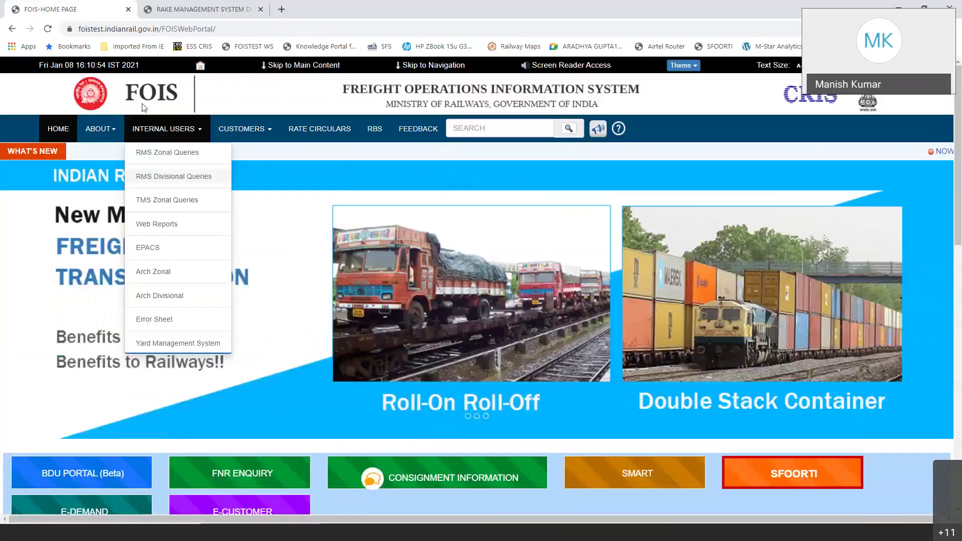
key("alt+Tab")
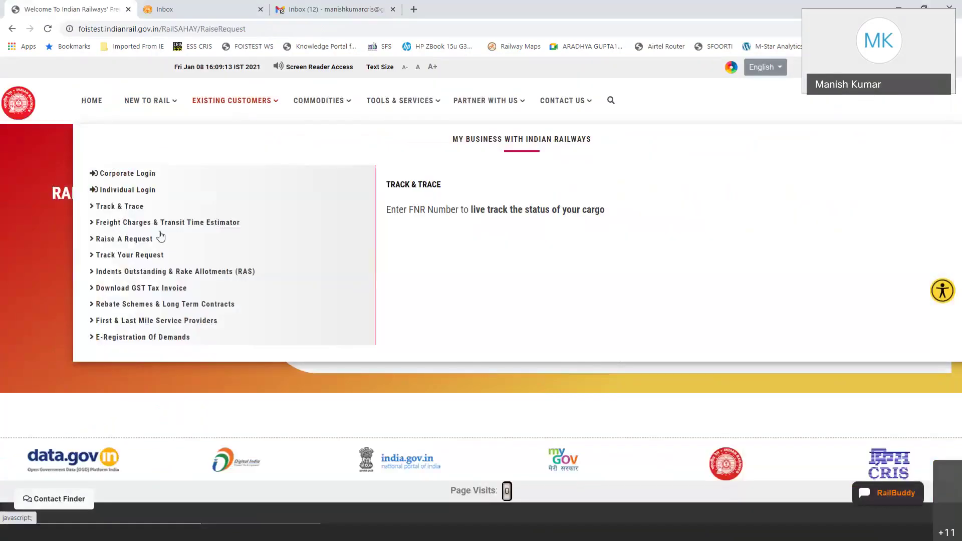
left_click(154, 257)
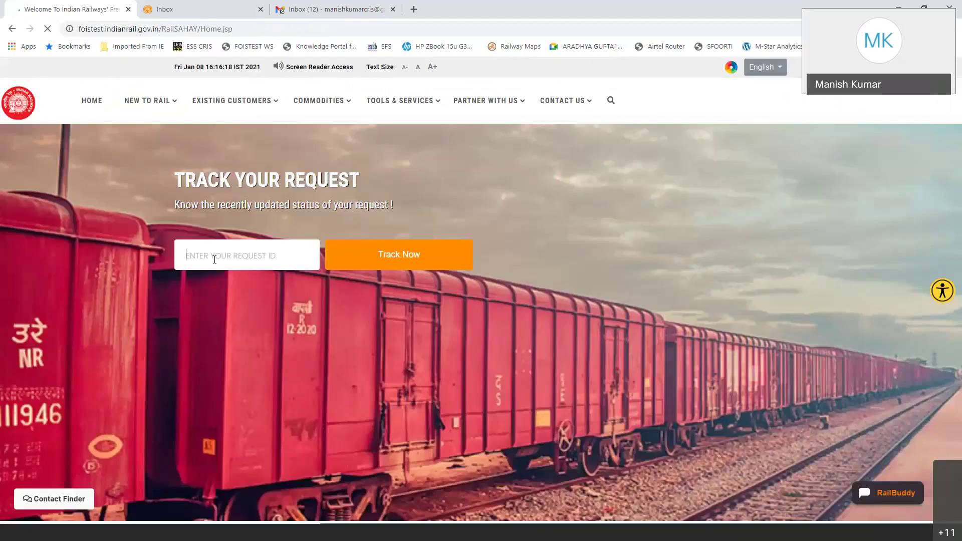
Step: Track the diversion request with its copied request ID and highlight the status in the tracking result
left_click(214, 260)
key("ctrl+v")
left_click(383, 258)
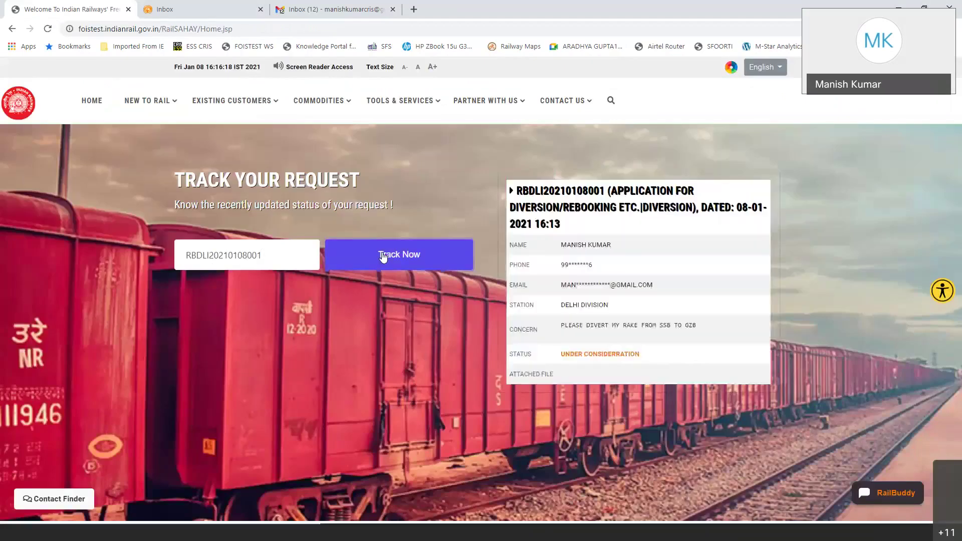
left_click_drag(647, 355, 557, 358)
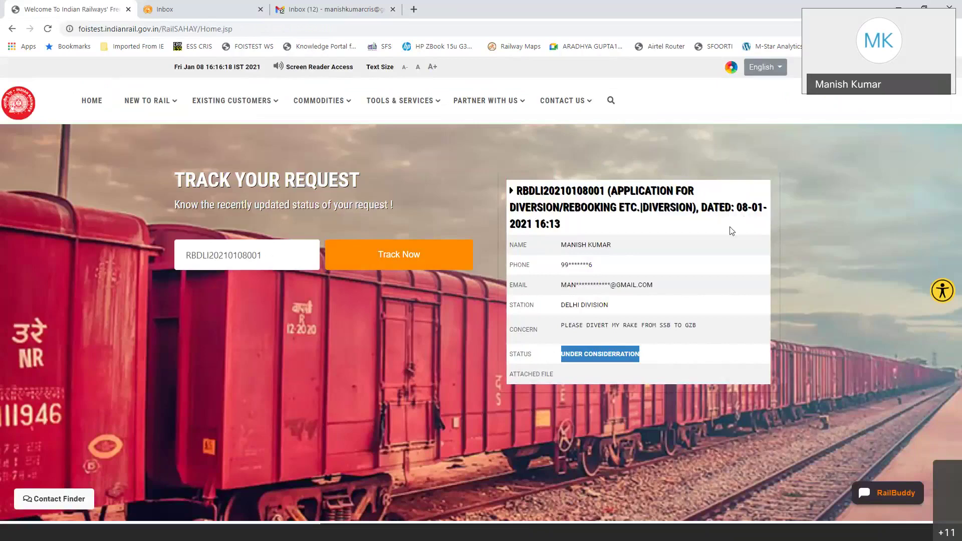
left_click(723, 324)
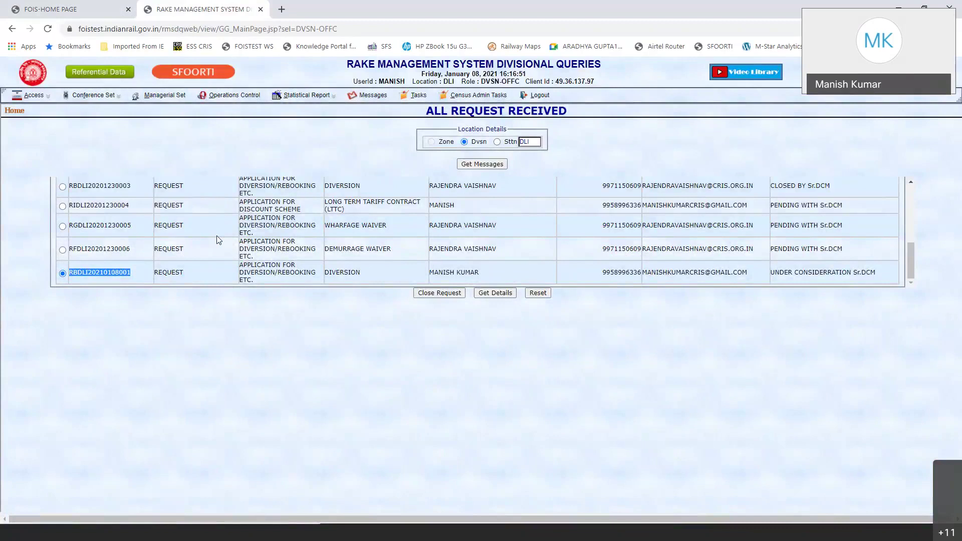
Step: In the division's request list, start closing the diversion request, try the Reject and Insufficient Documentation confirm statuses, and set it to Accept
left_click(215, 325)
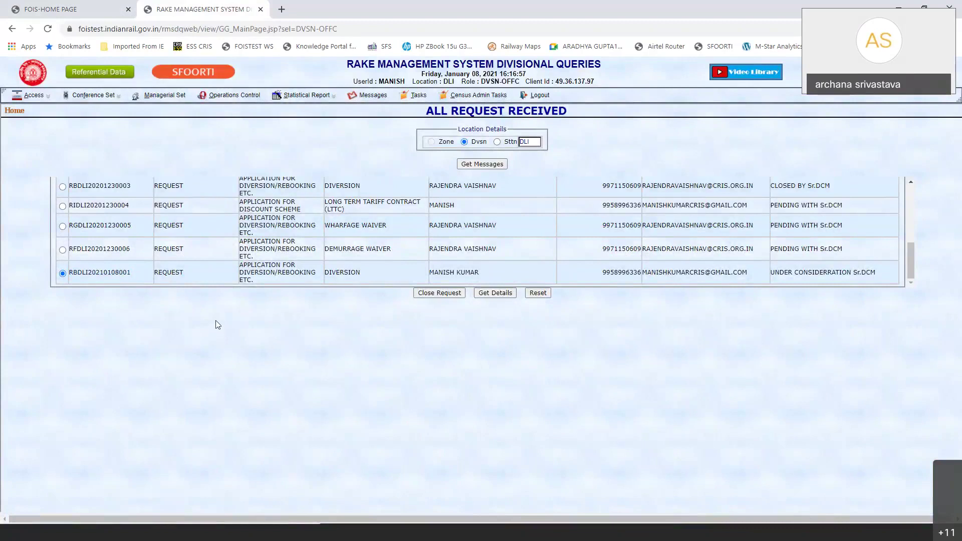
left_click(430, 295)
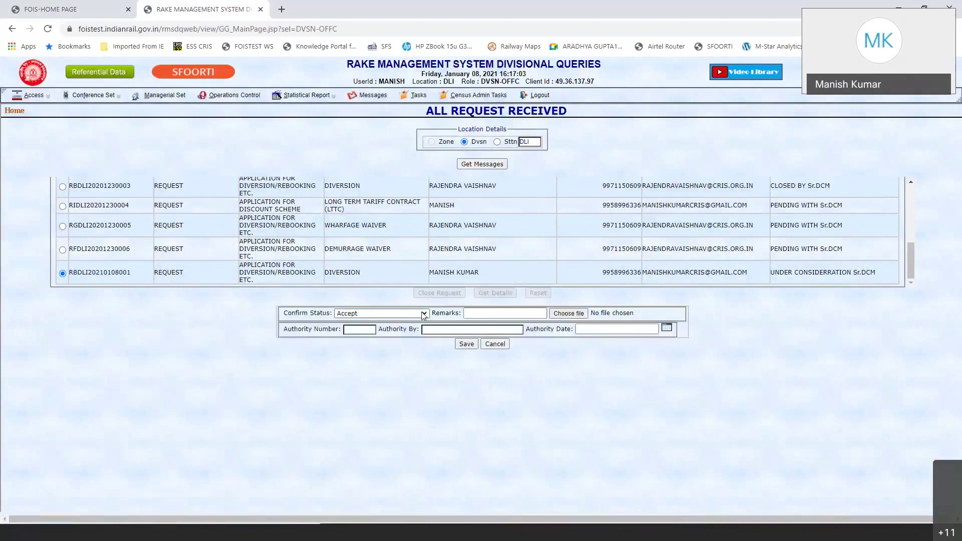
left_click(425, 314)
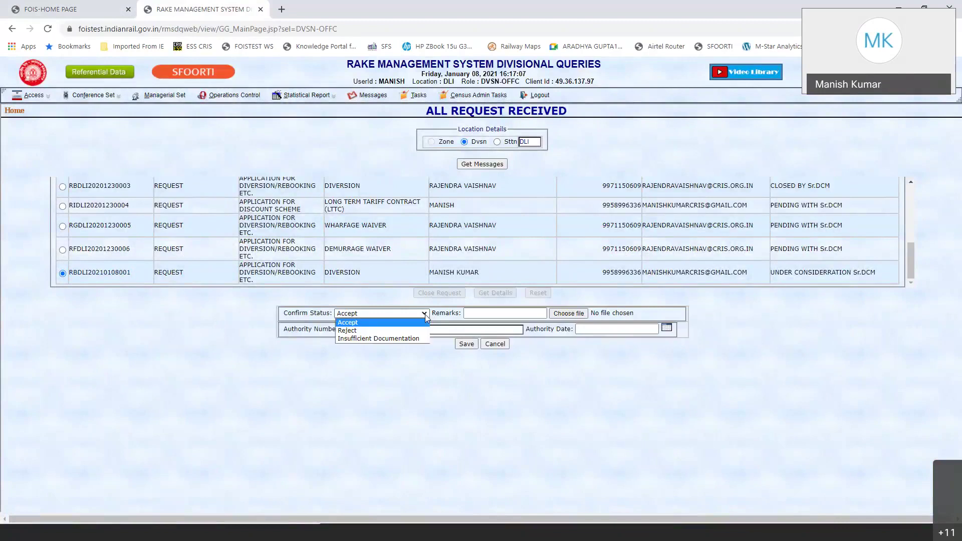
left_click(420, 323)
left_click(420, 316)
left_click(418, 330)
left_click(424, 314)
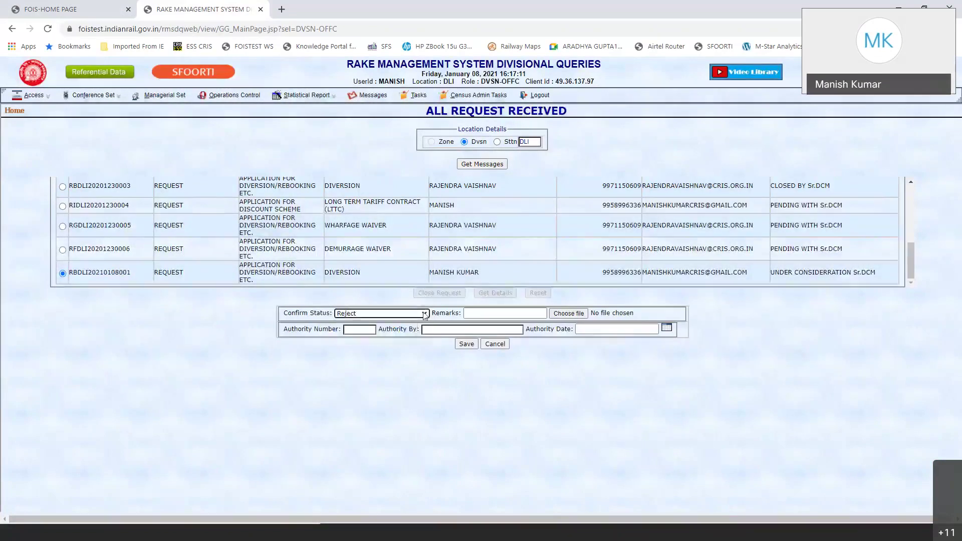
left_click(417, 340)
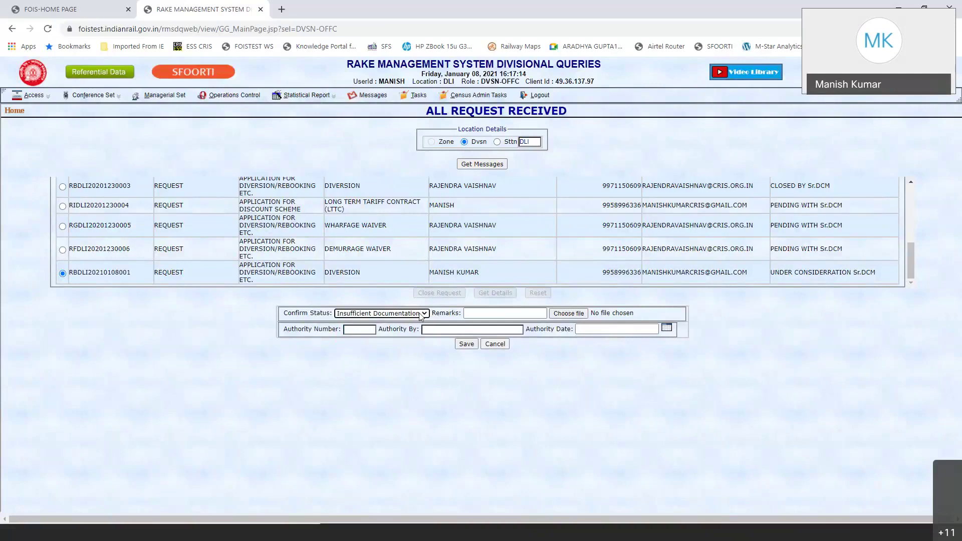
left_click(420, 315)
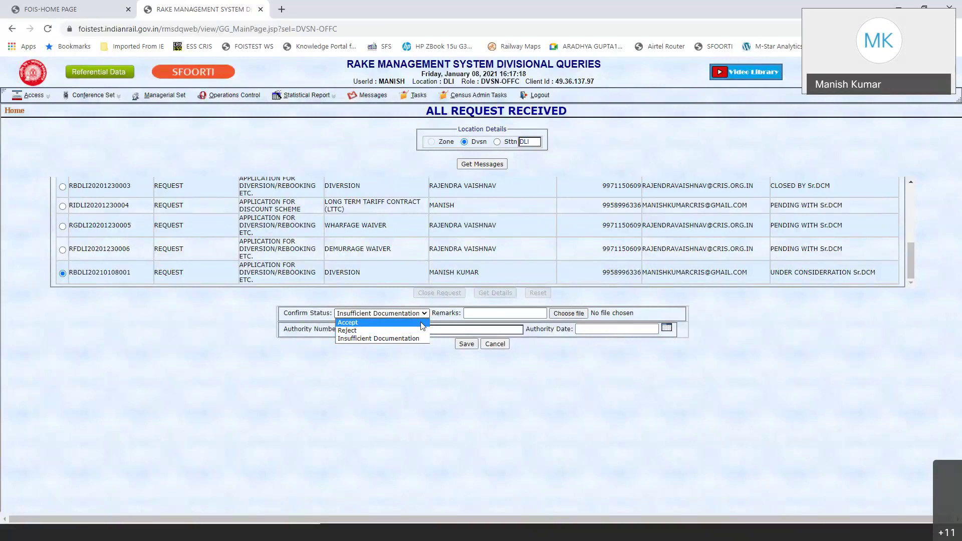
left_click(422, 324)
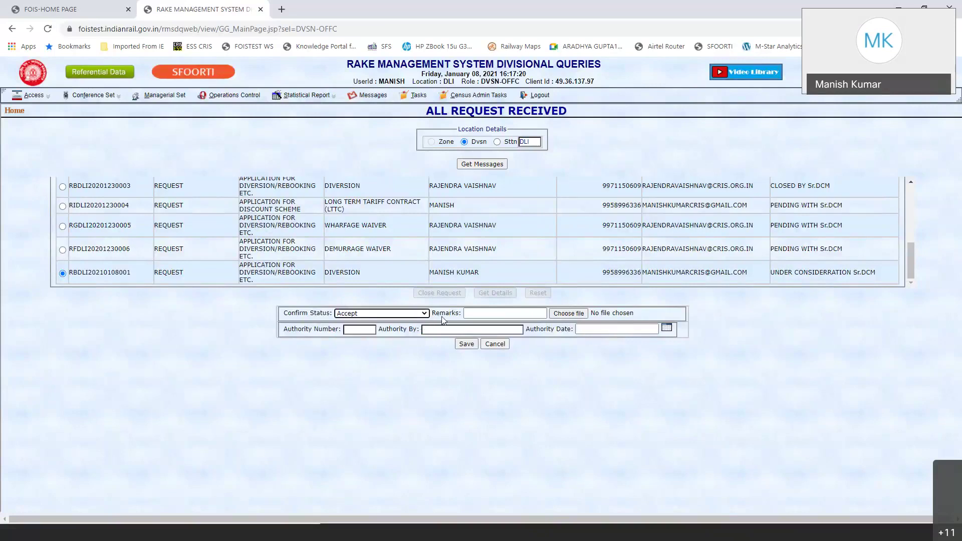
Step: Enter "Accepted" as the remarks for closing the diversion request
left_click(481, 313)
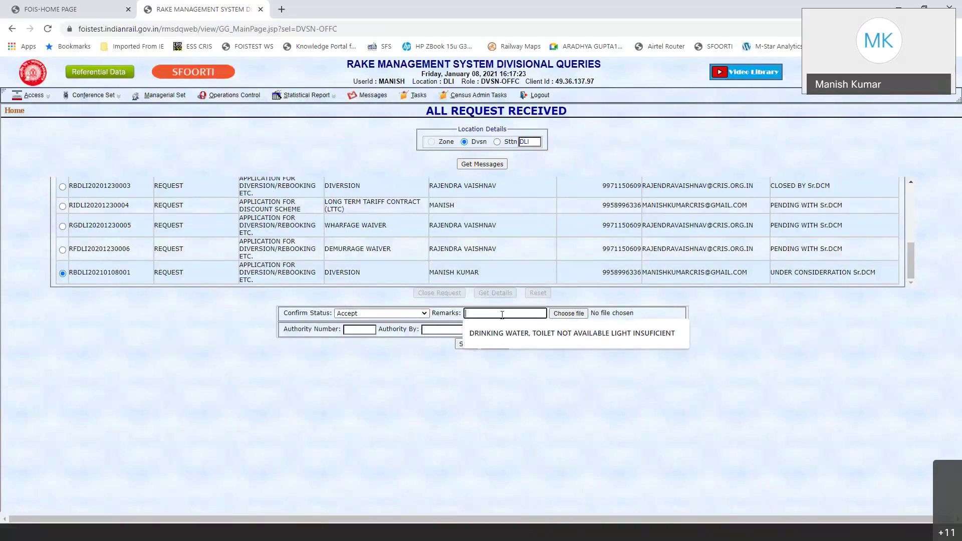
type("A")
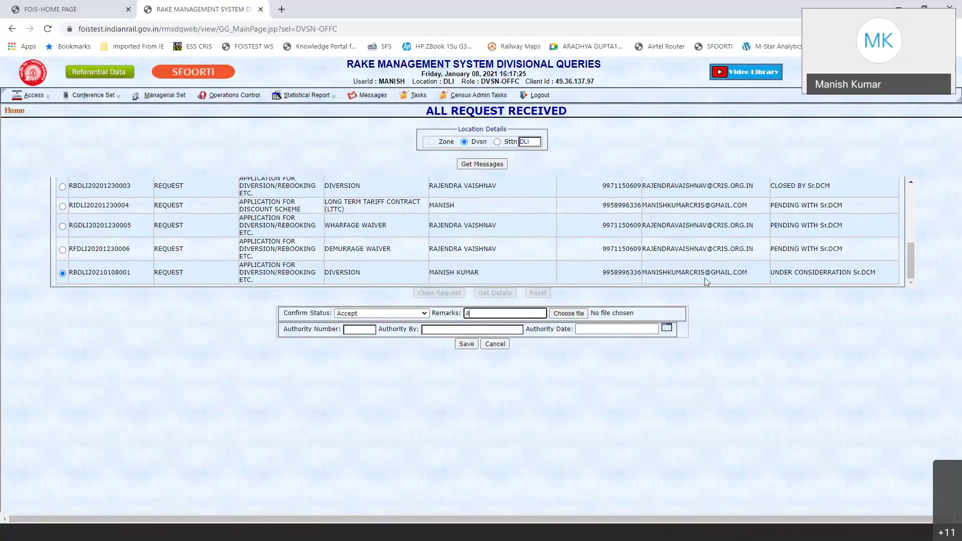
type("ccepted")
key("Tab")
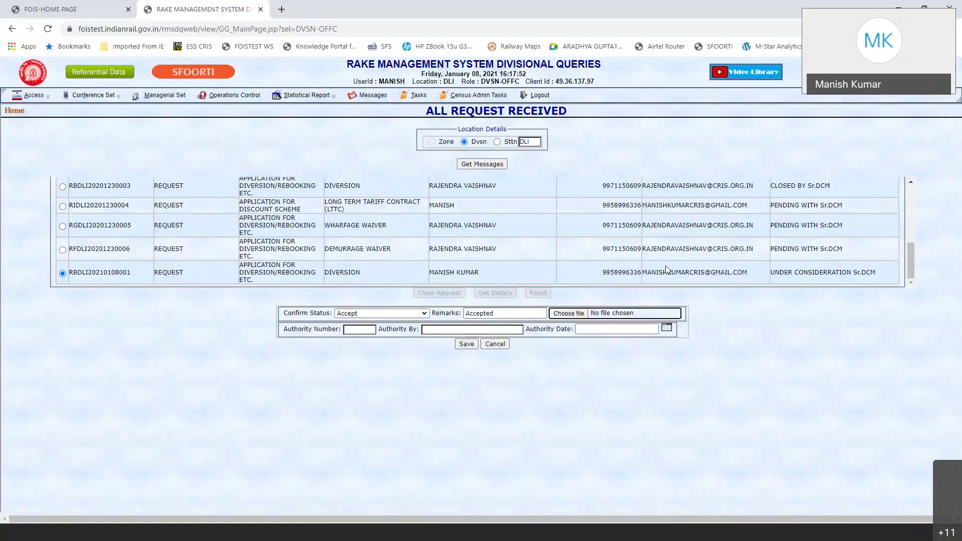
Step: Fill in authority number 1, authority by PCCM and an authority date, and save the closure of the diversion request
left_click(362, 329)
type("1")
key("Tab")
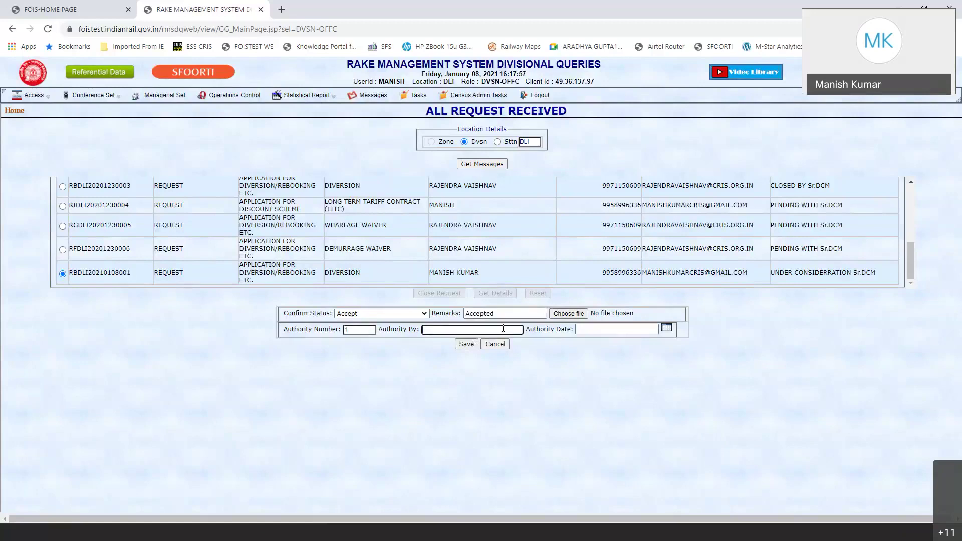
type("PCCM")
key("Tab")
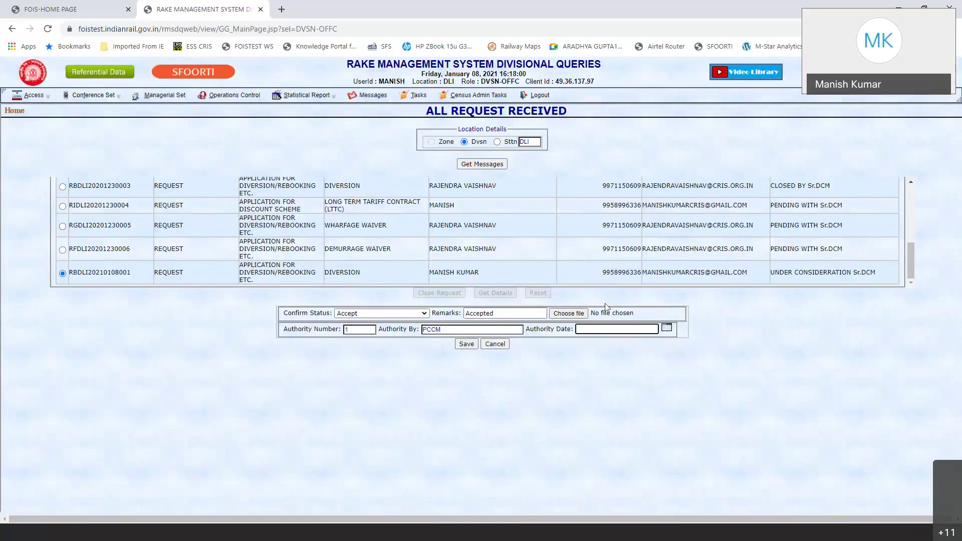
left_click(665, 330)
left_click(631, 365)
left_click(468, 346)
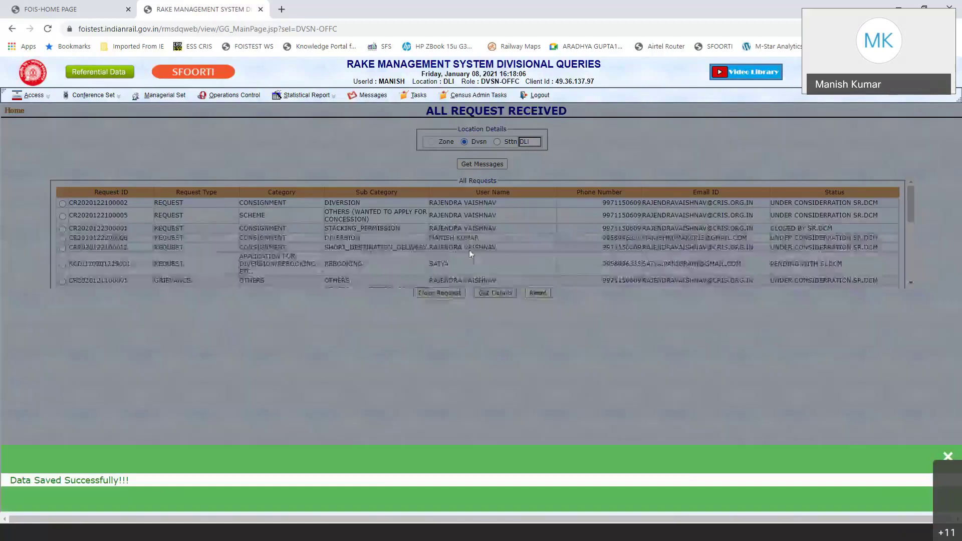
Step: Find the closed diversion request at the end of the received requests list and highlight its row
scroll(805, 261, "down", 5)
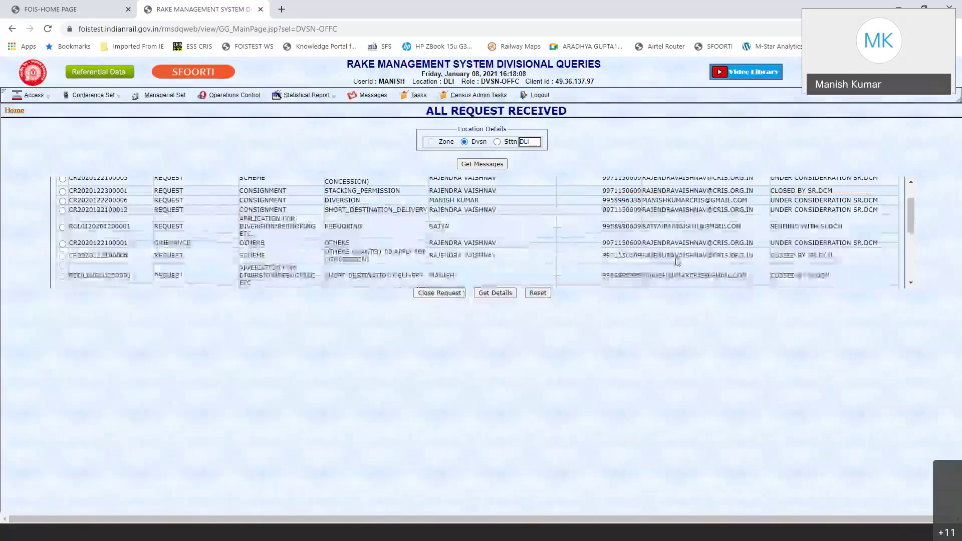
left_click_drag(833, 274, 67, 271)
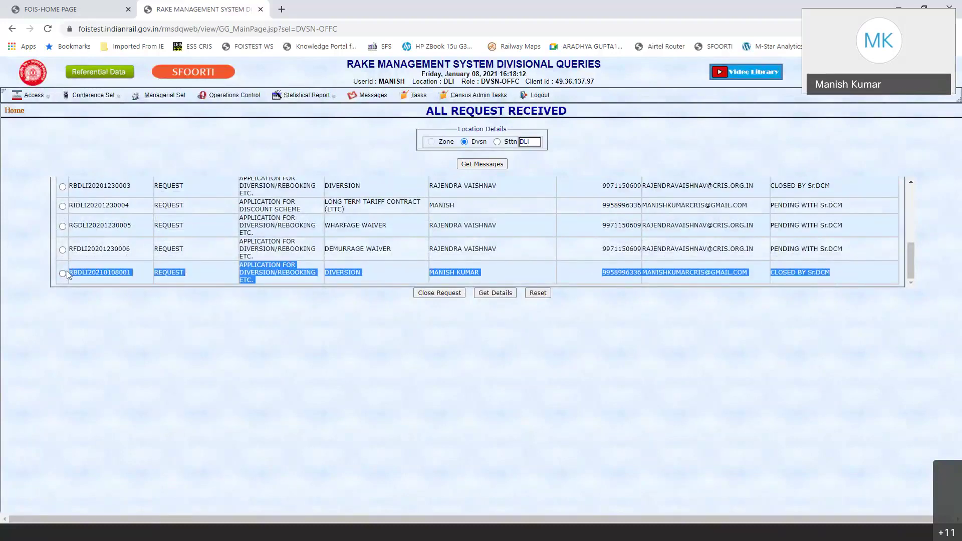
left_click(137, 273)
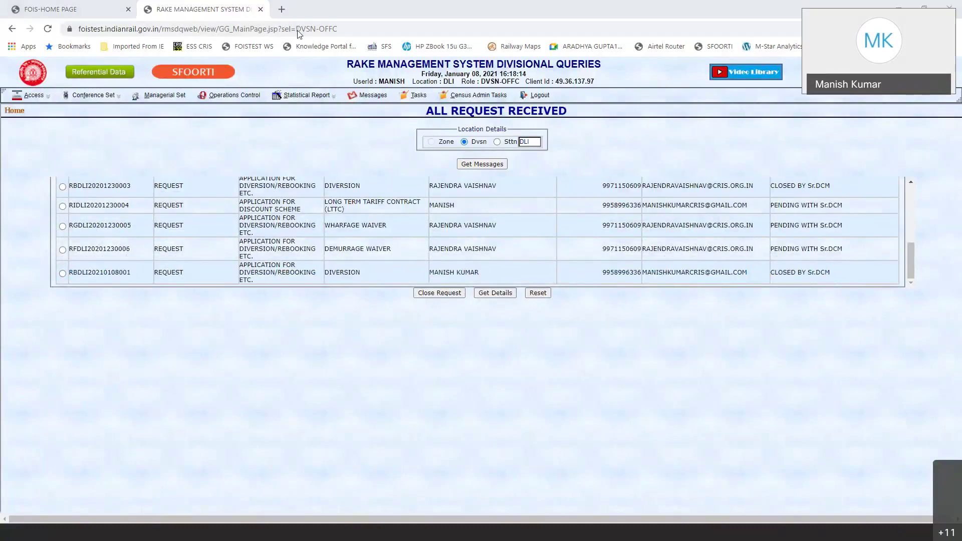
Step: Switch to the freight portal window, track the same request again, and highlight the railway's response
key("alt+Tab")
left_click(399, 254)
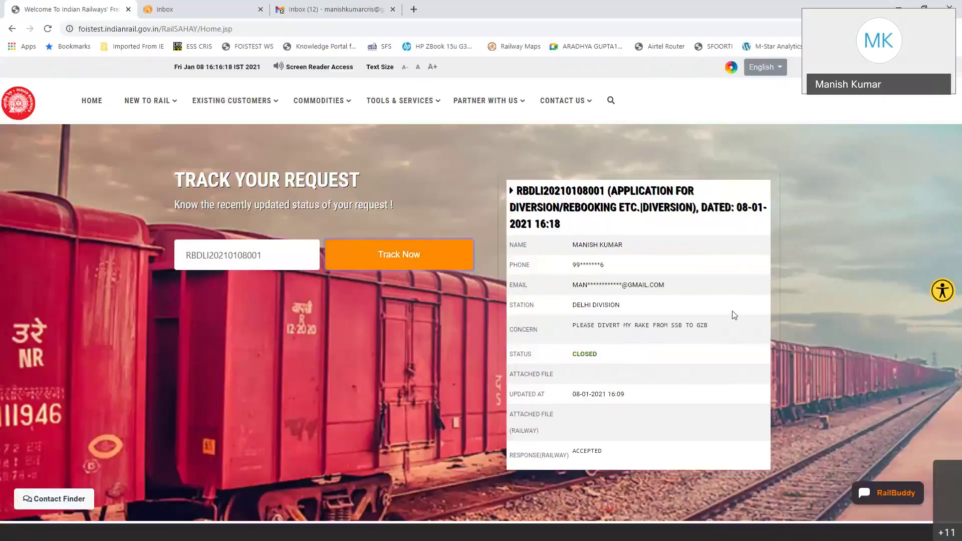
scroll(733, 311, "down", 5)
scroll(639, 285, "up", 4)
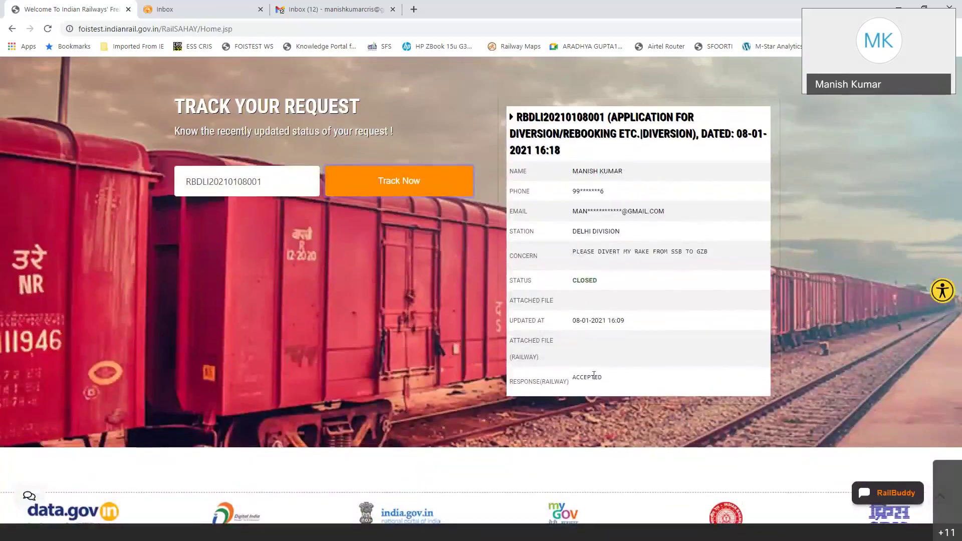
double_click(653, 368)
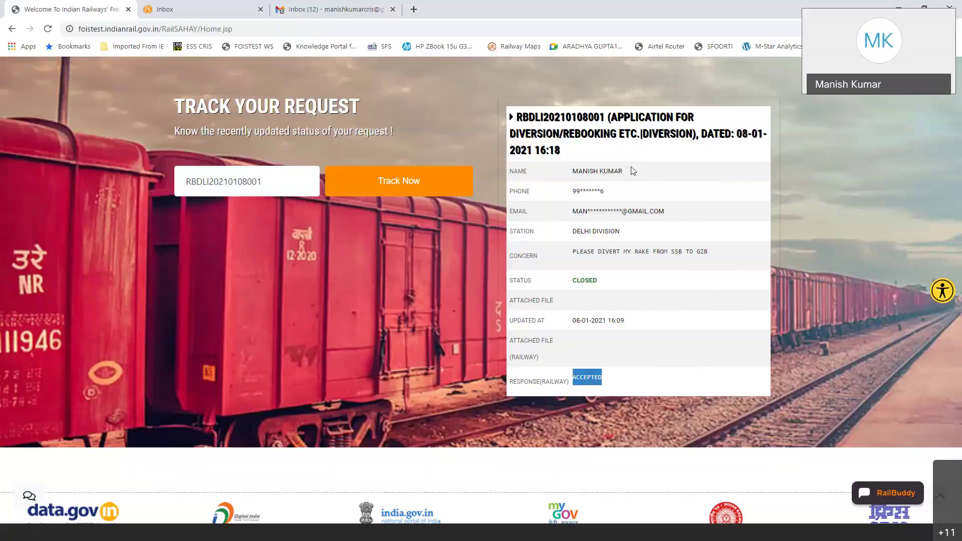
Step: Switch back to the divisional queries window and reopen the All Request Received list
key("alt+Tab")
left_click(419, 95)
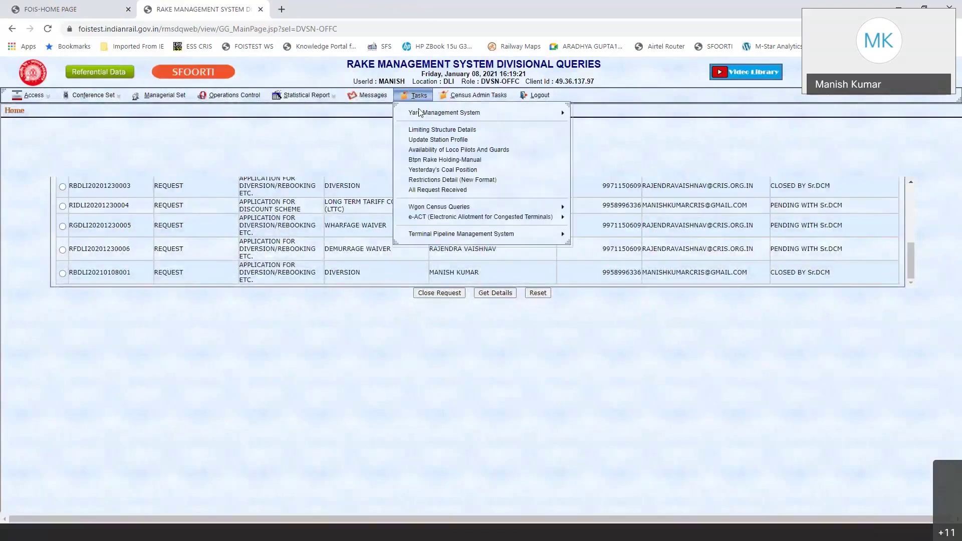
left_click(441, 193)
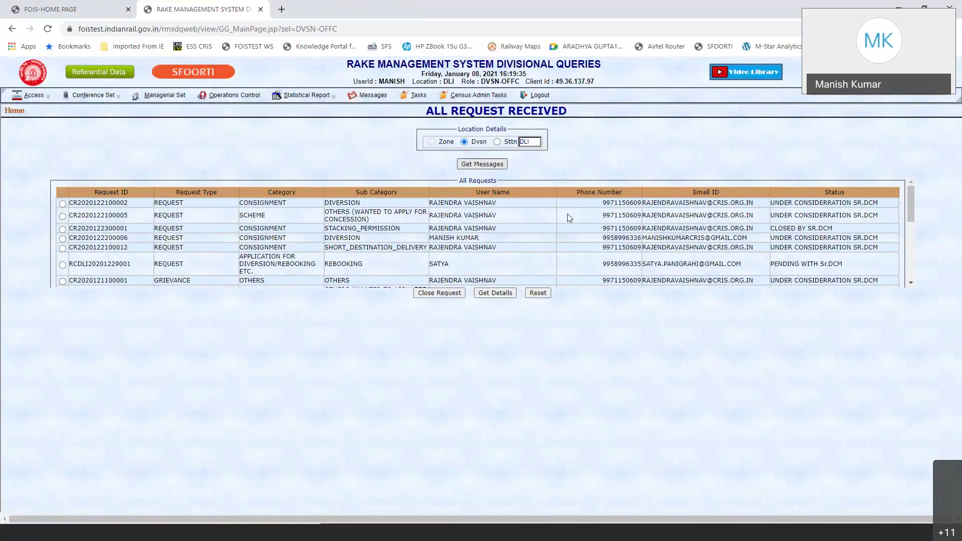
Step: Open the details of the pending demurrage waiver request, download and accept it, and dismiss the print preview without saving a PDF
scroll(568, 214, "down", 5)
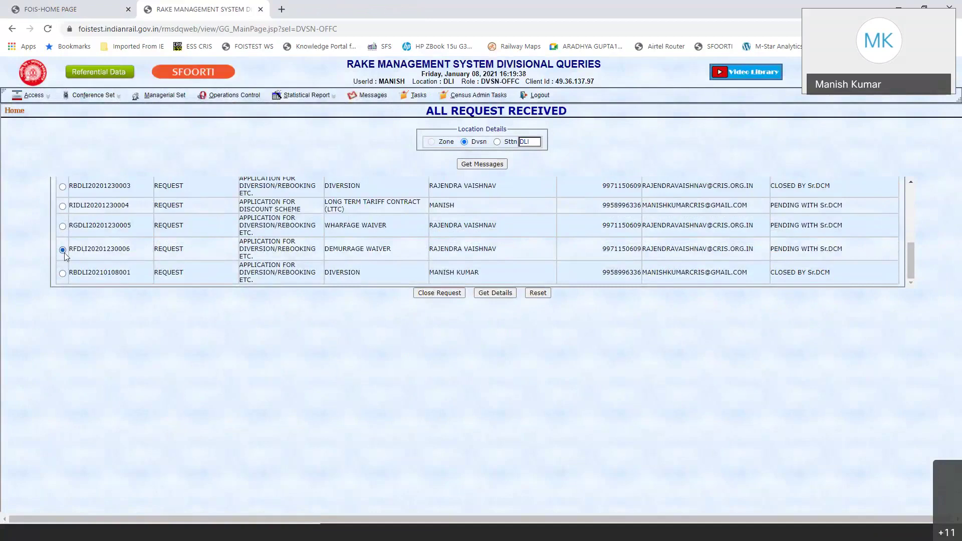
left_click(484, 292)
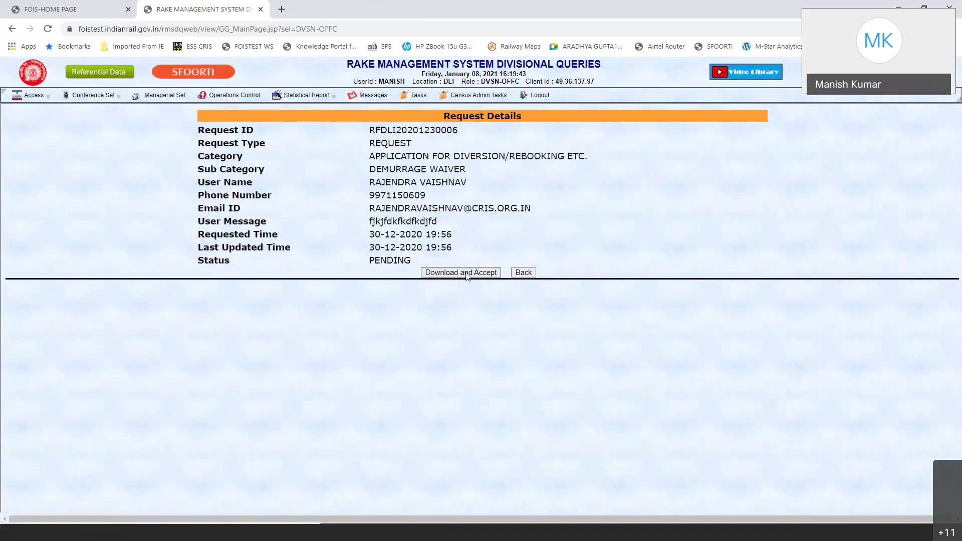
left_click(466, 273)
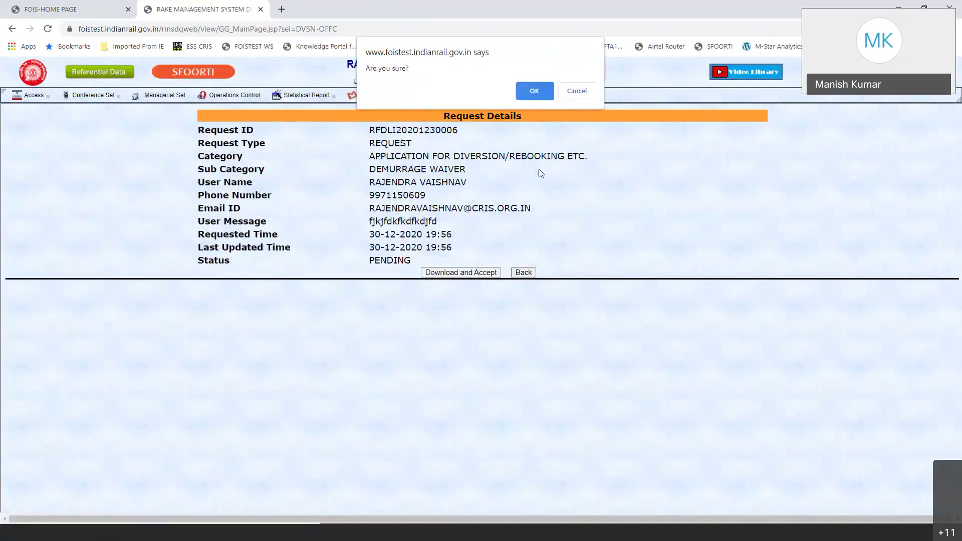
left_click(535, 91)
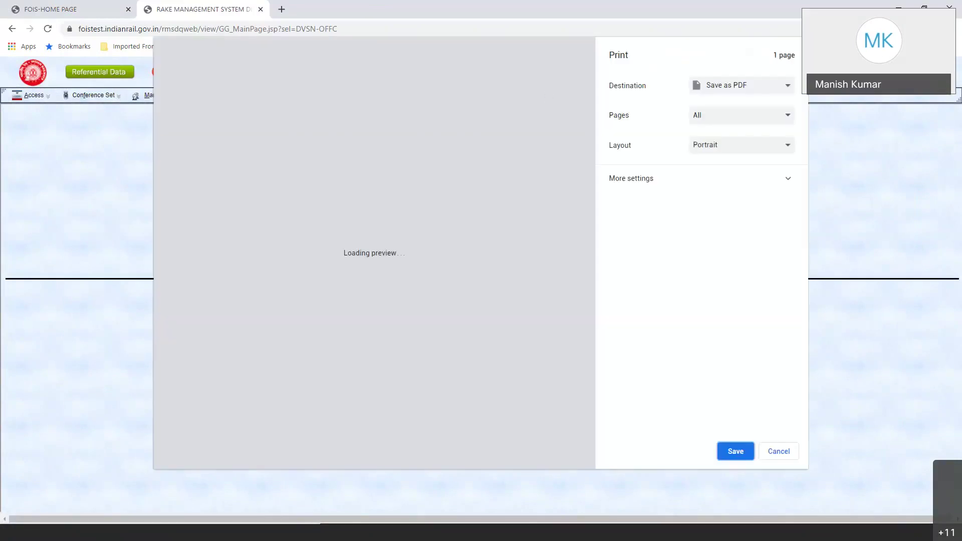
left_click(763, 451)
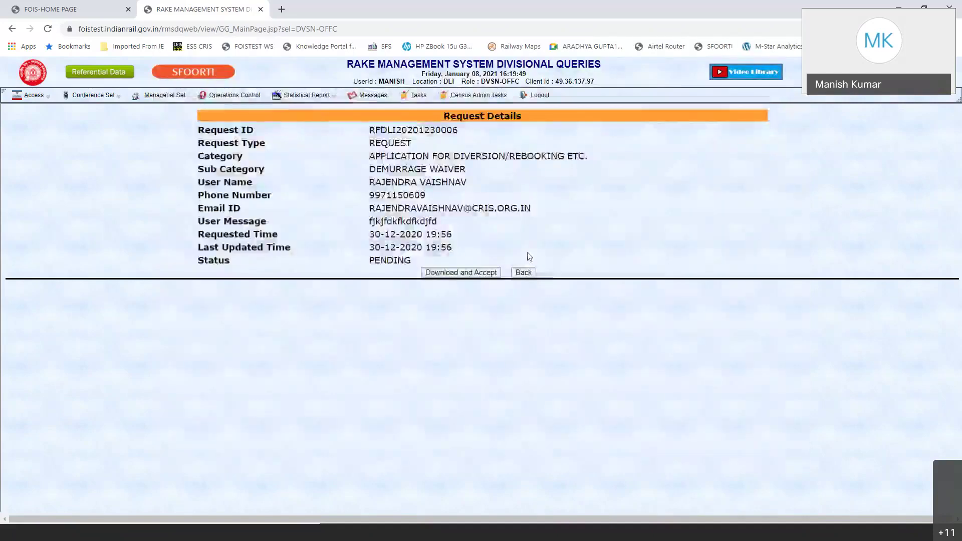
Step: Return to the list of received requests and check the demurrage waiver and diversion requests' statuses at its end
left_click(529, 272)
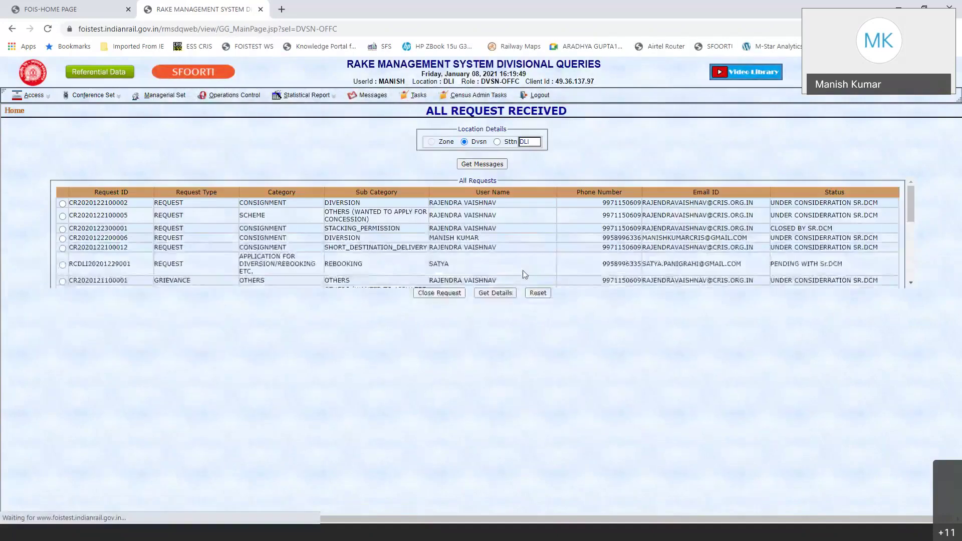
scroll(213, 242, "down", 5)
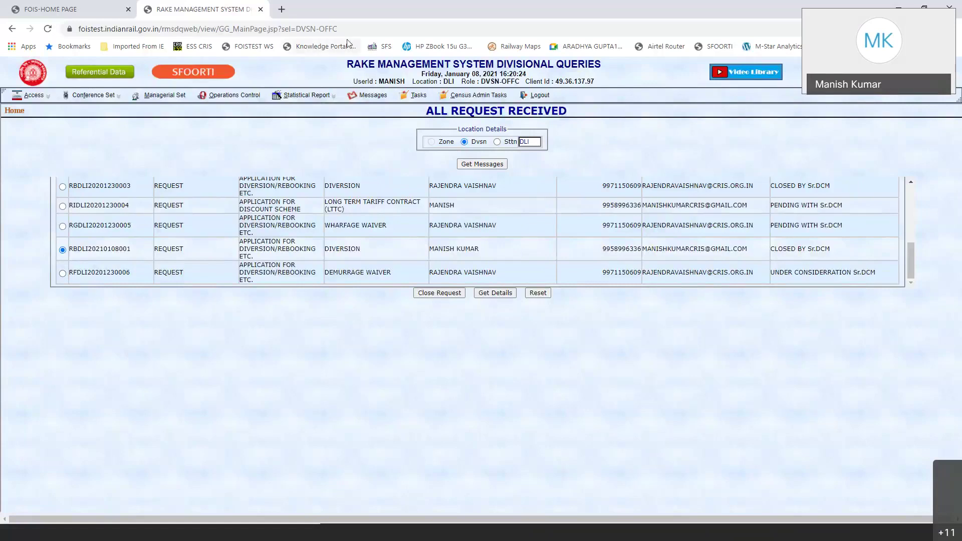
left_click_drag(913, 260, 924, 180)
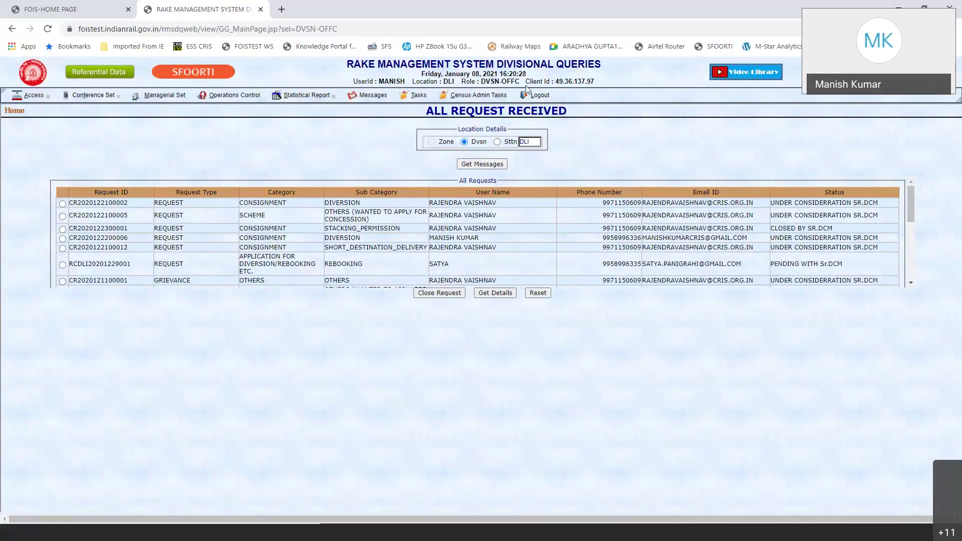
Step: Log out of the divisional queries system and switch back to the tracking result on the freight portal
left_click(536, 95)
left_click(566, 96)
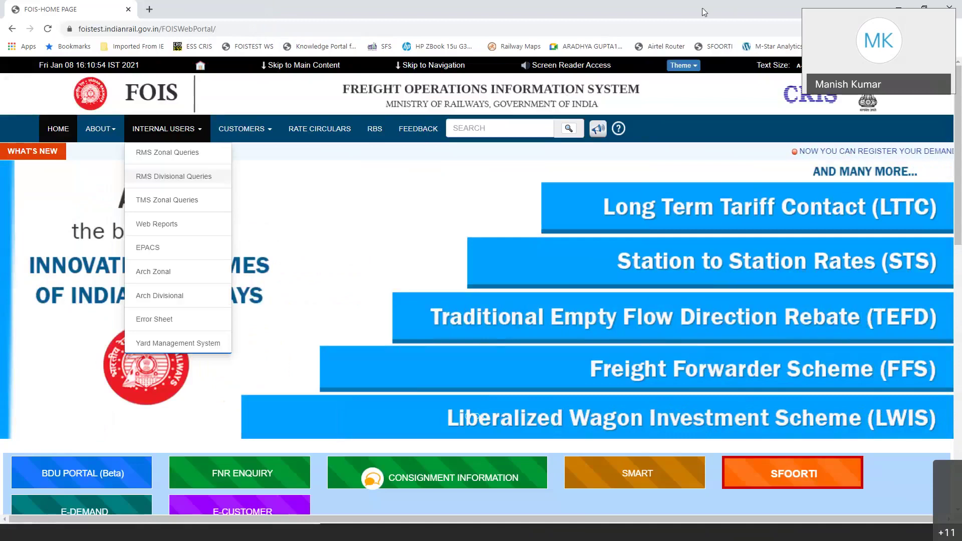
key("alt+Tab")
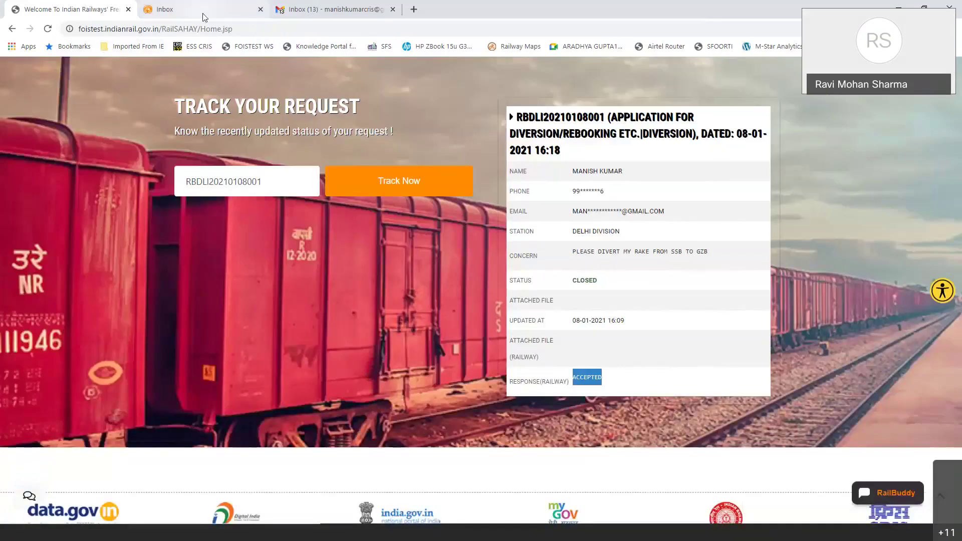
scroll(256, 113, "up", 2)
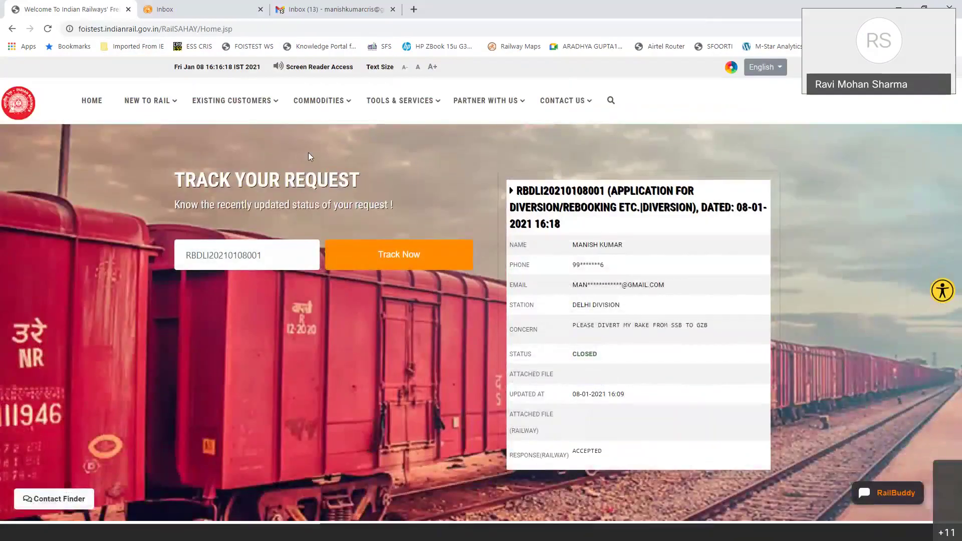
Step: Return to the freight portal's home page, switch to the Gmail inbox, and read the Open and Closed update e-mails for the diversion request
left_click(100, 104)
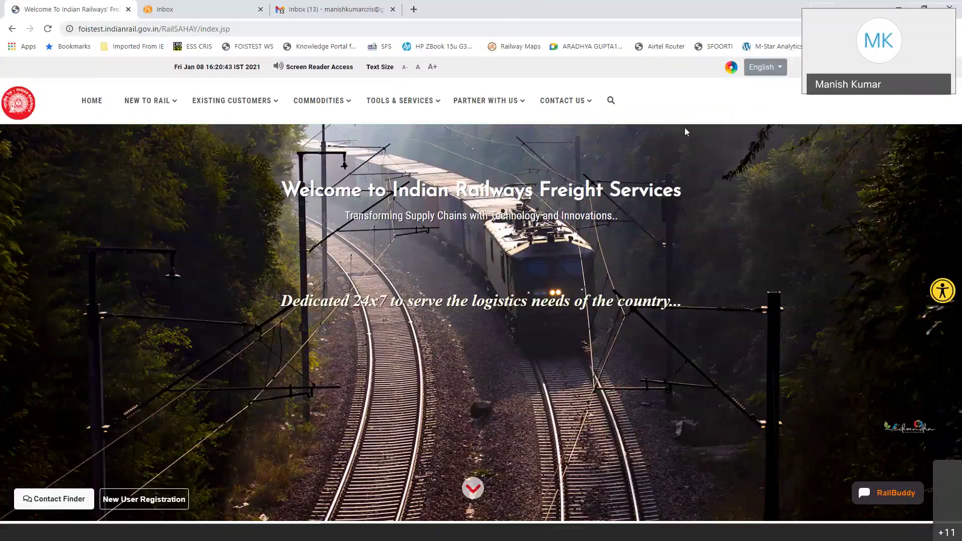
mouse_move(456, 98)
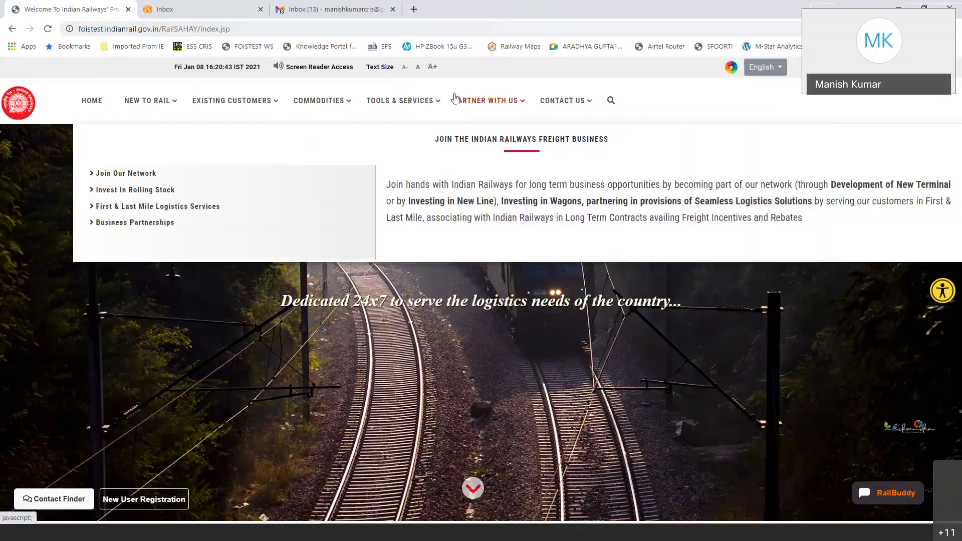
left_click(333, 9)
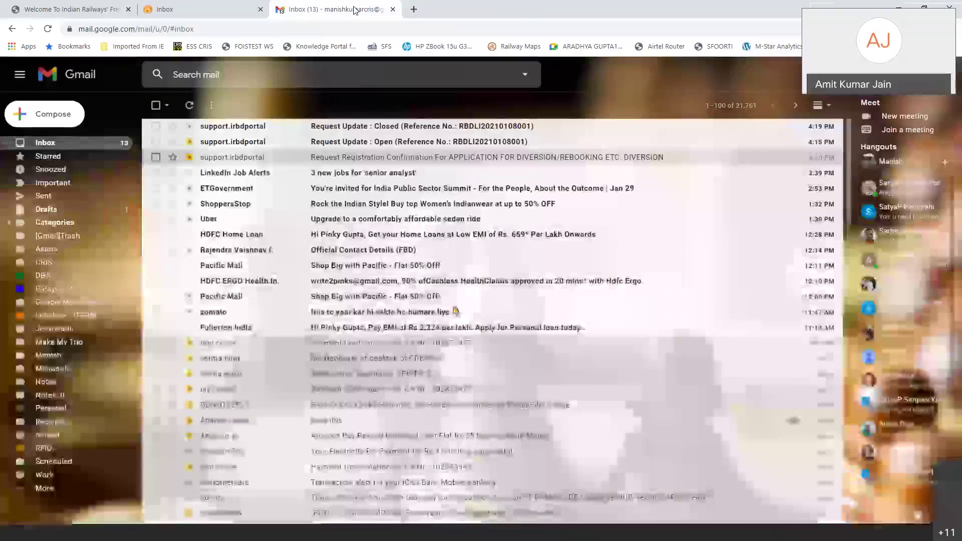
left_click(233, 145)
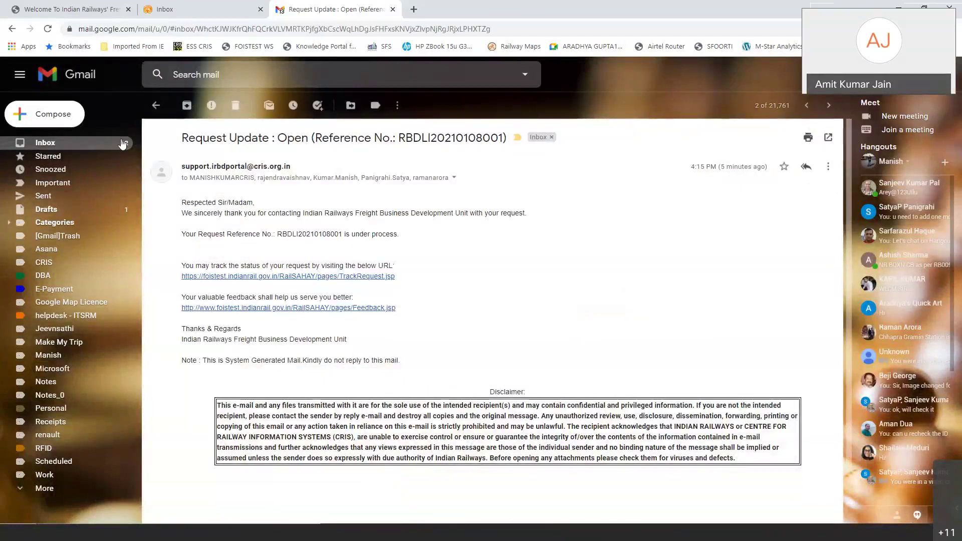
left_click(157, 111)
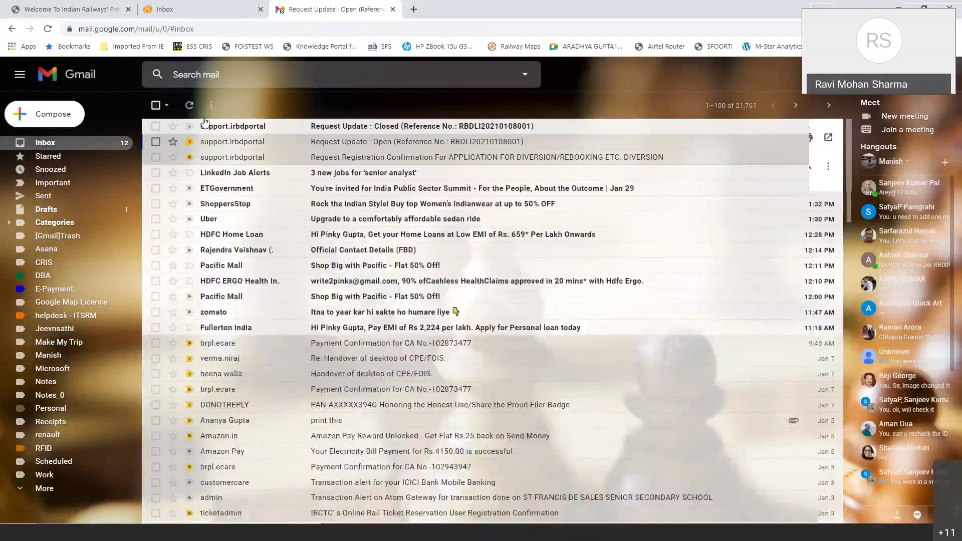
left_click(179, 131)
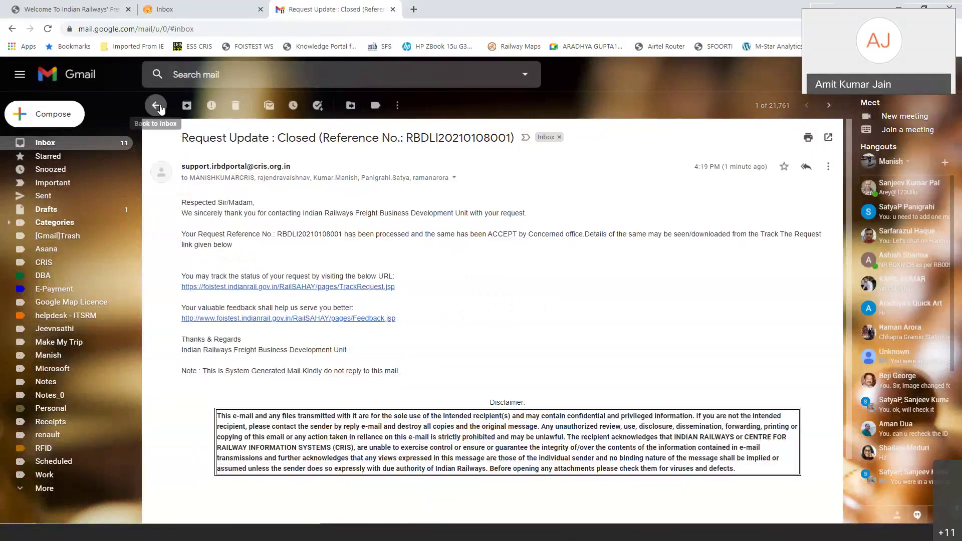
Step: Close the iNotes and Gmail inboxes, leaving only the freight portal open
key("ctrl+shift+Tab")
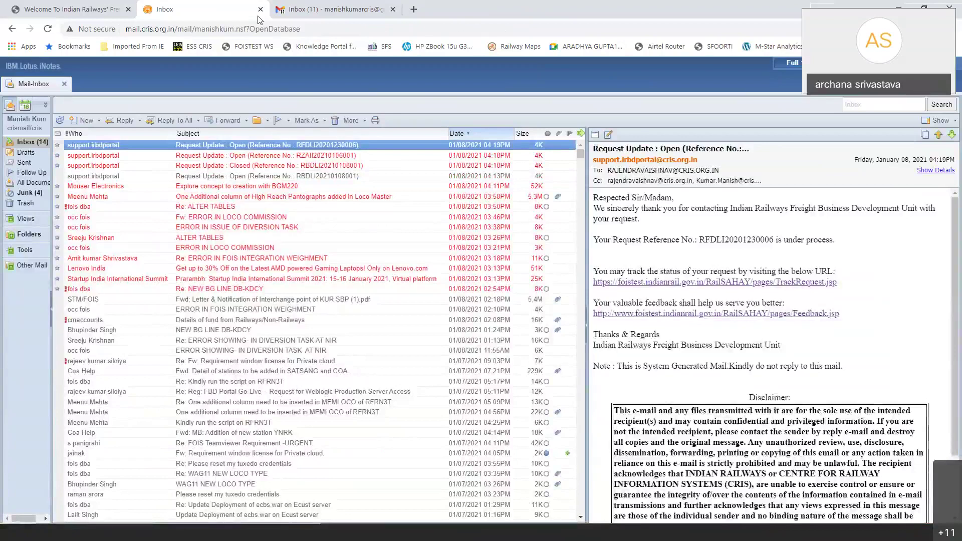
left_click(261, 10)
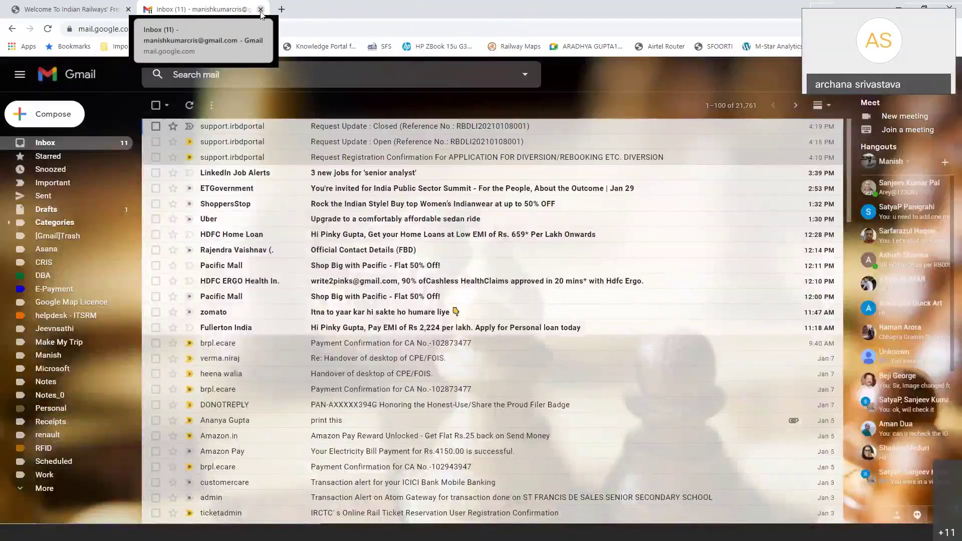
left_click(260, 10)
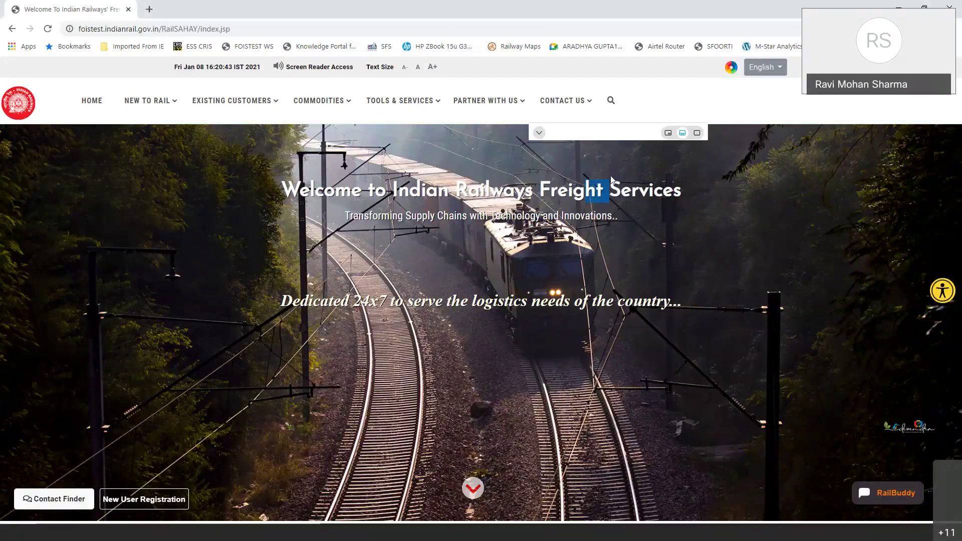
left_click_drag(610, 176, 585, 191)
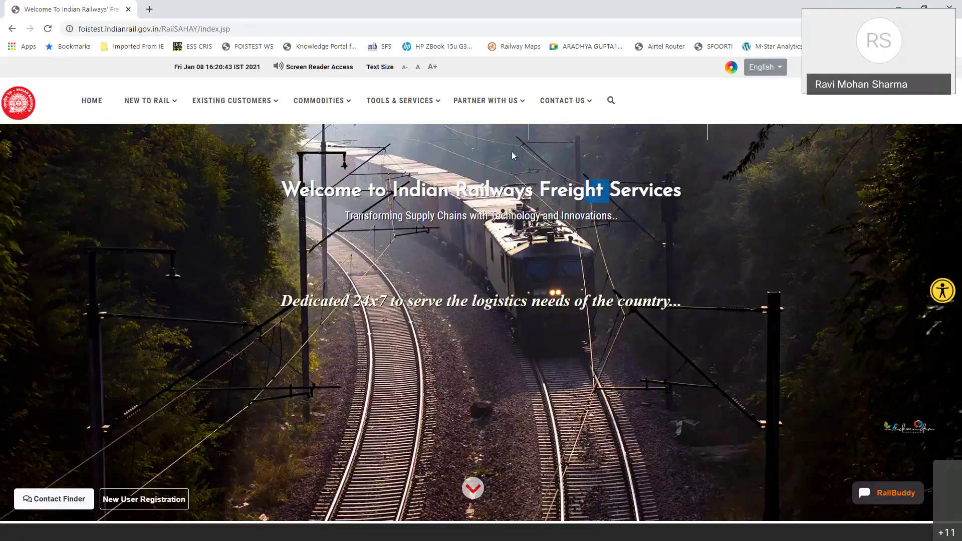
left_click_drag(540, 190, 424, 217)
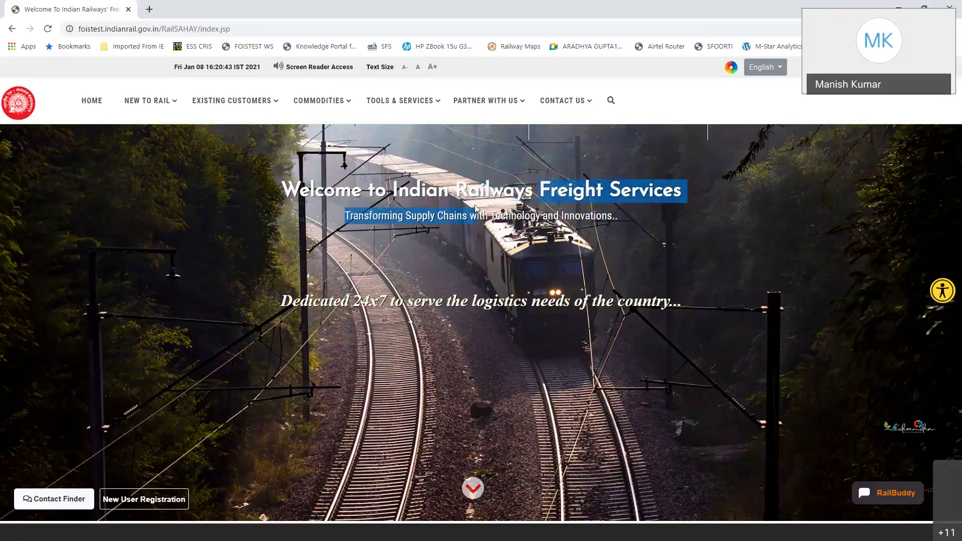
left_click(479, 164)
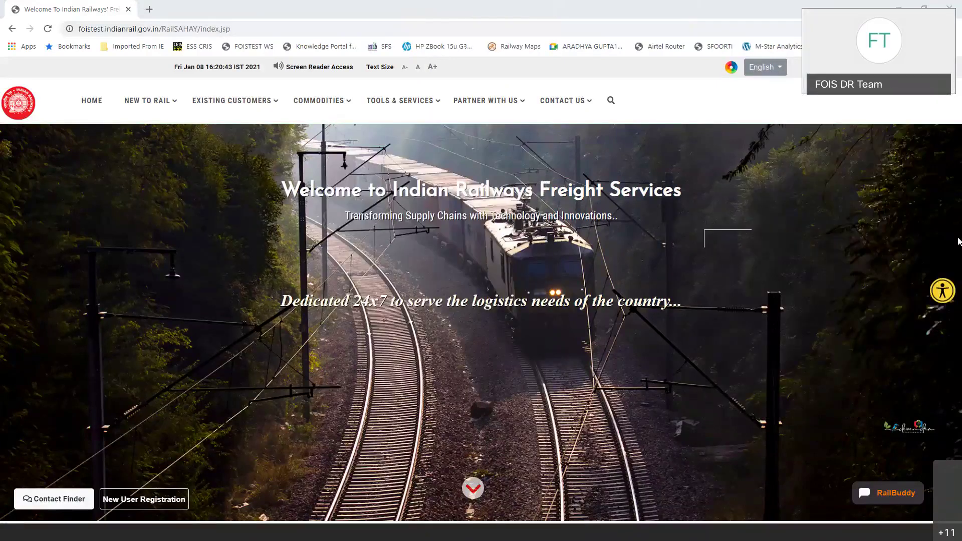
scroll(952, 250, "down", 4)
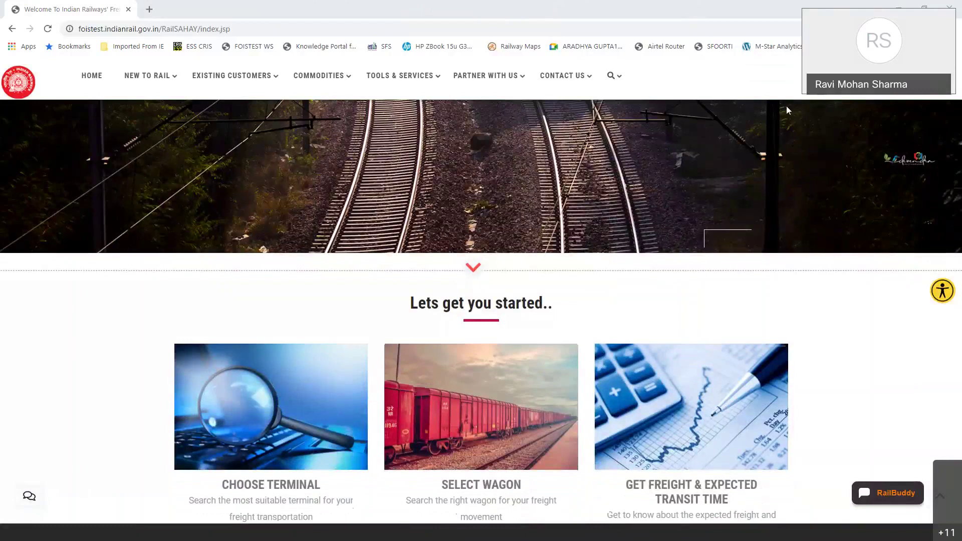
mouse_move(435, 97)
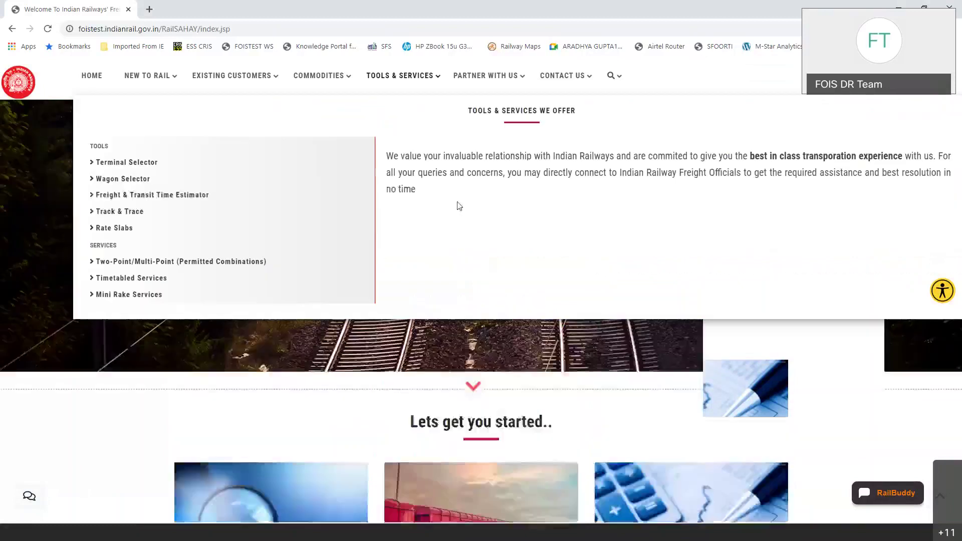
scroll(459, 205, "up", 3)
mouse_move(566, 100)
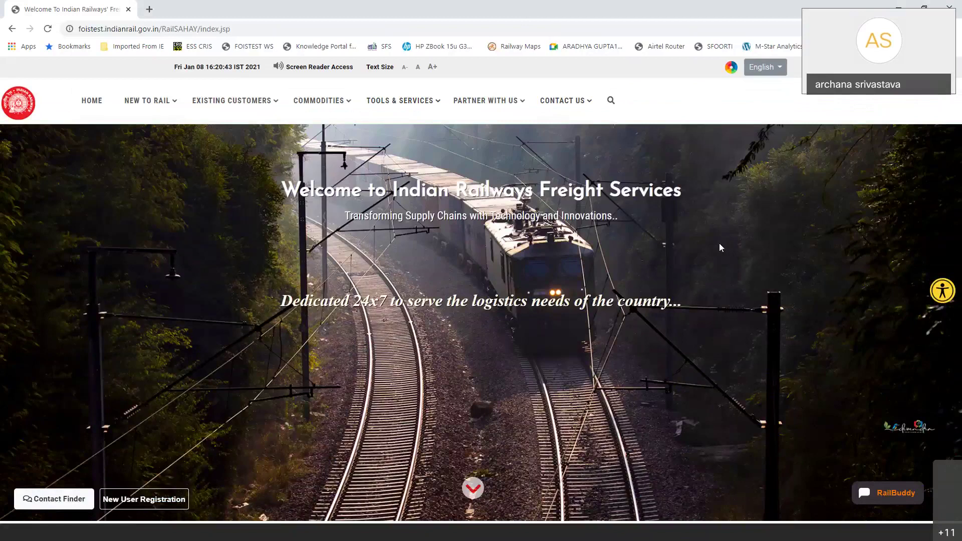
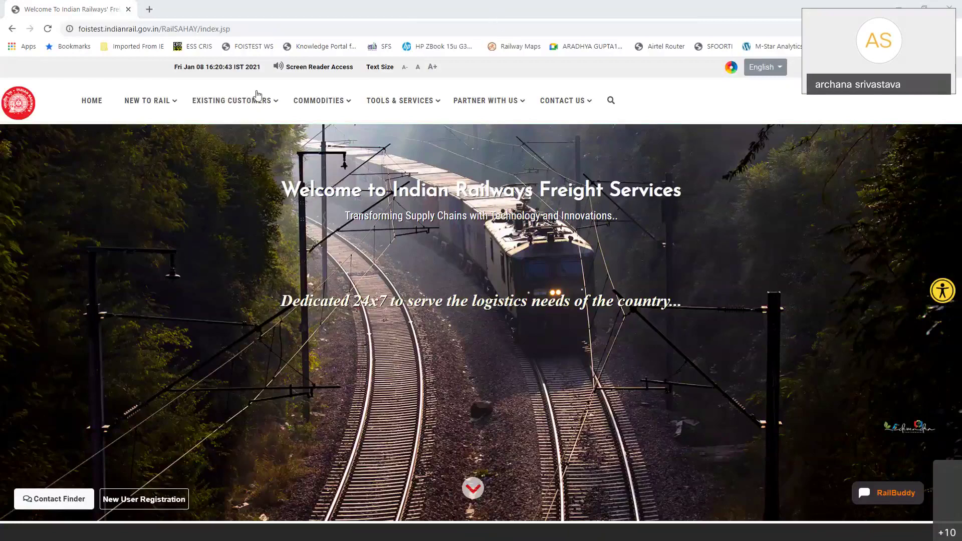
Step: Open the Freight Terminals Dashboard from the portal's options for customers new to rail
left_click(279, 103)
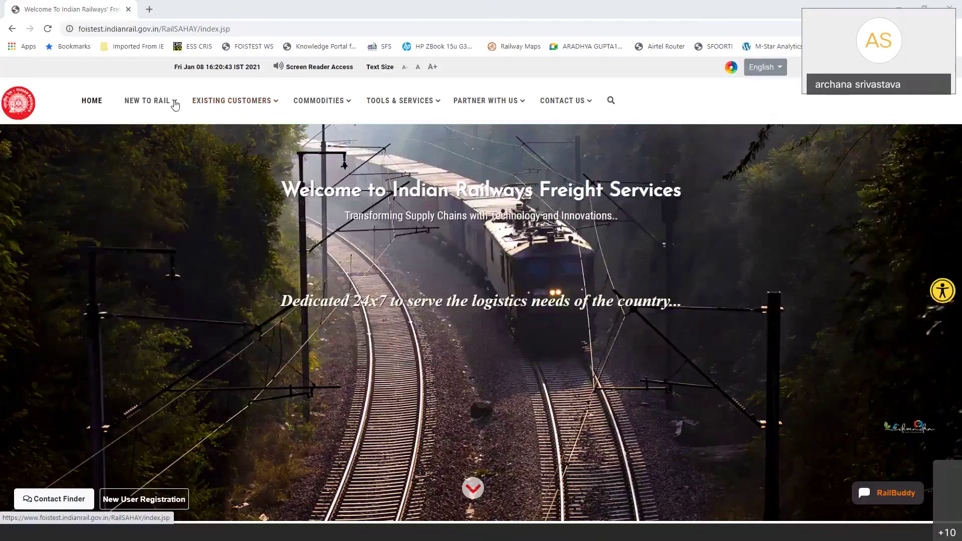
left_click(147, 101)
left_click(147, 101)
left_click(147, 101)
left_click(154, 199)
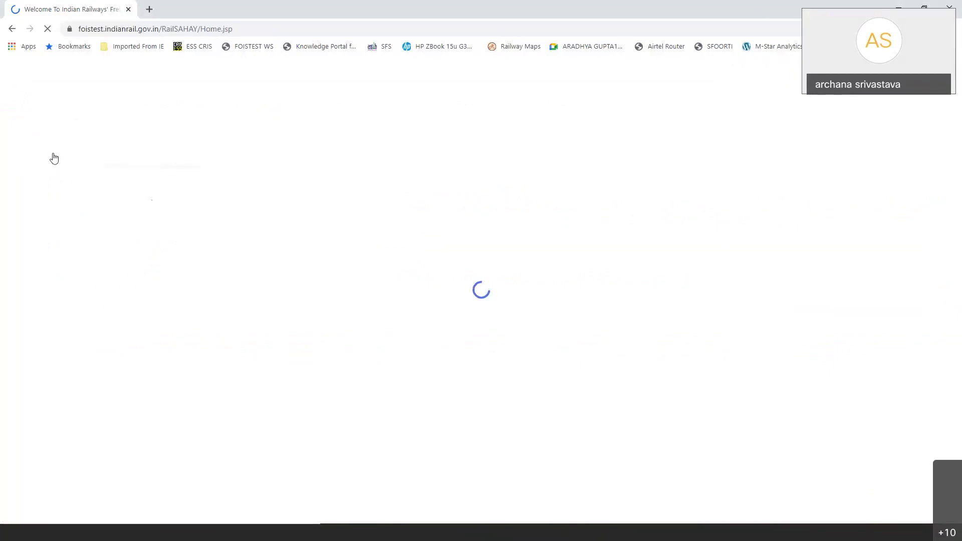
Step: Set the terminal search to filter by State and choose BH-BIHAR as the territory
left_click(111, 151)
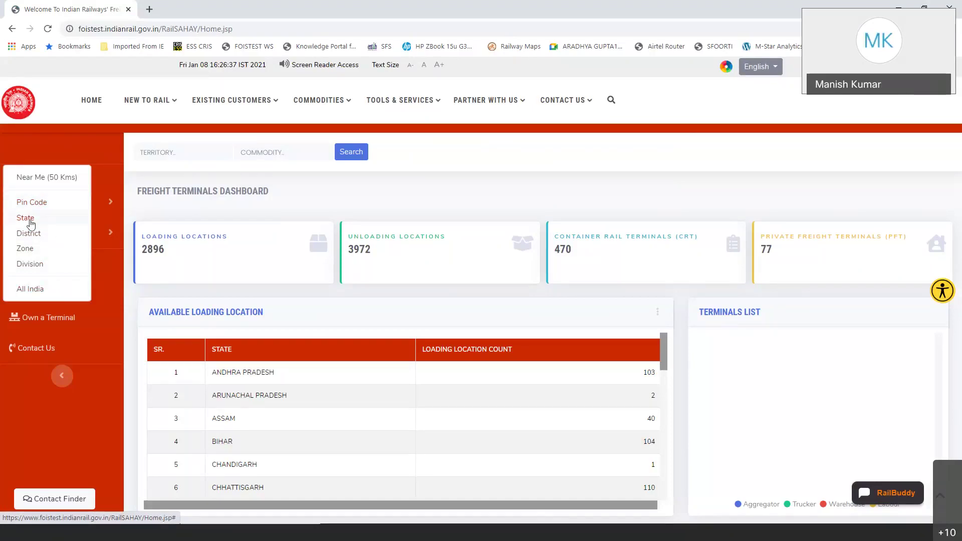
left_click(26, 218)
left_click(161, 152)
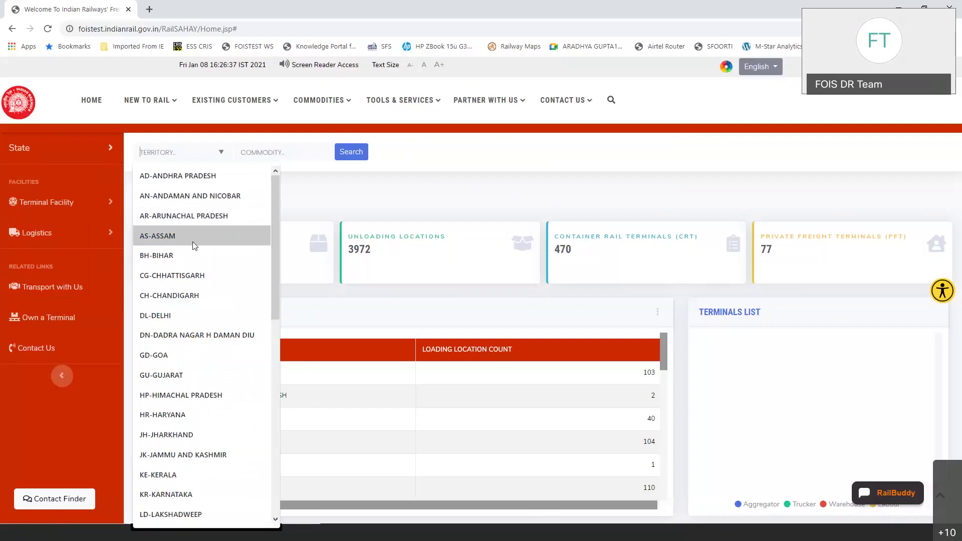
left_click(192, 258)
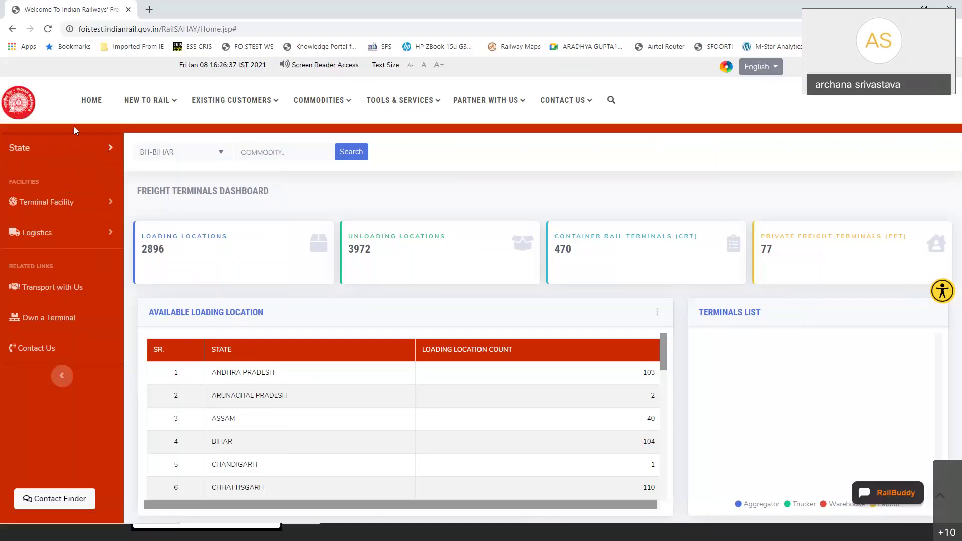
Step: Switch the terminal search to filter by District and set the territory to 501-ADILABAD
left_click(84, 155)
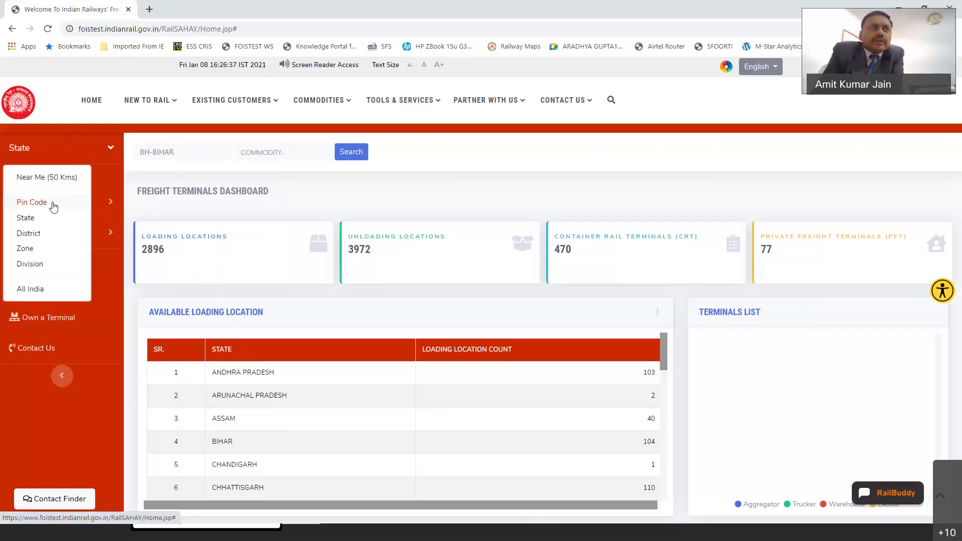
left_click(37, 235)
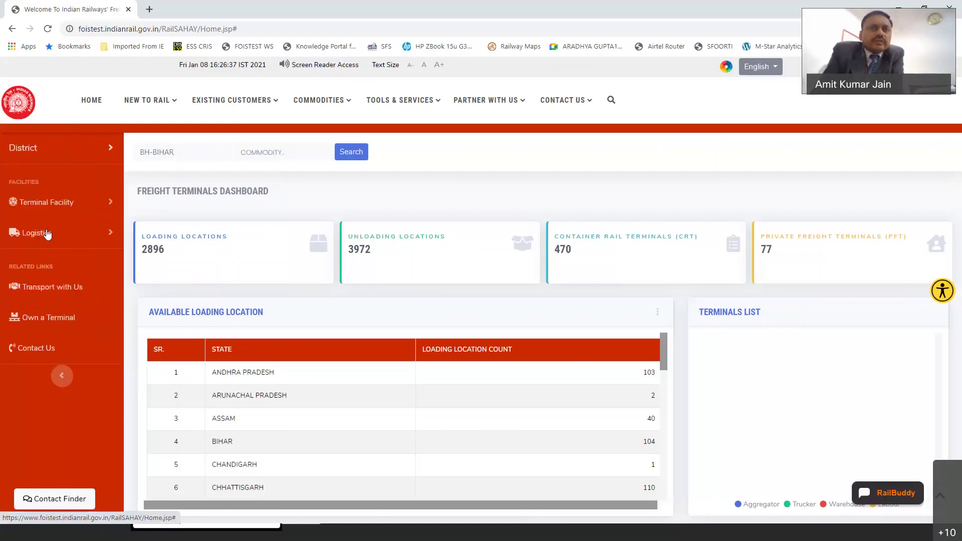
left_click(179, 153)
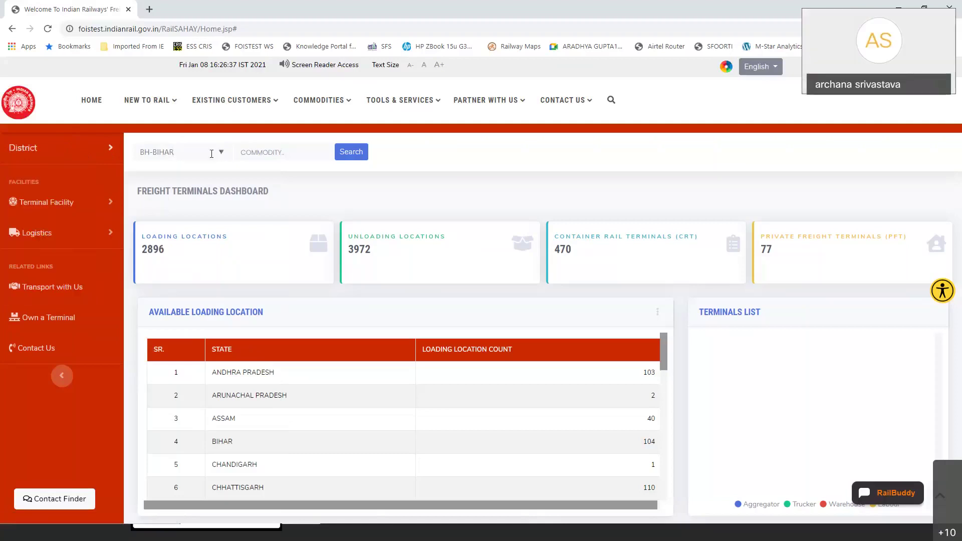
key("ctrl+a")
key("BackSpace")
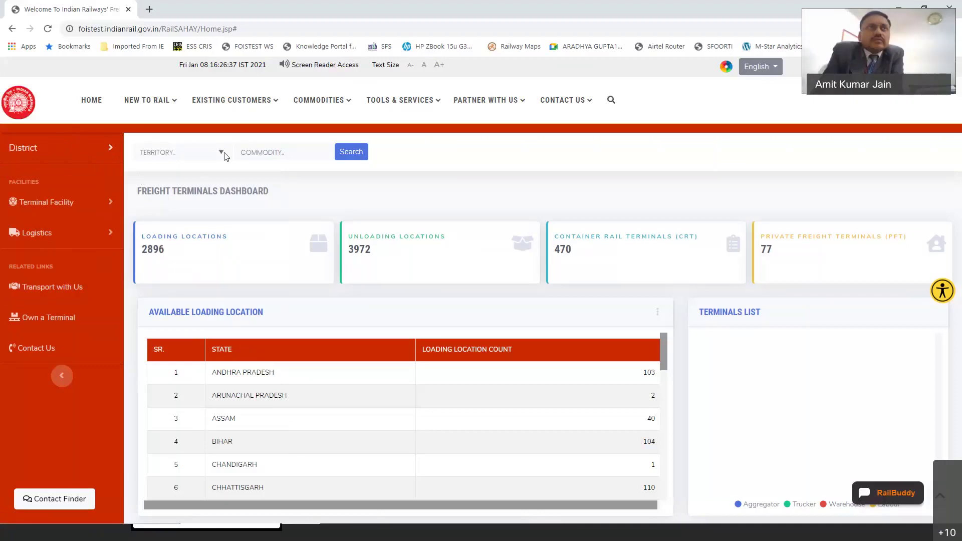
left_click(222, 151)
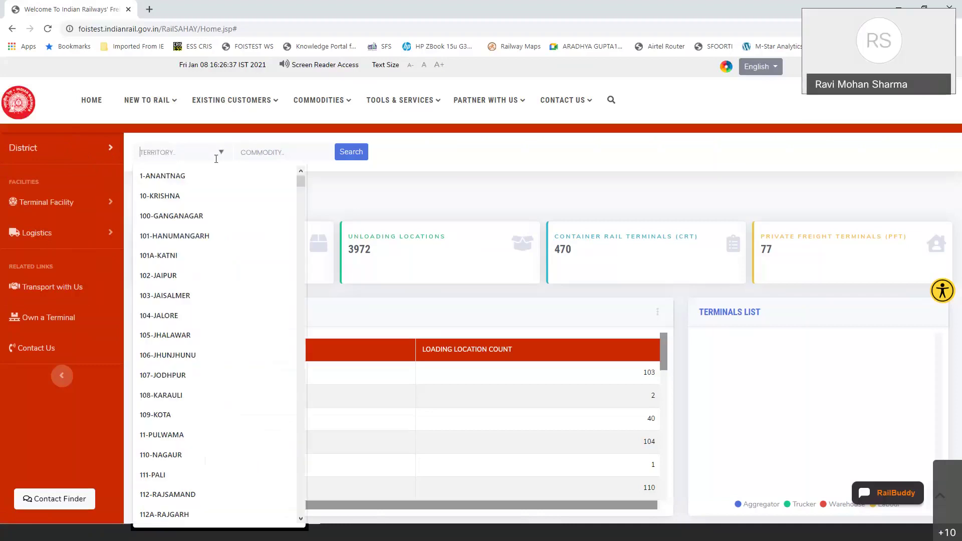
type("ADI")
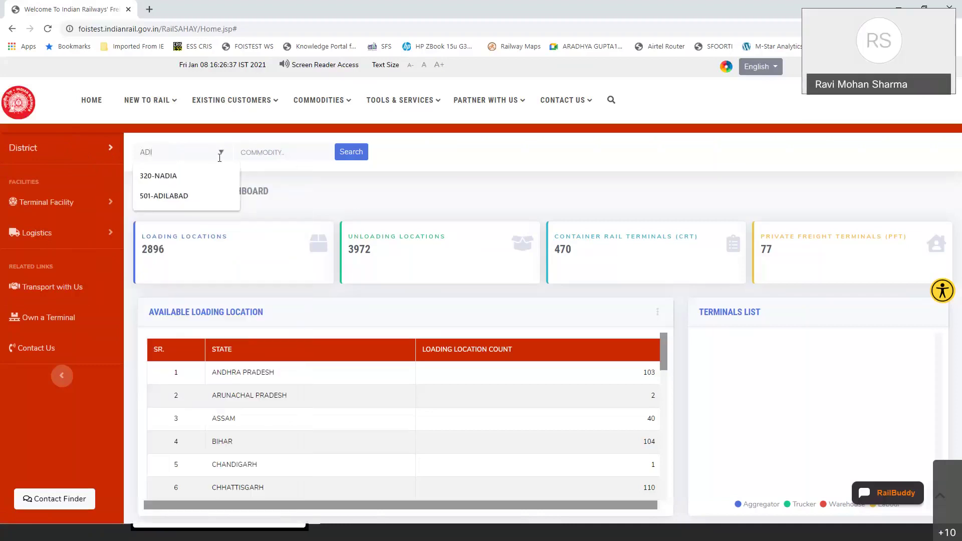
left_click(203, 188)
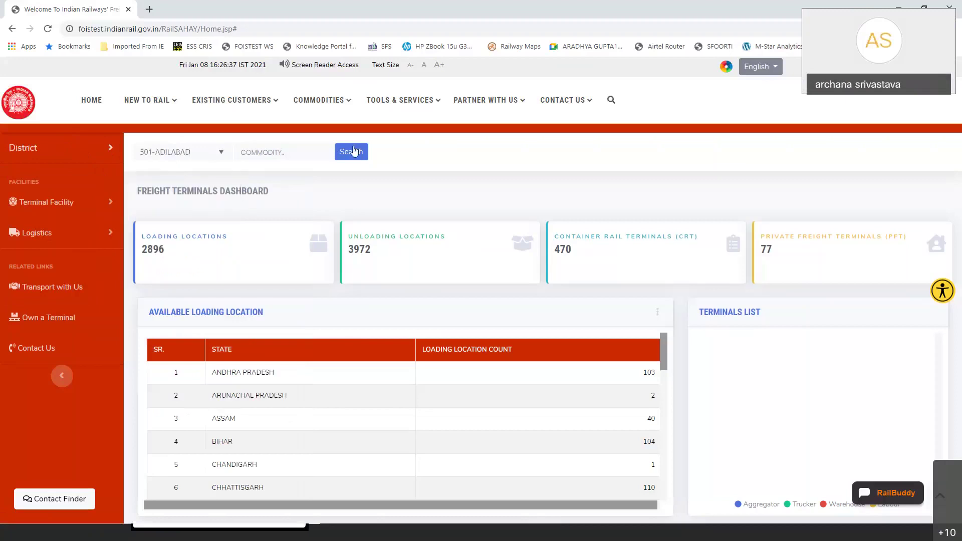
Step: Set the commodity to CEMT-CEMENT, search for terminals, and examine the loading locations around Adilabad on the map
left_click(282, 152)
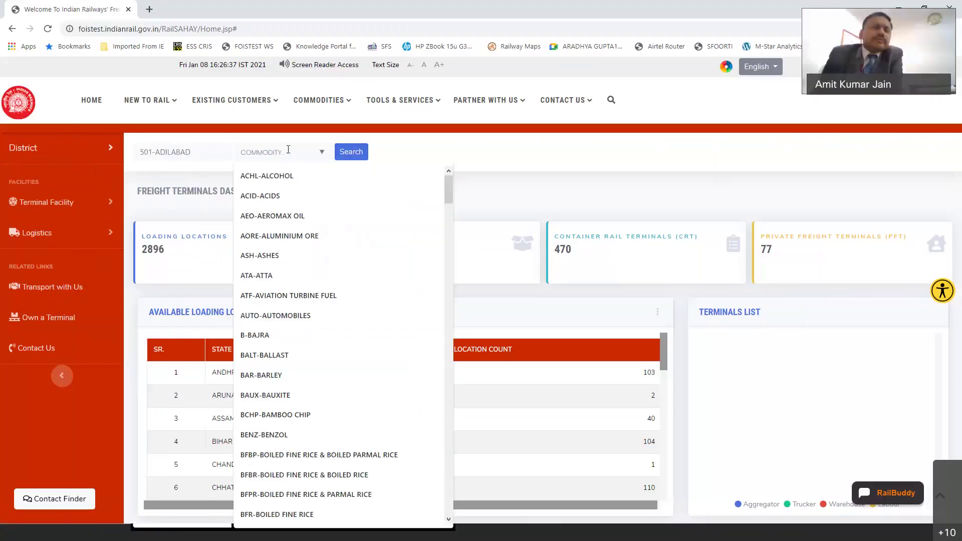
type("CEME")
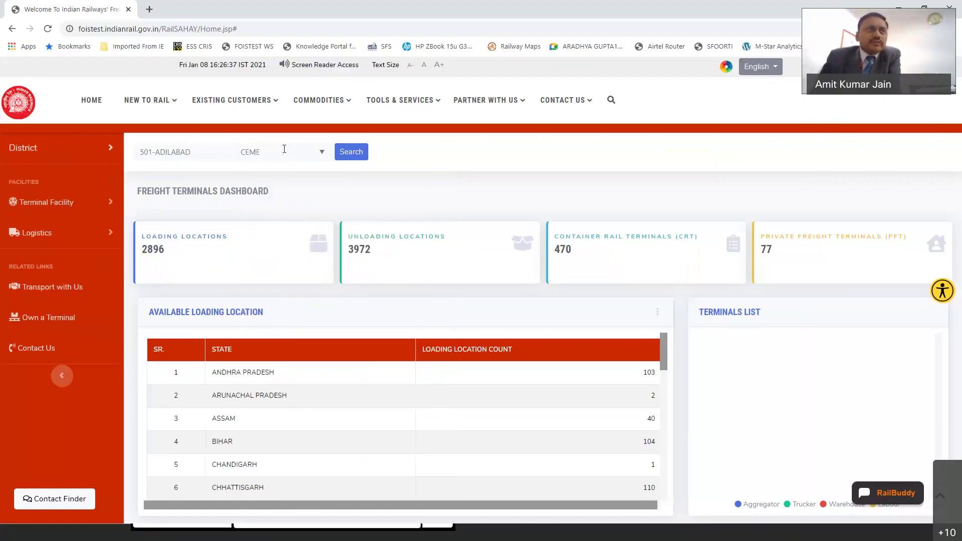
left_click(295, 175)
left_click(351, 152)
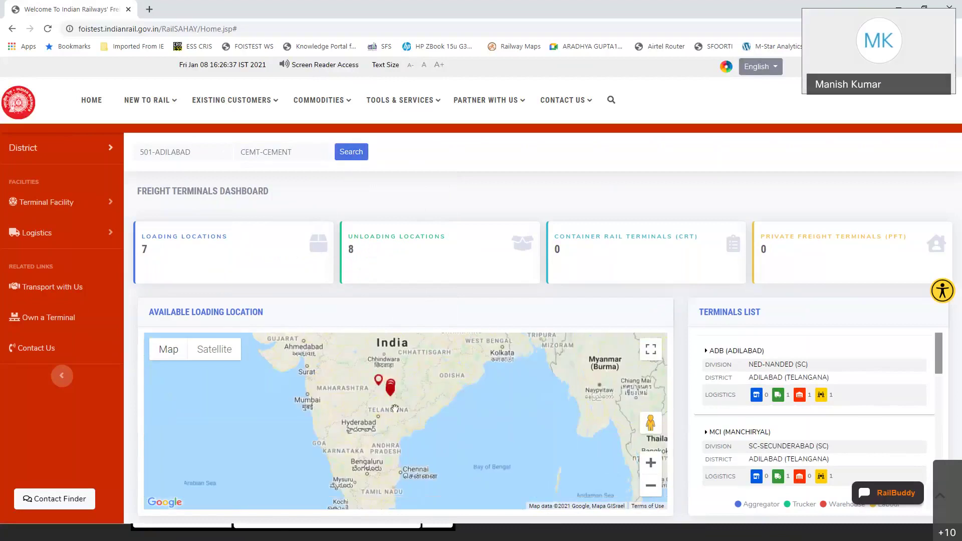
scroll(389, 405, "up", 1)
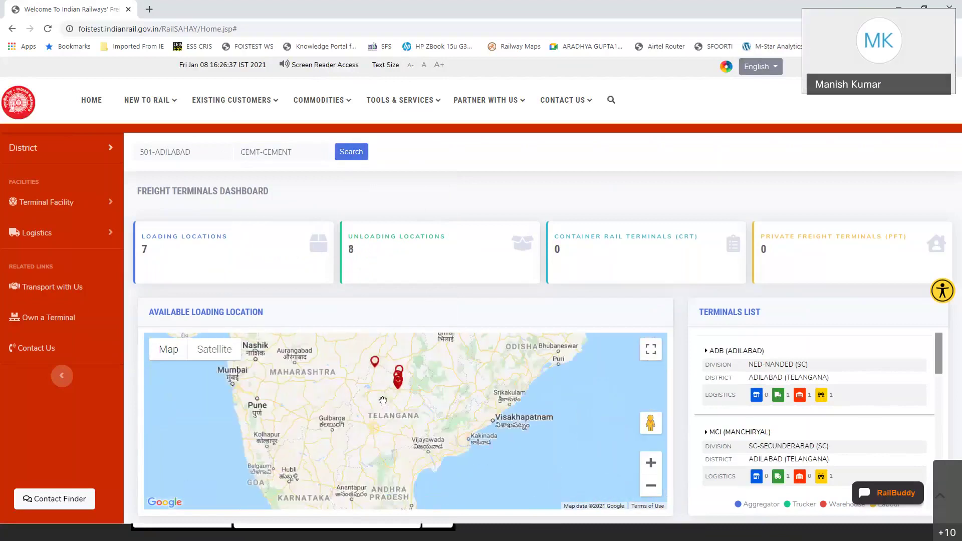
scroll(383, 401, "up", 1)
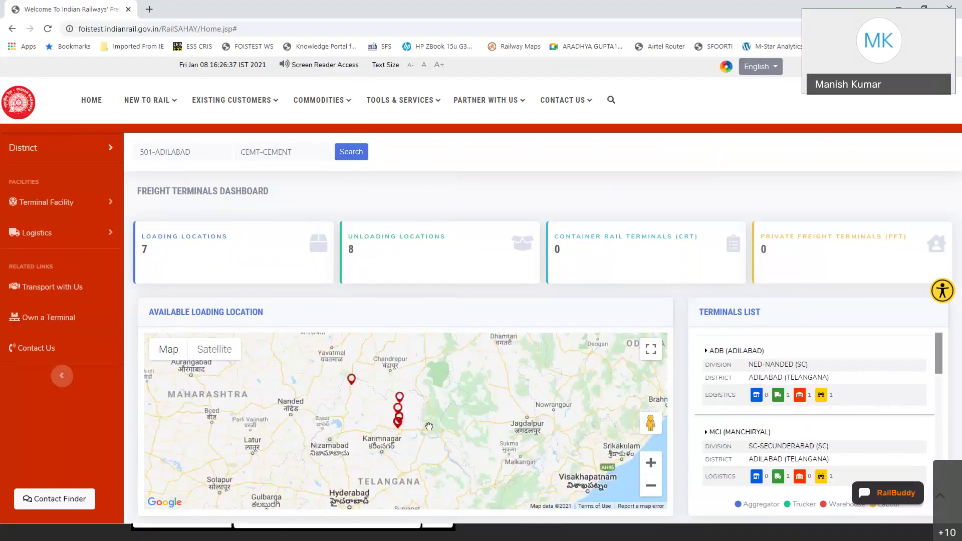
scroll(353, 416, "up", 1)
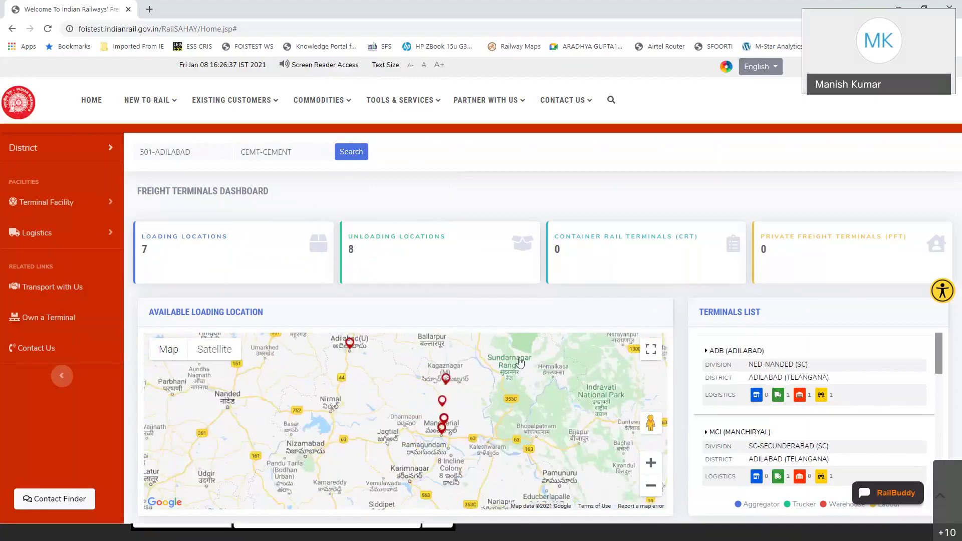
left_click_drag(520, 362, 526, 397)
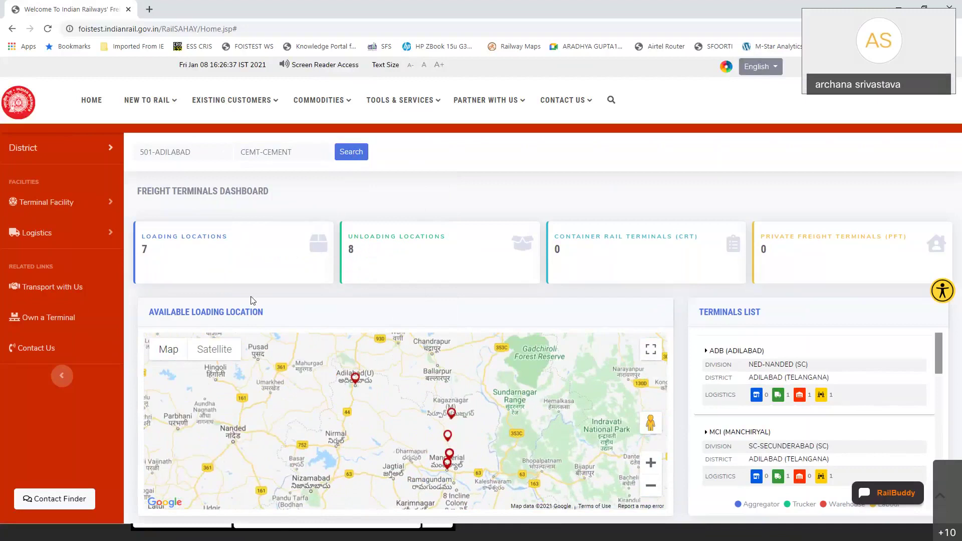
Step: View the loading-location map in full screen and inspect the terminal details of the Manchiryal, Sirpurkaghaz Nagar and Adilabad markers
left_click(112, 148)
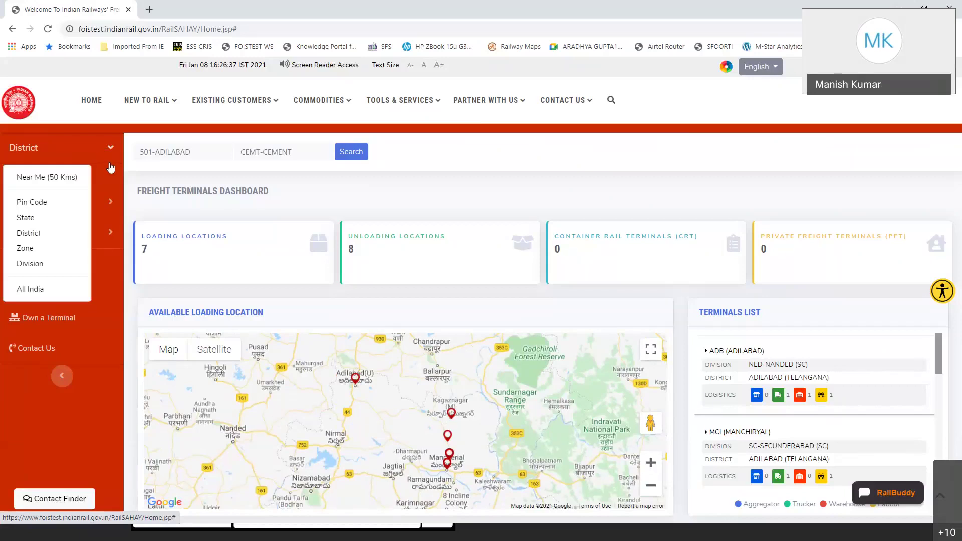
left_click_drag(394, 378, 350, 357)
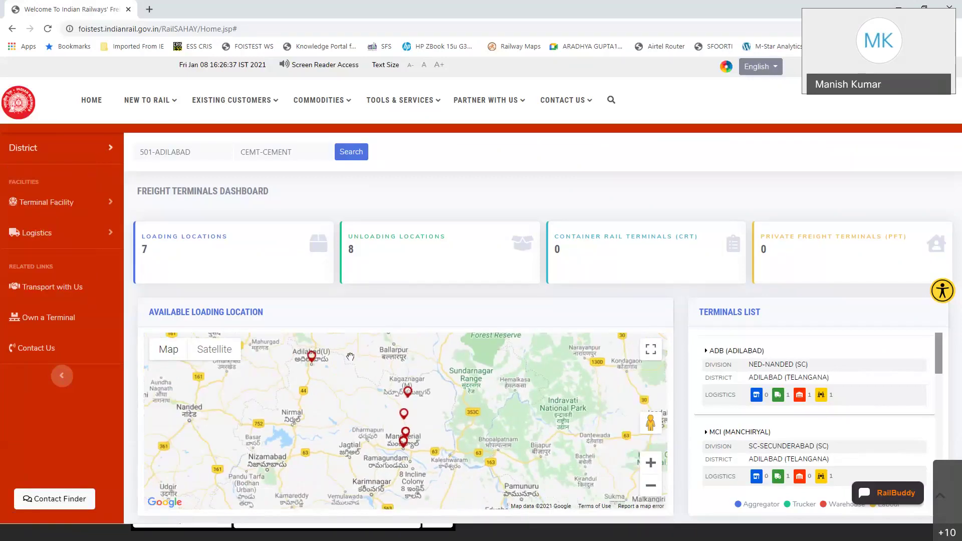
left_click_drag(475, 464, 284, 470)
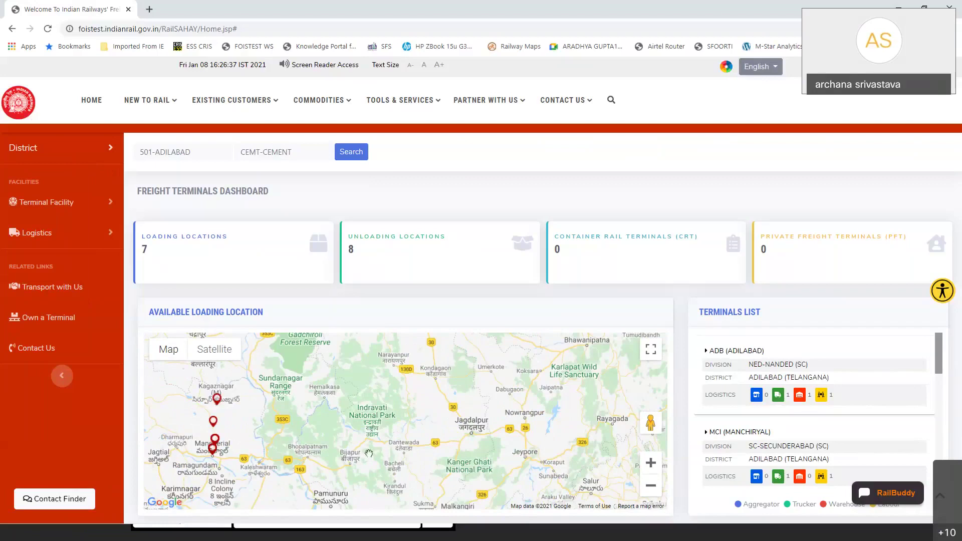
left_click_drag(369, 454, 417, 405)
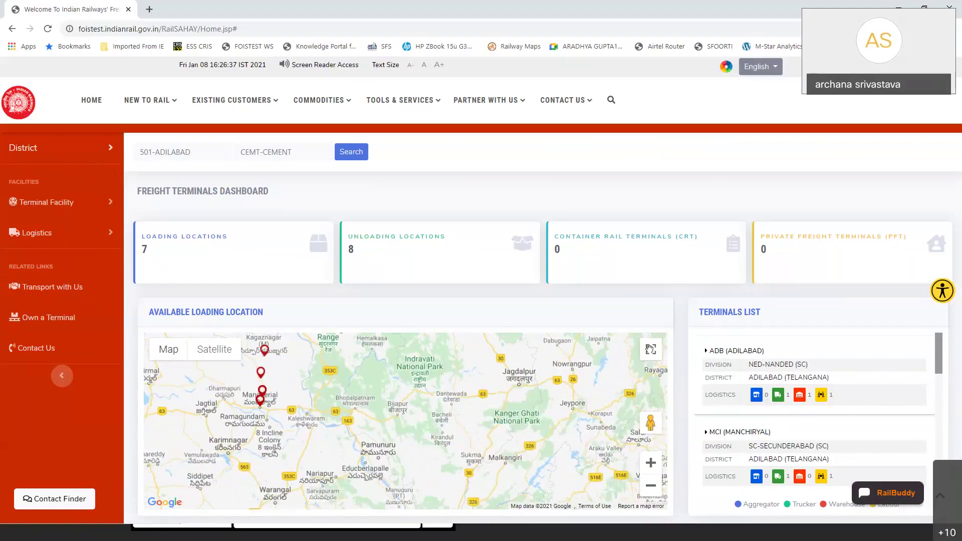
left_click(651, 349)
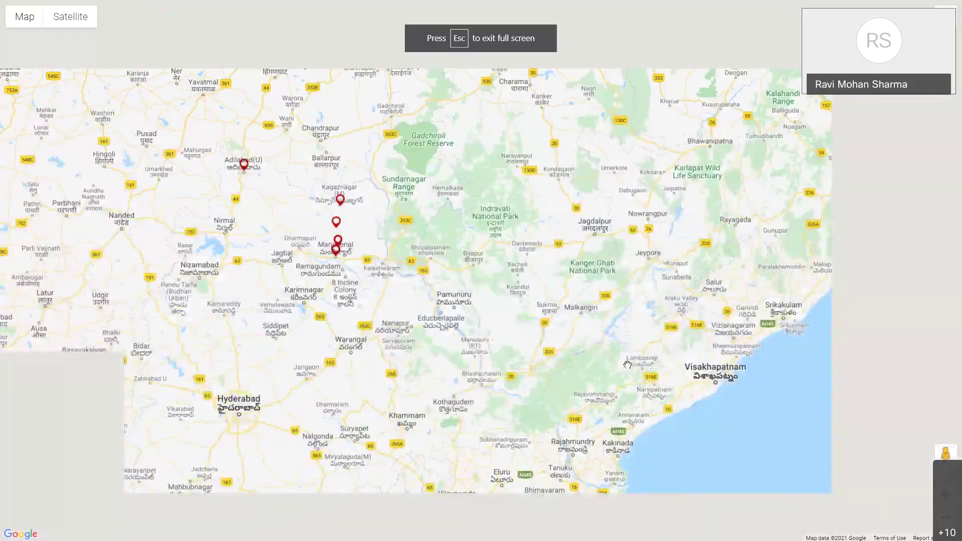
left_click_drag(323, 270, 443, 383)
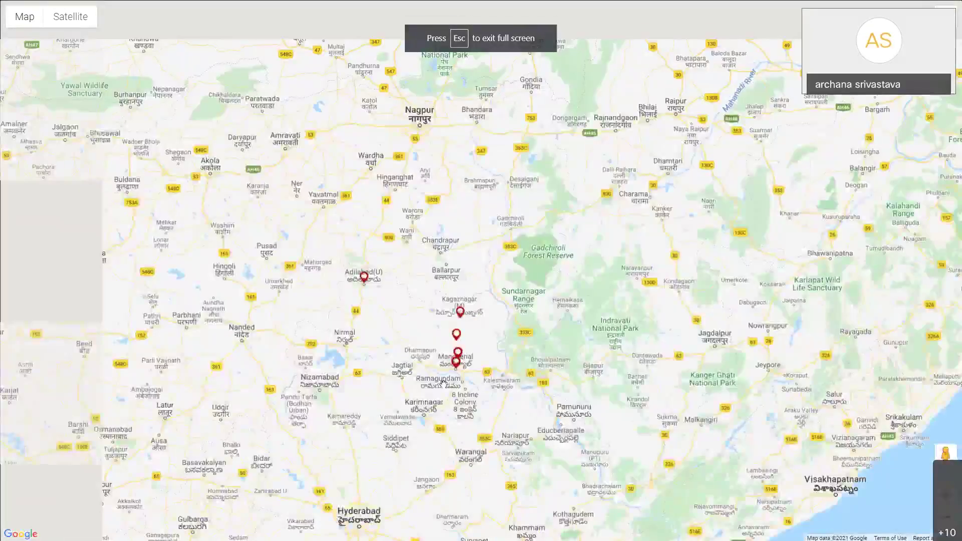
scroll(443, 383, "up", 1)
left_click(471, 327)
left_click(469, 346)
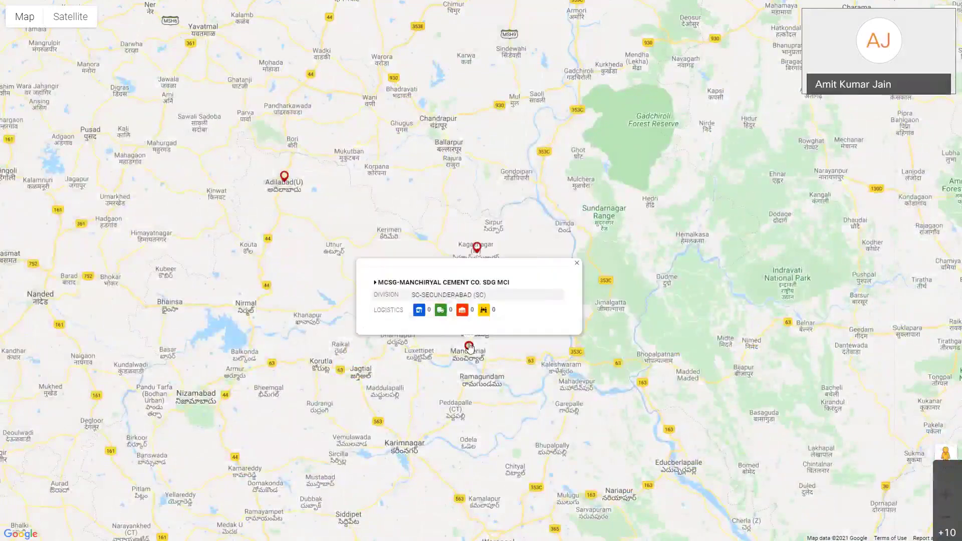
left_click(477, 247)
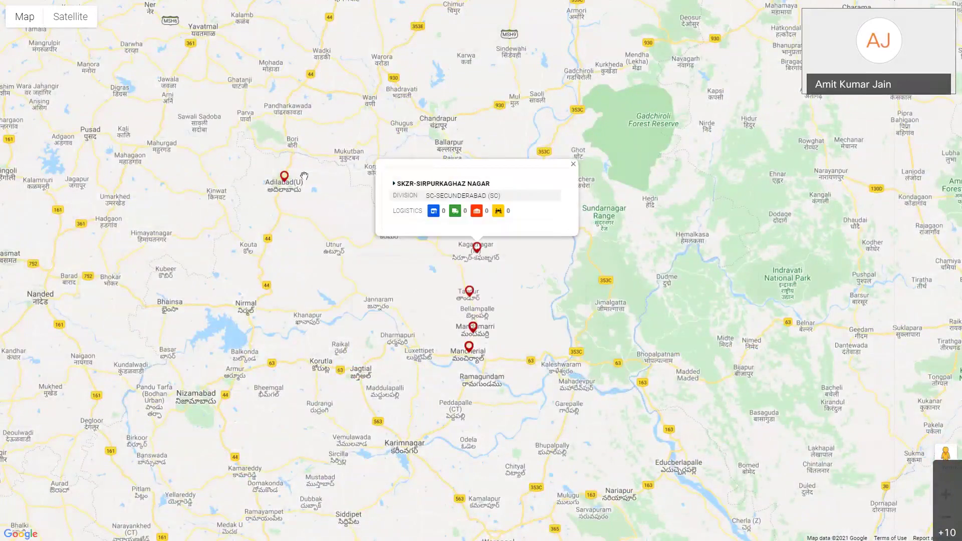
left_click(286, 184)
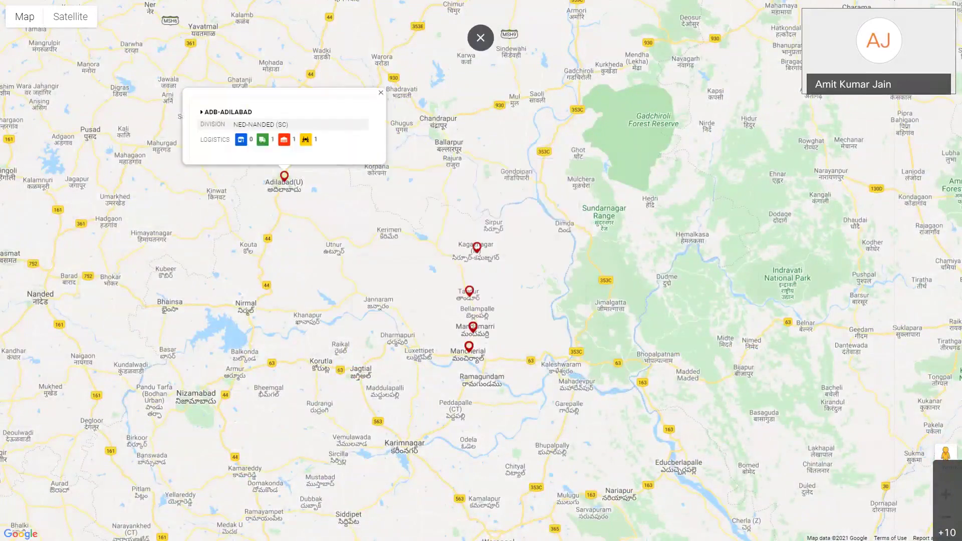
left_click(480, 38)
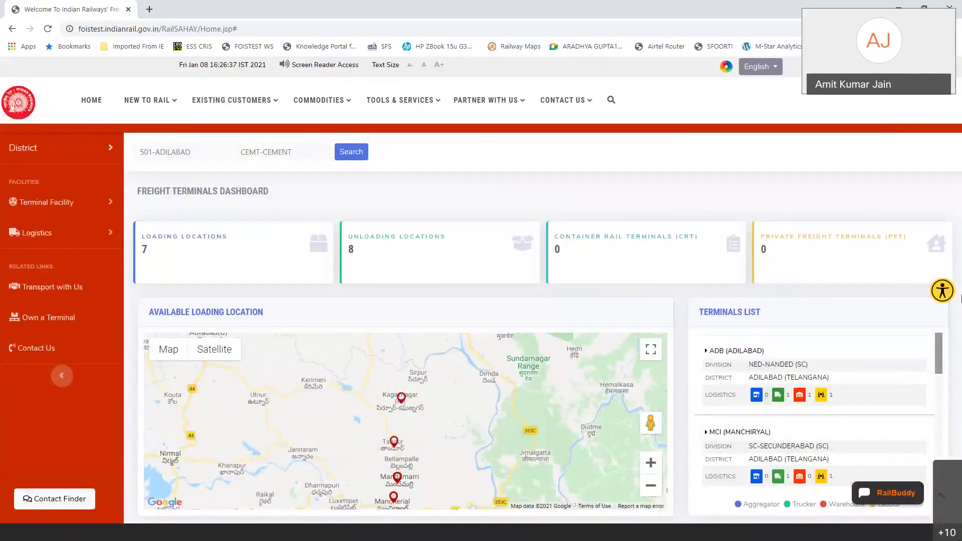
Step: Look through the terminals list for the Adilabad cement search, checking each terminal's division, district and logistics facilities
scroll(961, 300, "down", 2)
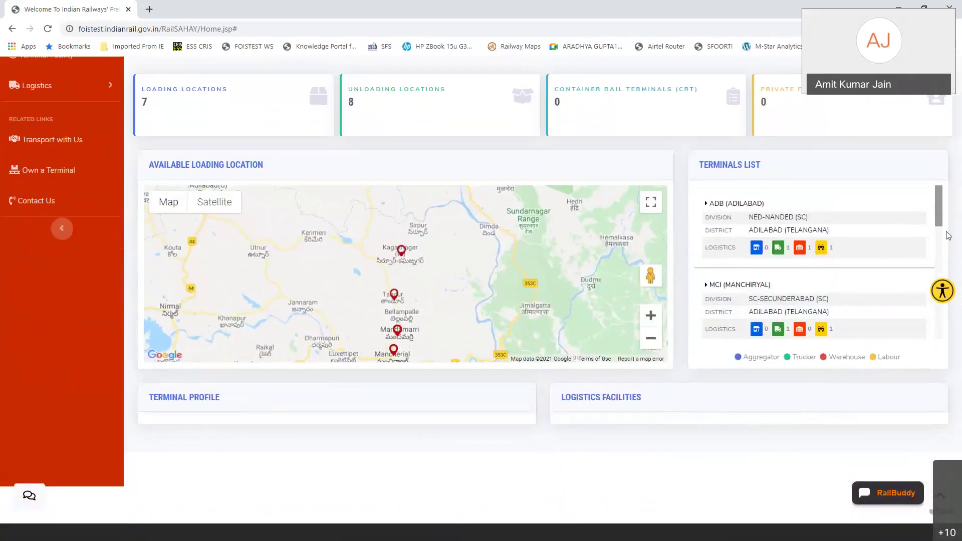
scroll(939, 262, "down", 3)
scroll(939, 263, "down", 5)
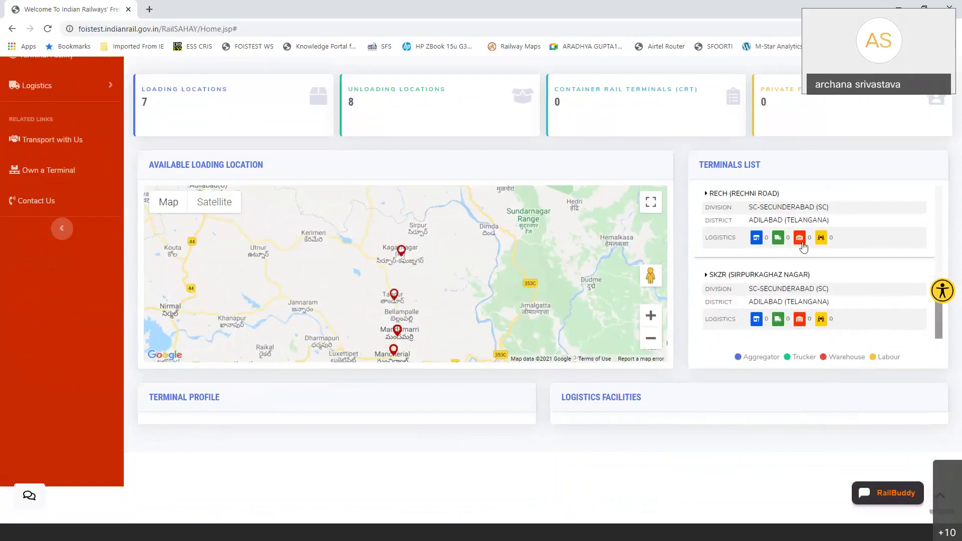
scroll(801, 243, "up", 2)
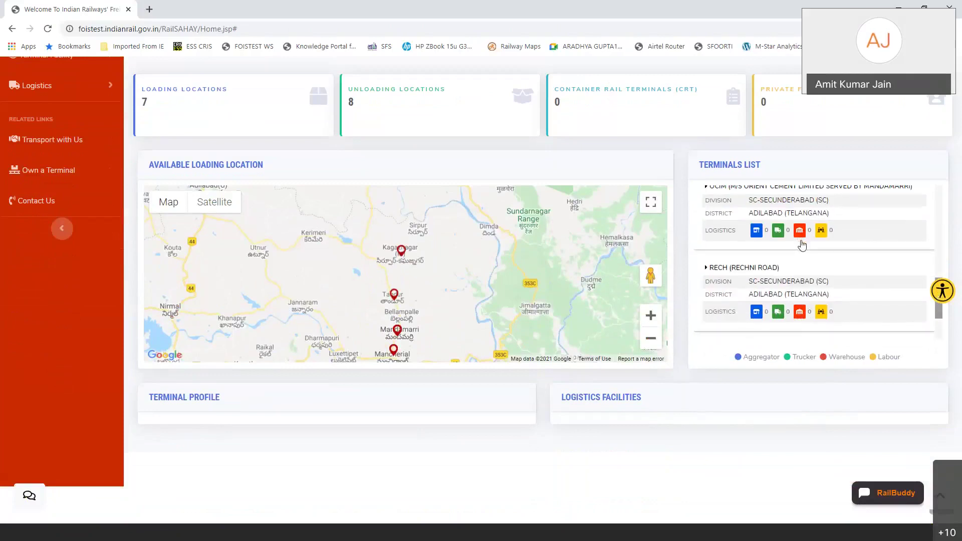
scroll(802, 245, "up", 3)
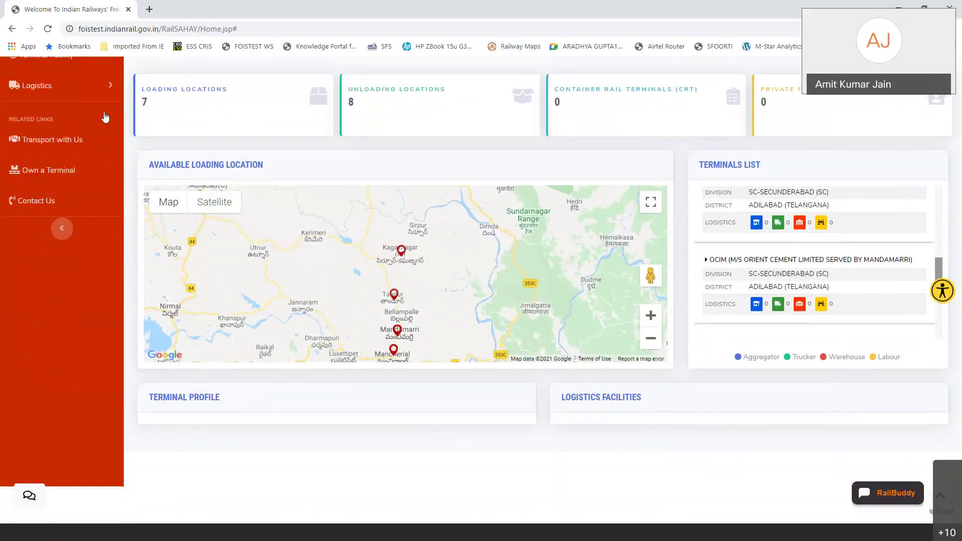
Step: Switch the terminal search to filter by Division, set the territory to ASN-ASANSOL, and search for CEMT-CEMENT terminals
scroll(190, 179, "up", 3)
left_click(75, 148)
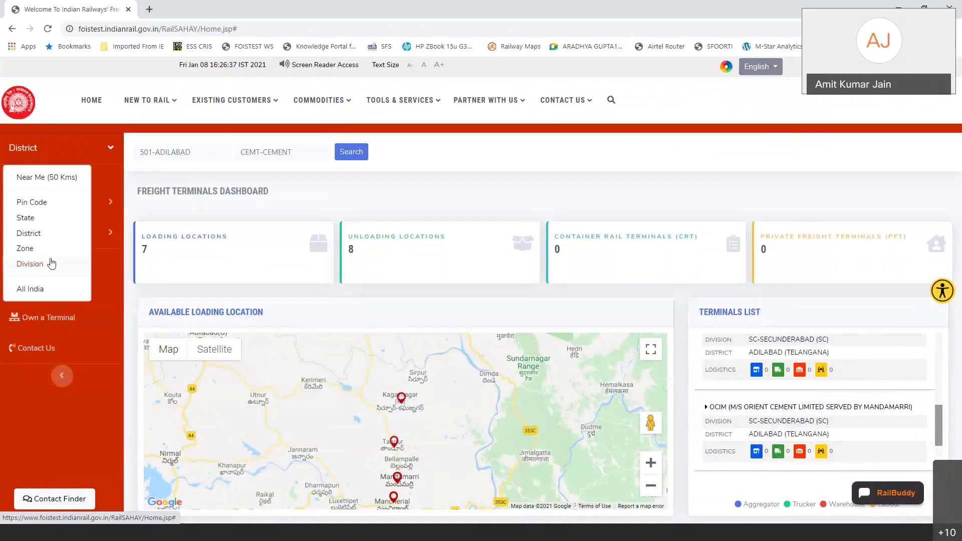
left_click(30, 264)
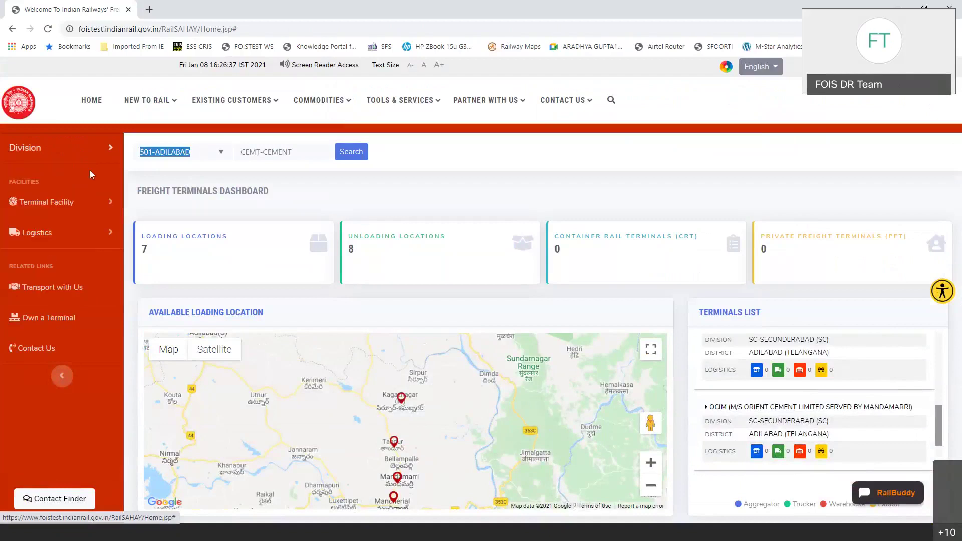
left_click(222, 157)
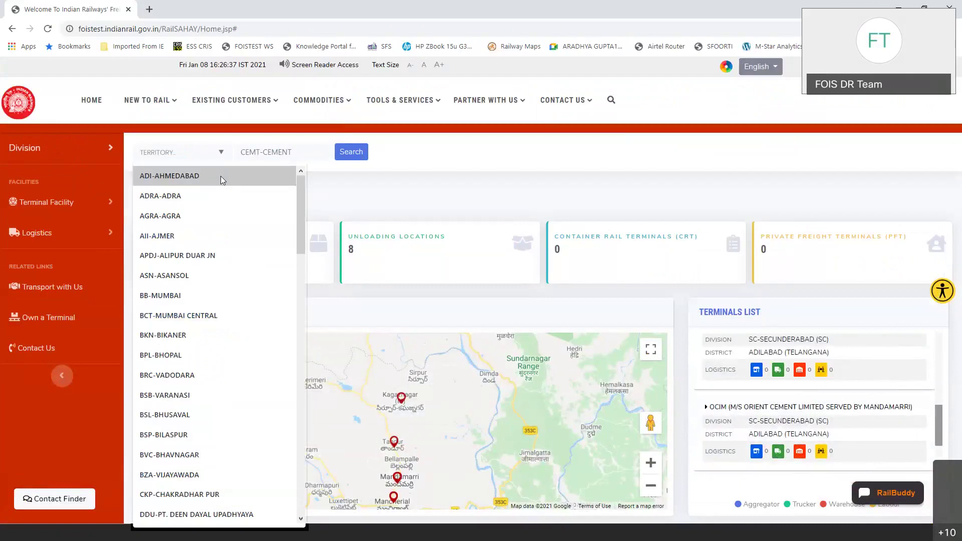
left_click(225, 275)
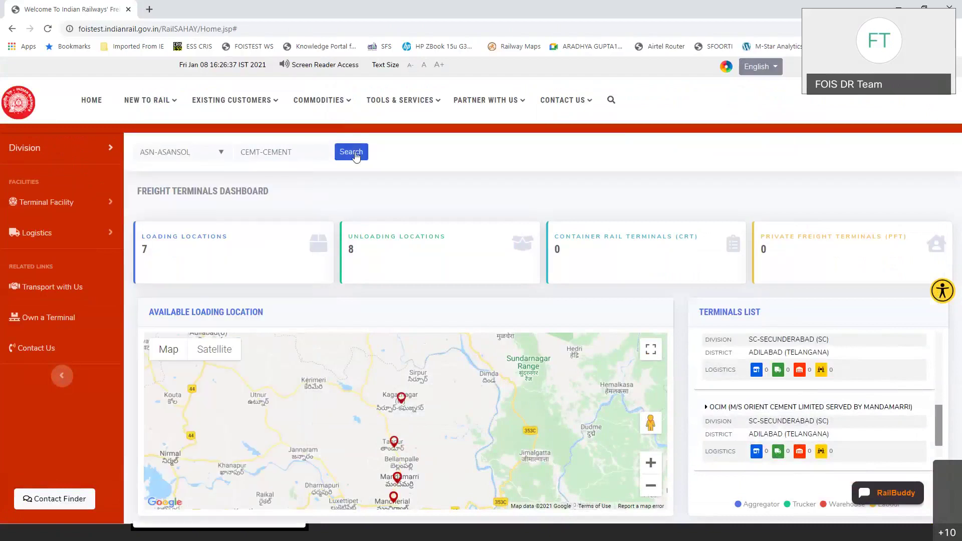
left_click(351, 152)
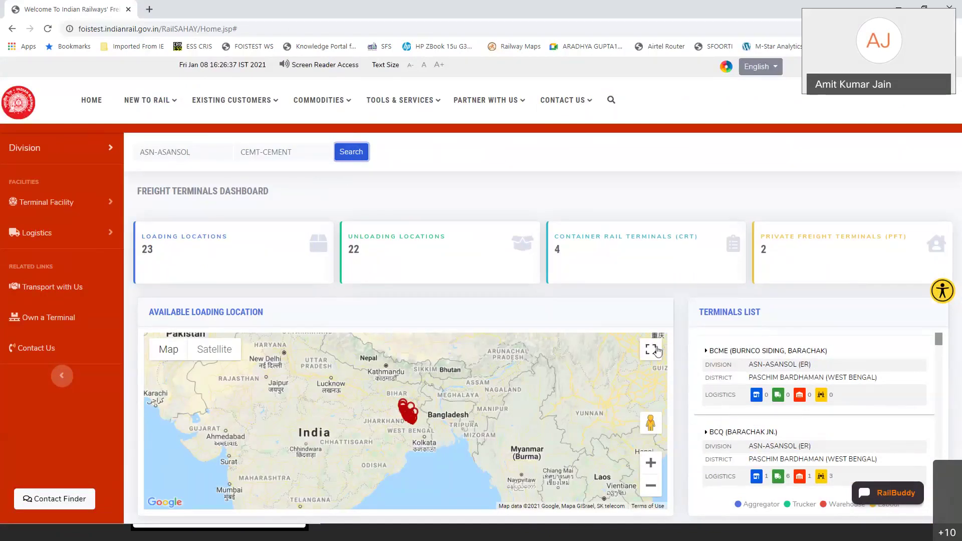
Step: Examine the loading locations of the Asansol division up close on the full-screen map
left_click(651, 350)
scroll(461, 349, "up", 1)
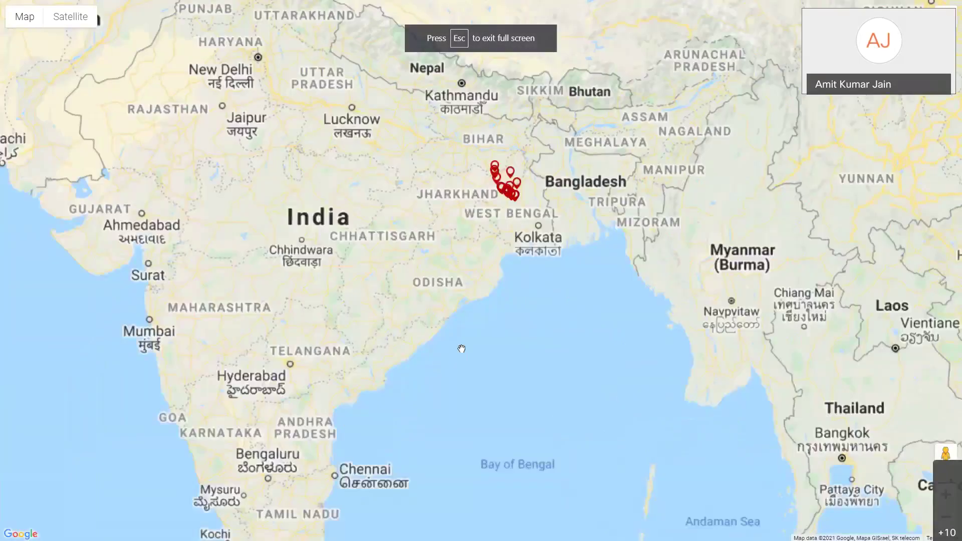
scroll(462, 349, "up", 1)
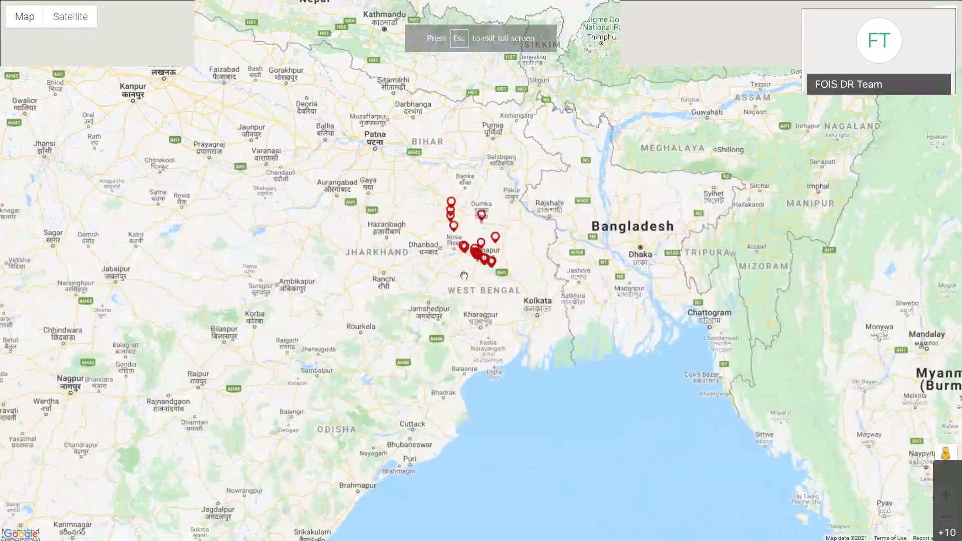
scroll(464, 276, "up", 1)
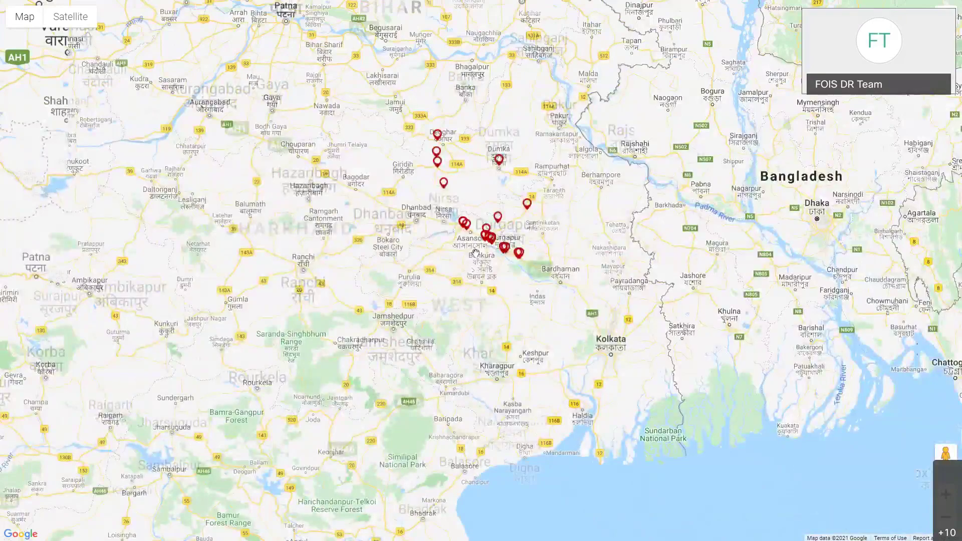
key("Escape")
Step: Return to the portal's home page and bring up the overview of tools and services offered
left_click(93, 103)
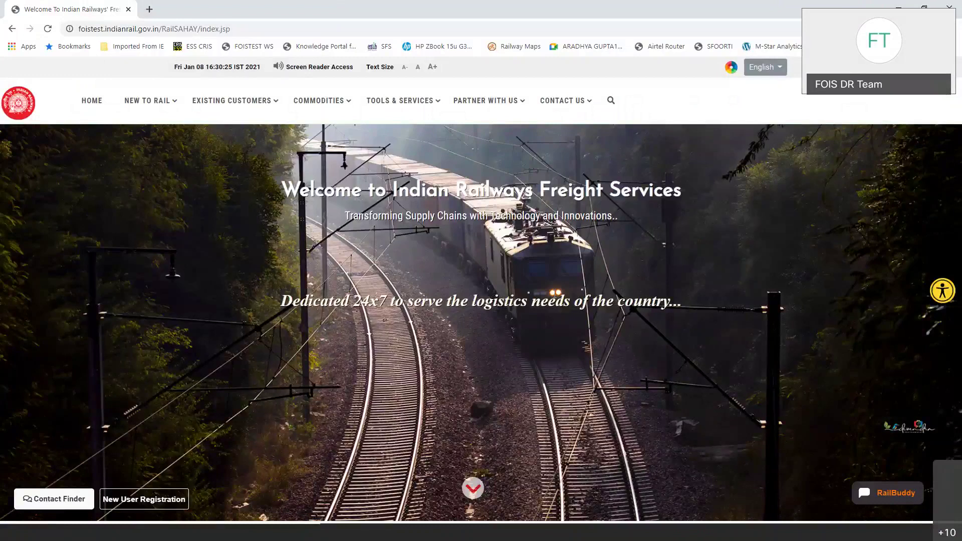
mouse_move(209, 114)
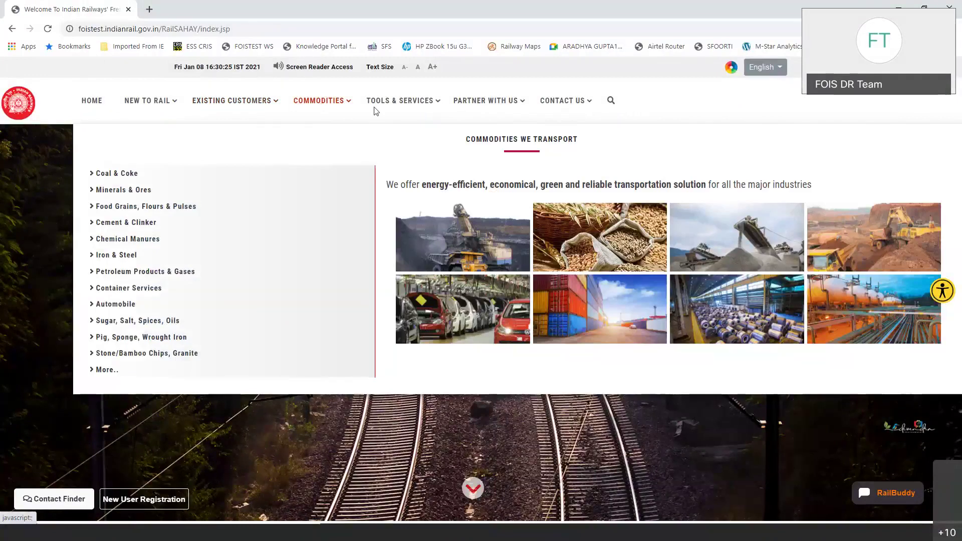
mouse_move(379, 112)
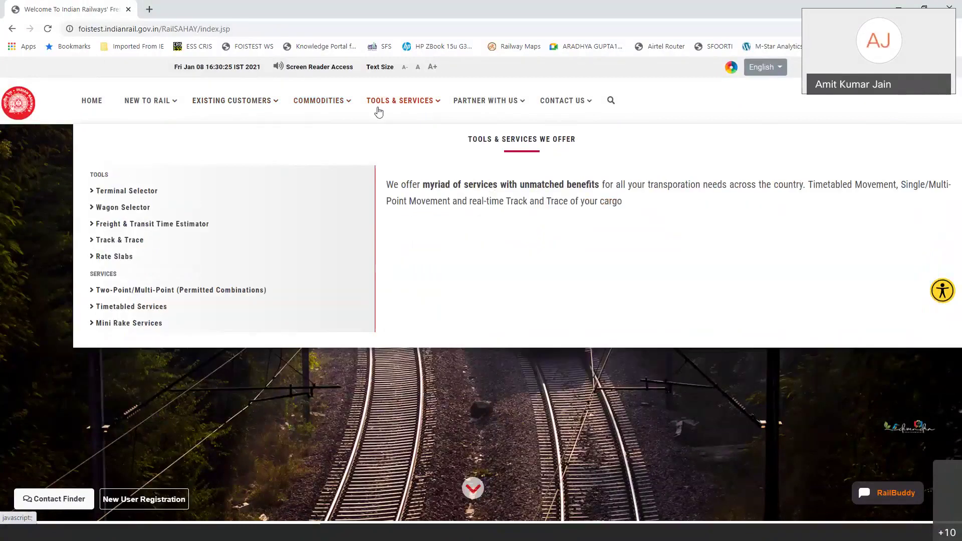